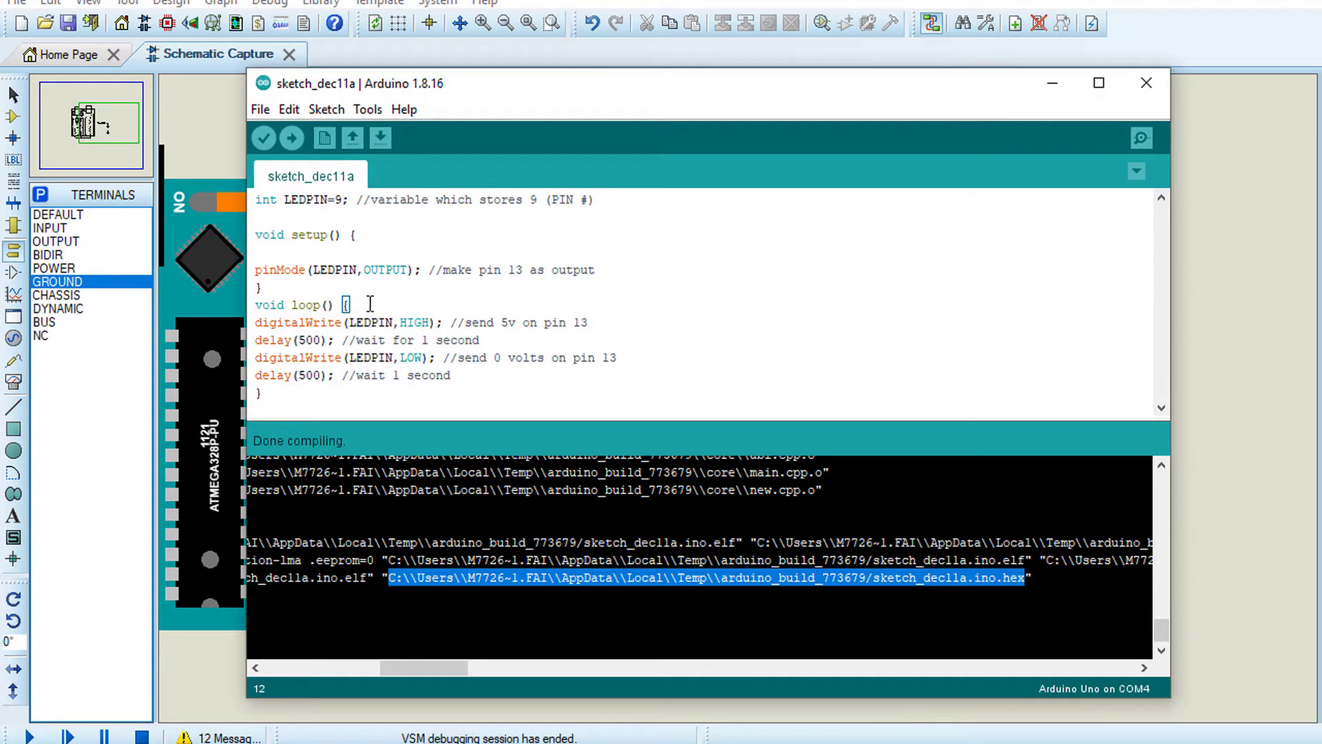
Set the delay after the LED HIGH command to 200 and compile the sketch, running the circuit simulation in Proteus
{"action": "left_click", "coordinate": [336, 323]}
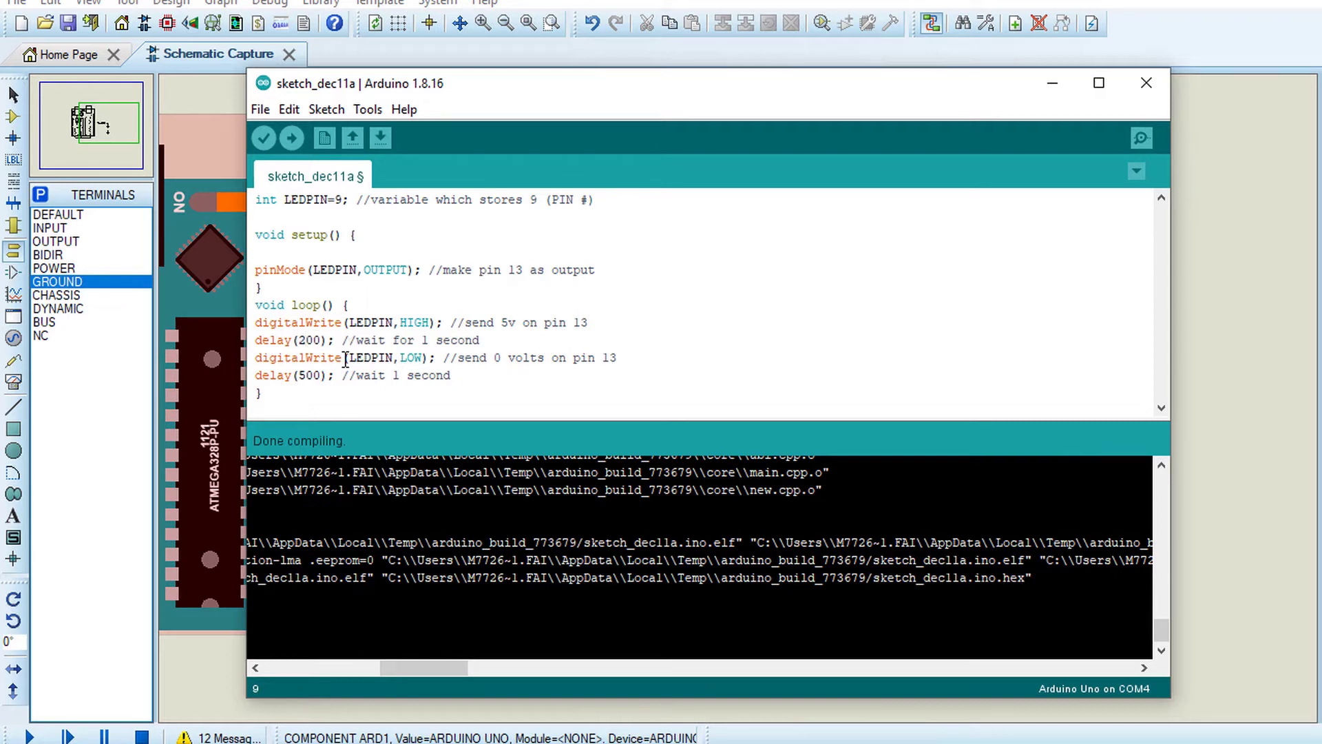
{"action": "left_click", "coordinate": [263, 138]}
{"action": "left_click", "coordinate": [1052, 83]}
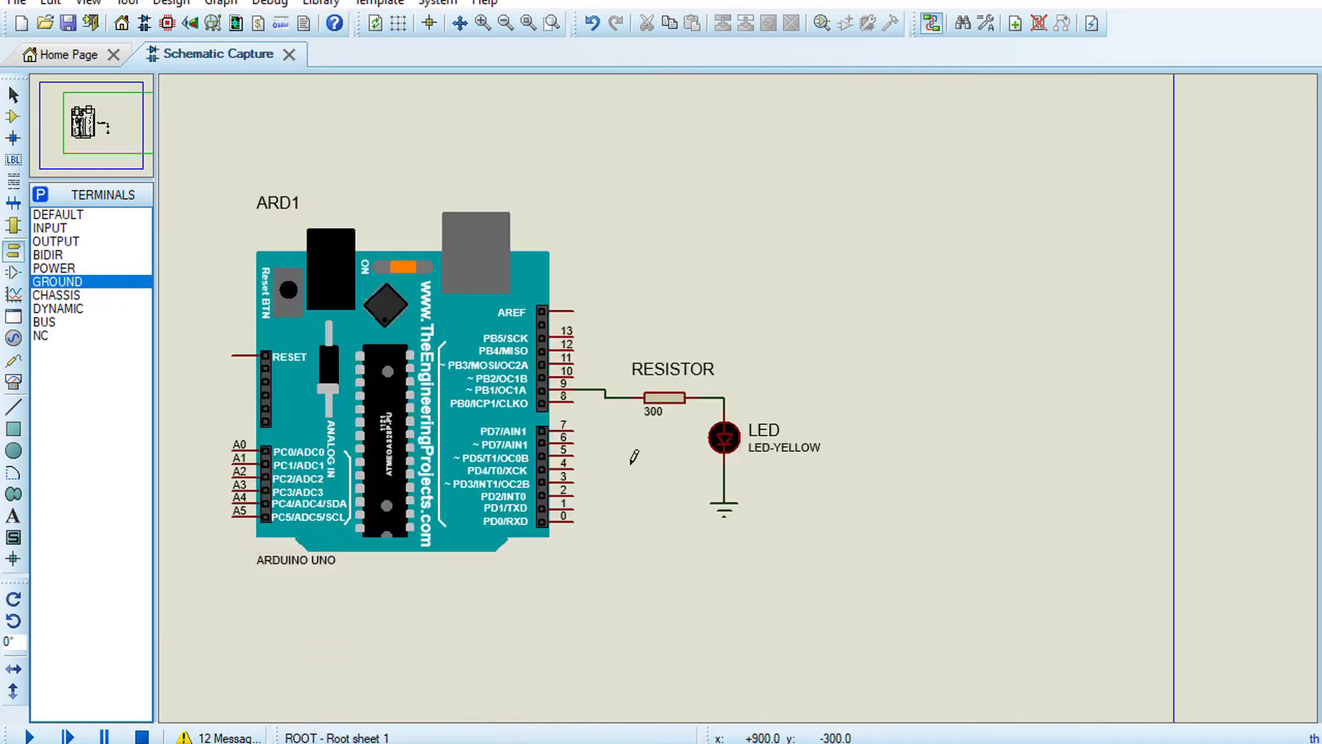
{"action": "key", "text": "F12"}
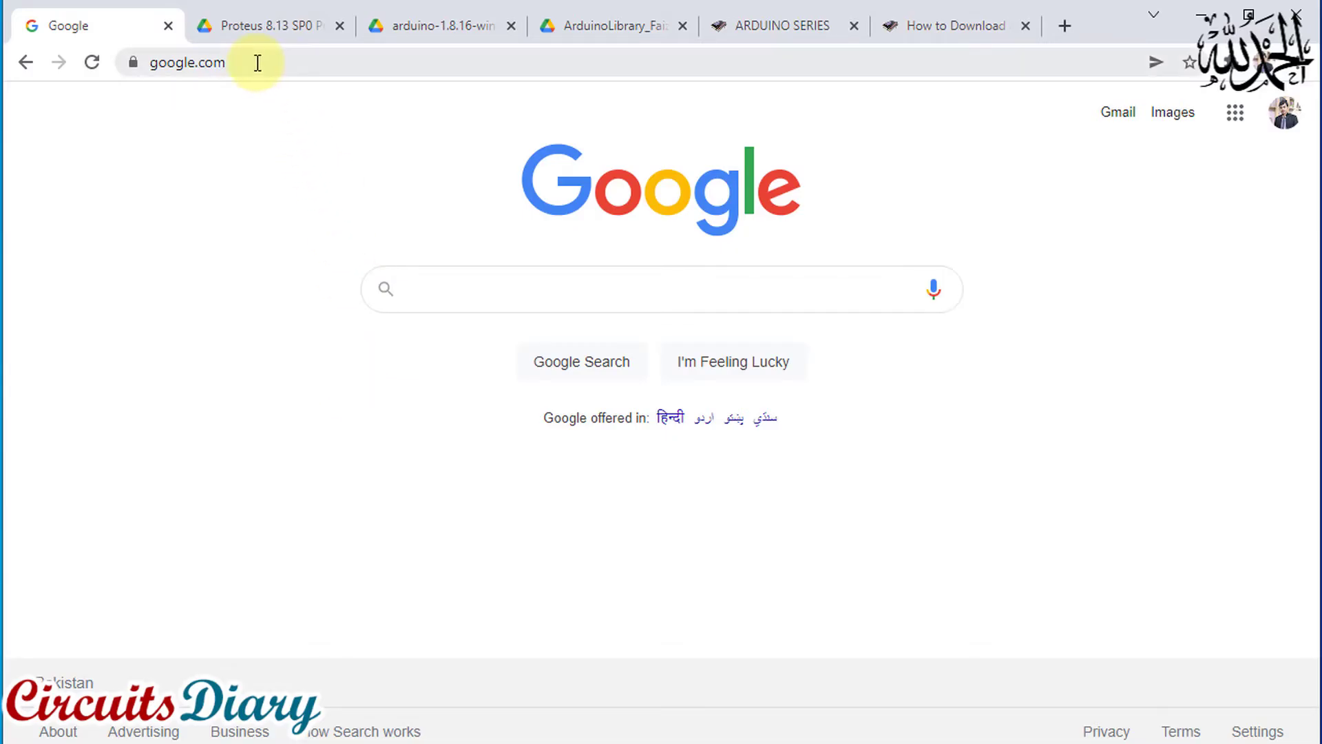
Switch to the web browser and open the Circuits Diary website by its address
{"action": "left_click", "coordinate": [246, 68]}
{"action": "type", "text": "faiz"}
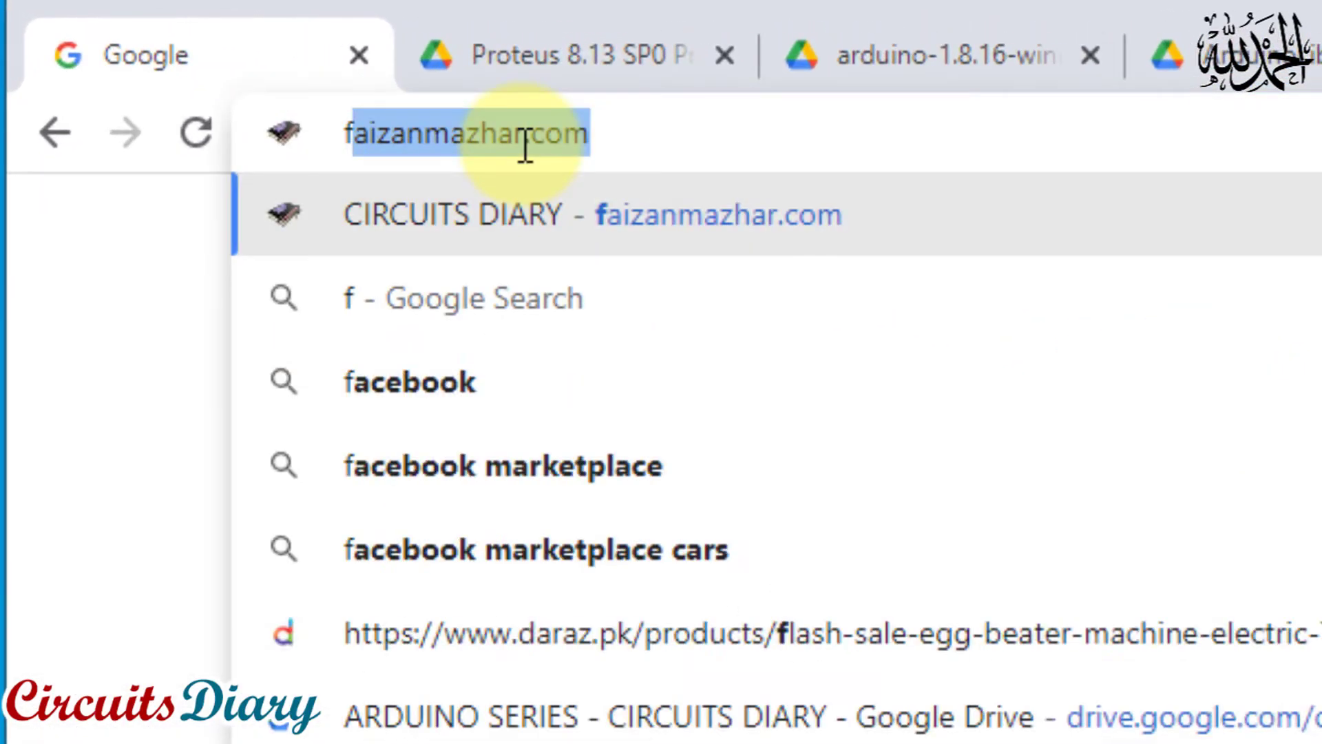
{"action": "type", "text": "anmaz"}
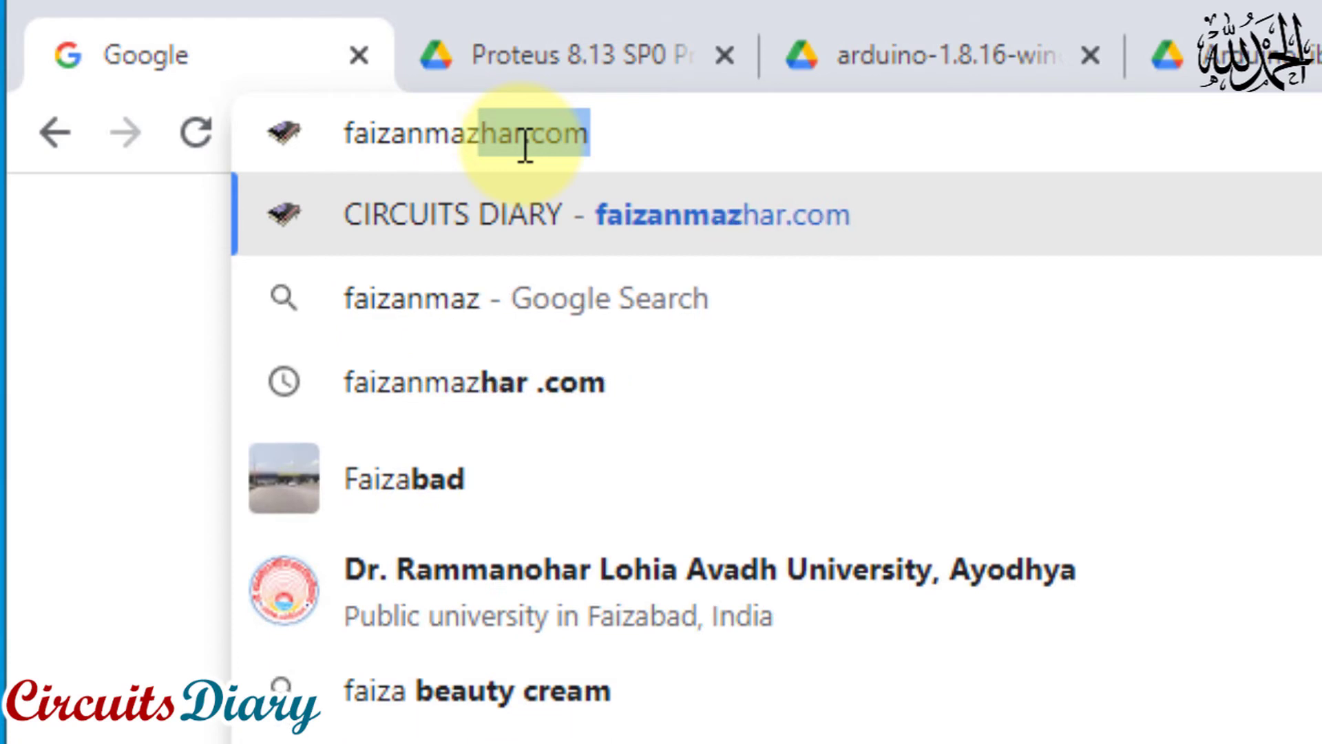
{"action": "type", "text": "har.com"}
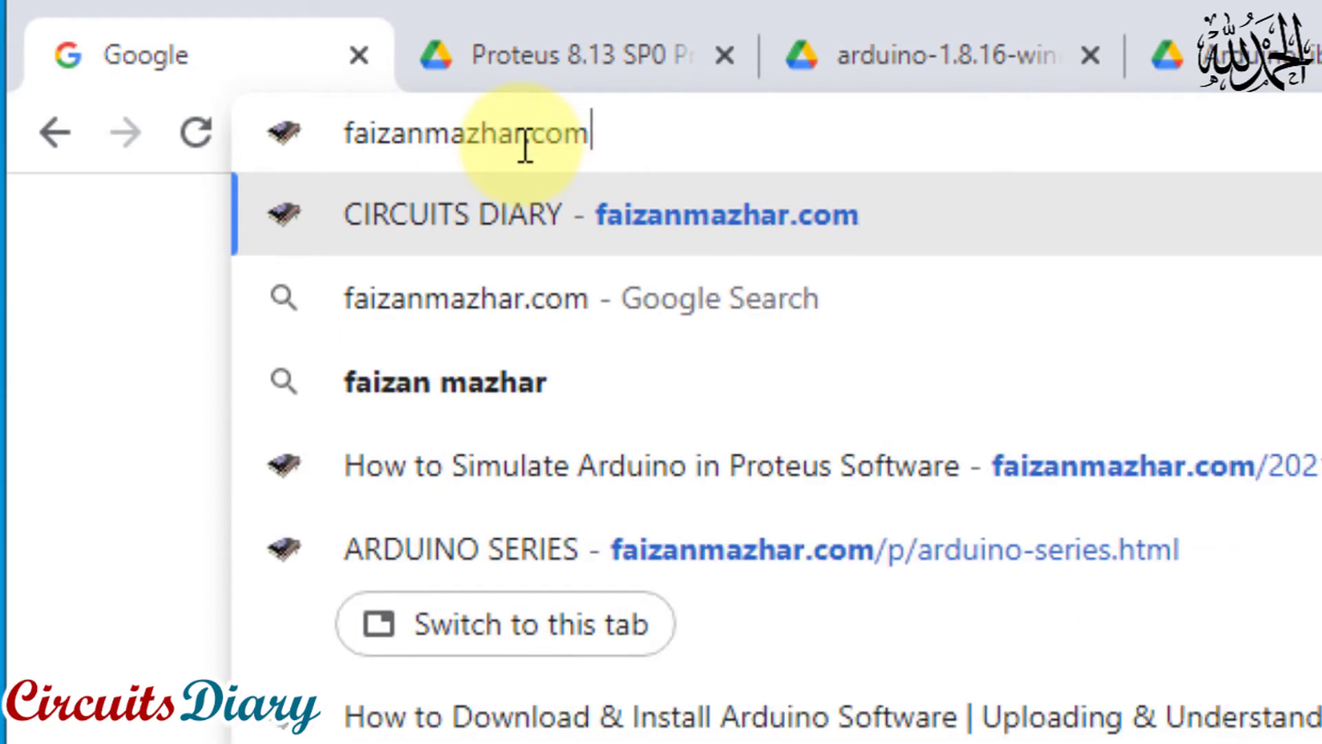
{"action": "key", "text": "Return"}
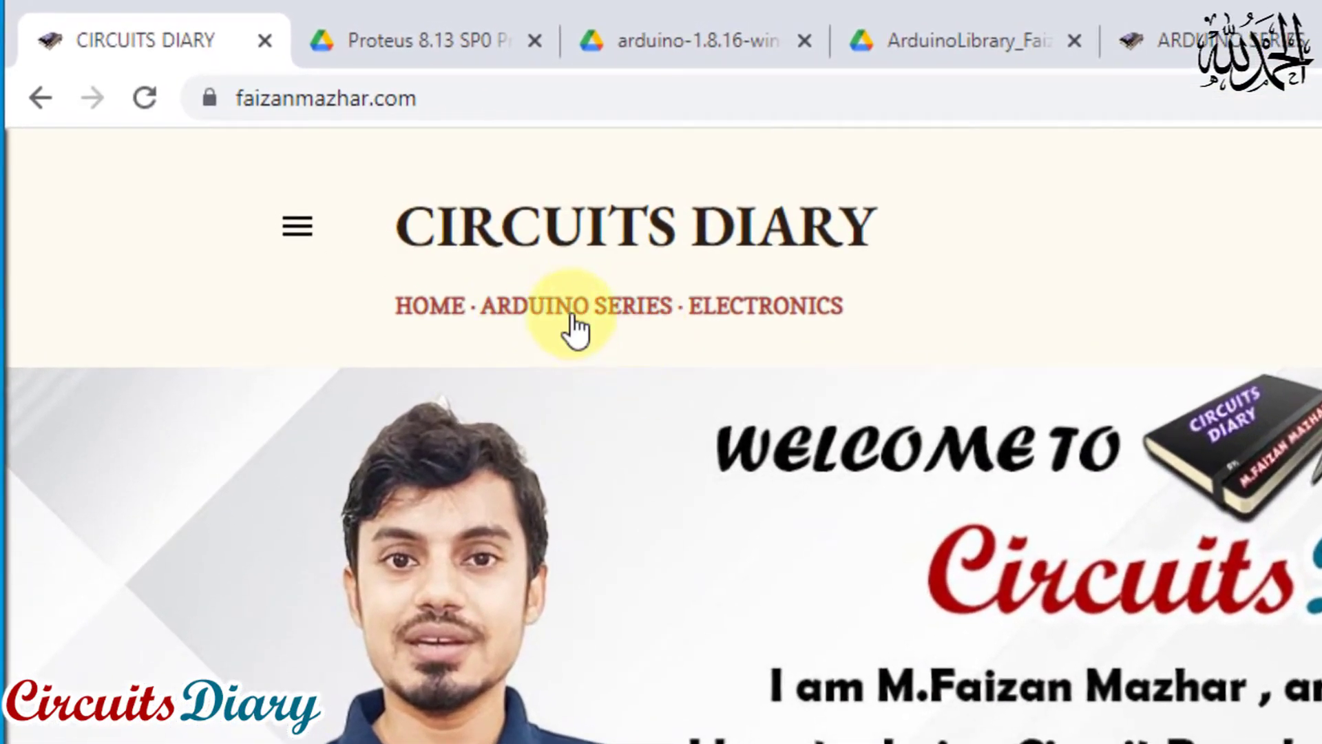
Go to the site's Arduino Series page and open post 4, Arduino Simulation in Proteus Software
{"action": "left_click", "coordinate": [574, 308]}
{"action": "scroll", "coordinate": [778, 279], "scroll_direction": "down", "scroll_amount": 3}
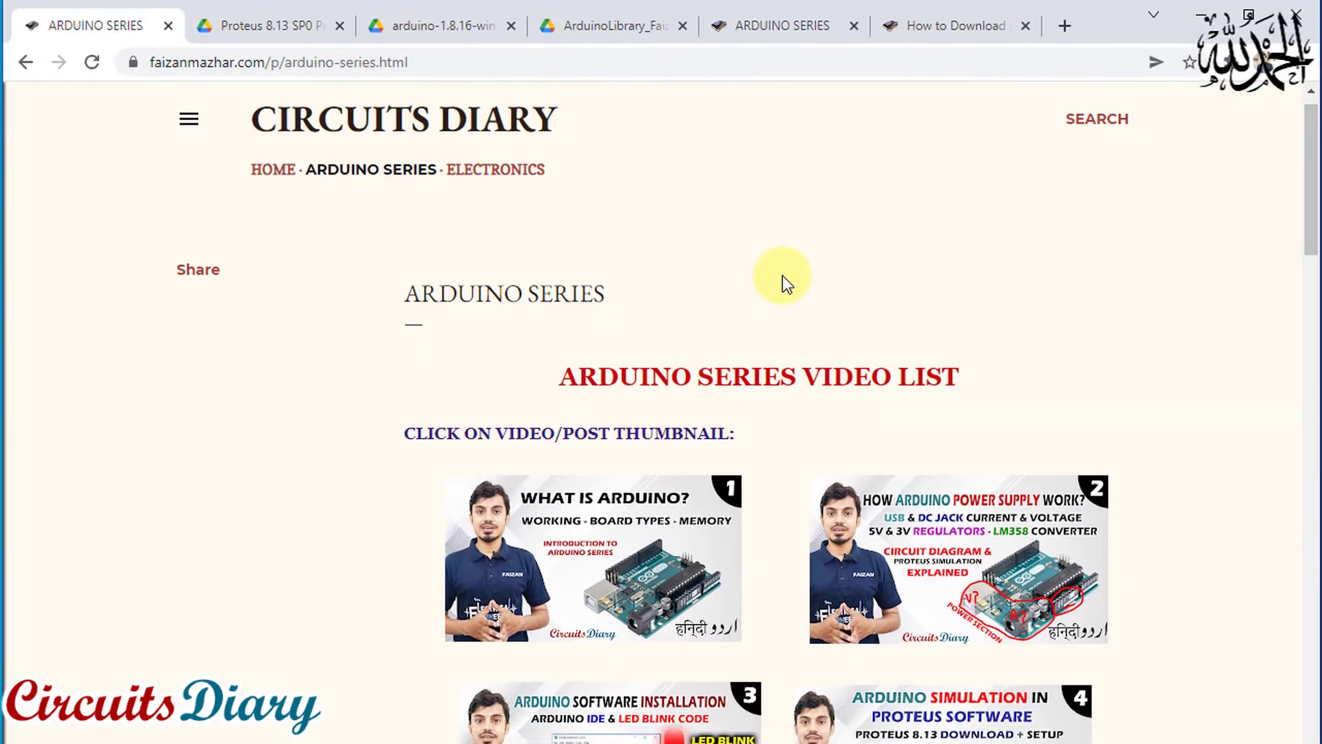
{"action": "scroll", "coordinate": [782, 275], "scroll_direction": "up", "scroll_amount": 1}
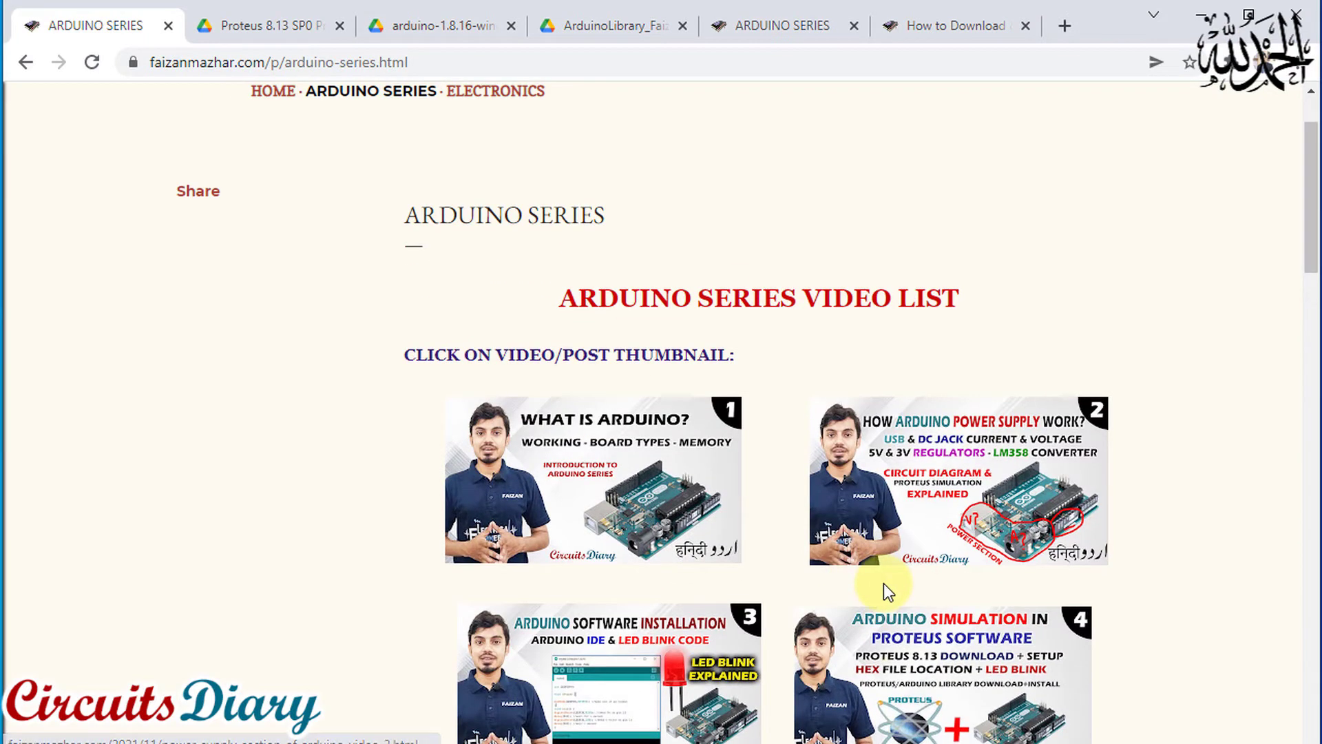
{"action": "scroll", "coordinate": [883, 584], "scroll_direction": "down", "scroll_amount": 1}
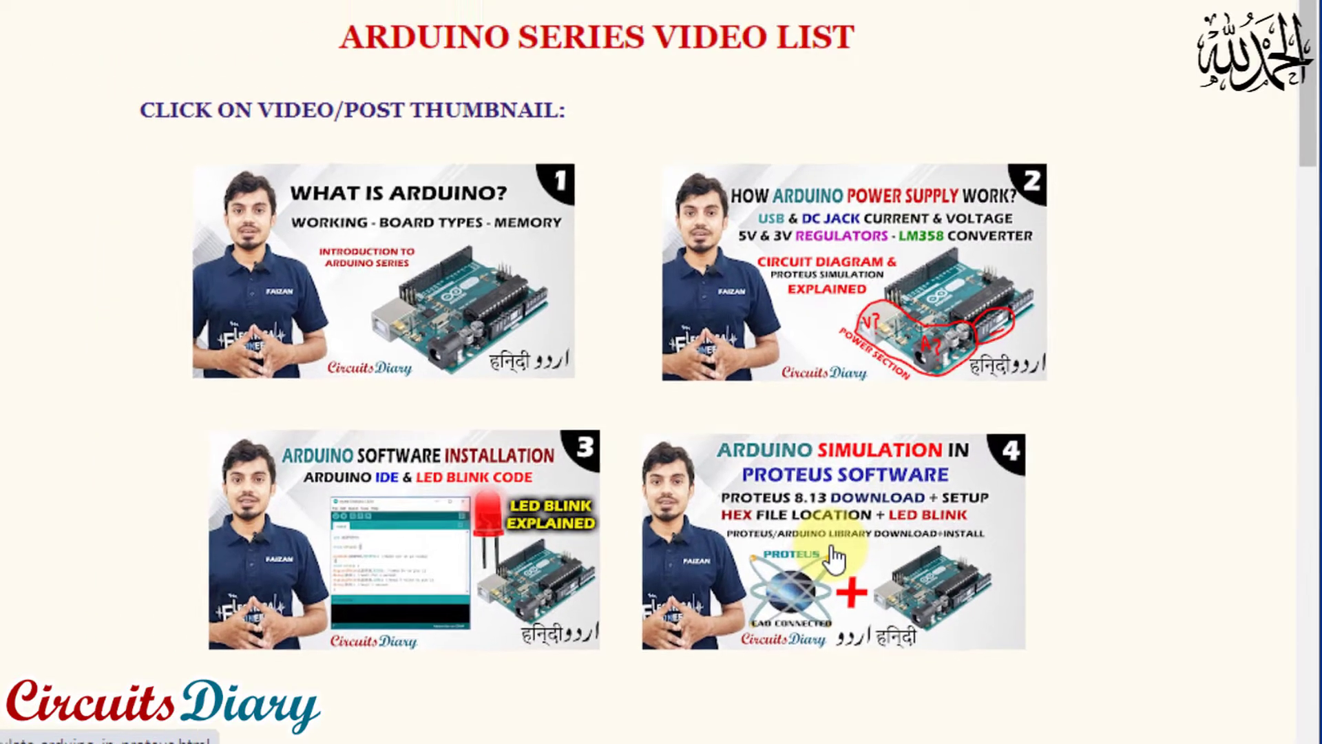
{"action": "left_click", "coordinate": [835, 559]}
Find the Proteus 8.13 SP0 download in the post and view its Google Drive page
{"action": "scroll", "coordinate": [761, 475], "scroll_direction": "down", "scroll_amount": 10}
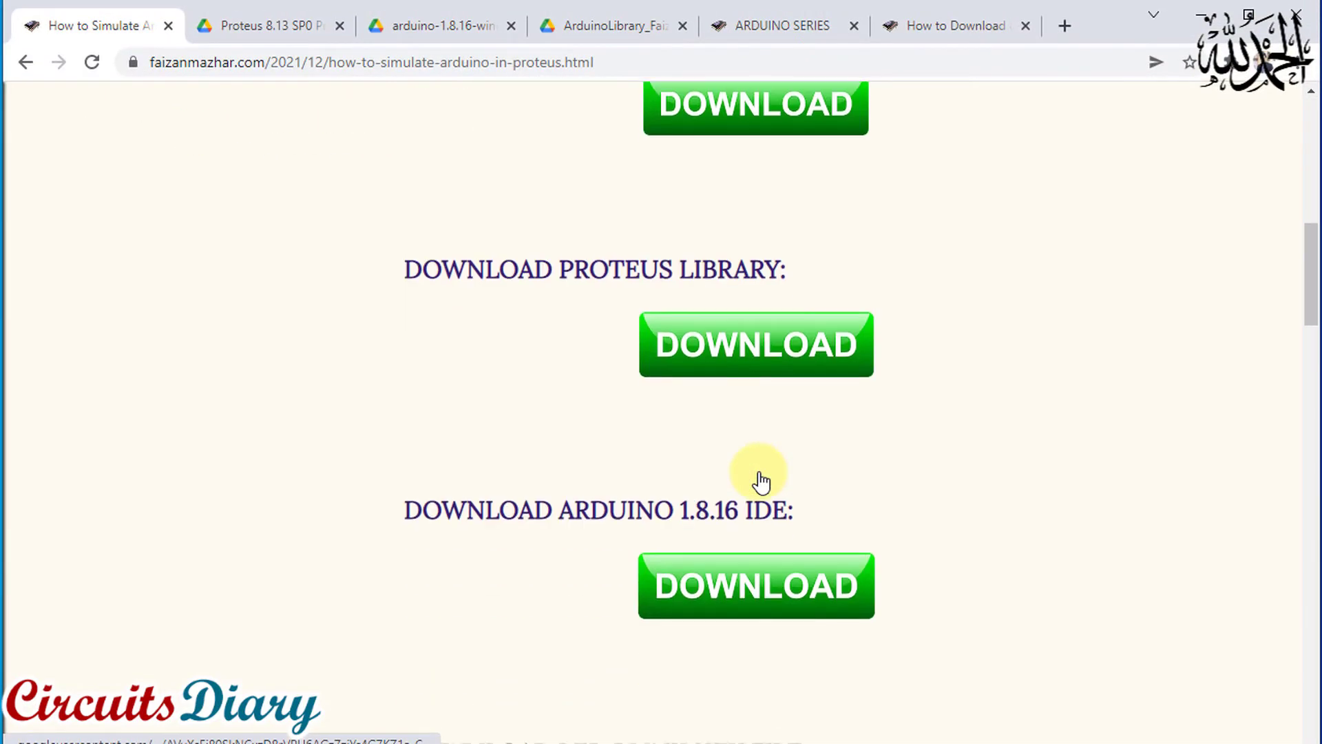
{"action": "scroll", "coordinate": [761, 480], "scroll_direction": "down", "scroll_amount": 3}
{"action": "scroll", "coordinate": [761, 480], "scroll_direction": "up", "scroll_amount": 5}
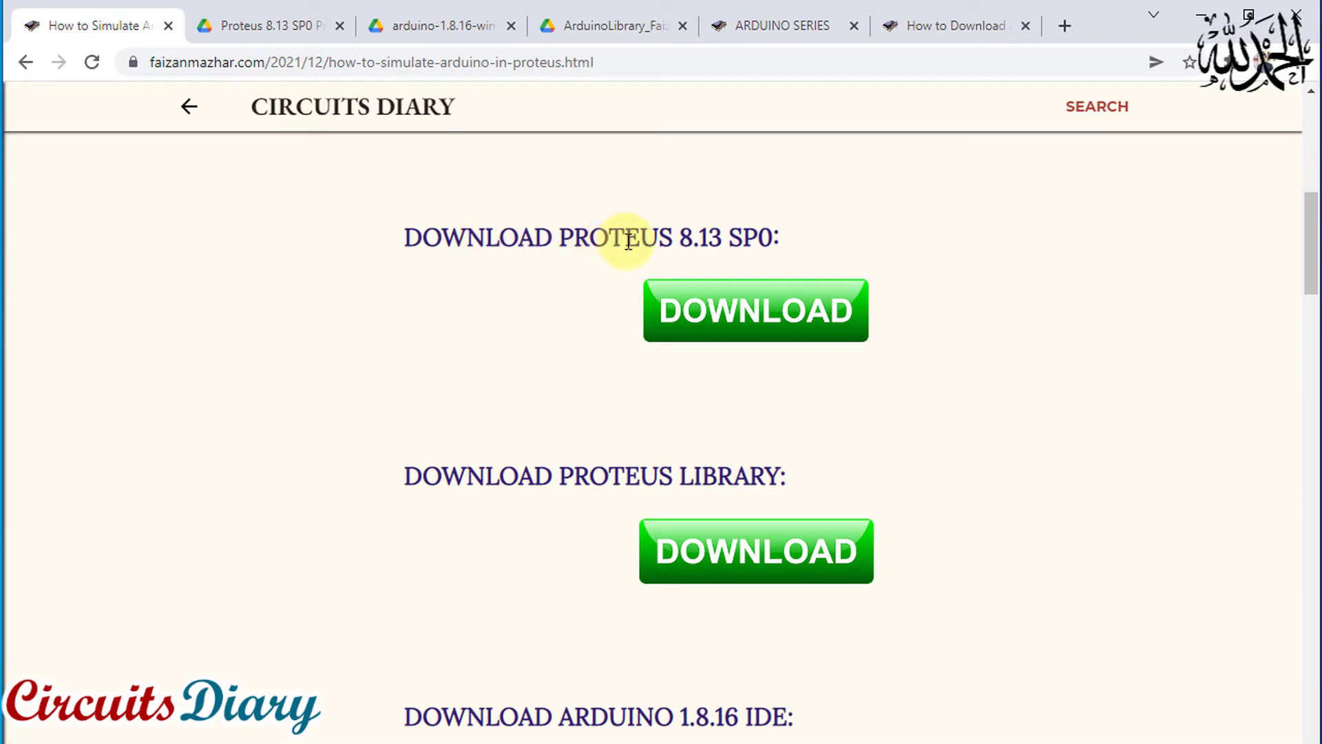
{"action": "left_click_drag", "start_coordinate": [680, 237], "coordinate": [766, 237]}
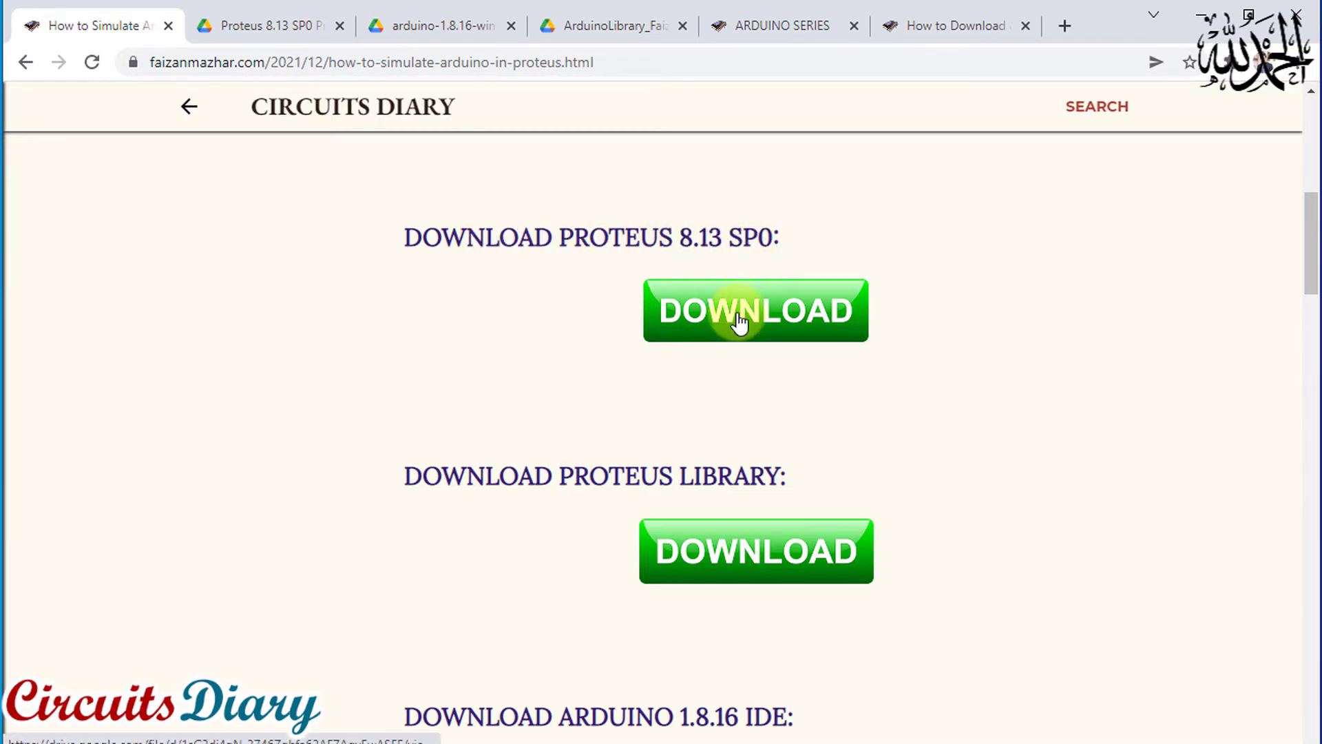
{"action": "left_click", "coordinate": [249, 28]}
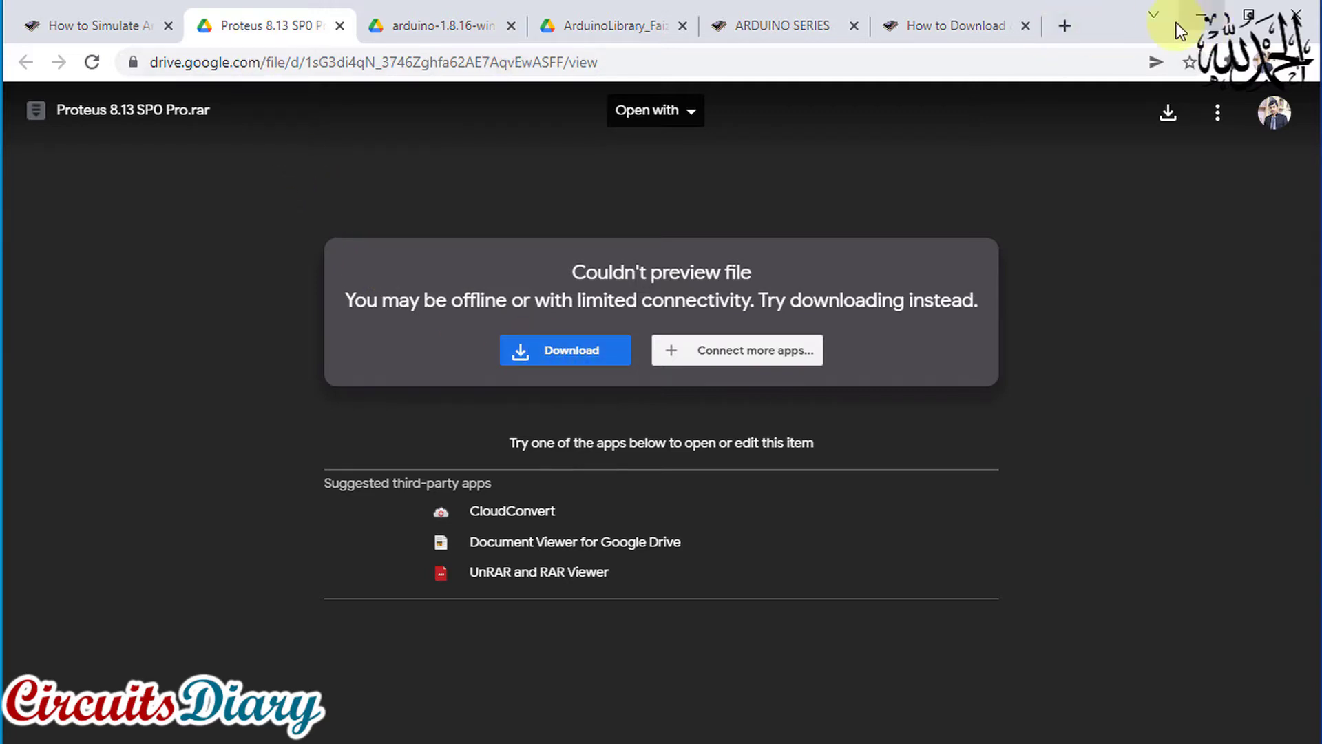
Find the Proteus library download in the post, view its archive contents on Google Drive, and return to the post
{"action": "left_click", "coordinate": [151, 30]}
{"action": "scroll", "coordinate": [666, 353], "scroll_direction": "down", "scroll_amount": 2}
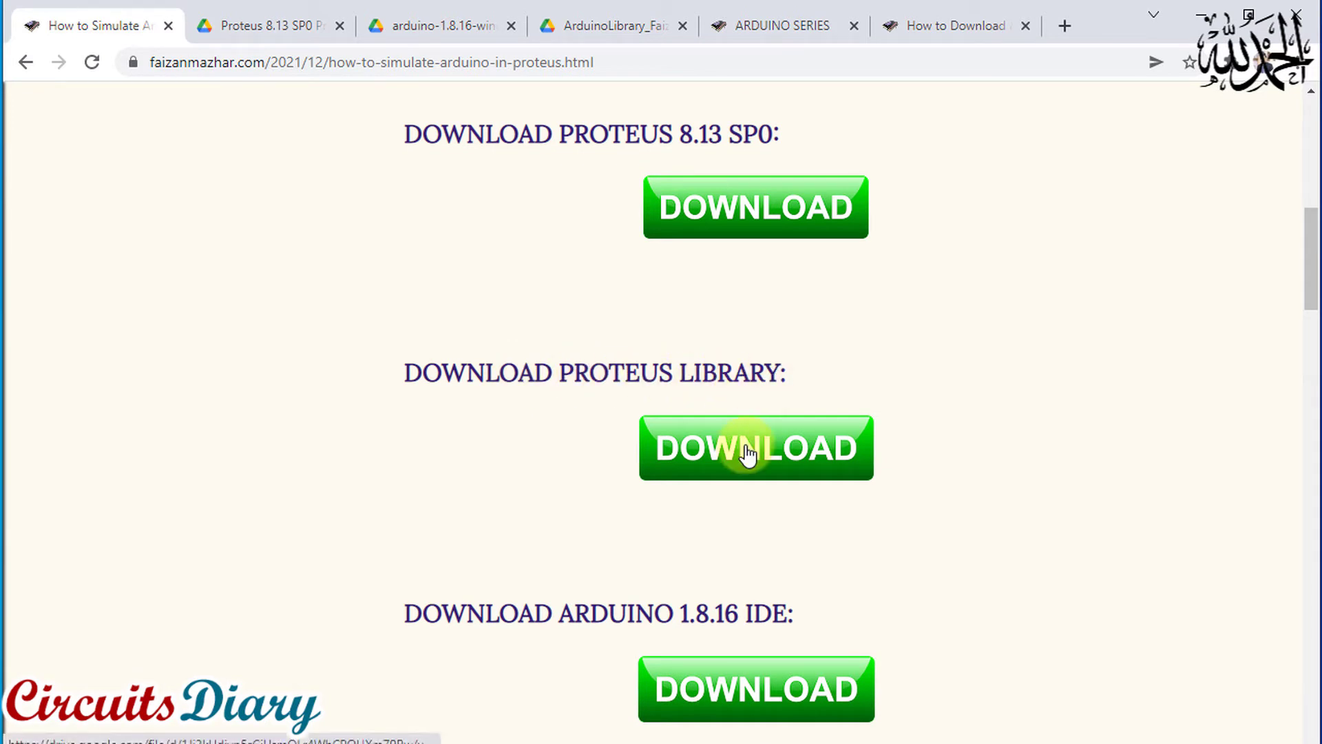
{"action": "left_click", "coordinate": [610, 27]}
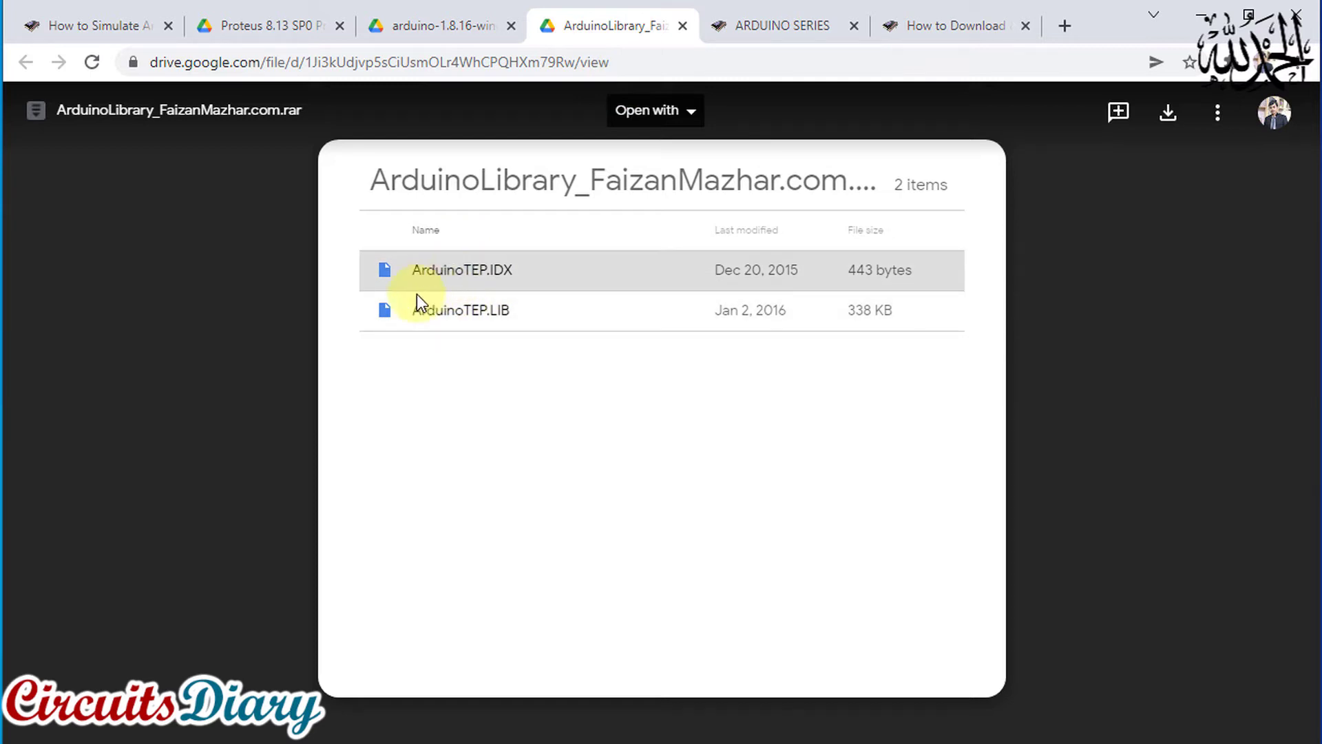
{"action": "left_click", "coordinate": [249, 30]}
{"action": "left_click", "coordinate": [124, 27]}
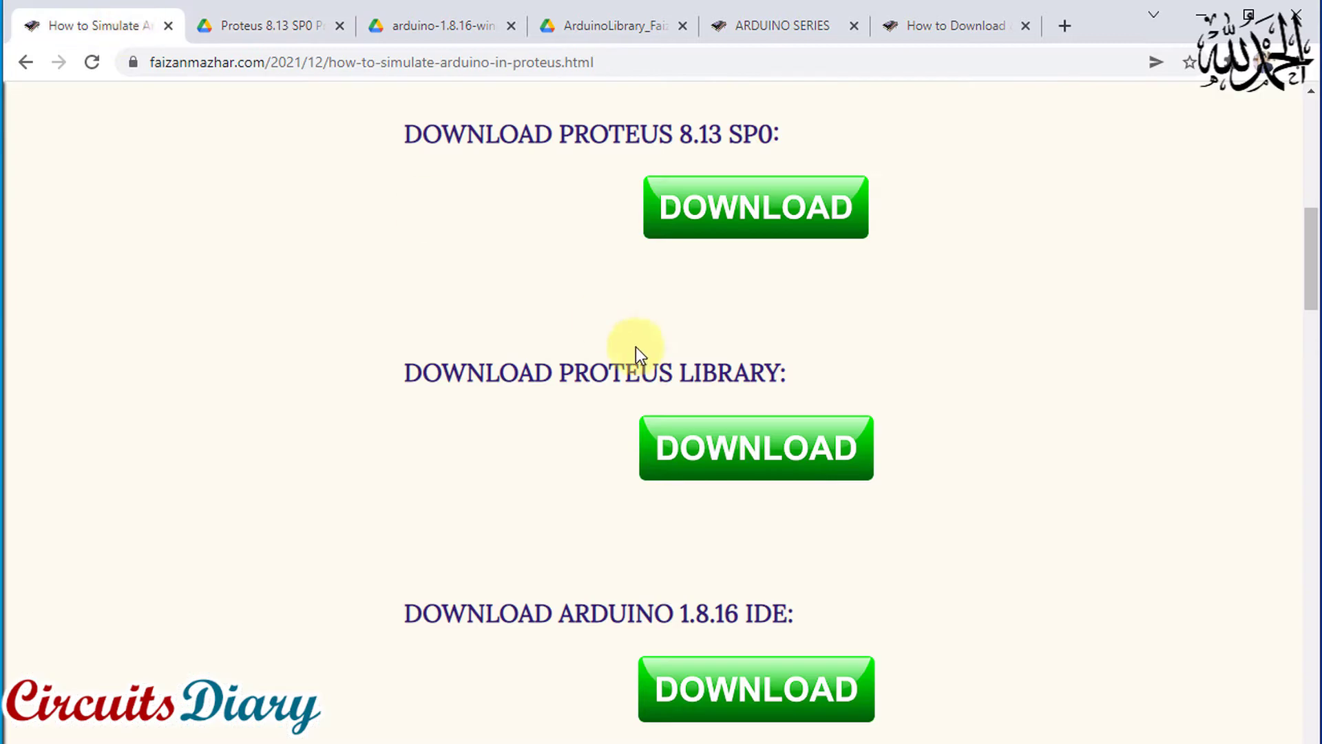
Review the post's download entries for the Arduino 1.8.16 IDE and the LED blink hex file
{"action": "scroll", "coordinate": [635, 346], "scroll_direction": "down", "scroll_amount": 3}
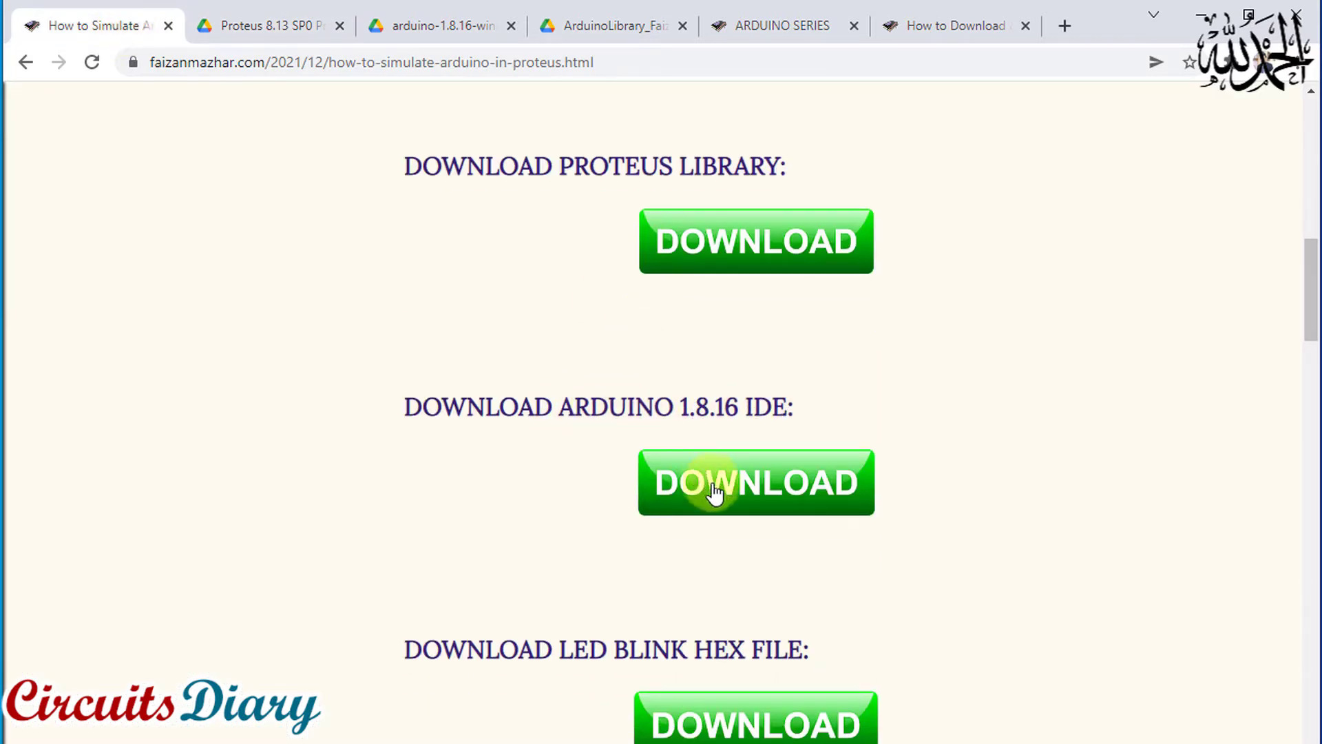
{"action": "scroll", "coordinate": [754, 490], "scroll_direction": "down", "scroll_amount": 2}
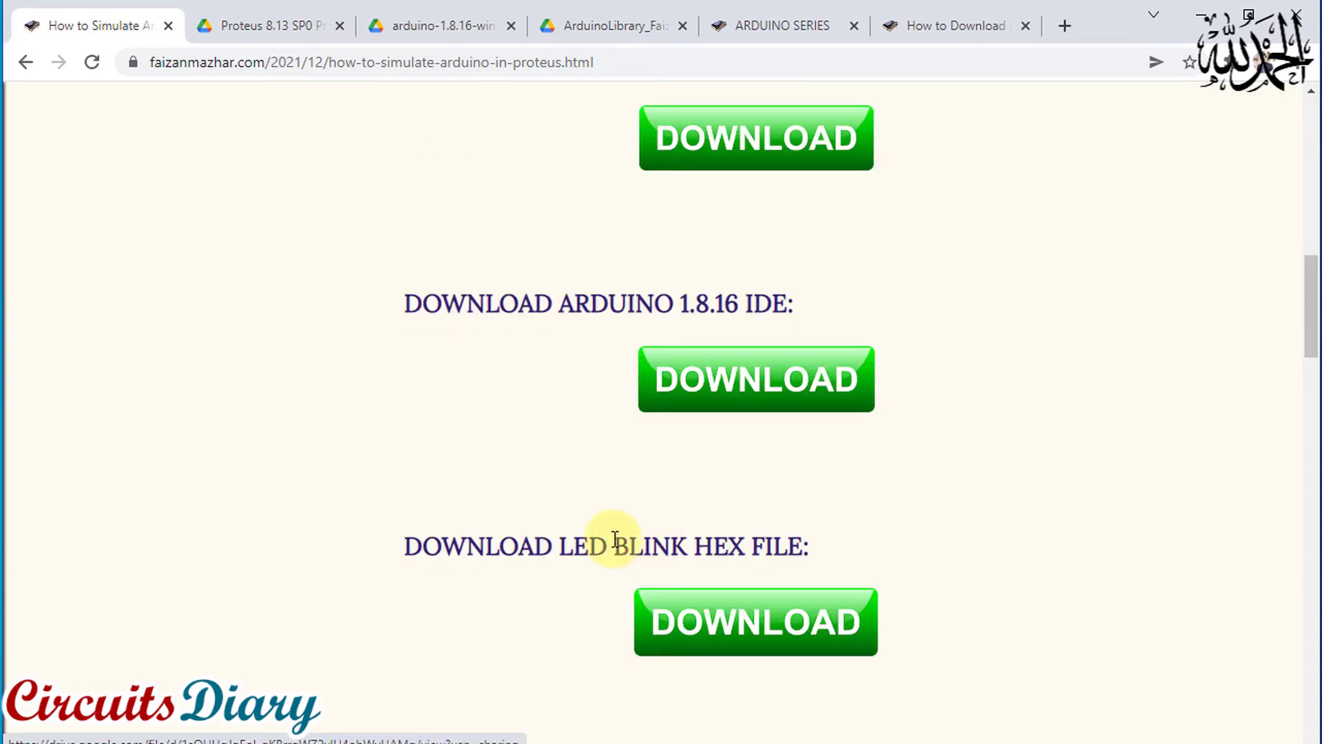
{"action": "scroll", "coordinate": [732, 407], "scroll_direction": "up", "scroll_amount": 2}
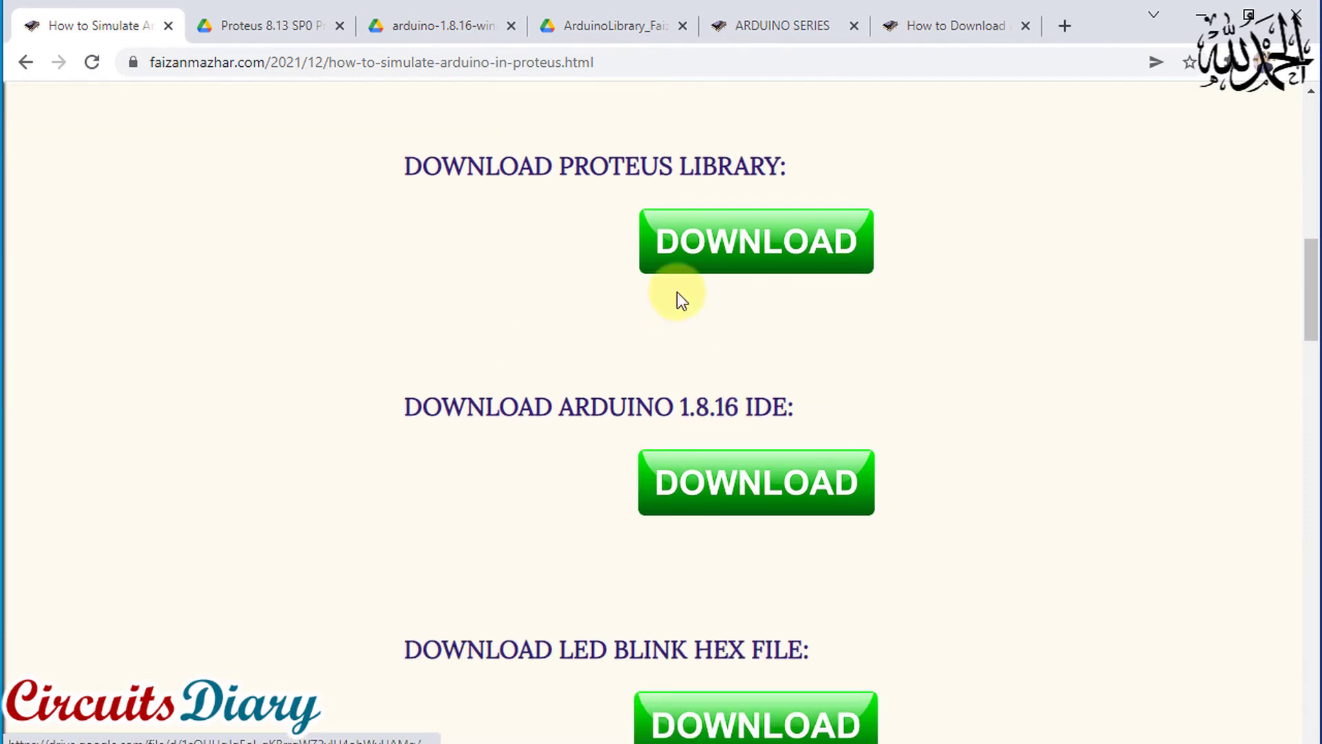
{"action": "scroll", "coordinate": [812, 206], "scroll_direction": "up", "scroll_amount": 10}
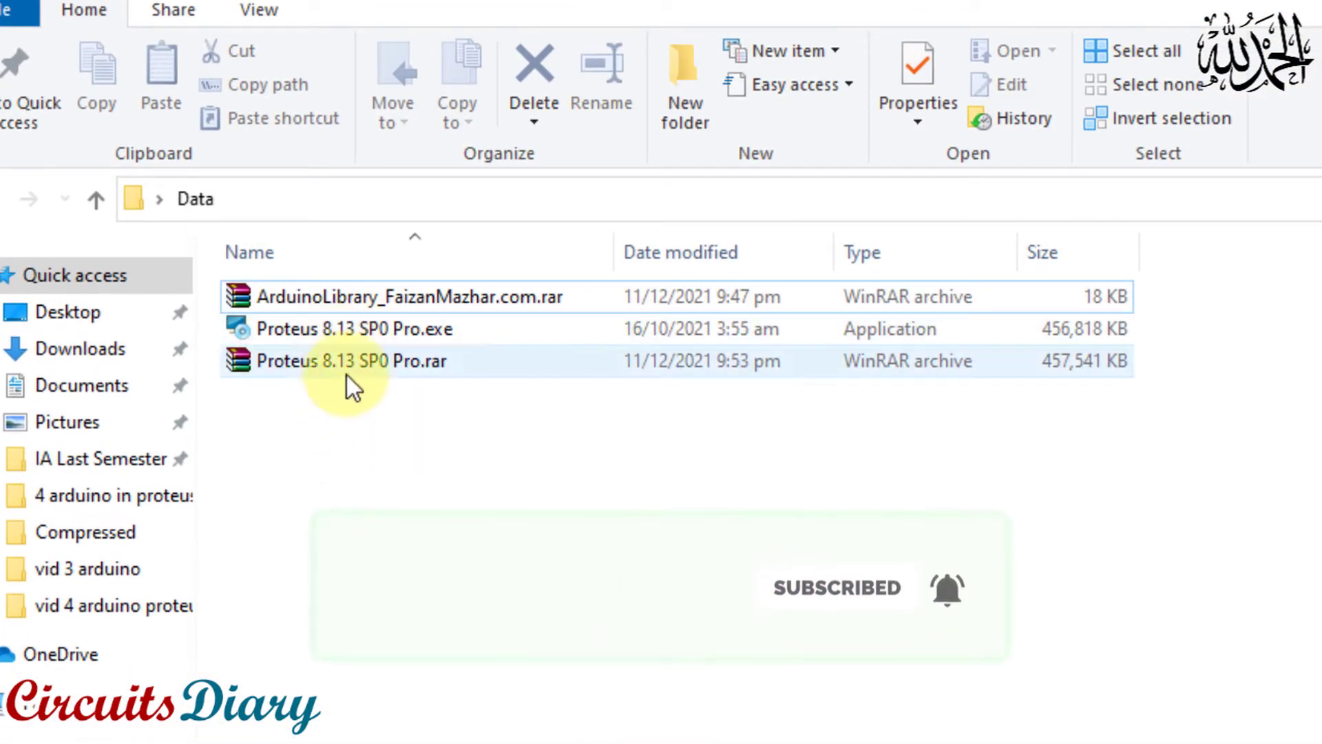
Extract Proteus 8.13 SP0 Pro.rar into the Data folder, entering the archive password and replacing the existing file
{"action": "left_click", "coordinate": [272, 370]}
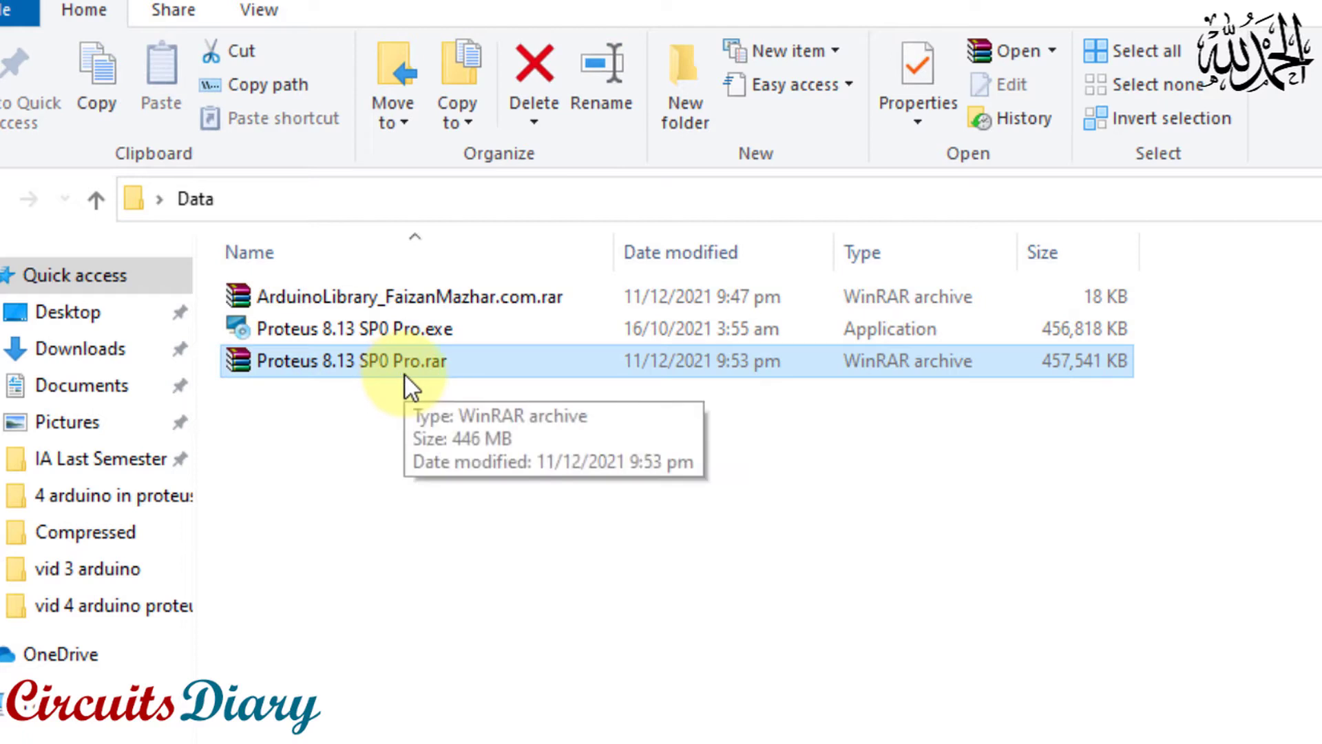
{"action": "left_click", "coordinate": [276, 359]}
{"action": "left_click", "coordinate": [304, 406]}
{"action": "left_click", "coordinate": [300, 368]}
{"action": "right_click", "coordinate": [300, 362]}
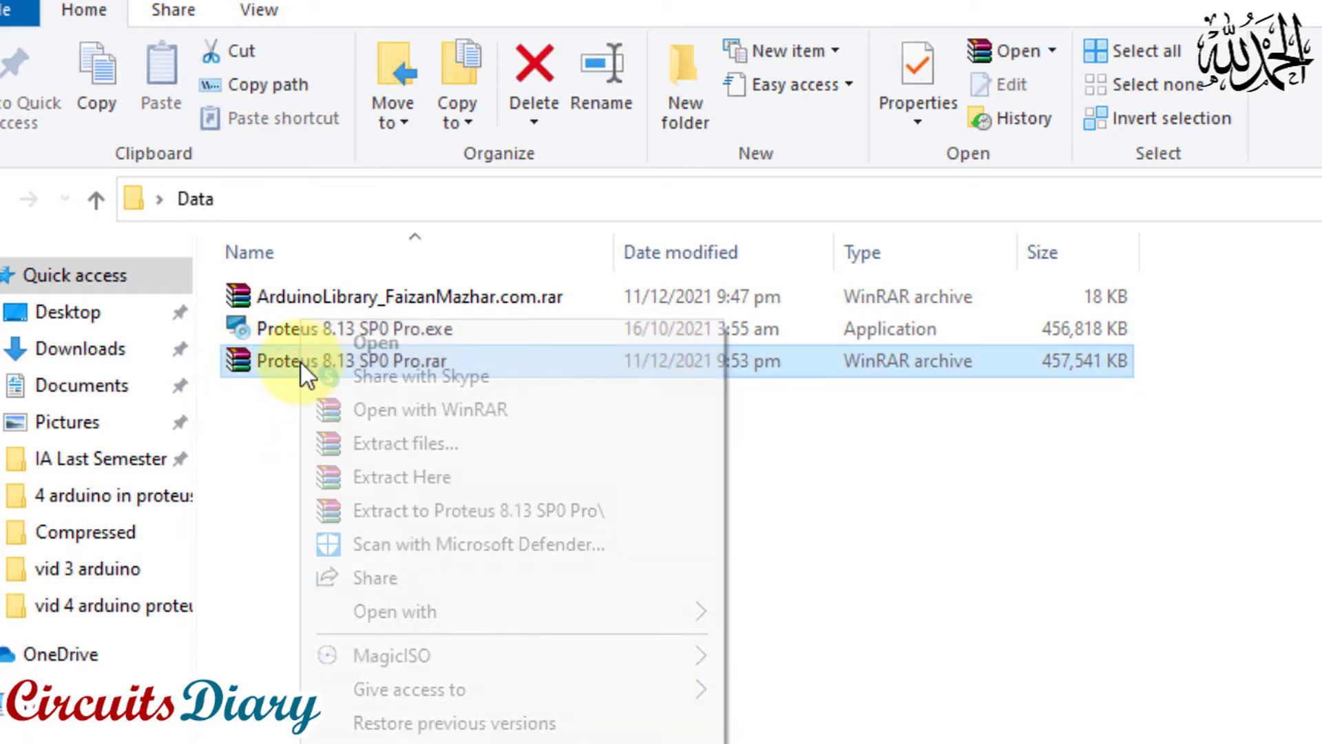
{"action": "left_click", "coordinate": [407, 476]}
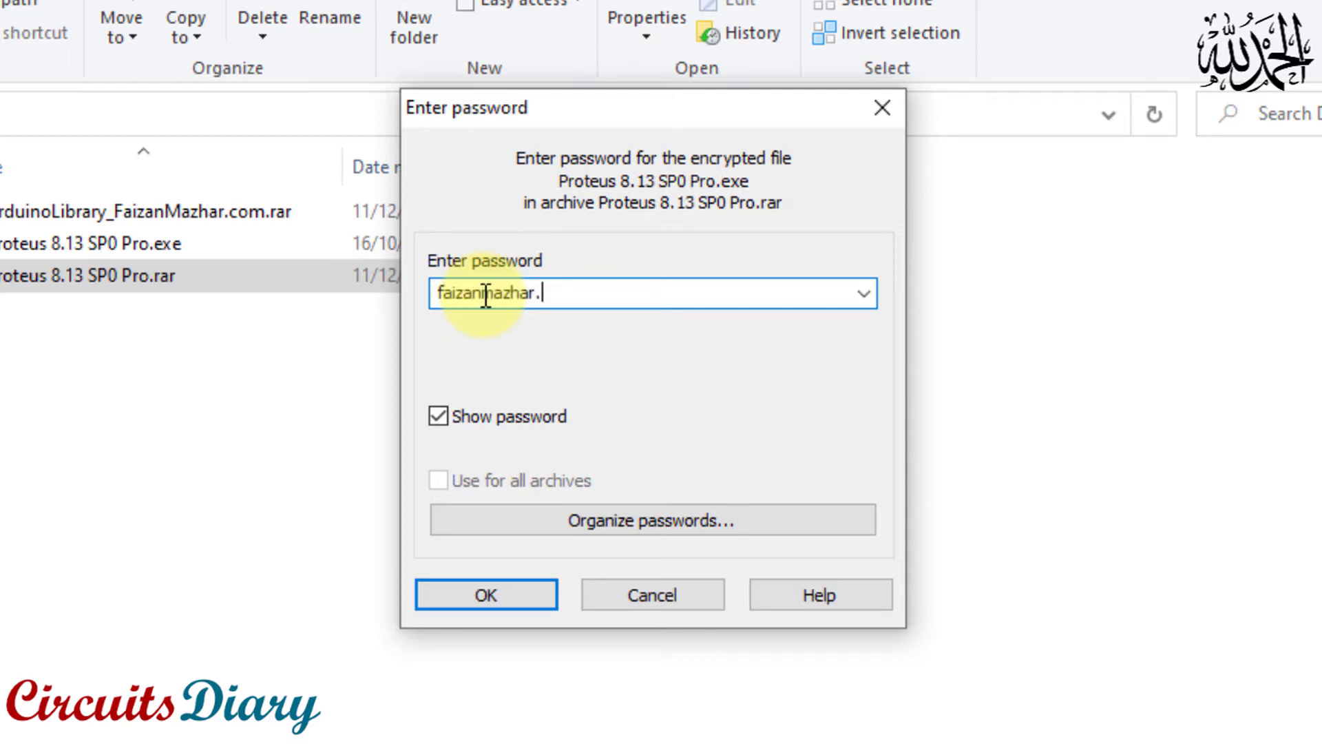
{"action": "key", "text": "Return"}
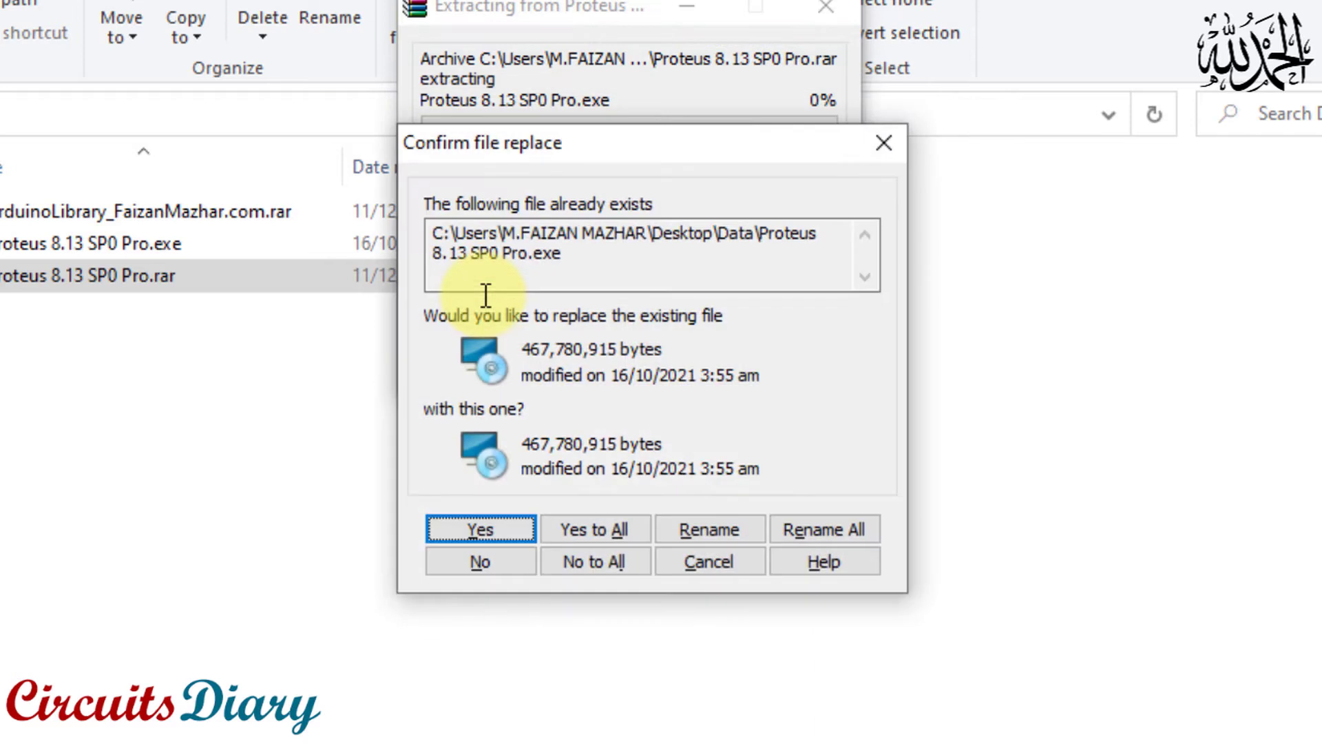
{"action": "left_click", "coordinate": [575, 526]}
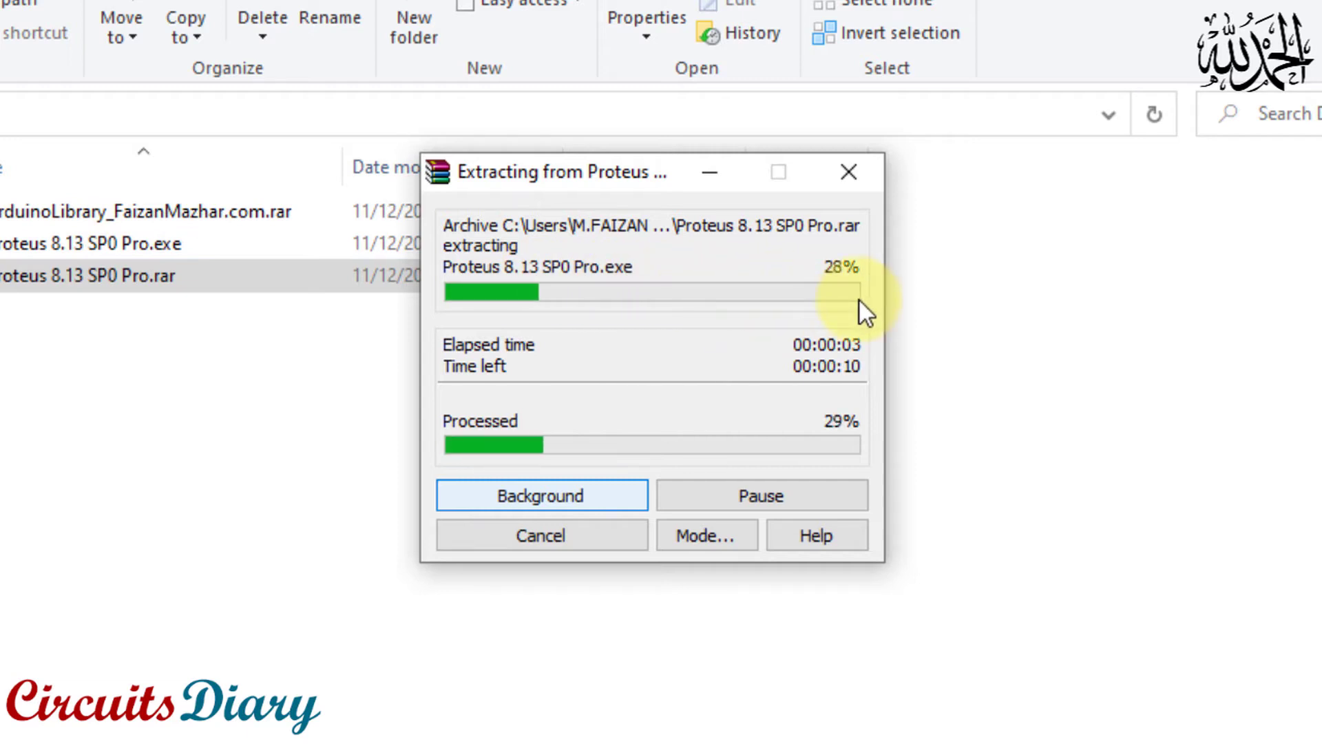
Install Proteus 8 Professional from Proteus 8.13 SP0 Pro.exe, keeping the default destination folder, and finish the setup wizard
{"action": "left_click", "coordinate": [73, 245]}
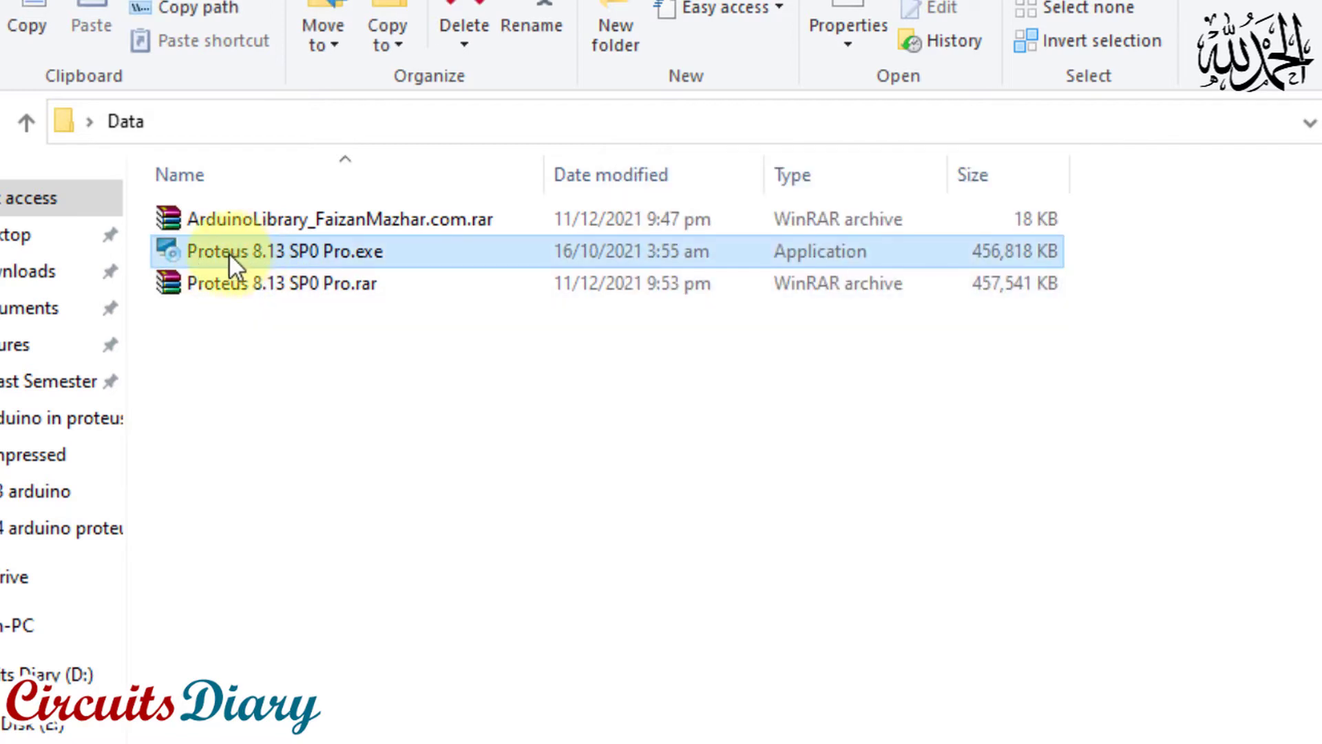
{"action": "double_click", "coordinate": [275, 249]}
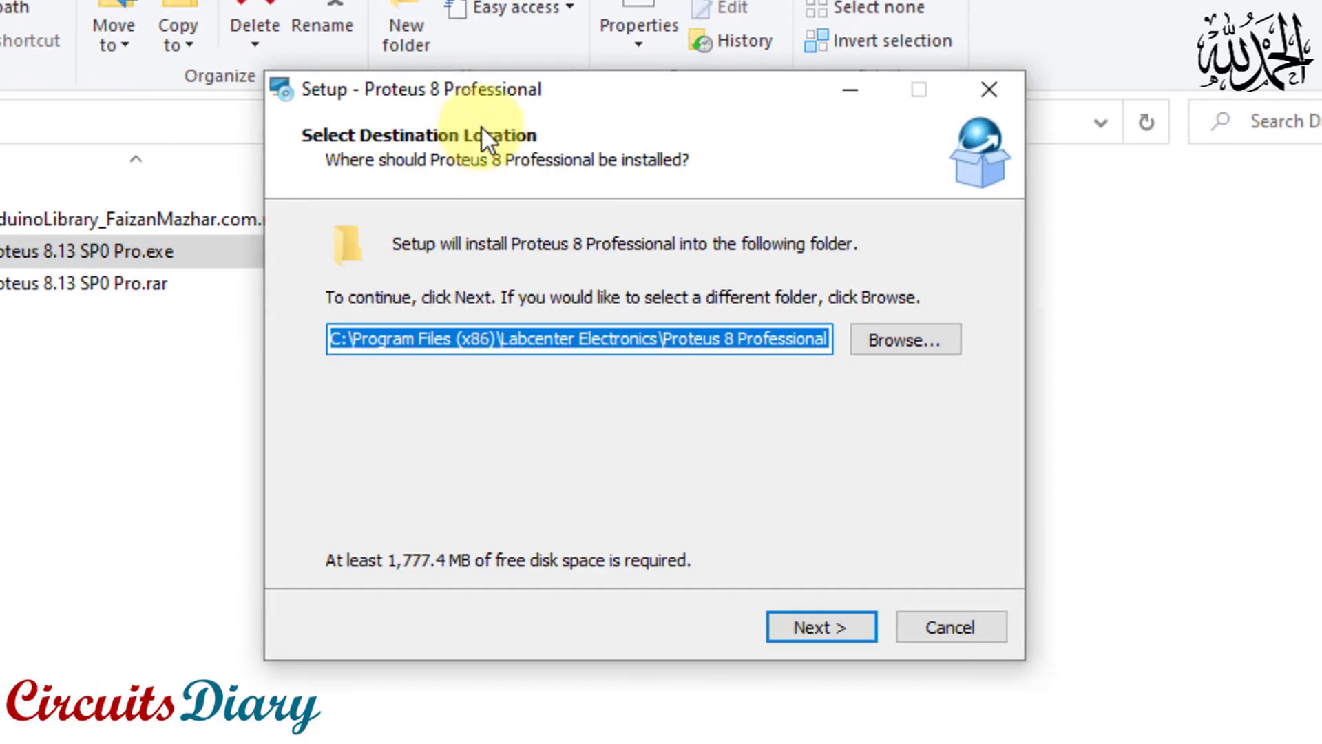
{"action": "left_click", "coordinate": [785, 642]}
{"action": "left_click", "coordinate": [783, 644]}
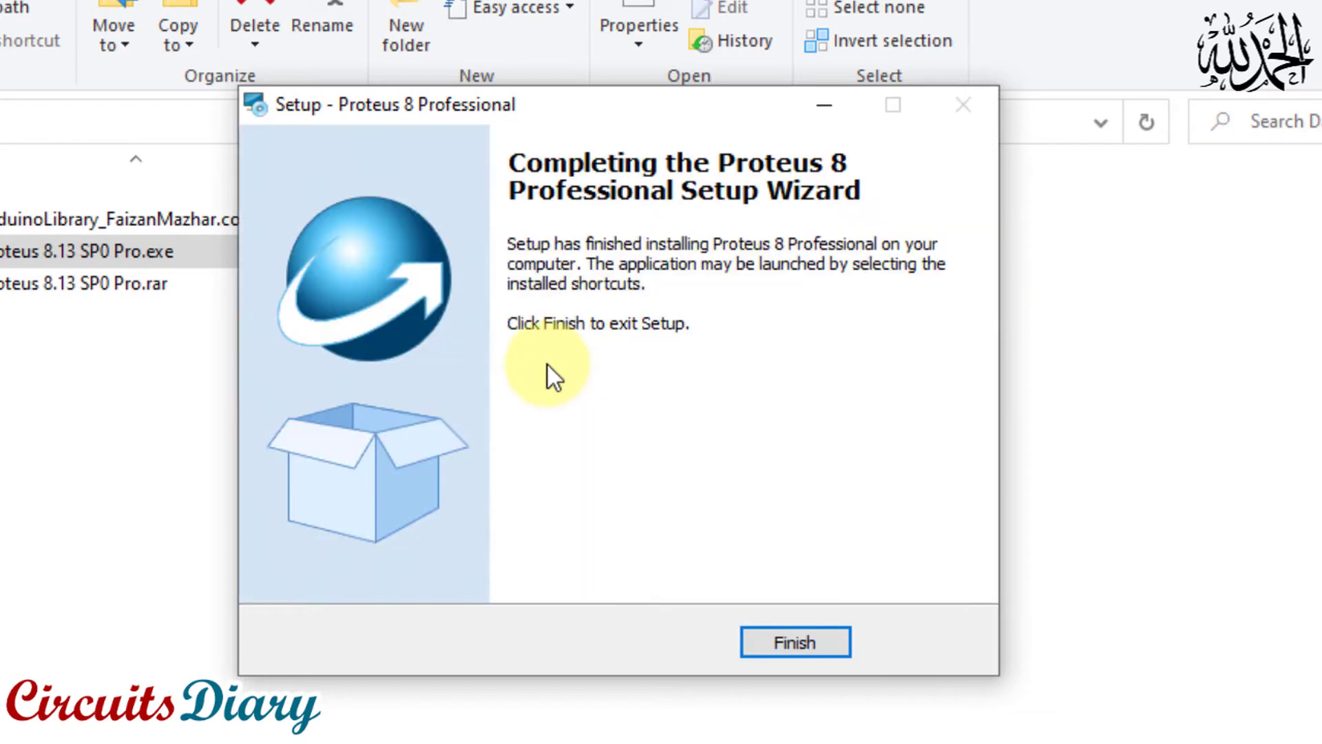
{"action": "left_click", "coordinate": [785, 643]}
{"action": "left_click", "coordinate": [287, 391]}
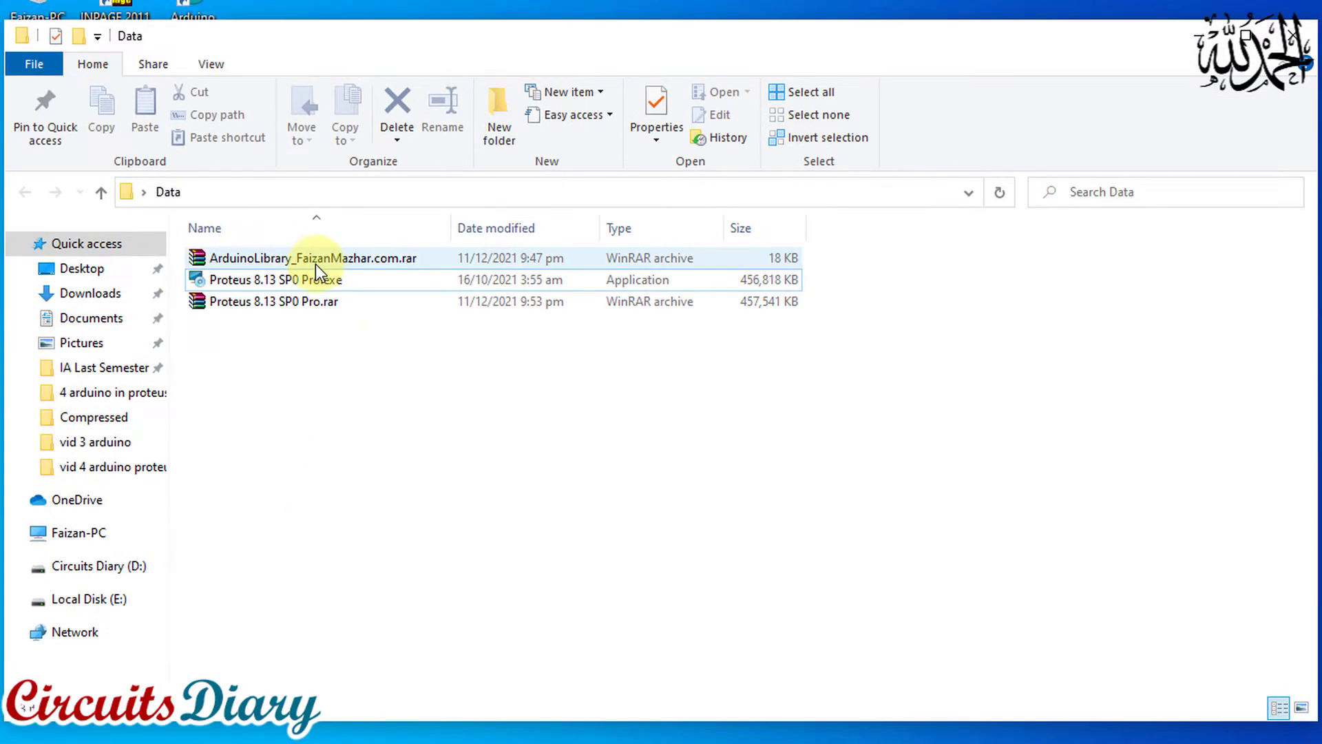
Extract the Arduino library archive into the Data folder and identify the extracted ArduinoTEP.IDX and ArduinoTEP.LIB files
{"action": "left_click", "coordinate": [315, 262]}
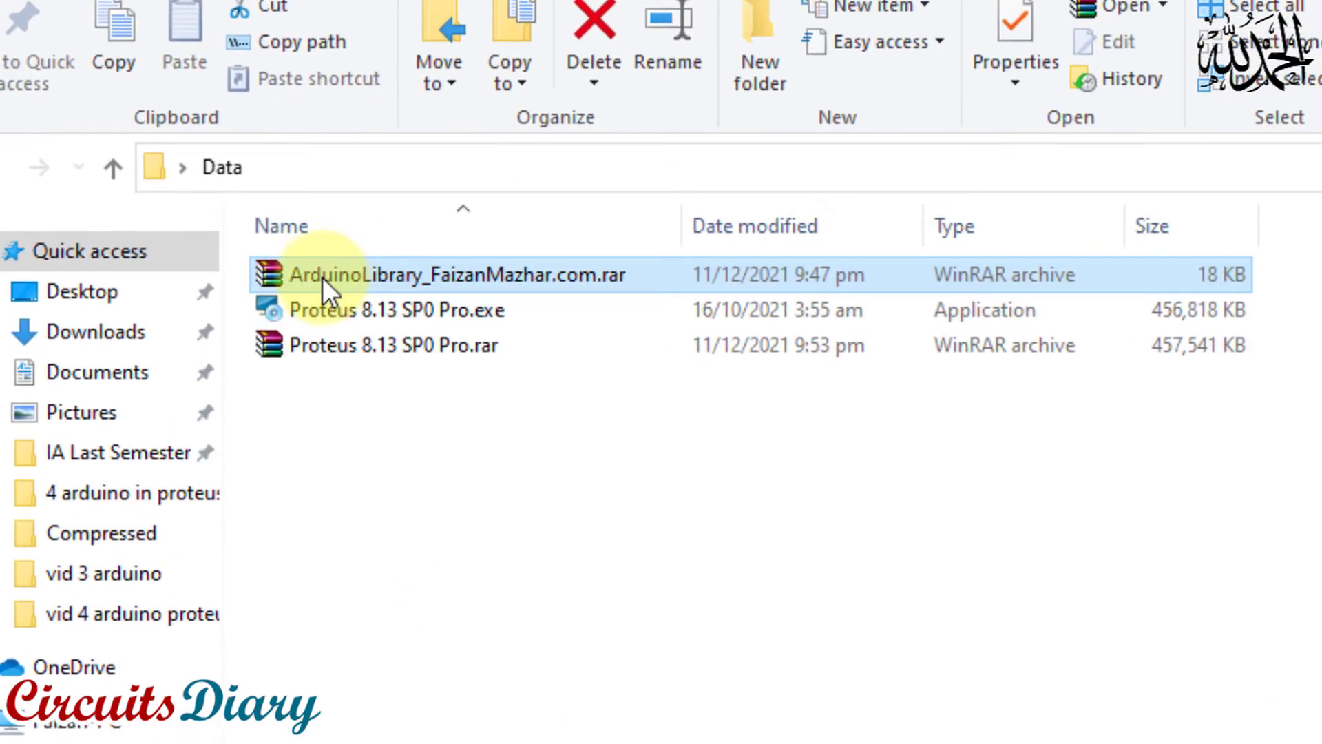
{"action": "right_click", "coordinate": [387, 277]}
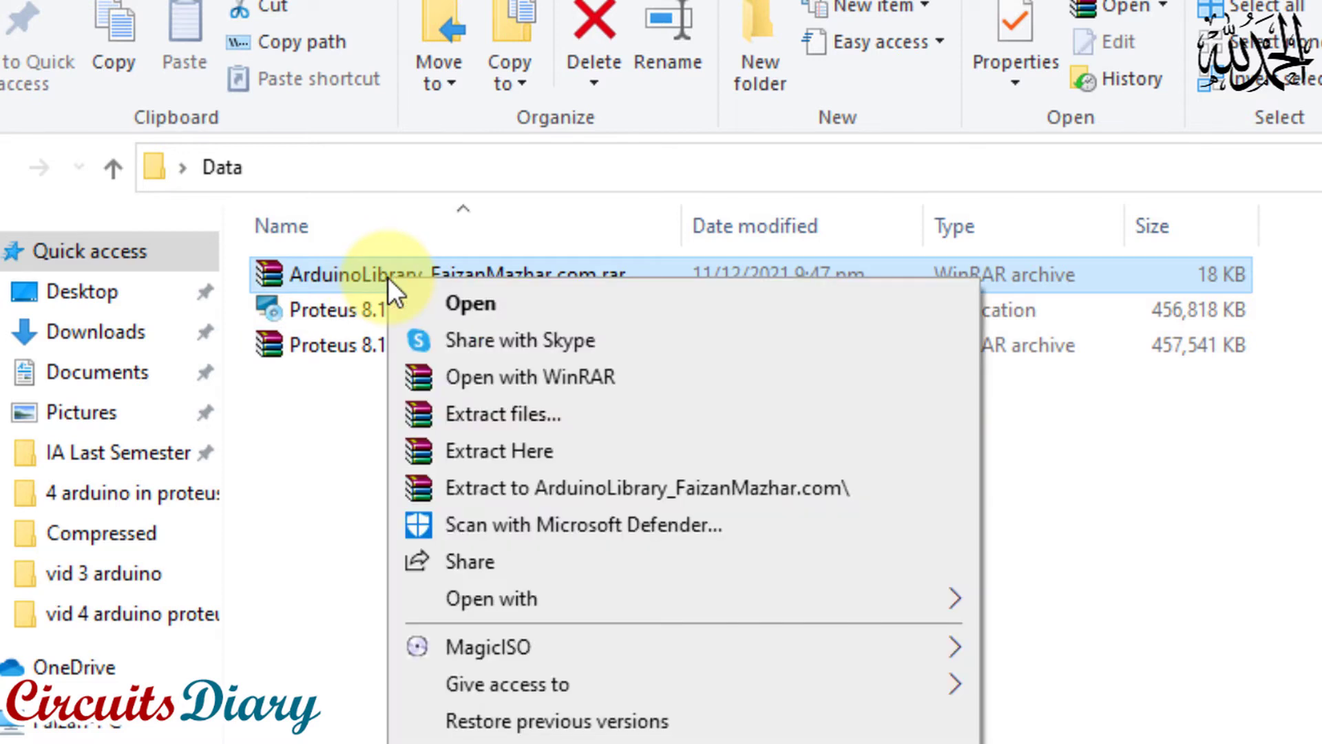
{"action": "left_click", "coordinate": [507, 452]}
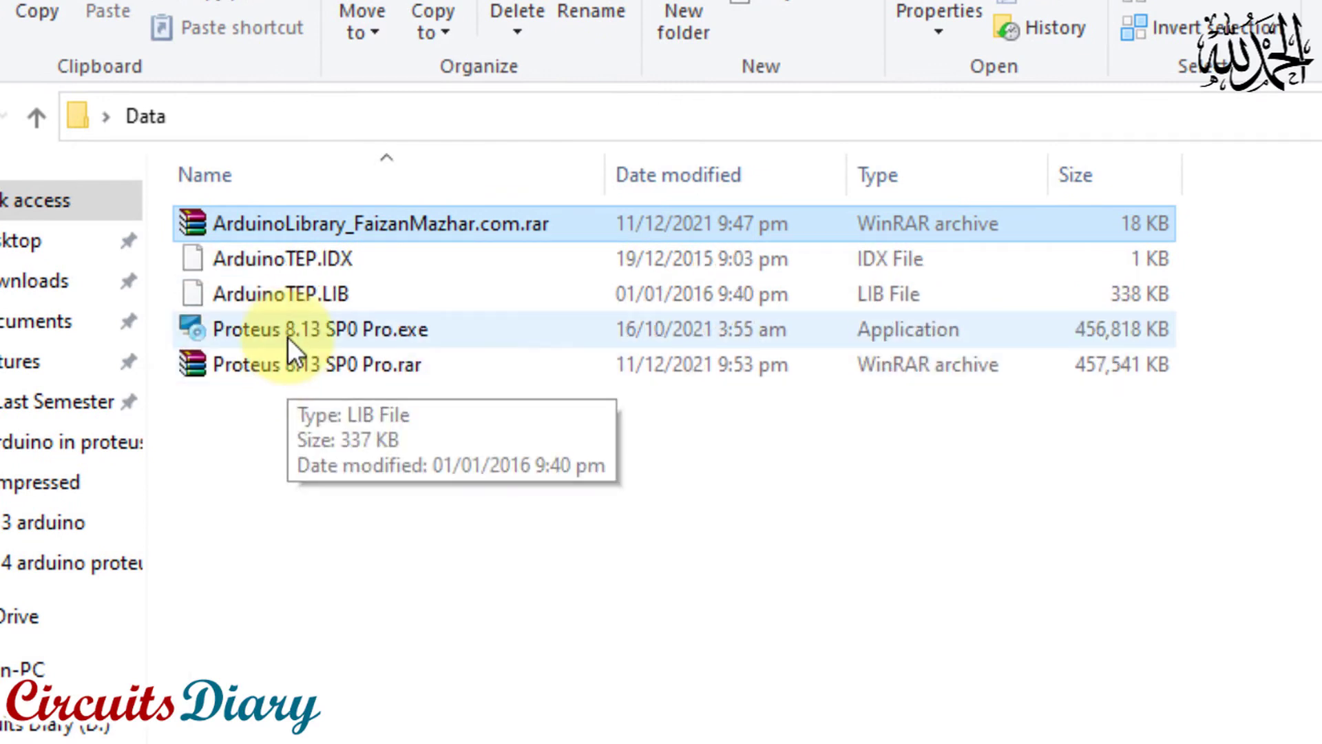
{"action": "left_click", "coordinate": [311, 259]}
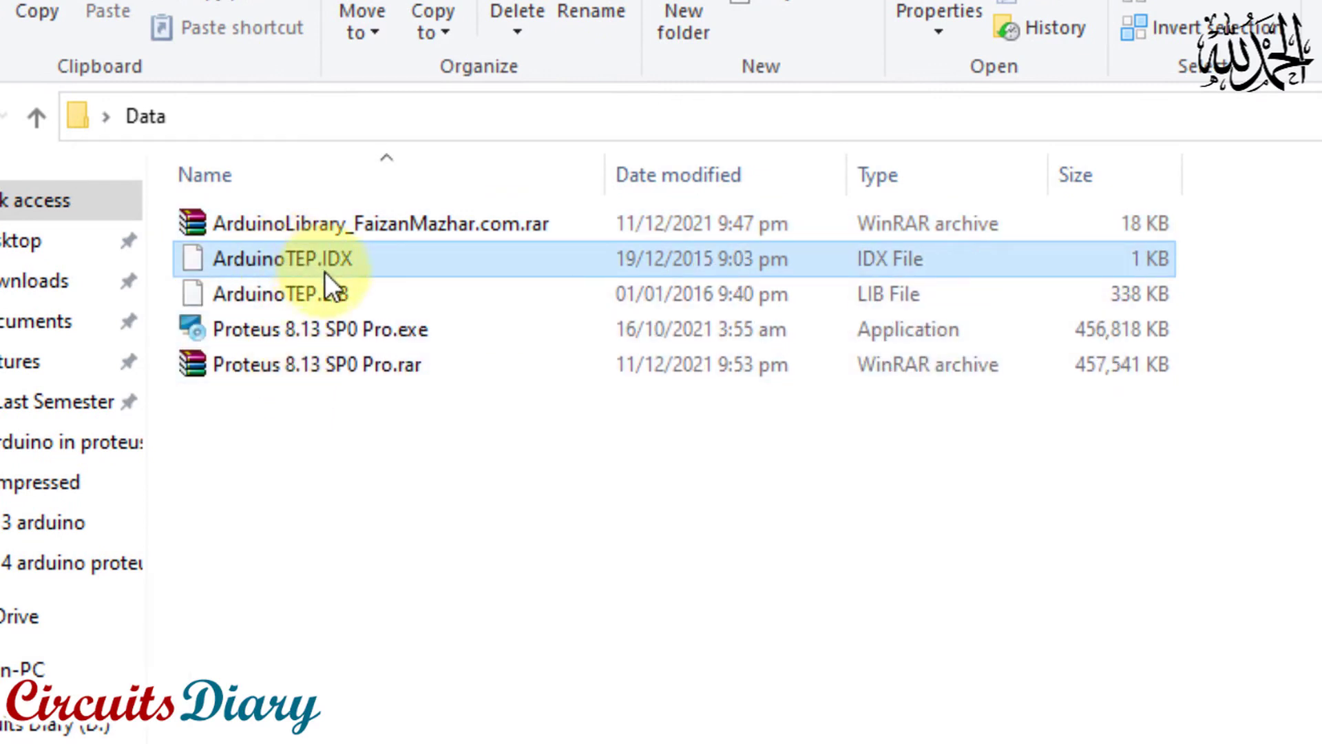
{"action": "left_click", "coordinate": [332, 295]}
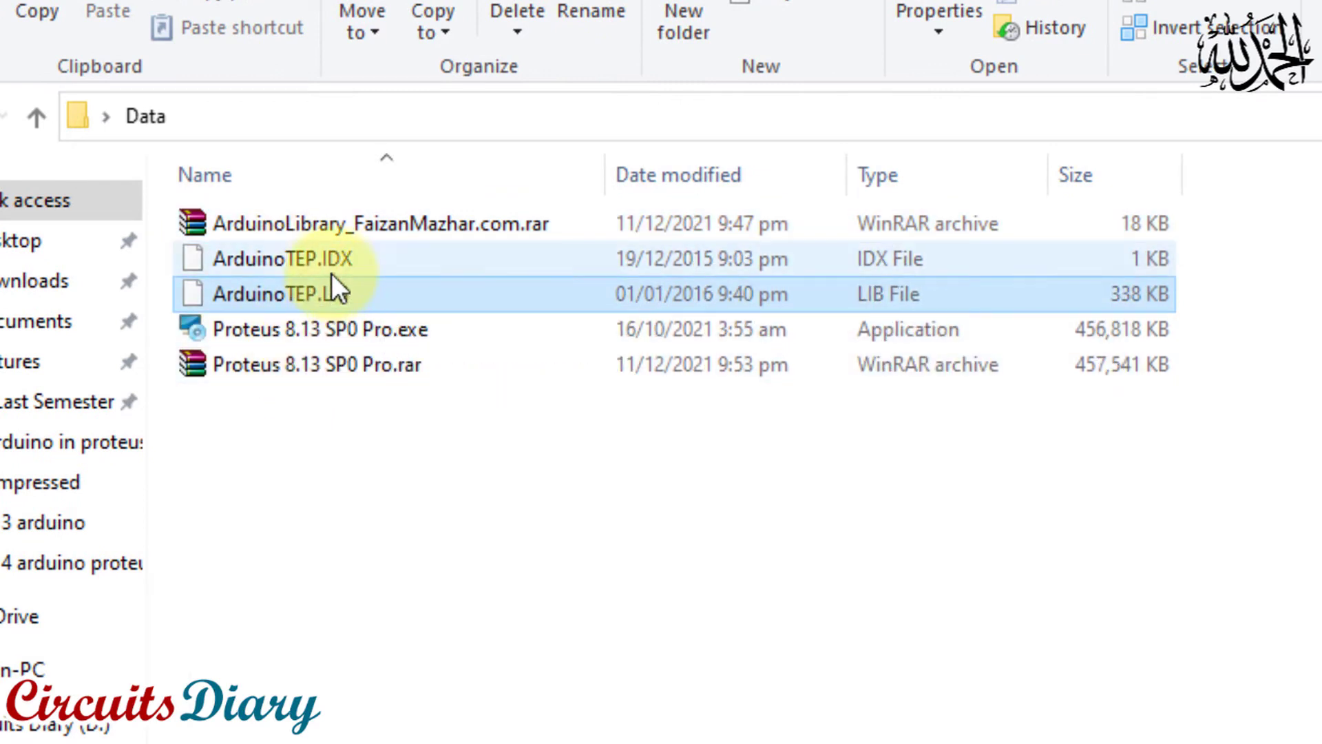
Copy both ArduinoTEP.IDX and ArduinoTEP.LIB from the Data folder
{"action": "left_click", "coordinate": [336, 263], "text": "ctrl"}
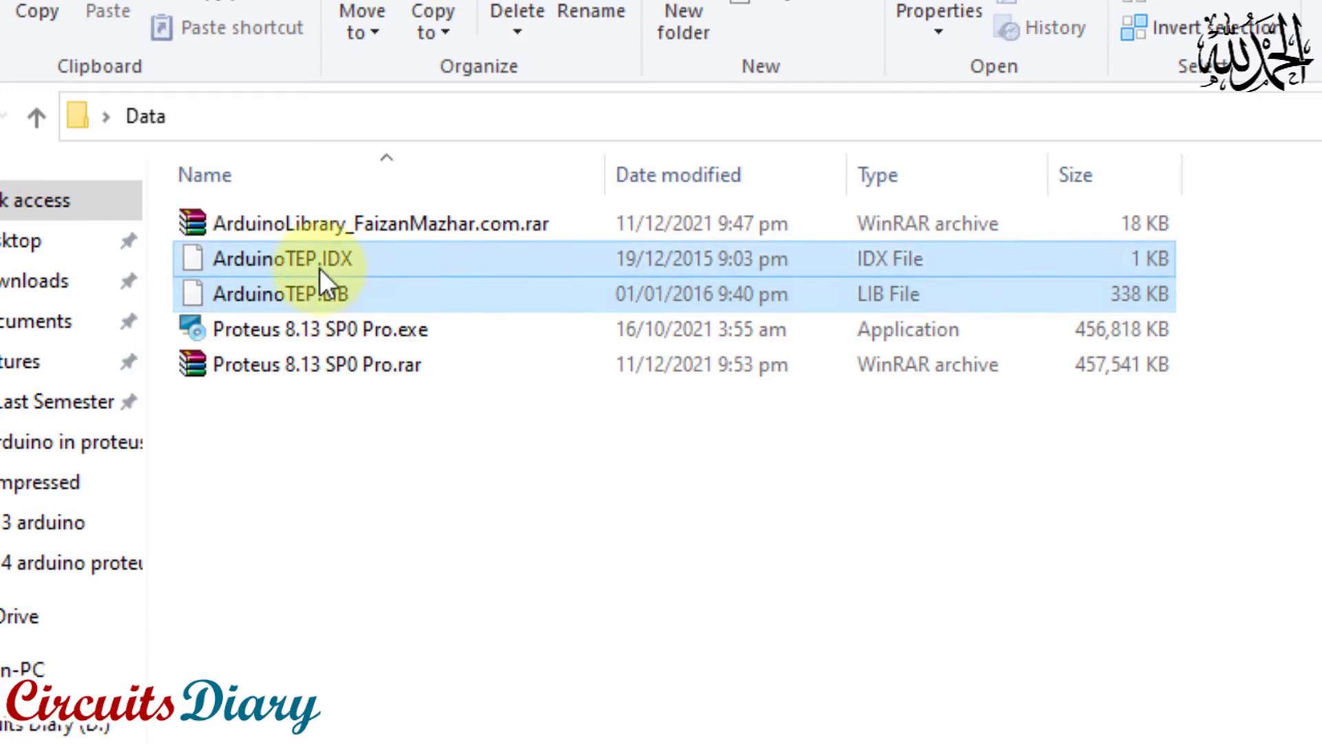
{"action": "right_click", "coordinate": [316, 263]}
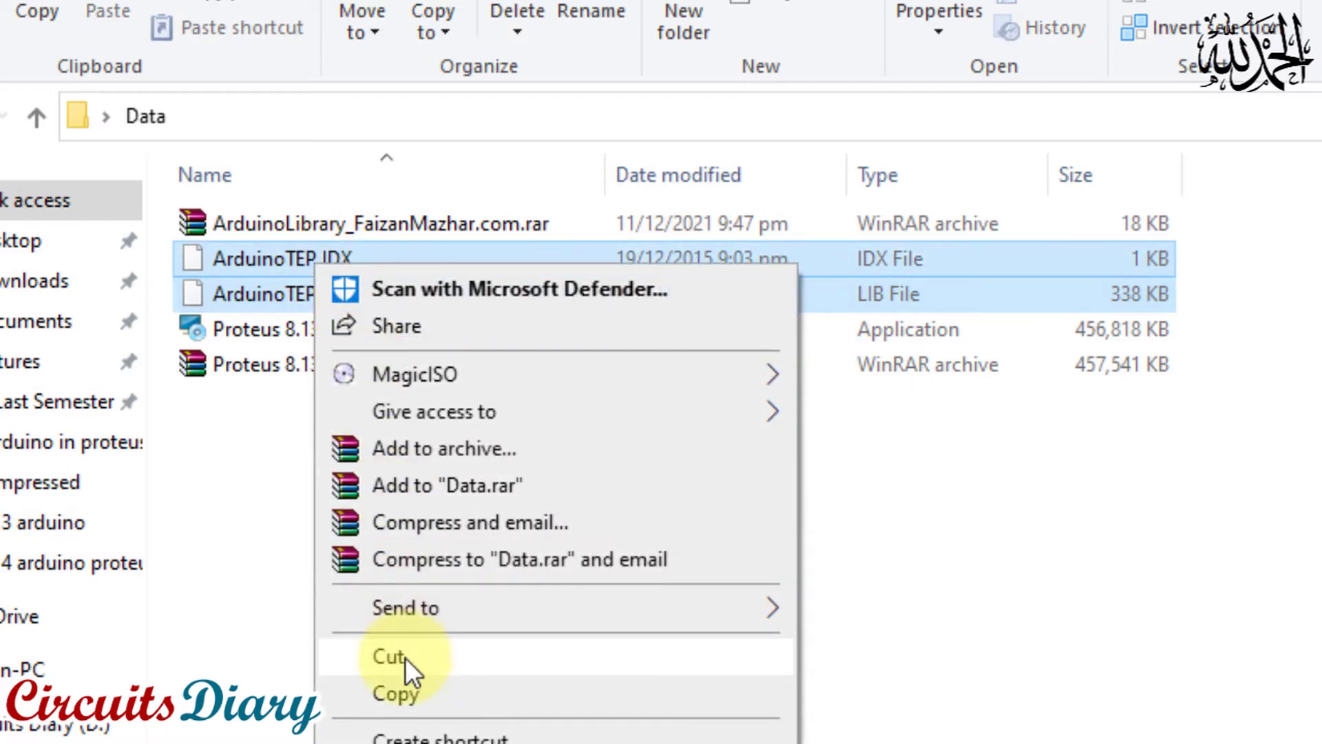
{"action": "left_click", "coordinate": [403, 692]}
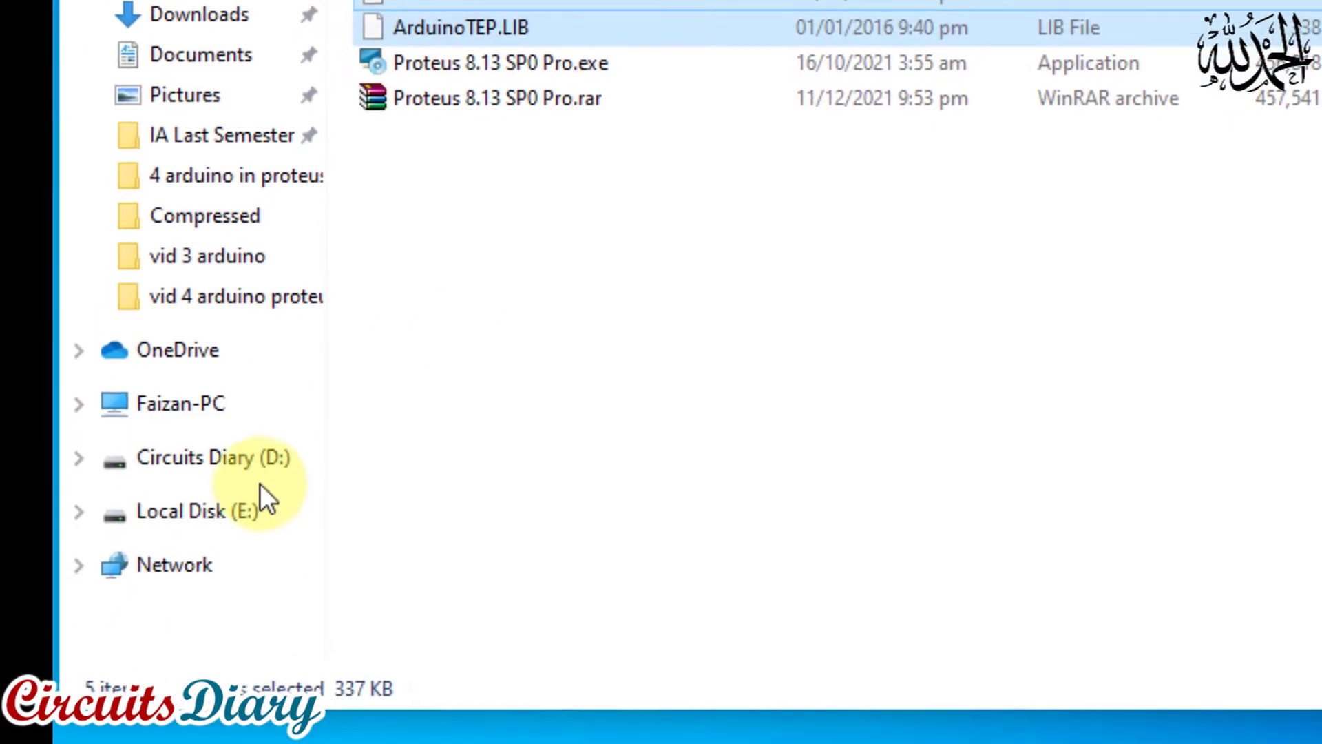
Open the LIBRARY folder under Local Disk (C:), Program Files (x86), Labcenter Electronics, Proteus 8 Professional, DATA
{"action": "left_click", "coordinate": [169, 418]}
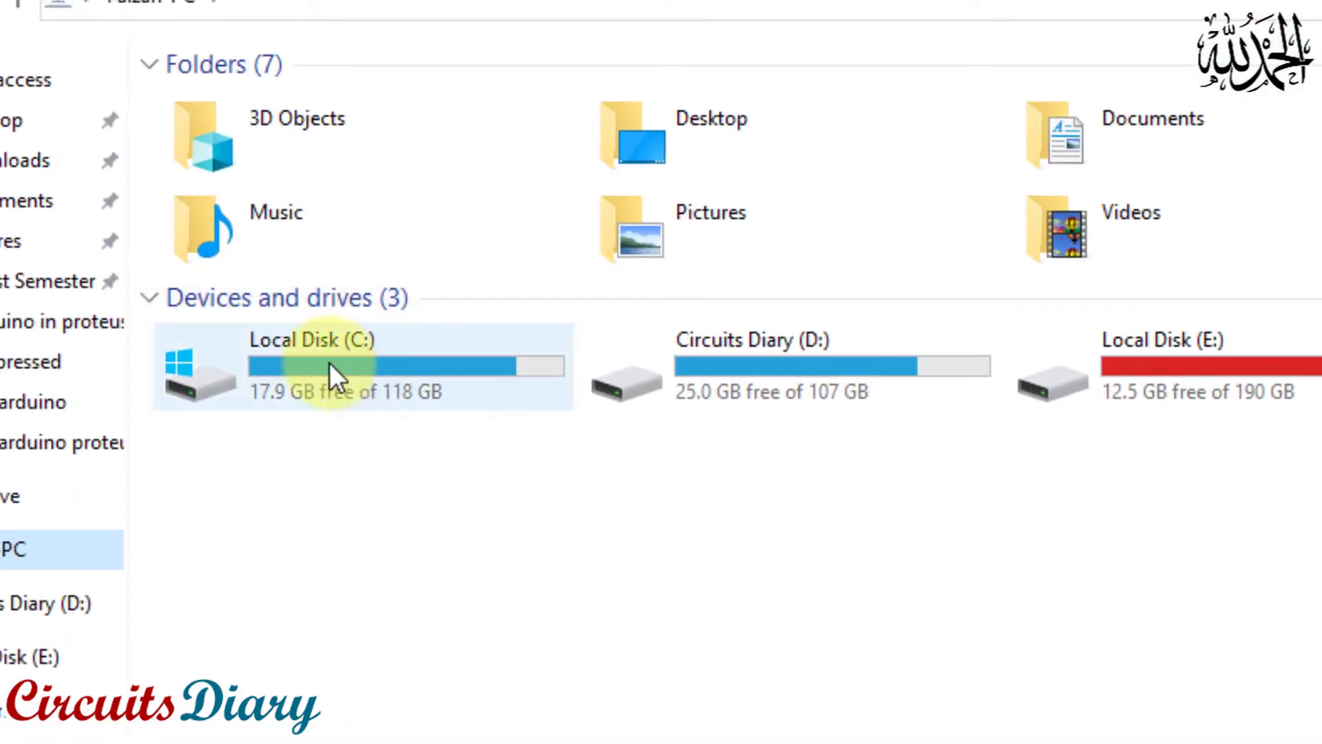
{"action": "double_click", "coordinate": [352, 364]}
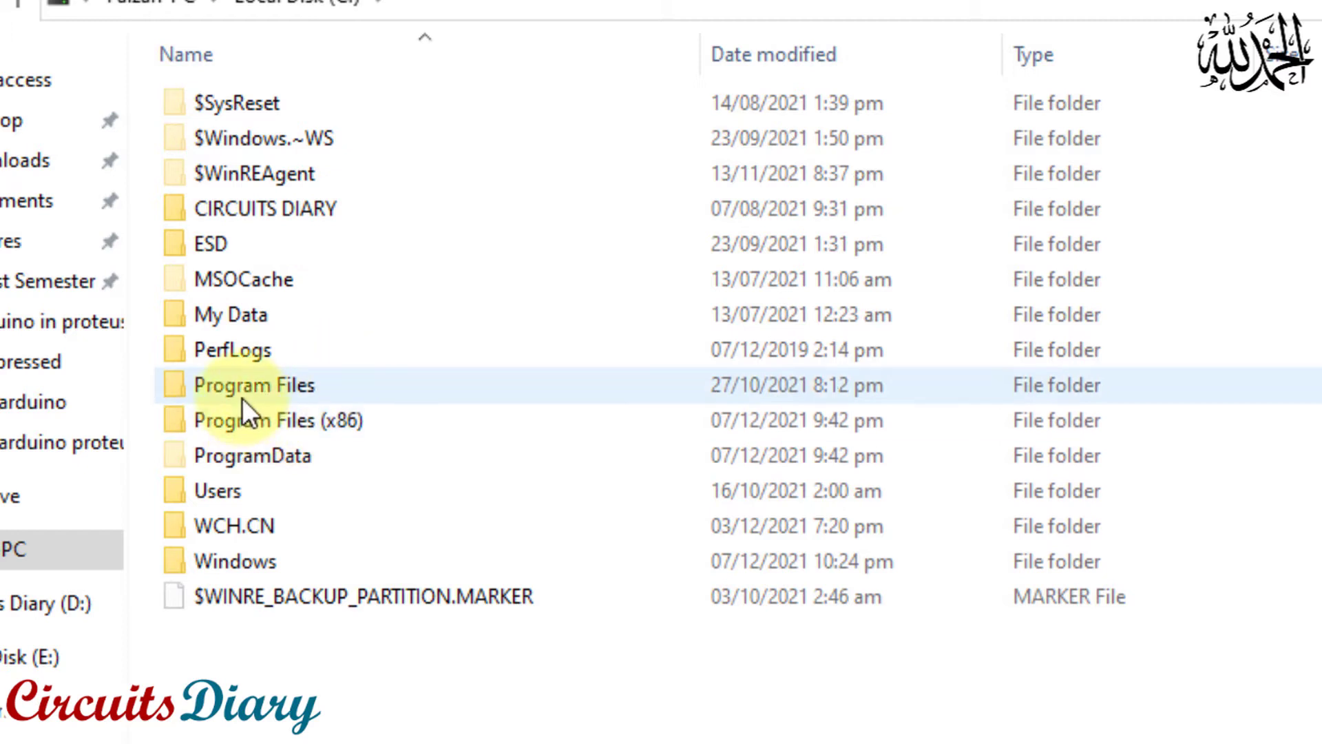
{"action": "double_click", "coordinate": [324, 422]}
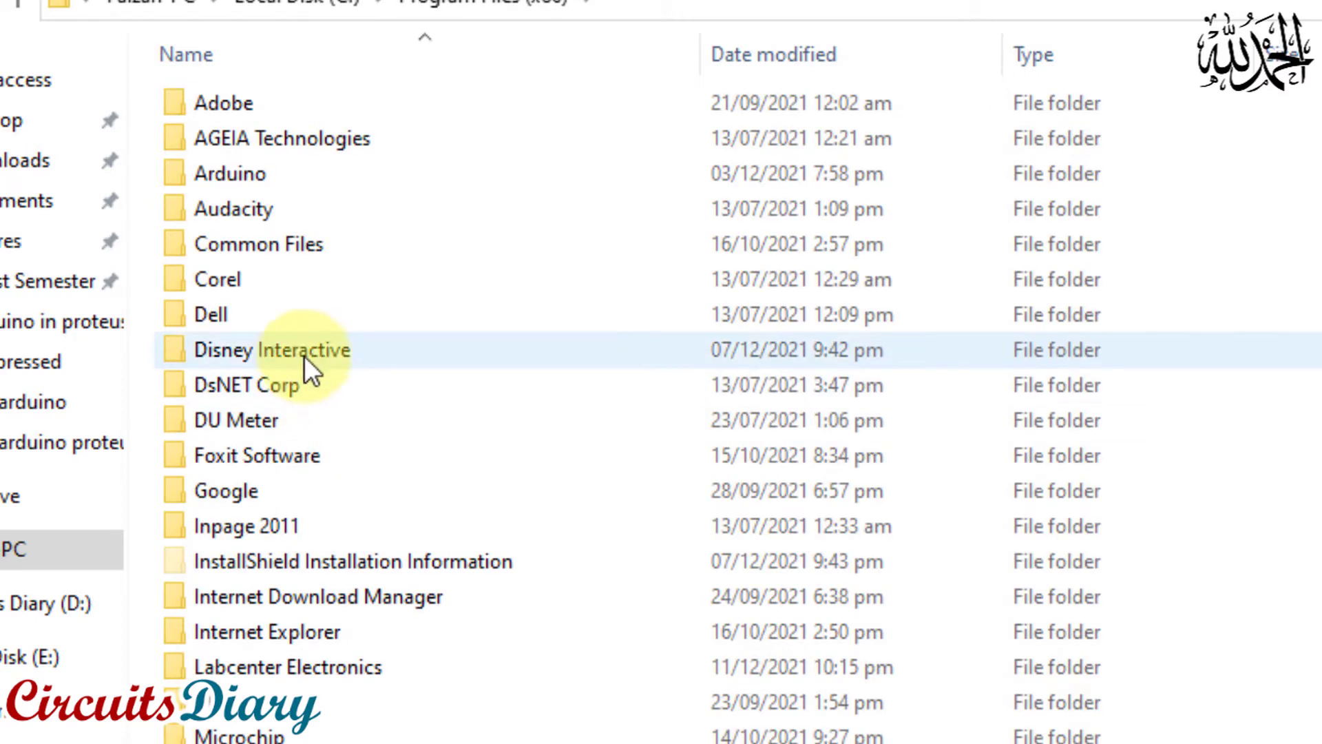
{"action": "left_click", "coordinate": [289, 384]}
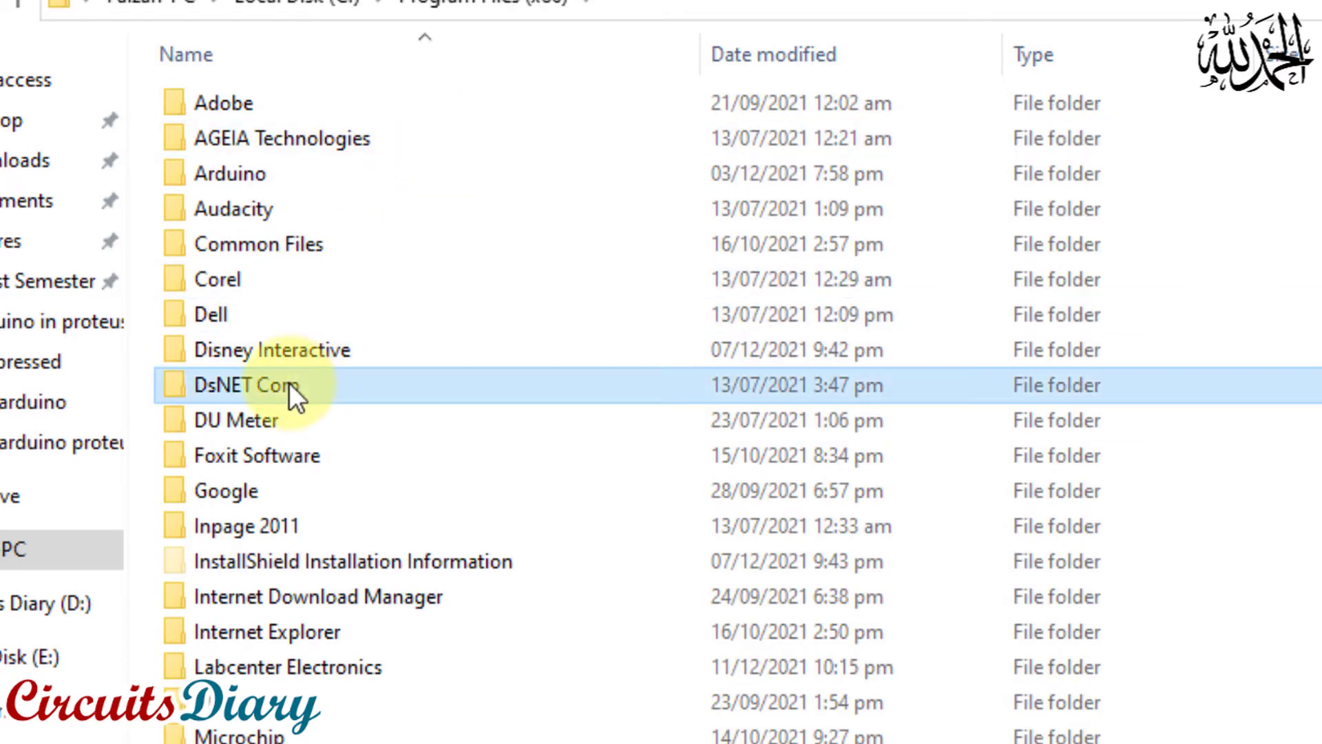
{"action": "scroll", "coordinate": [310, 396], "scroll_direction": "down", "scroll_amount": 2}
{"action": "left_click", "coordinate": [254, 485]}
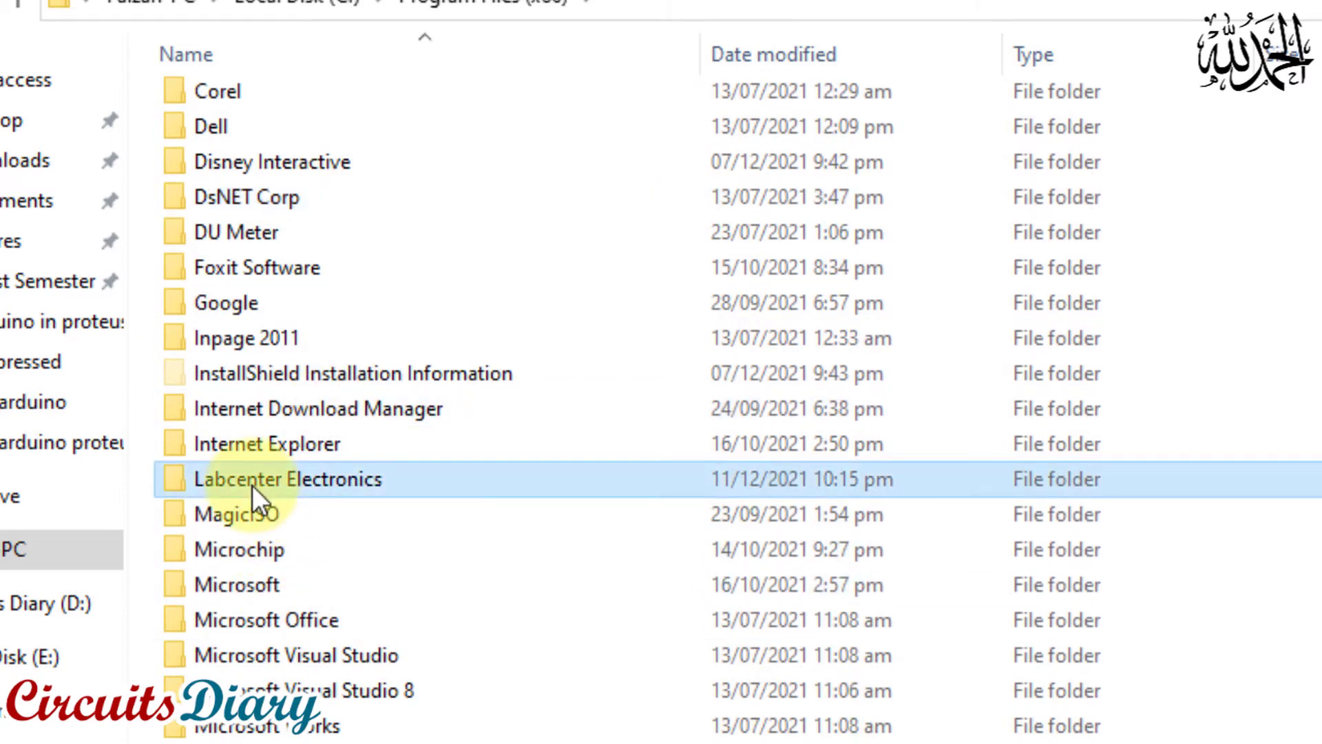
{"action": "double_click", "coordinate": [298, 485]}
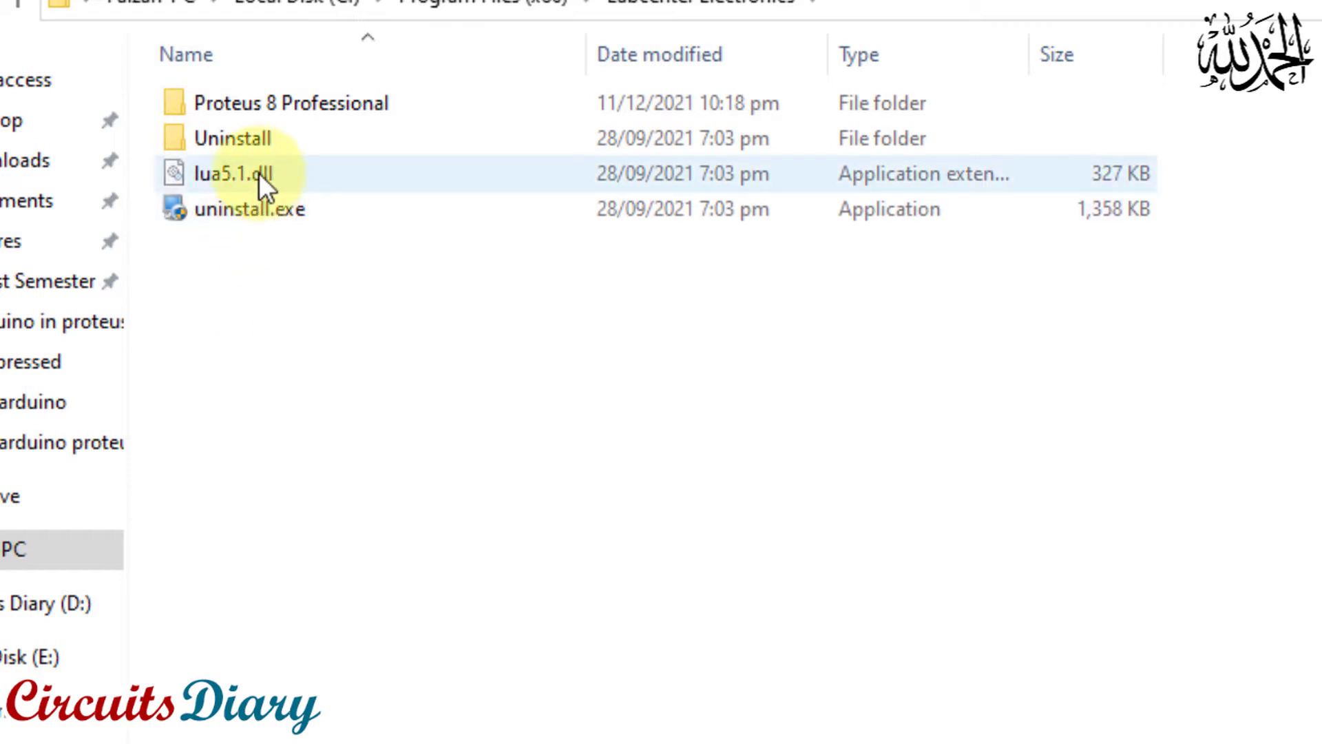
{"action": "double_click", "coordinate": [303, 102]}
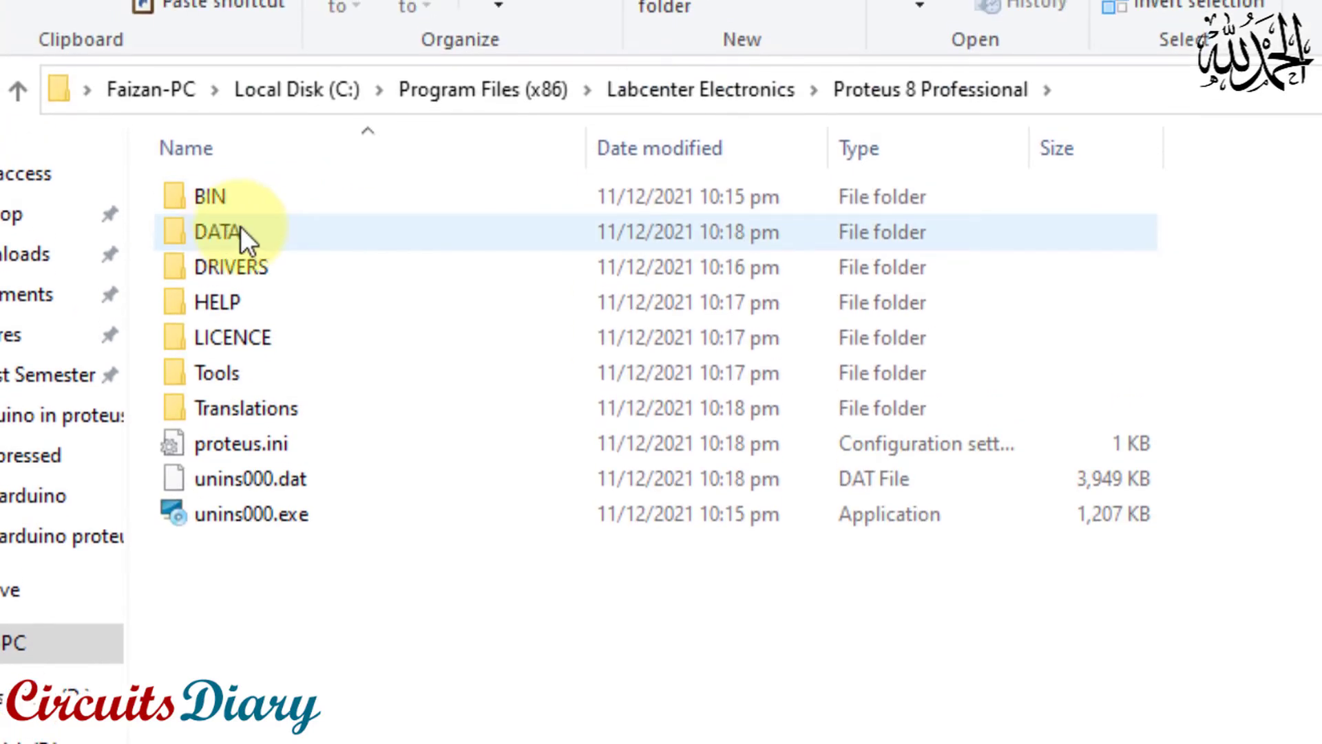
{"action": "double_click", "coordinate": [241, 214]}
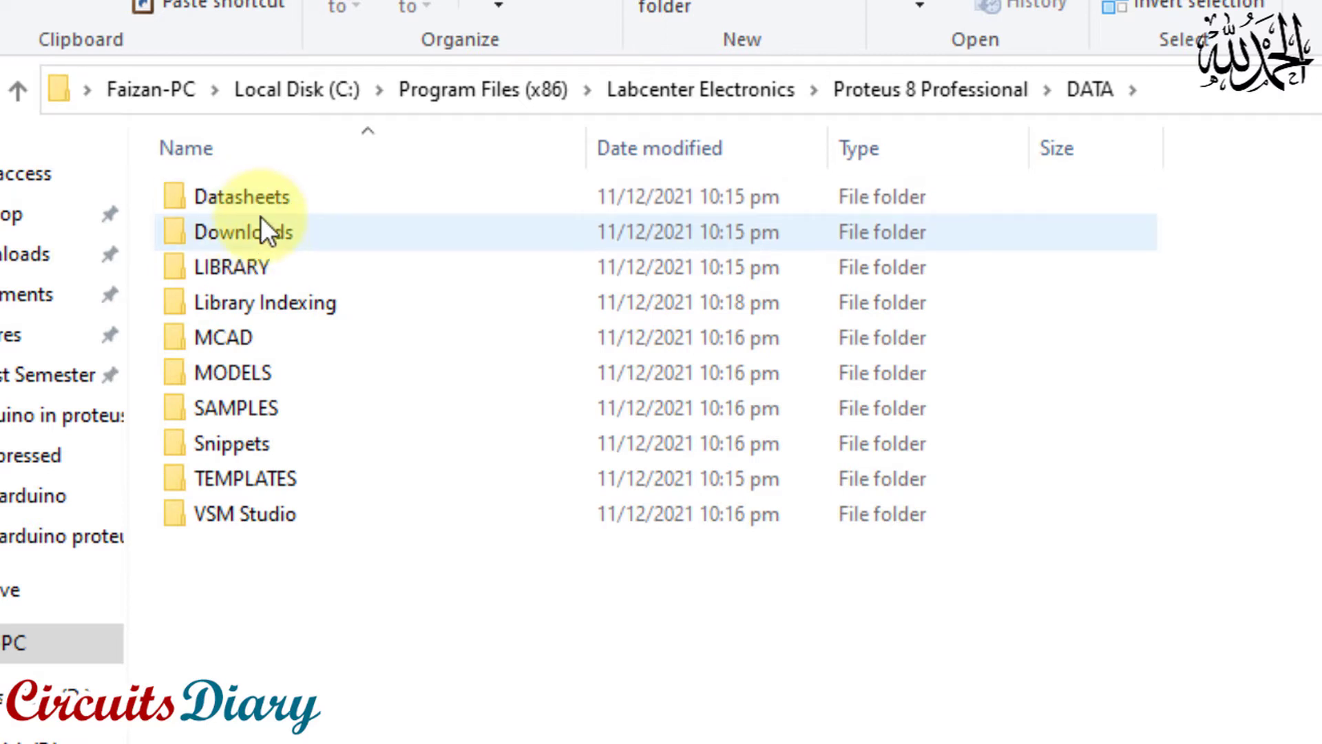
{"action": "double_click", "coordinate": [237, 268]}
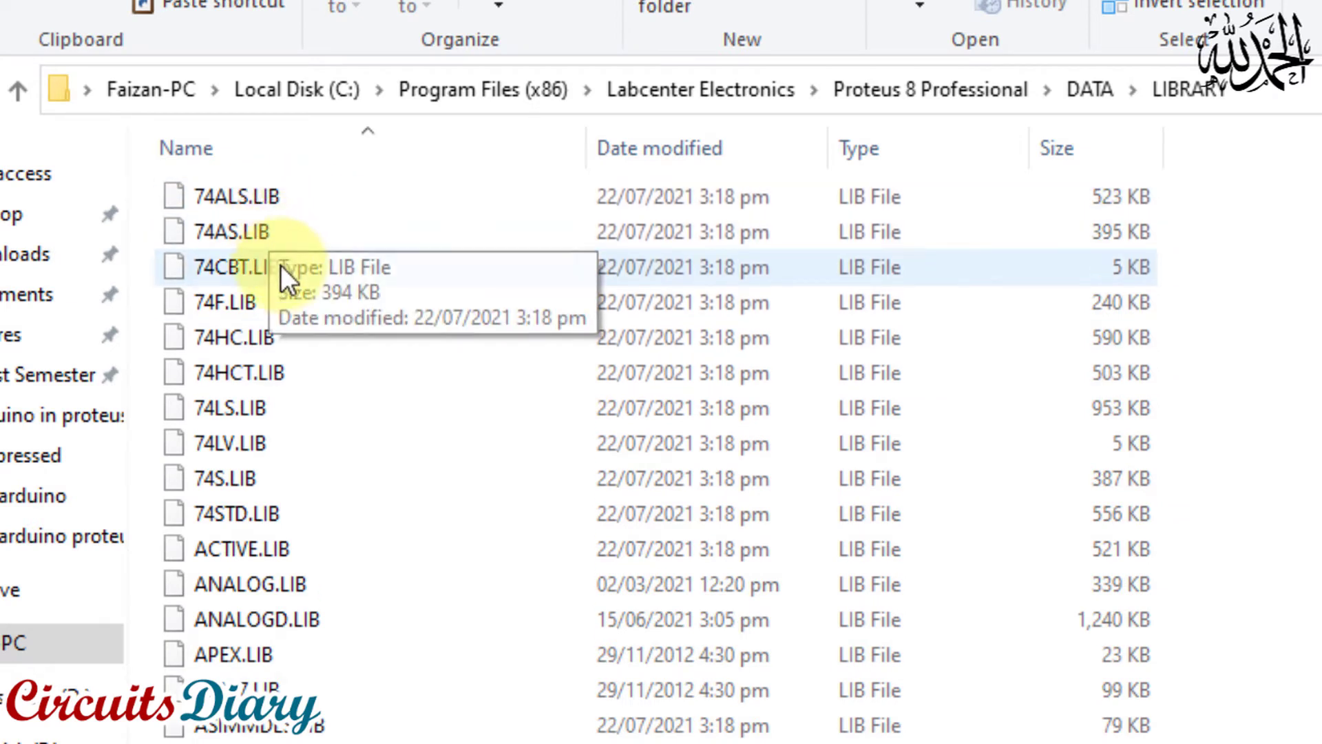
Paste the two copied ArduinoTEP files into the Proteus LIBRARY folder and close the file window
{"action": "scroll", "coordinate": [303, 551], "scroll_direction": "down", "scroll_amount": 6}
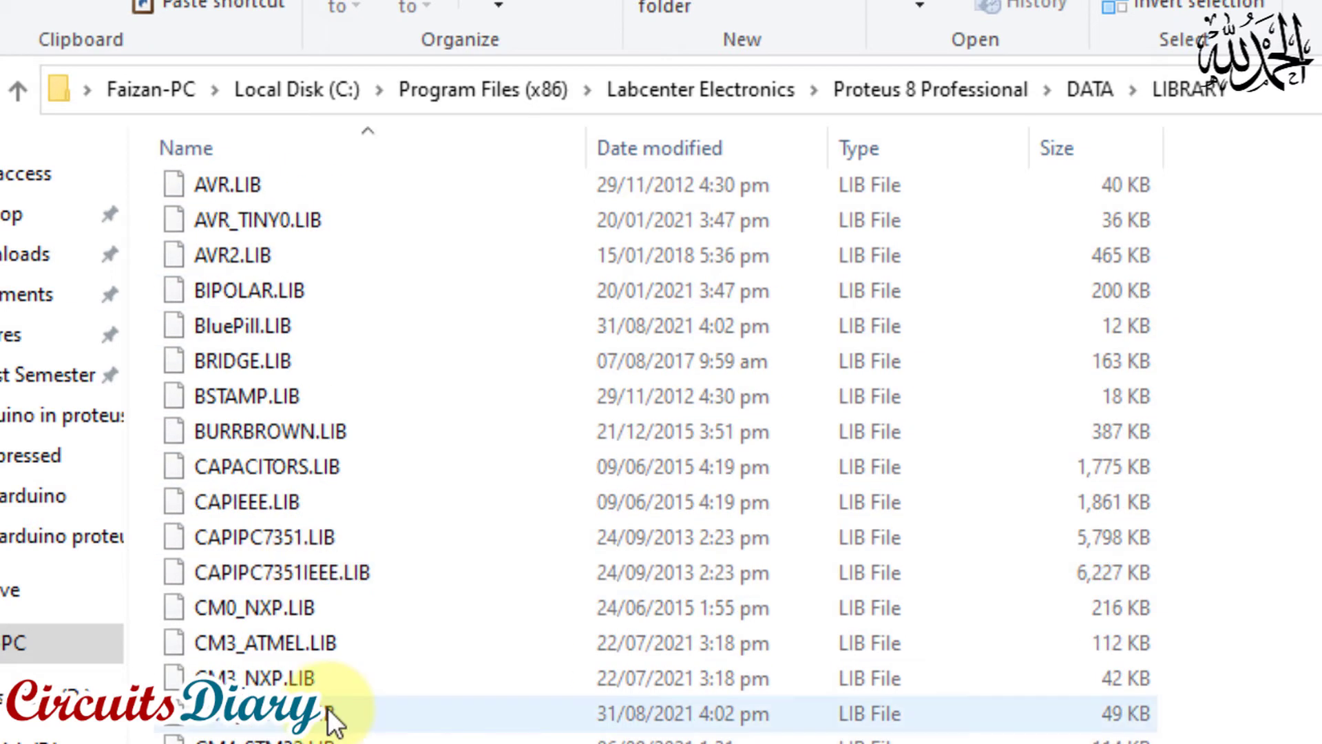
{"action": "scroll", "coordinate": [329, 708], "scroll_direction": "down", "scroll_amount": 5}
{"action": "right_click", "coordinate": [1238, 299]}
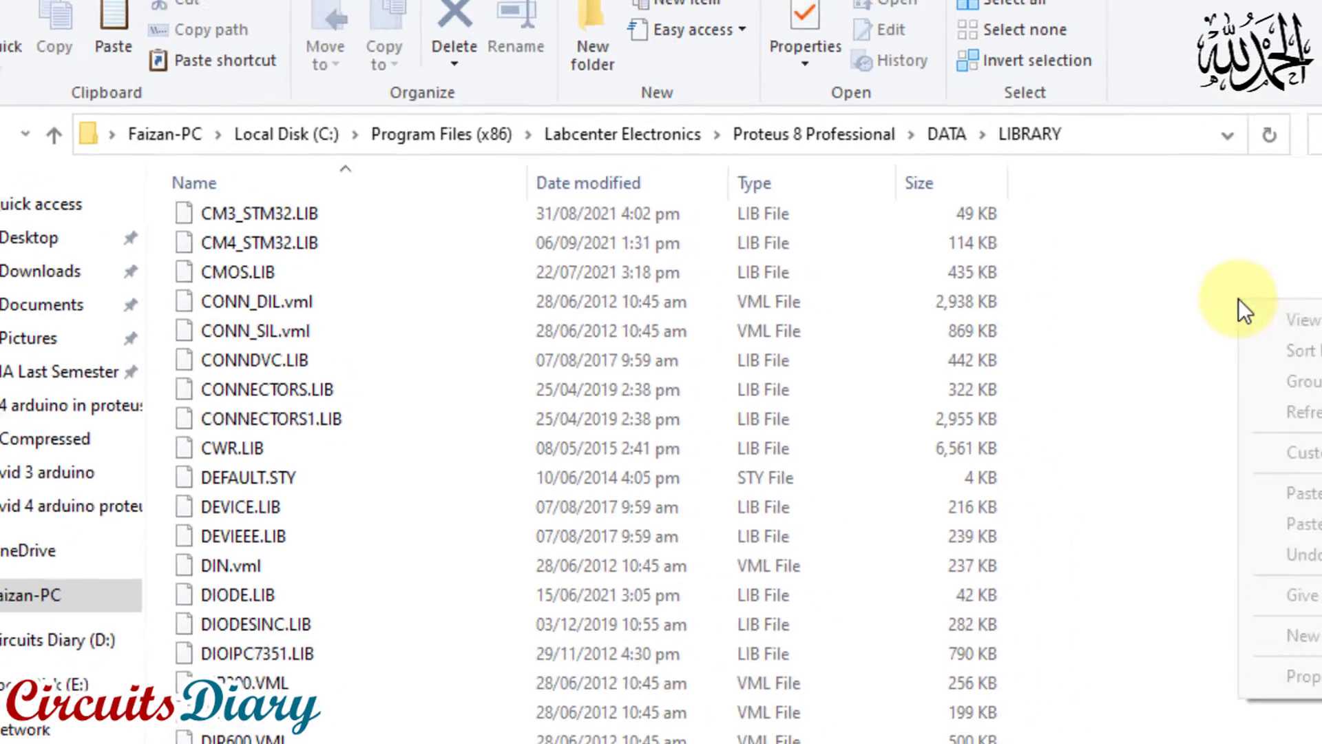
{"action": "left_click", "coordinate": [1010, 456]}
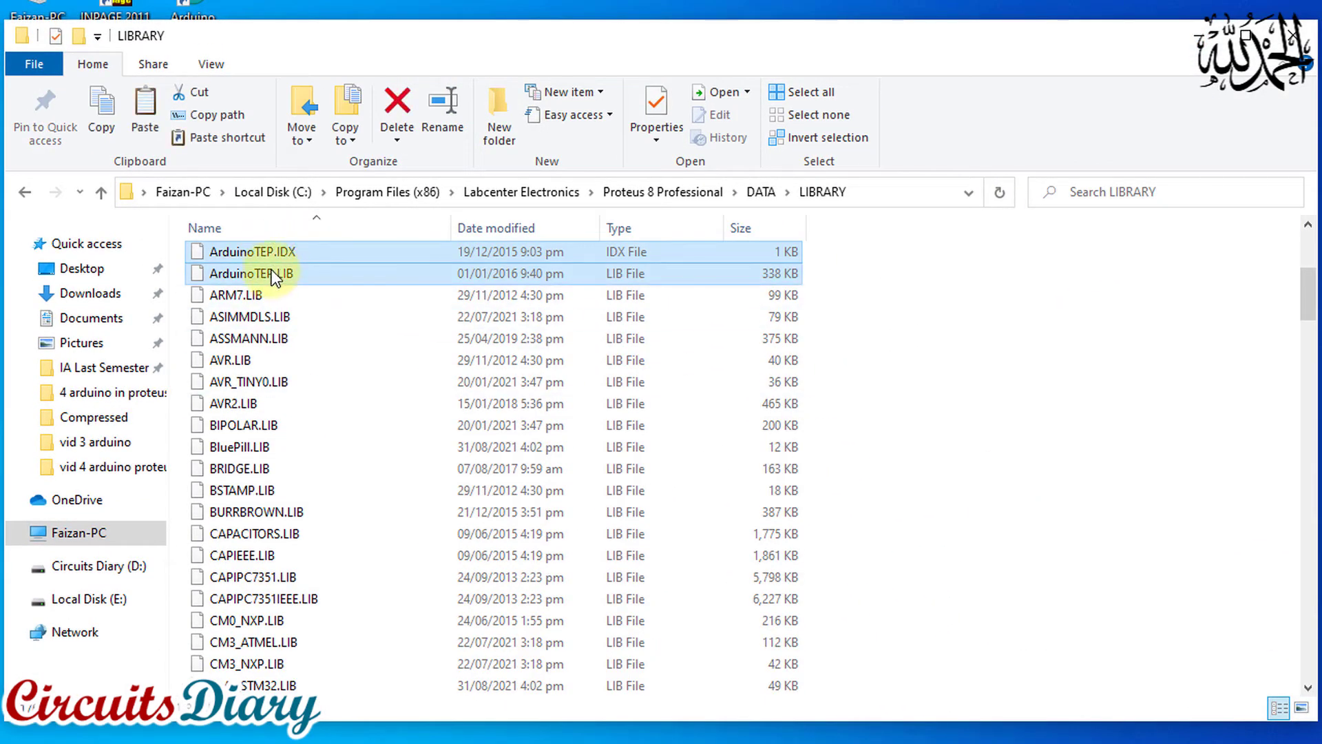
{"action": "left_click", "coordinate": [977, 374]}
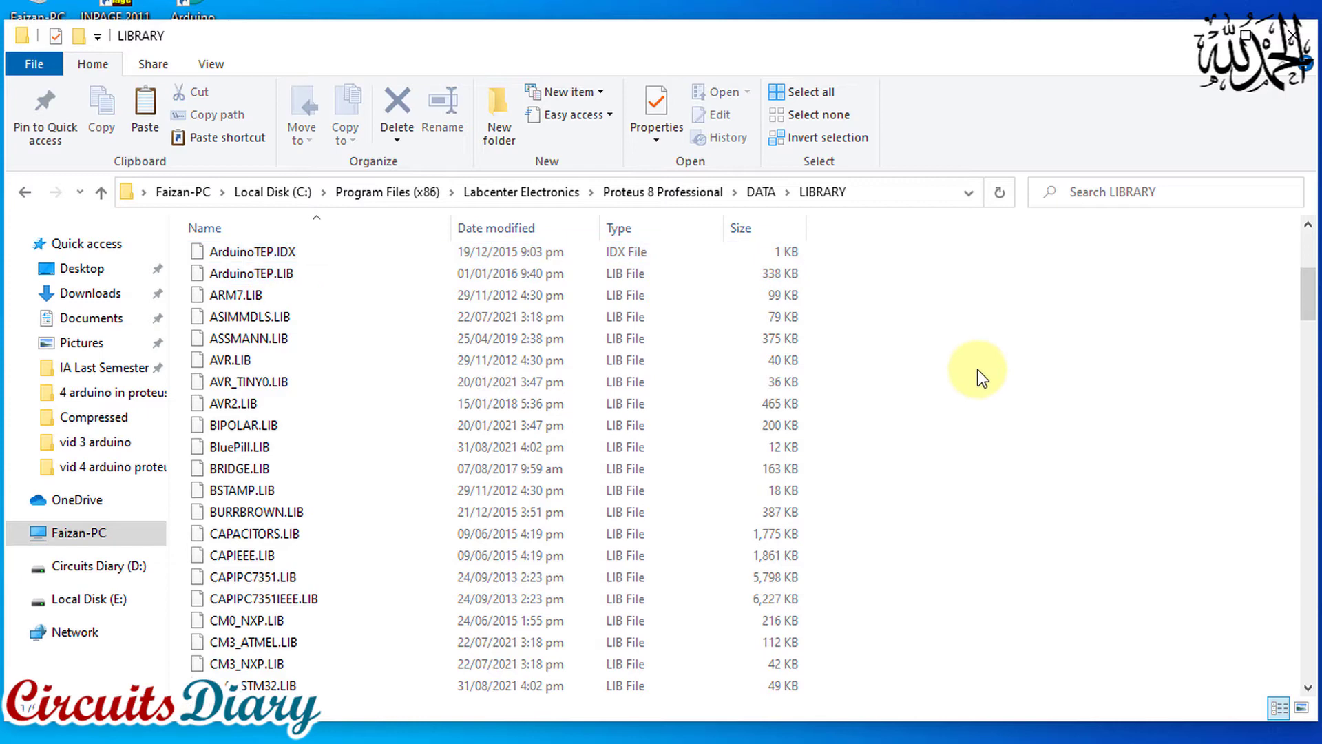
{"action": "left_click", "coordinate": [1193, 41]}
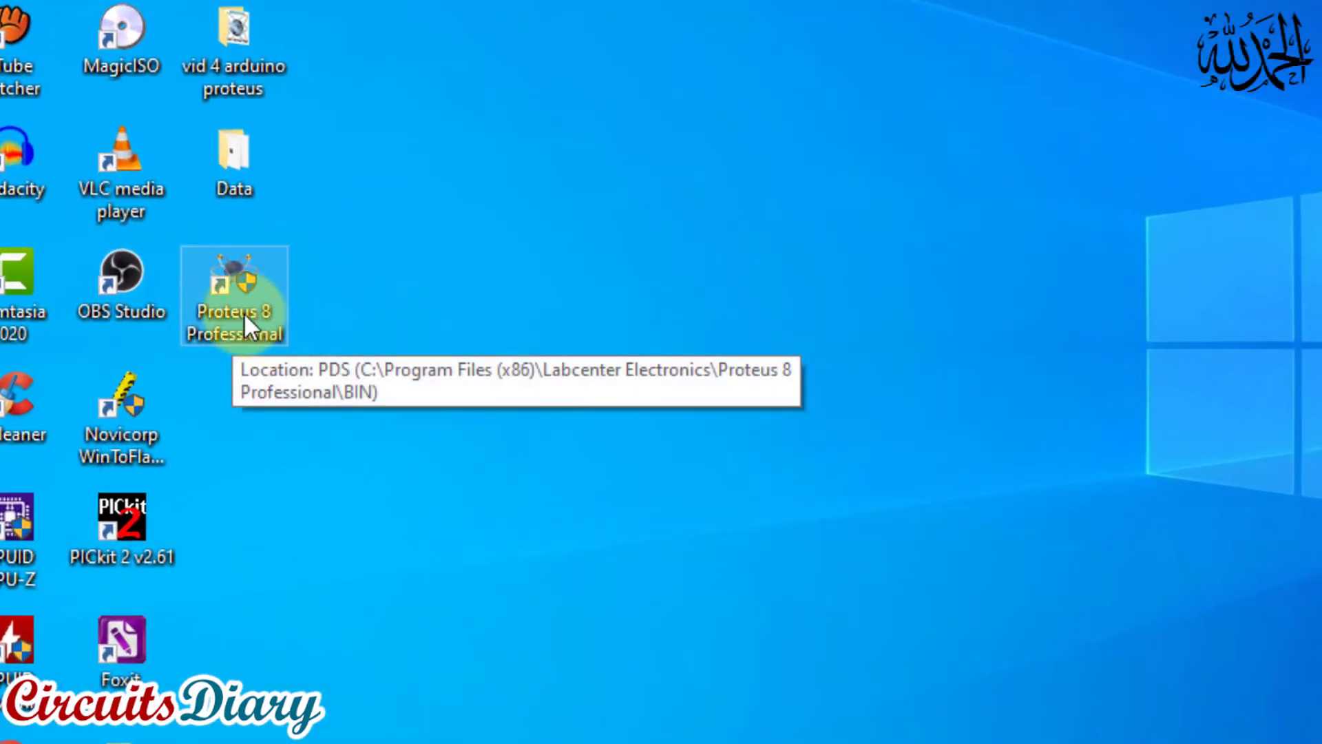
Start Proteus 8 Professional and, from a new schematic capture sheet, search the device library for arduino
{"action": "double_click", "coordinate": [244, 307]}
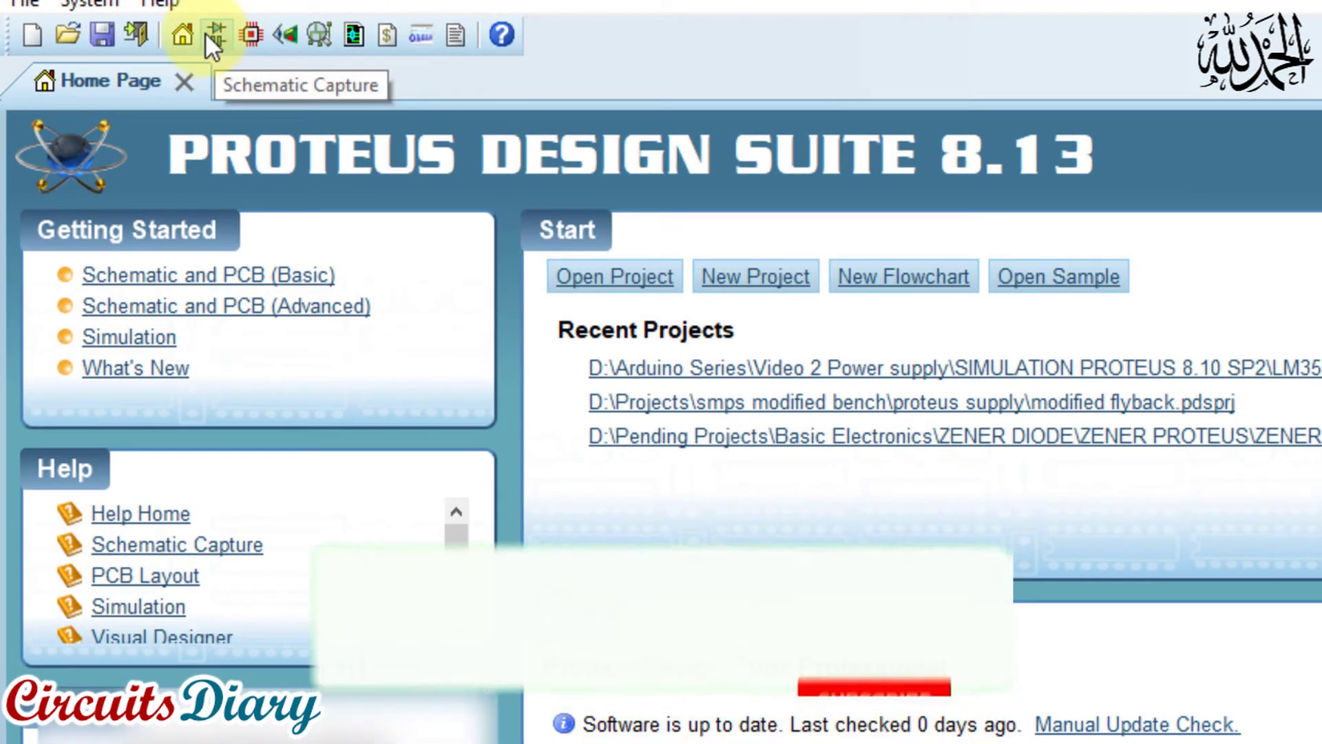
{"action": "left_click", "coordinate": [217, 39]}
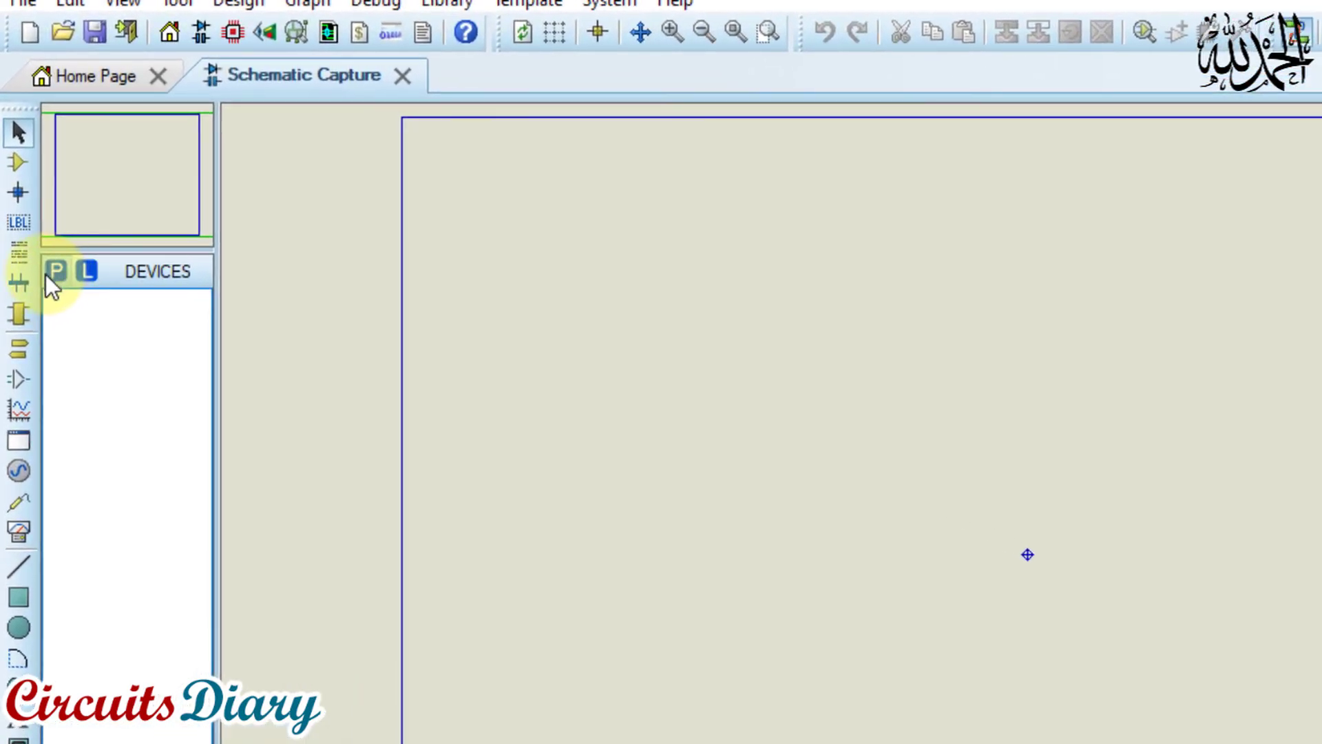
{"action": "left_click", "coordinate": [57, 273]}
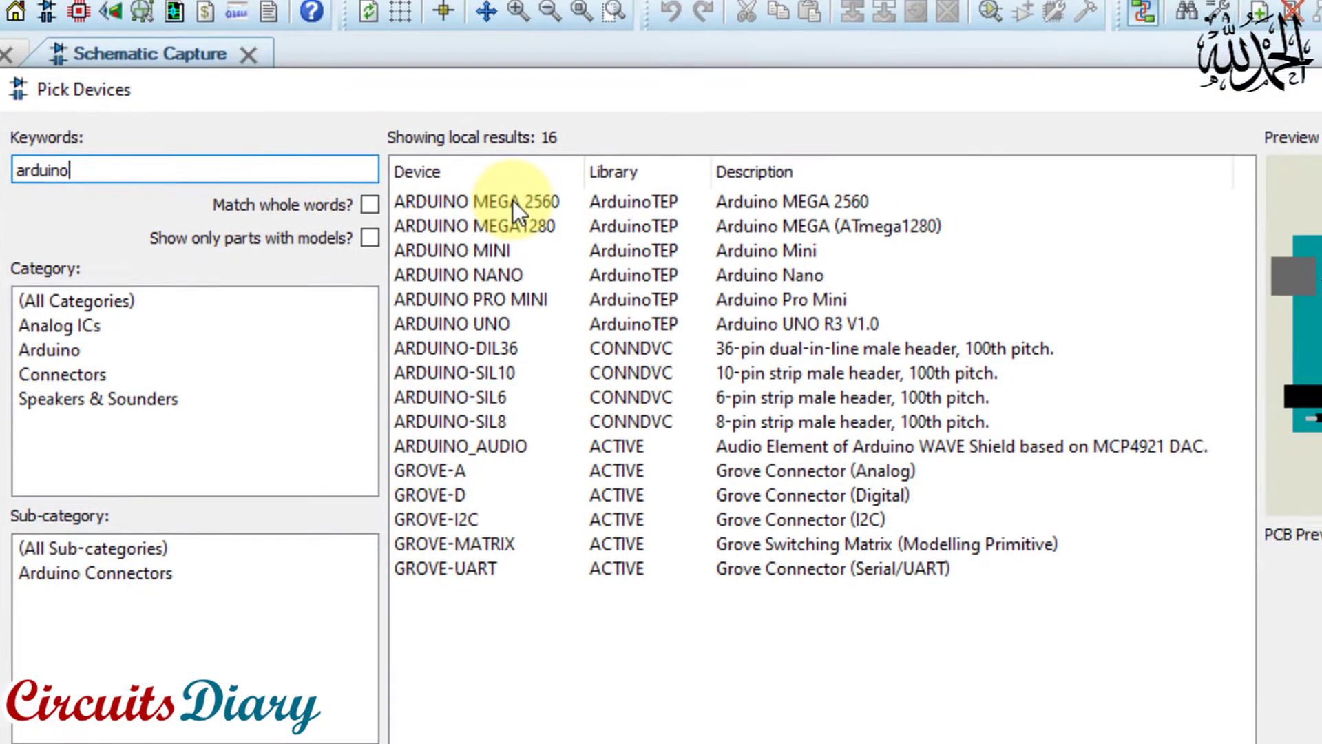
Preview the ArduinoTEP boards from MEGA 2560 to PRO MINI, and add ARDUINO UNO to the schematic's device list
{"action": "left_click", "coordinate": [661, 223]}
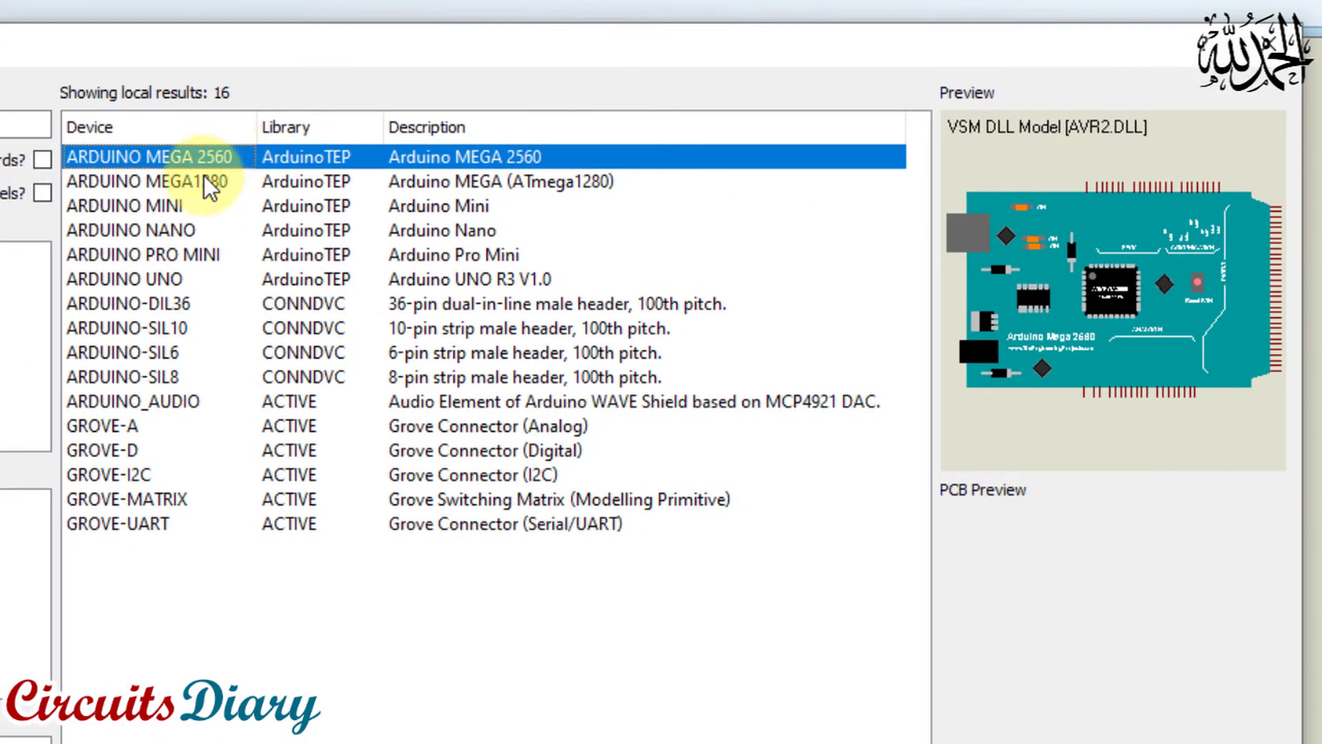
{"action": "left_click", "coordinate": [207, 182]}
{"action": "left_click", "coordinate": [180, 205]}
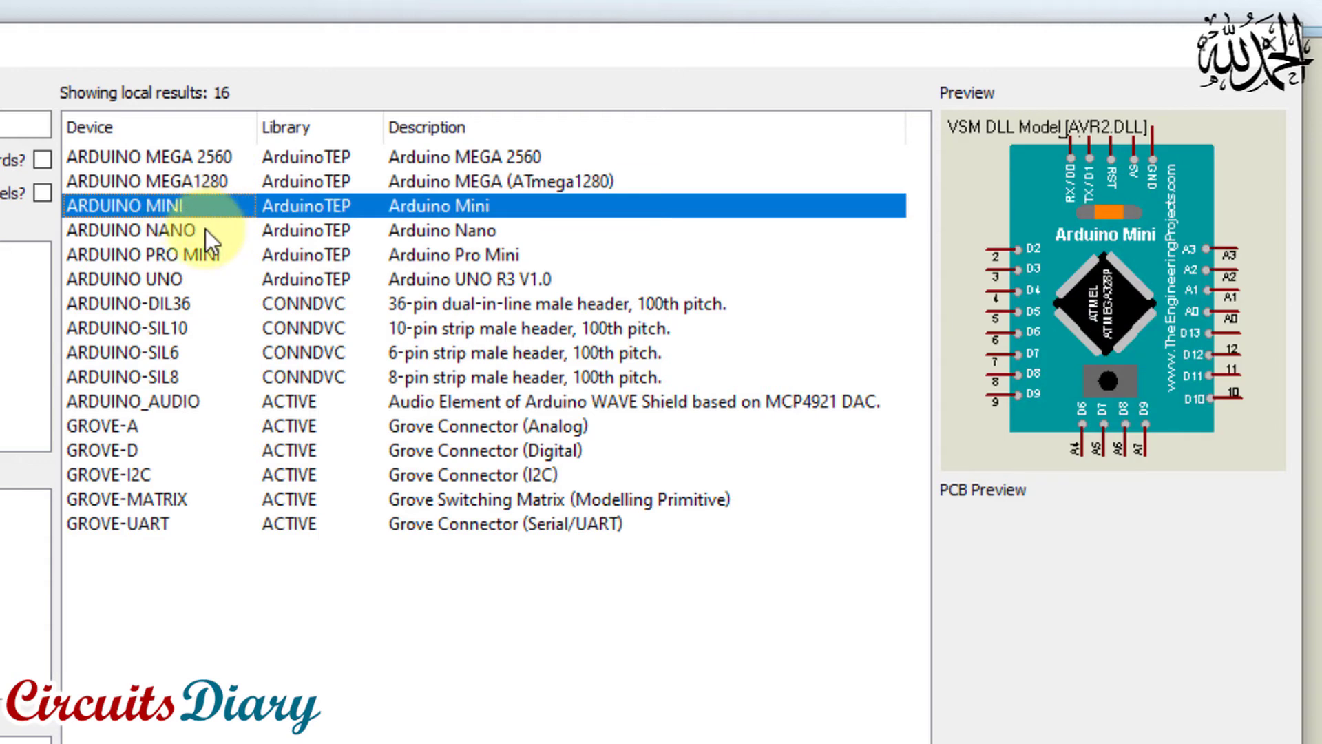
{"action": "left_click", "coordinate": [201, 229]}
{"action": "left_click", "coordinate": [208, 256]}
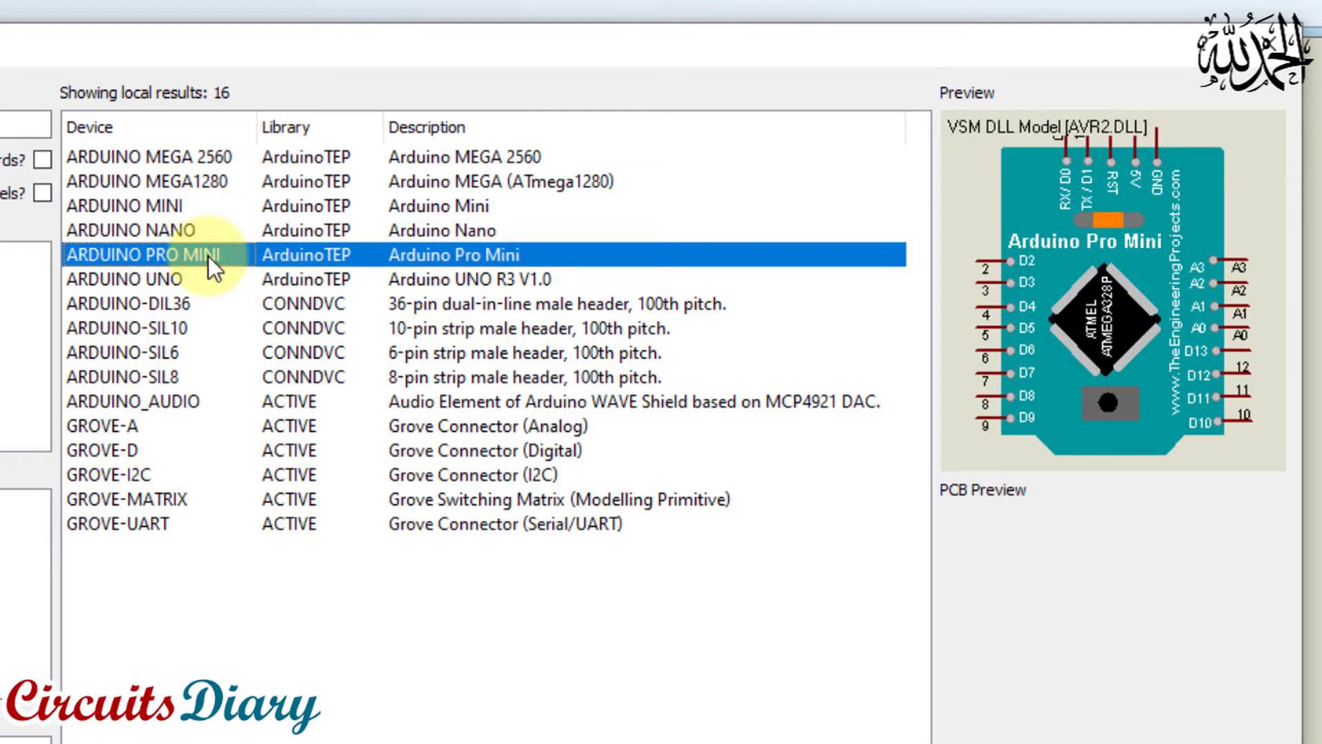
{"action": "left_click", "coordinate": [175, 279]}
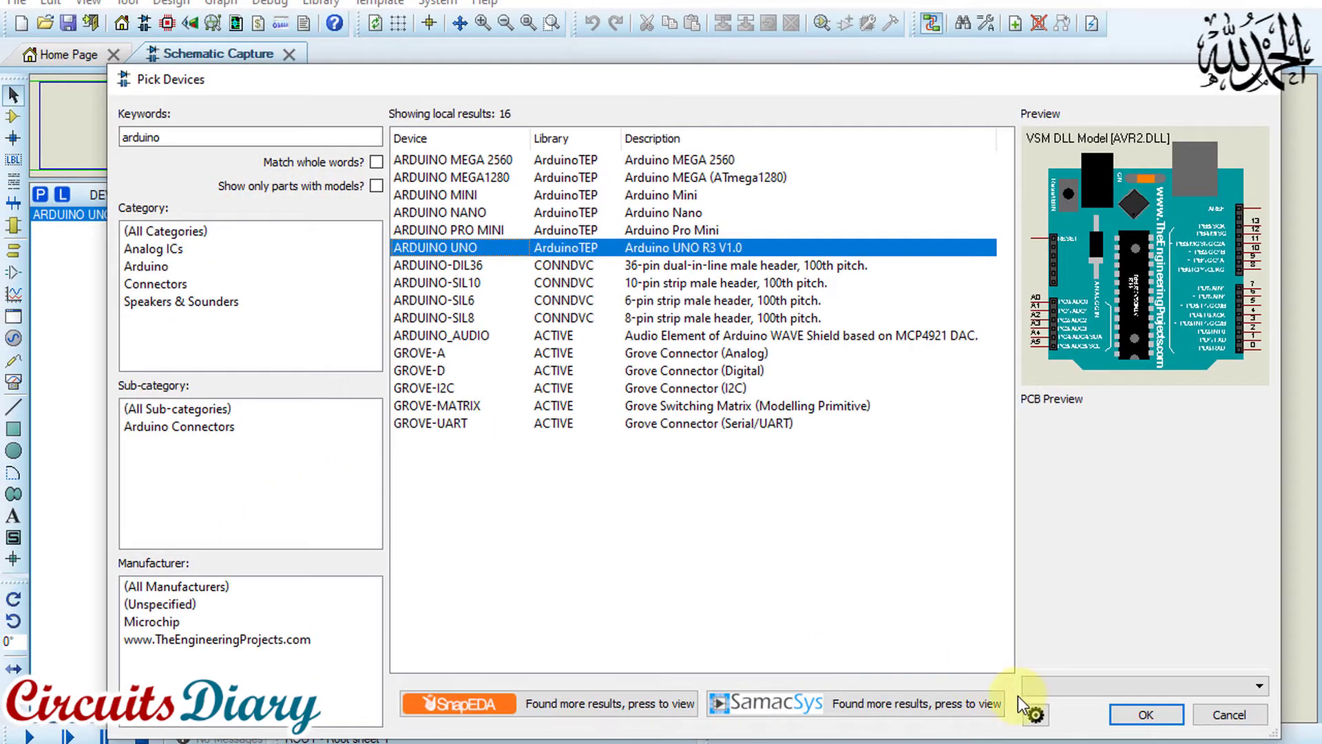
{"action": "left_click", "coordinate": [1143, 713]}
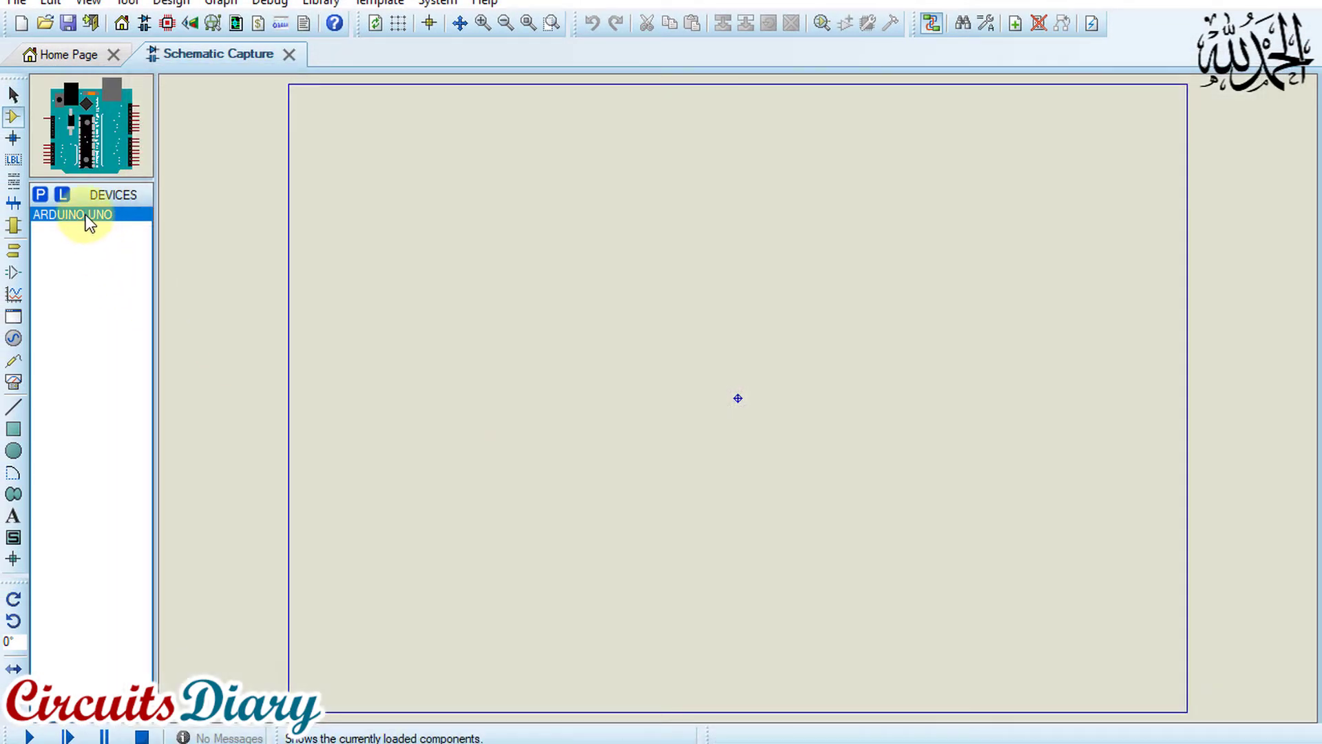
Place the ARDUINO UNO board near the middle of the schematic sheet and inspect its pins
{"action": "left_click", "coordinate": [320, 250]}
{"action": "left_click", "coordinate": [657, 372]}
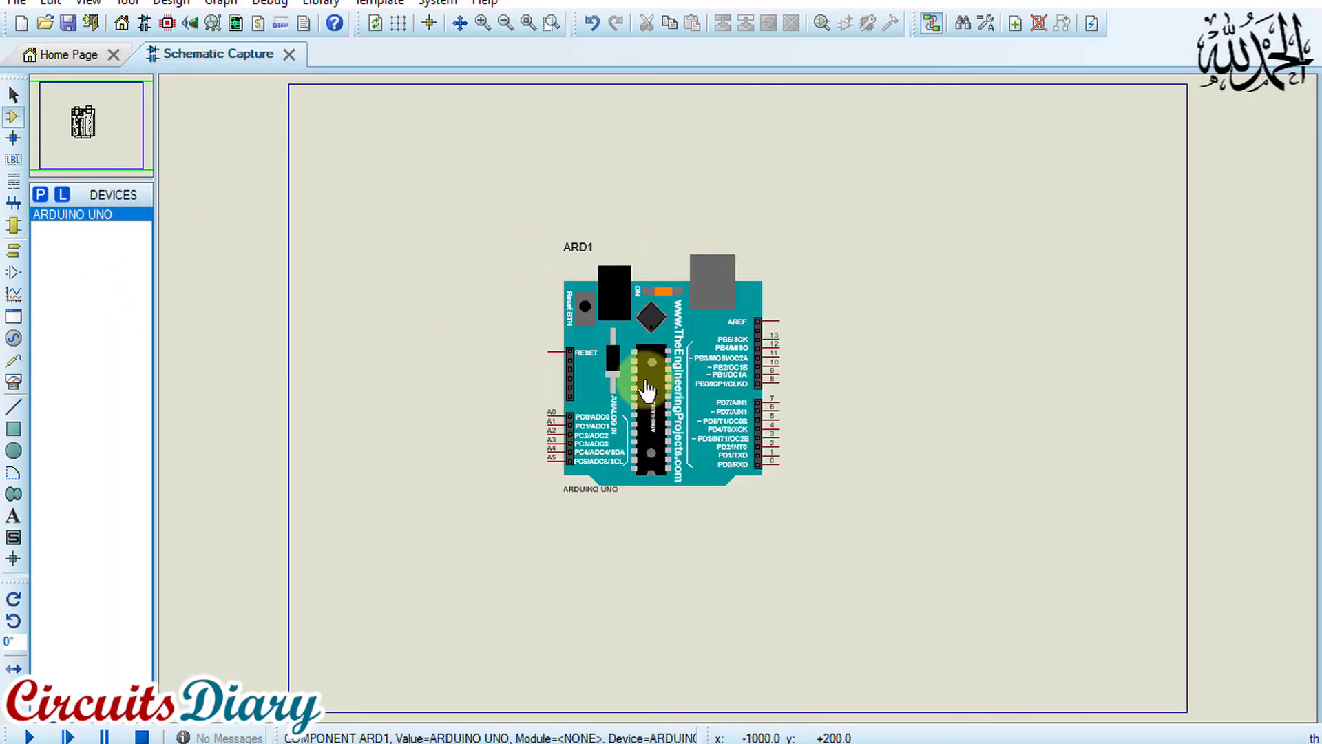
{"action": "scroll", "coordinate": [736, 389], "scroll_direction": "up", "scroll_amount": 2}
{"action": "scroll", "coordinate": [736, 390], "scroll_direction": "down", "scroll_amount": 1}
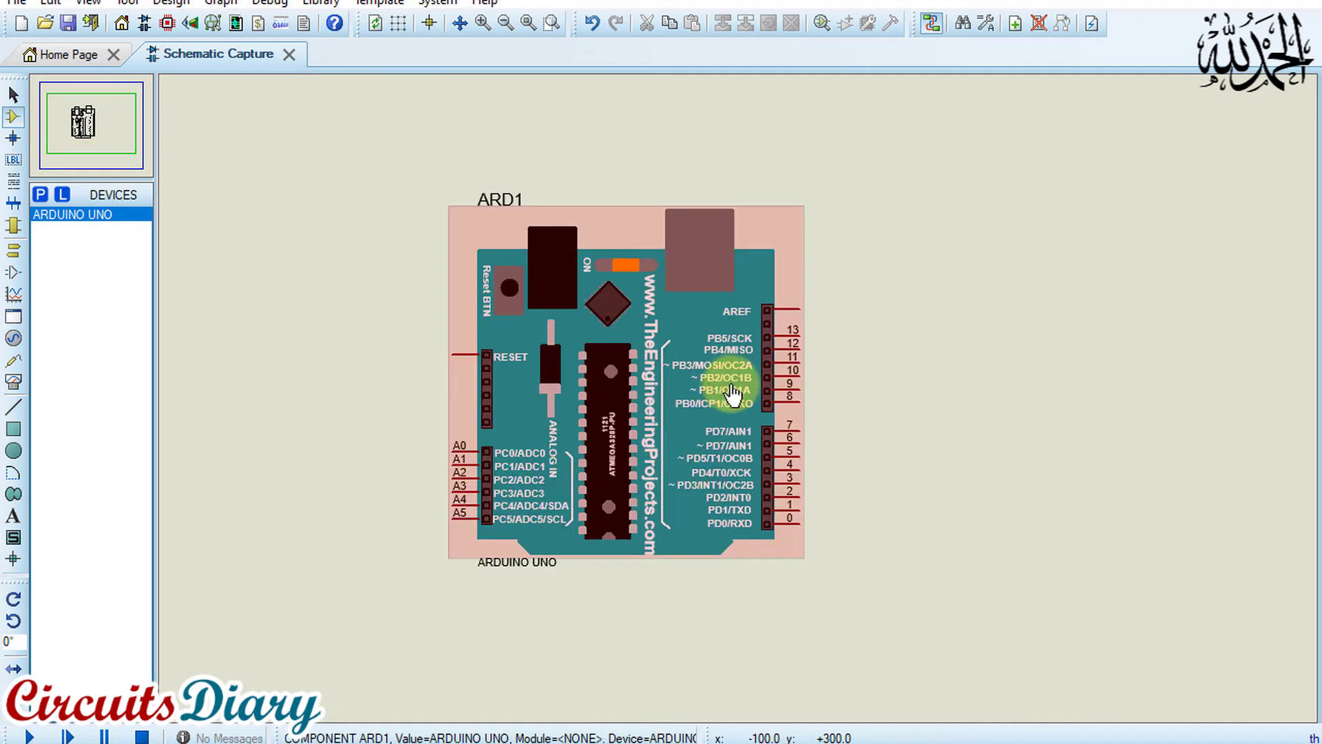
{"action": "scroll", "coordinate": [735, 391], "scroll_direction": "up", "scroll_amount": 1}
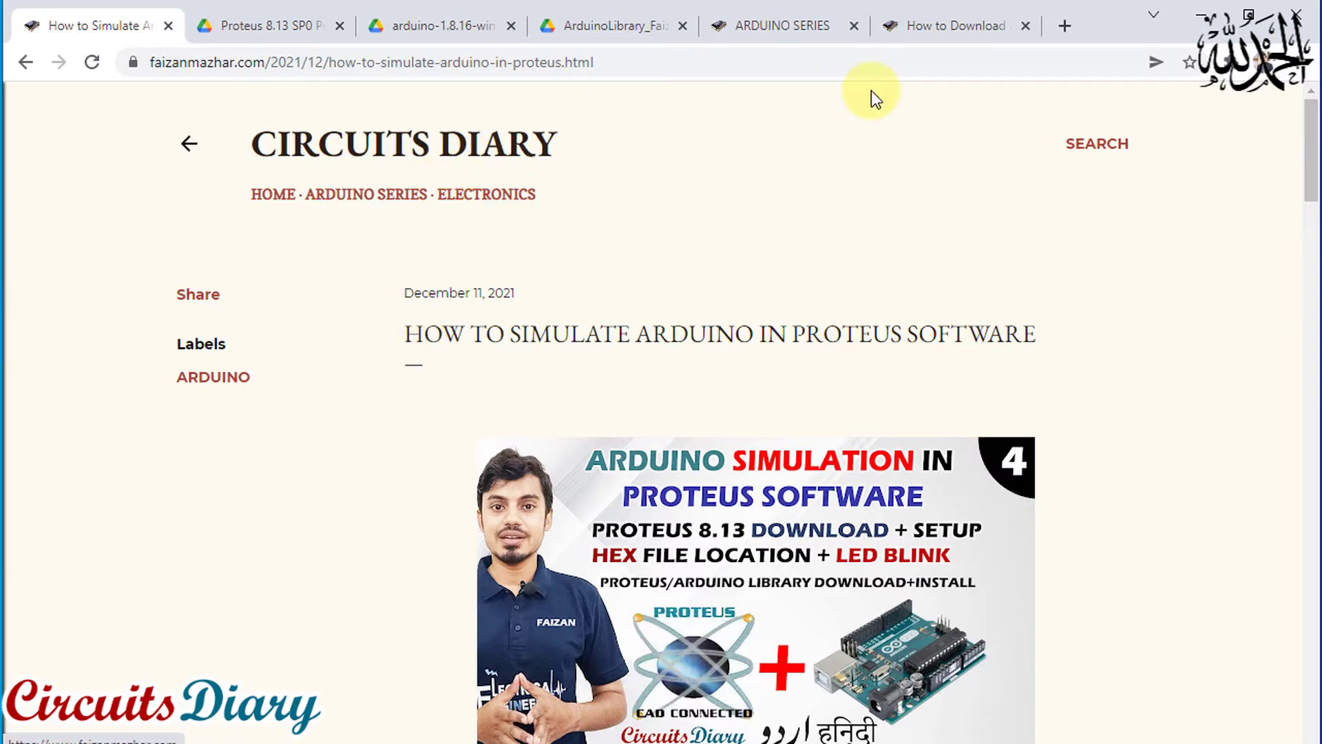
Switch to the browser and open the Arduino software installation and LED blink code post from the Arduino Series page
{"action": "left_click", "coordinate": [354, 198]}
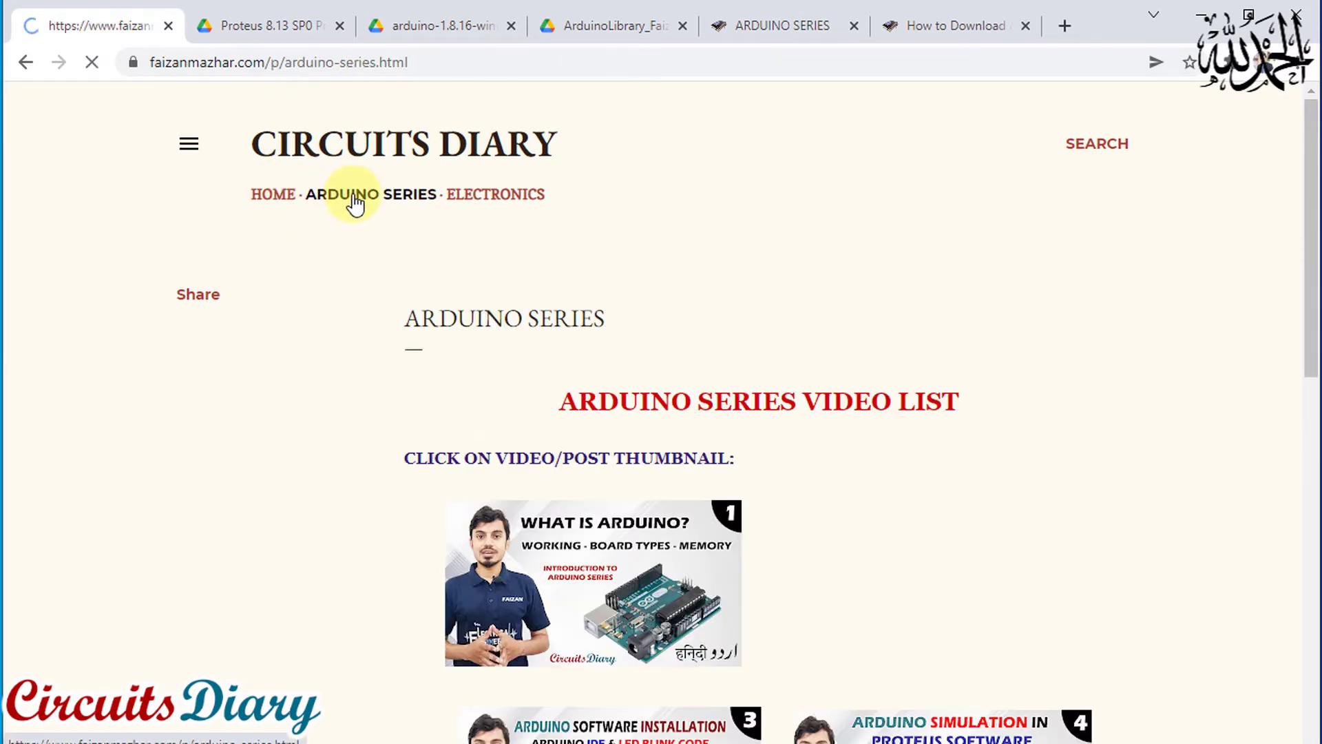
{"action": "scroll", "coordinate": [584, 275], "scroll_direction": "down", "scroll_amount": 3}
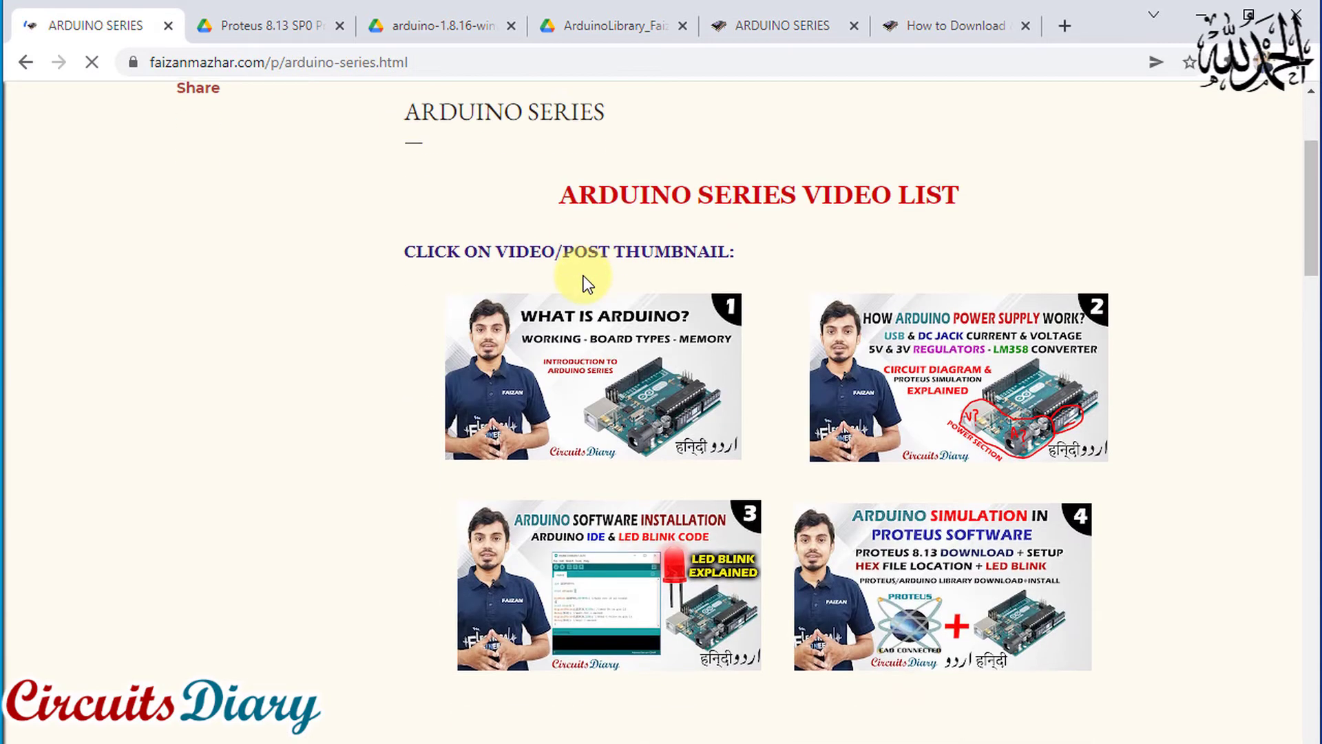
{"action": "left_click", "coordinate": [629, 570]}
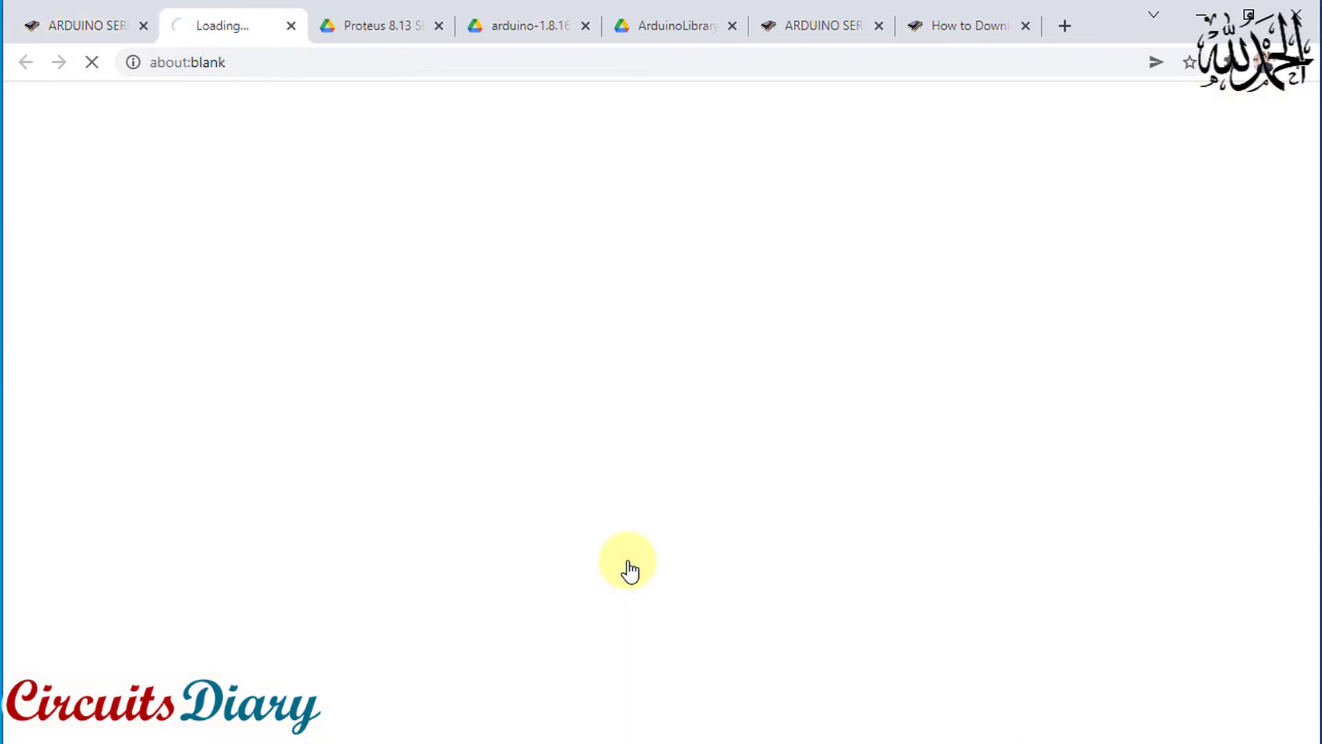
Copy the LED blink code from the post, from the int LEDPIN=9 line through the closing brace of the loop function
{"action": "scroll", "coordinate": [596, 340], "scroll_direction": "down", "scroll_amount": 7}
{"action": "scroll", "coordinate": [597, 340], "scroll_direction": "down", "scroll_amount": 10}
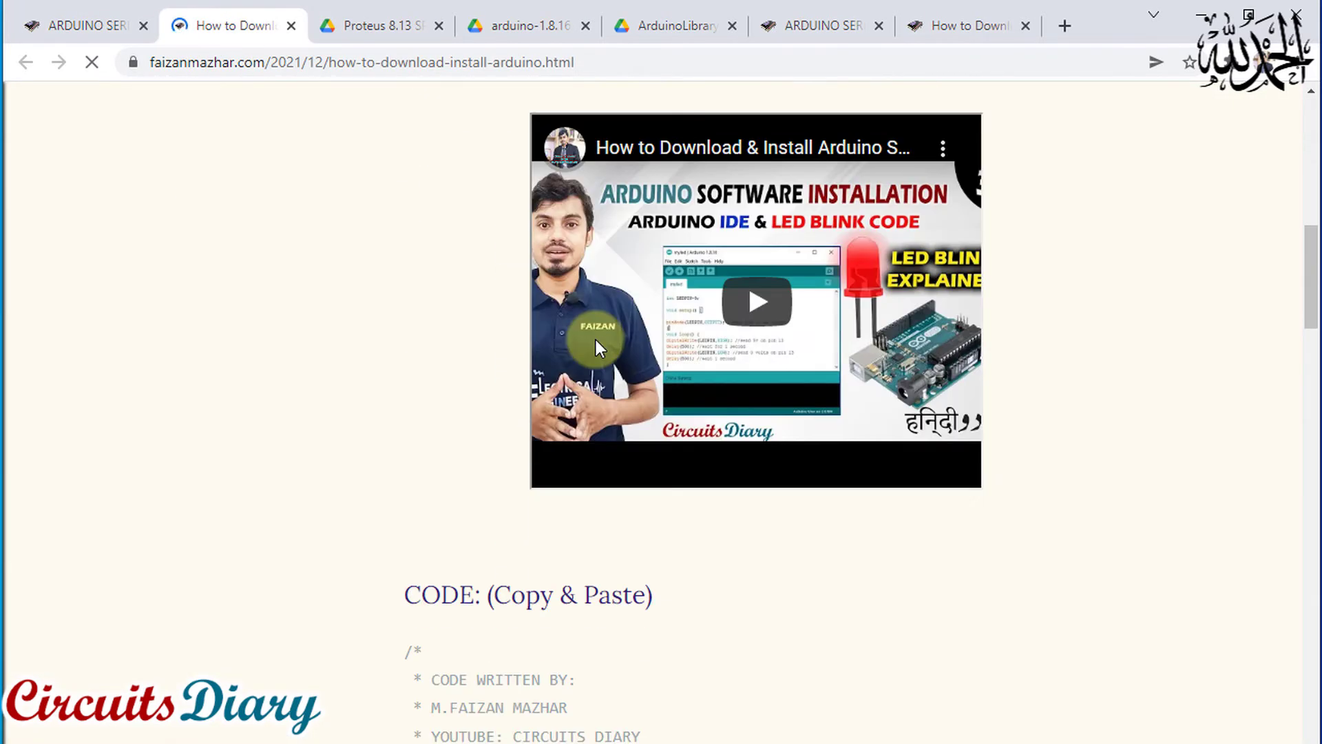
{"action": "scroll", "coordinate": [462, 289], "scroll_direction": "down", "scroll_amount": 3}
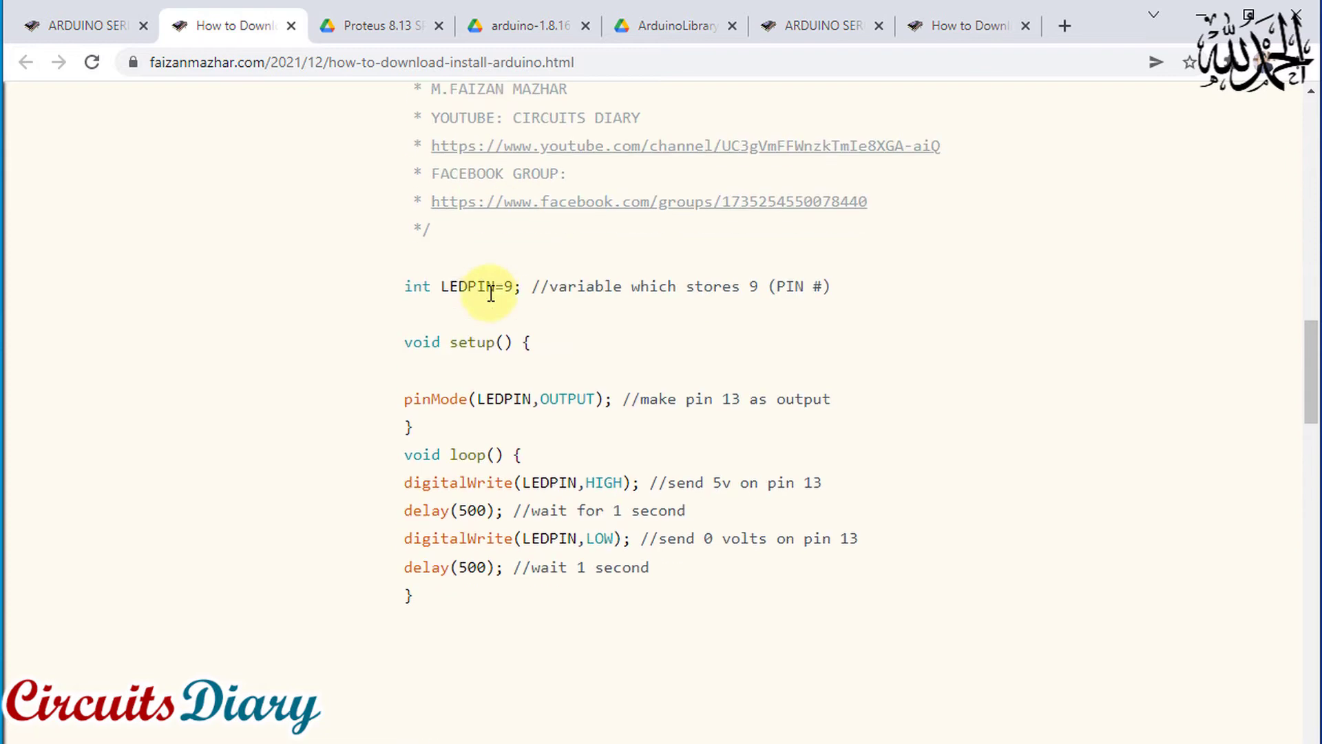
{"action": "scroll", "coordinate": [463, 163], "scroll_direction": "up", "scroll_amount": 1}
{"action": "scroll", "coordinate": [482, 199], "scroll_direction": "down", "scroll_amount": 1}
{"action": "scroll", "coordinate": [487, 212], "scroll_direction": "down", "scroll_amount": 1}
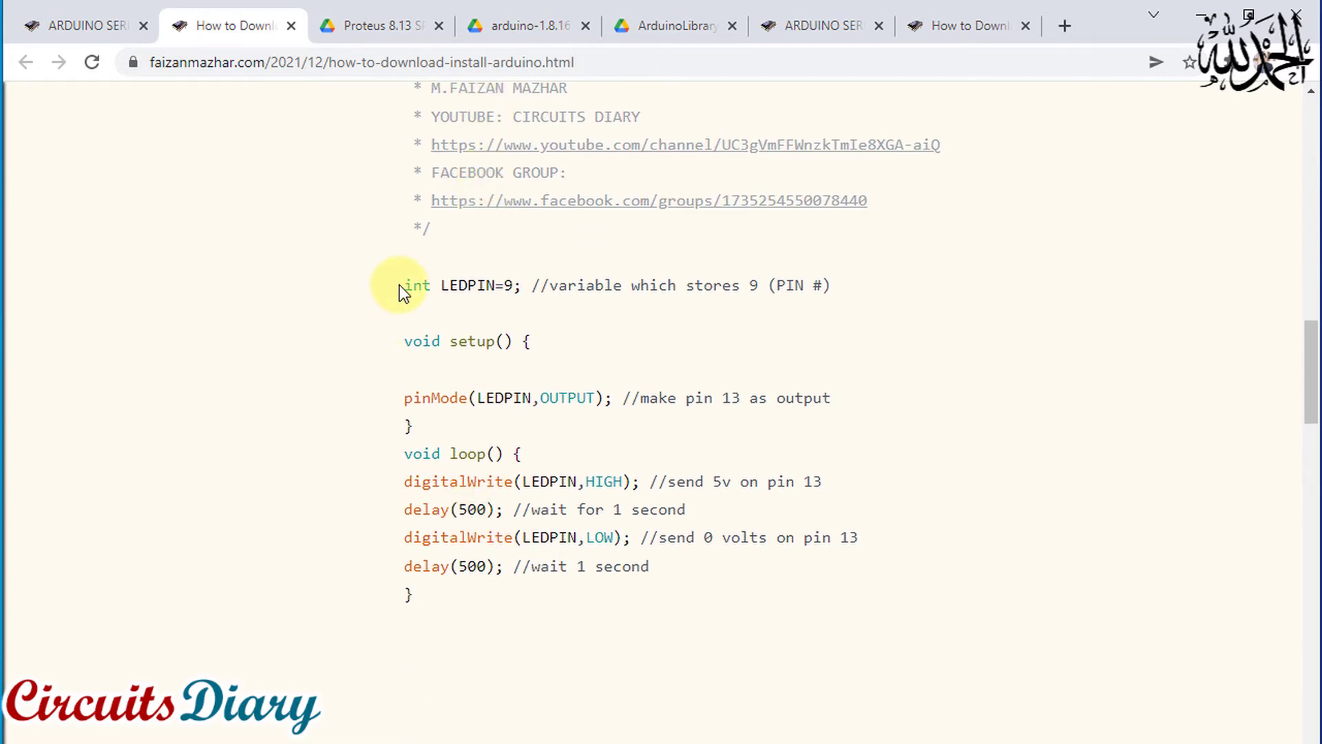
{"action": "left_click_drag", "start_coordinate": [407, 283], "coordinate": [451, 593]}
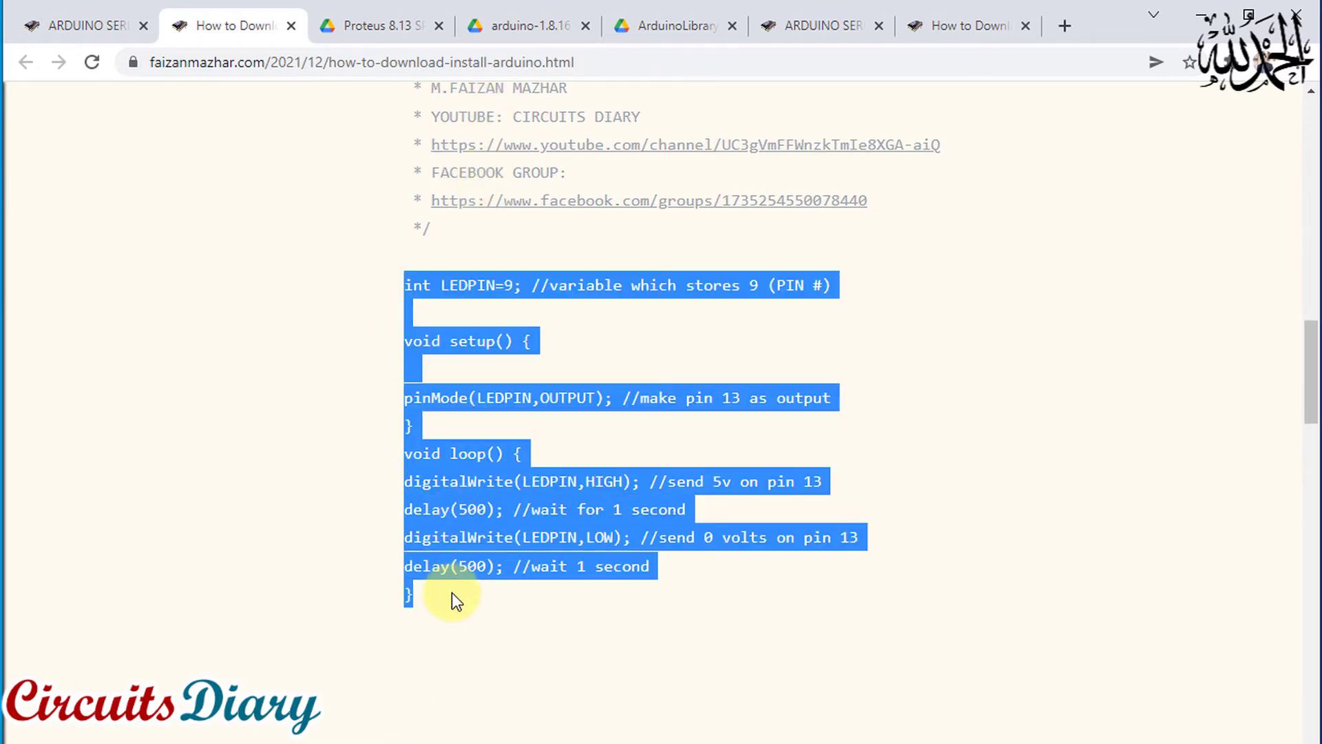
{"action": "right_click", "coordinate": [450, 501]}
{"action": "left_click", "coordinate": [460, 517]}
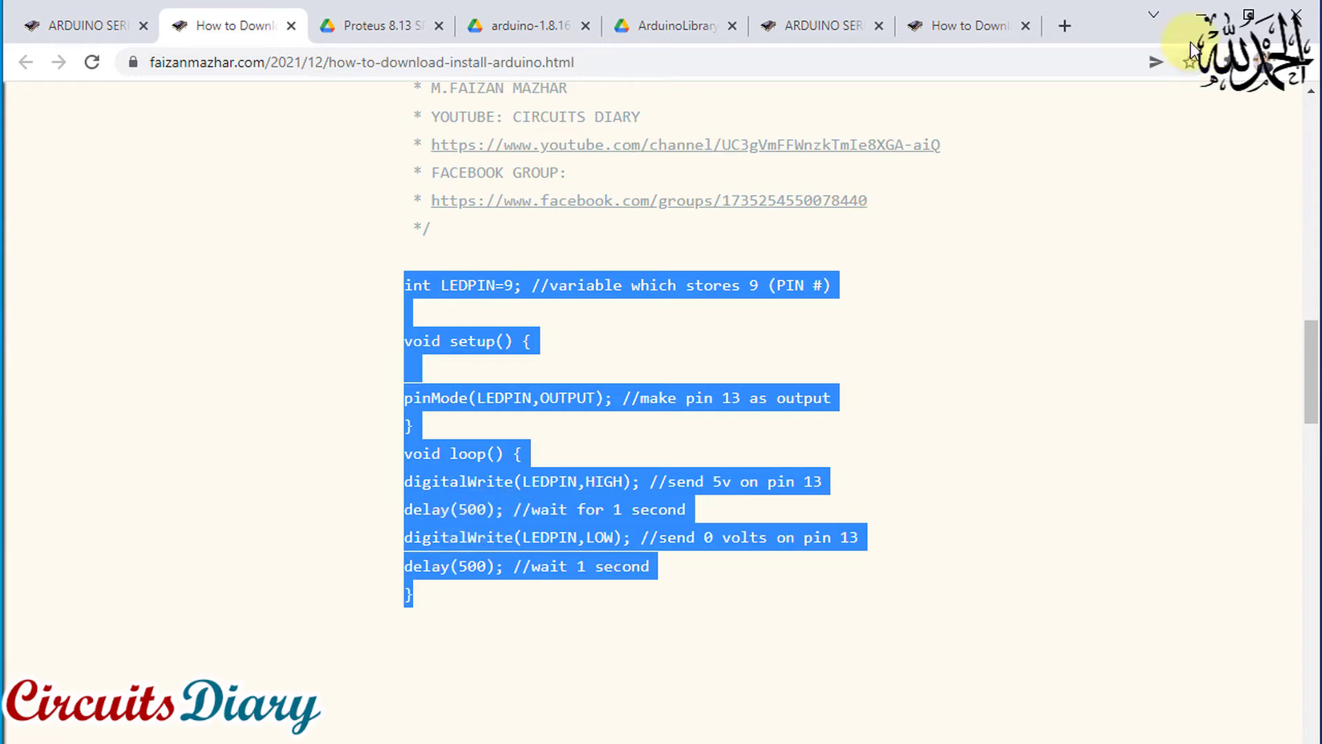
Switch to the Arduino IDE from the desktop and create a new sketch, closing the myled sketch
{"action": "left_click", "coordinate": [1201, 15]}
{"action": "double_click", "coordinate": [188, 22]}
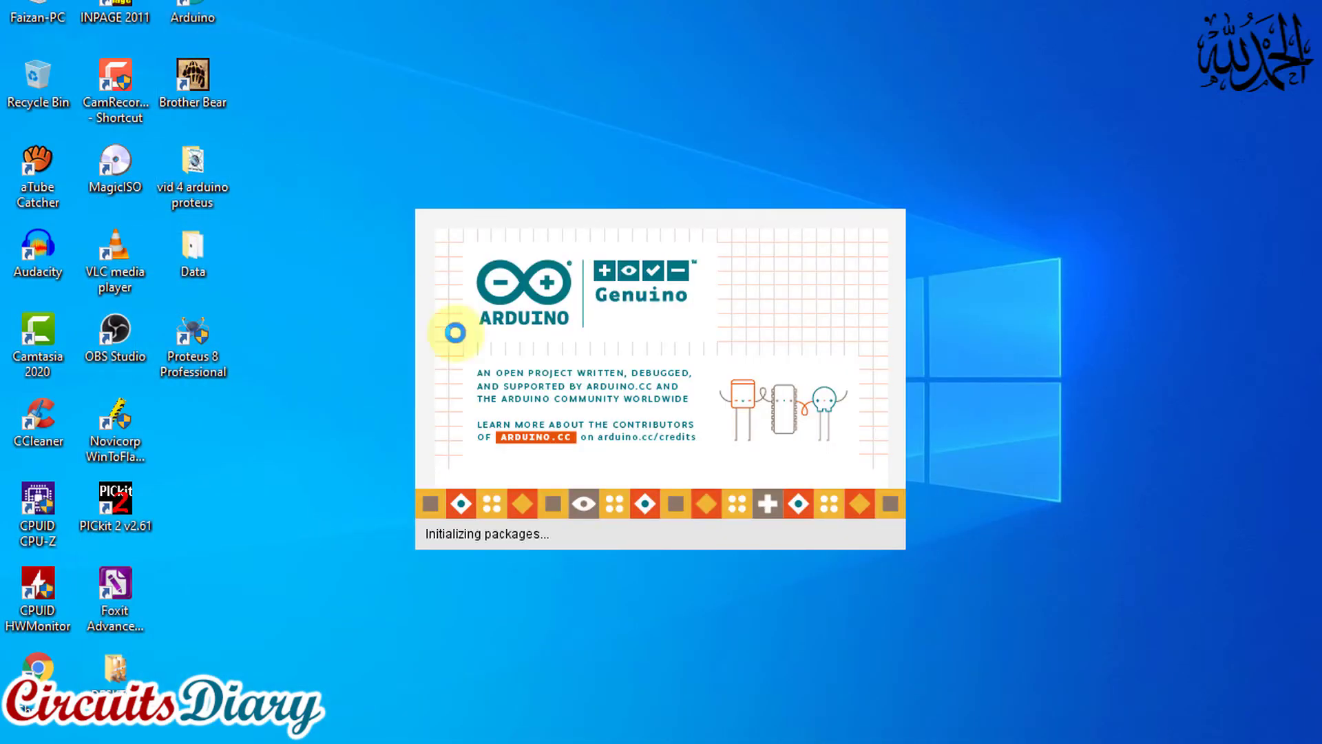
{"action": "left_click_drag", "start_coordinate": [679, 144], "coordinate": [606, 135]}
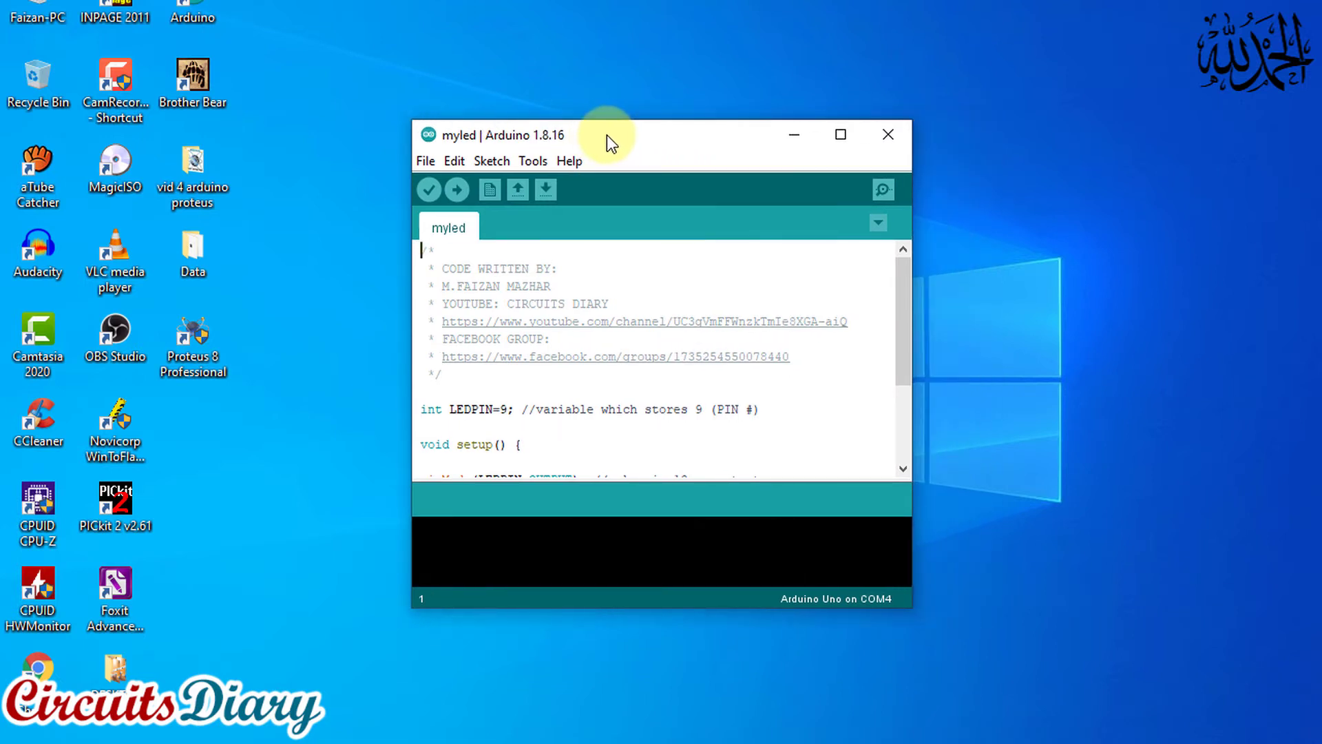
{"action": "left_click", "coordinate": [427, 161]}
{"action": "left_click", "coordinate": [454, 183]}
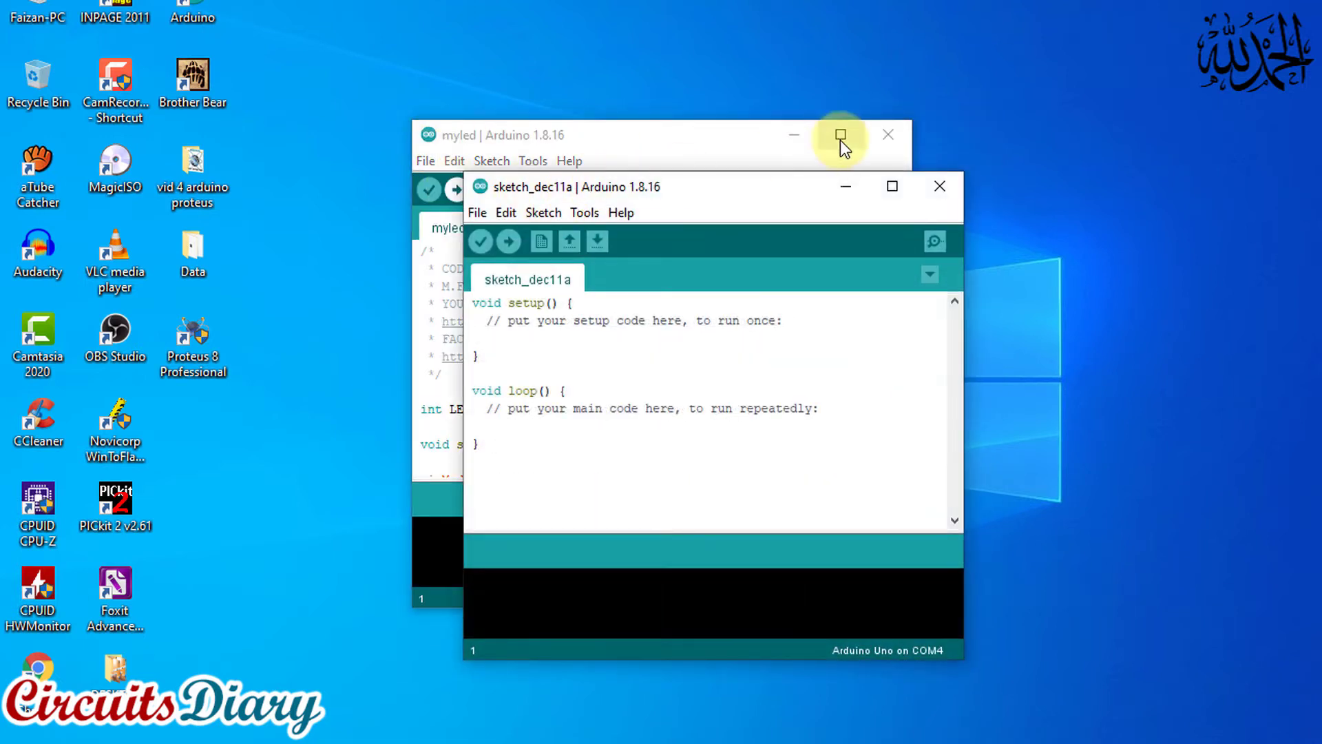
{"action": "left_click", "coordinate": [885, 136]}
Replace the whole default code of the new sketch with the copied LED blink code
{"action": "left_click", "coordinate": [515, 456]}
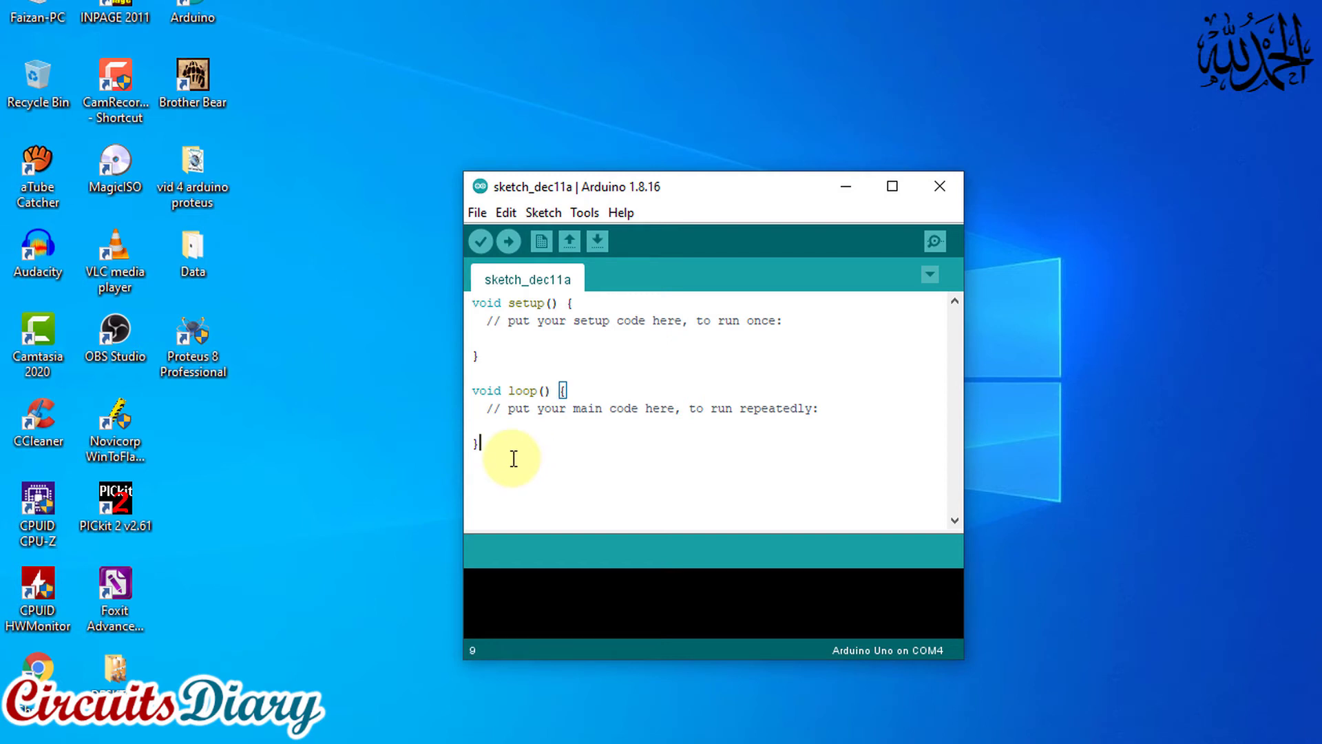
{"action": "key", "text": "ctrl+a"}
{"action": "key", "text": "Delete"}
{"action": "key", "text": "ctrl+v"}
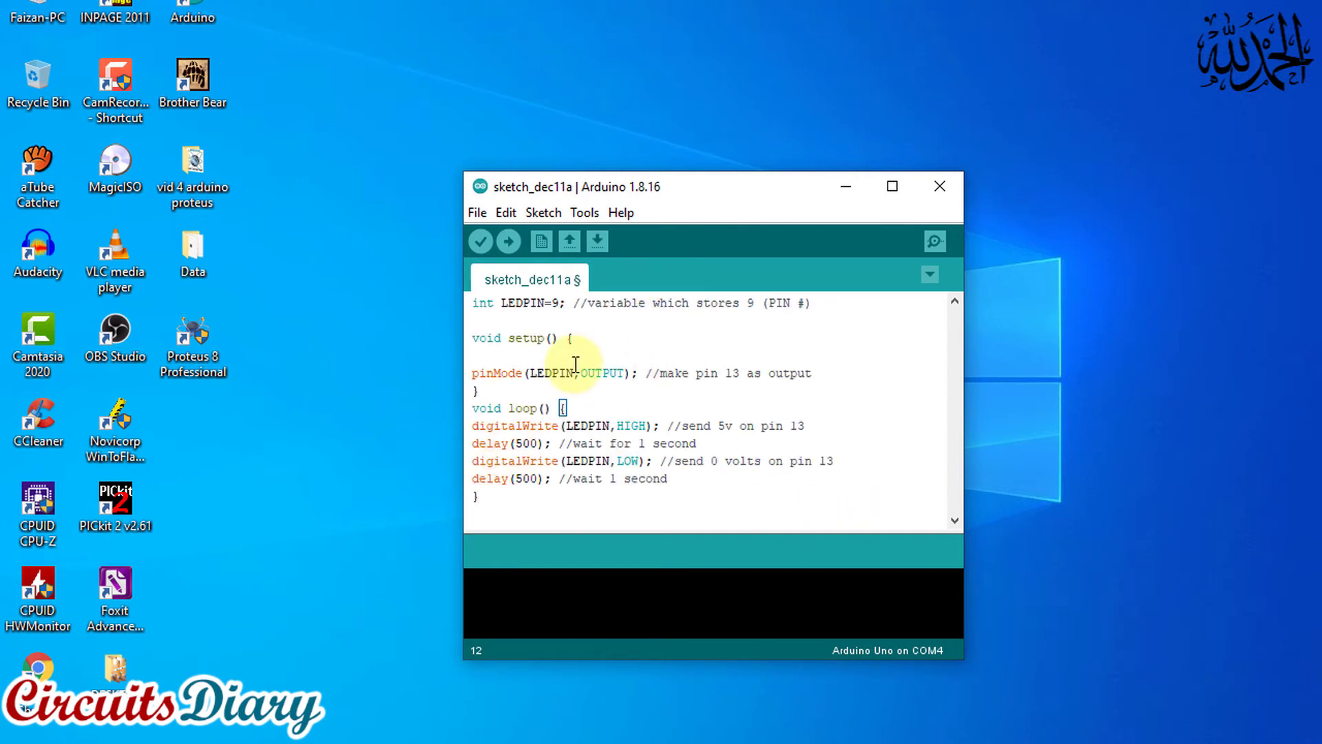
Enlarge the sketch window and its output area, and verify the sketch, saving it as sketch_dec11a in the Arduino folder
{"action": "left_click_drag", "start_coordinate": [659, 188], "coordinate": [632, 84]}
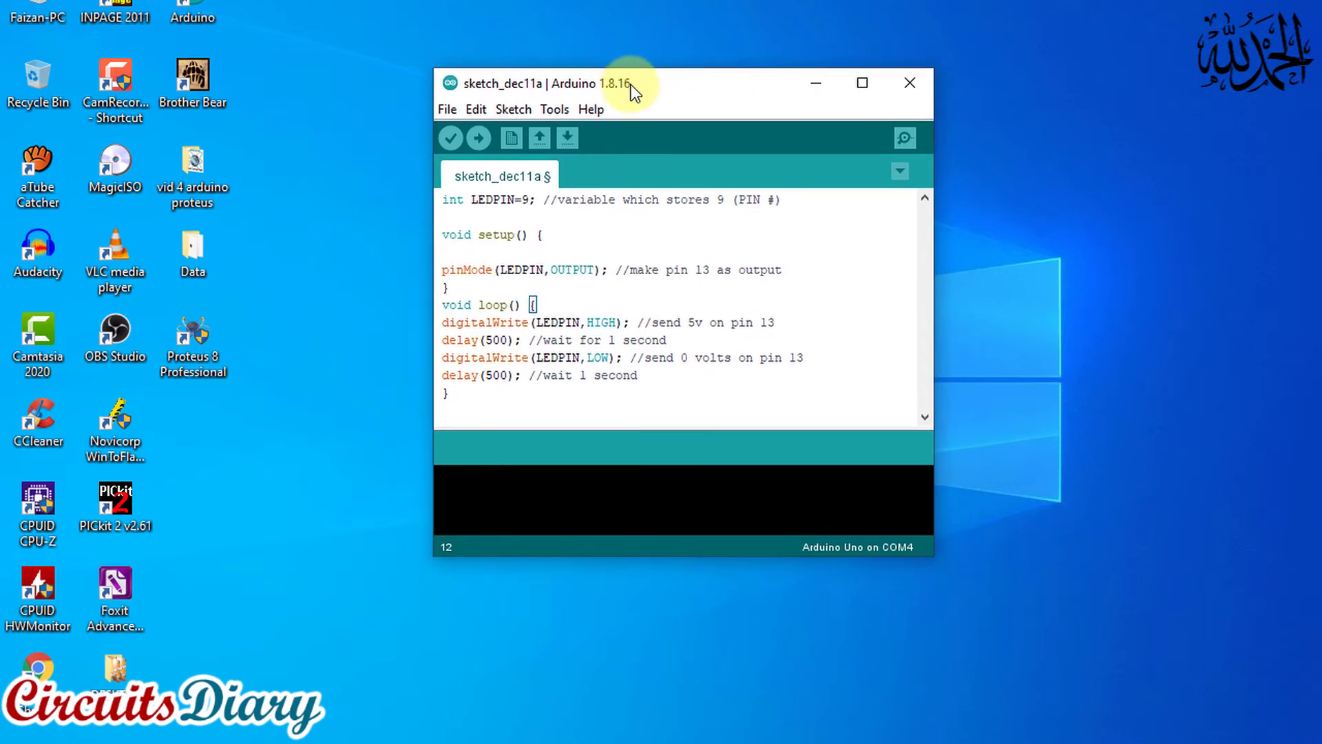
{"action": "left_click_drag", "start_coordinate": [689, 555], "coordinate": [688, 698]}
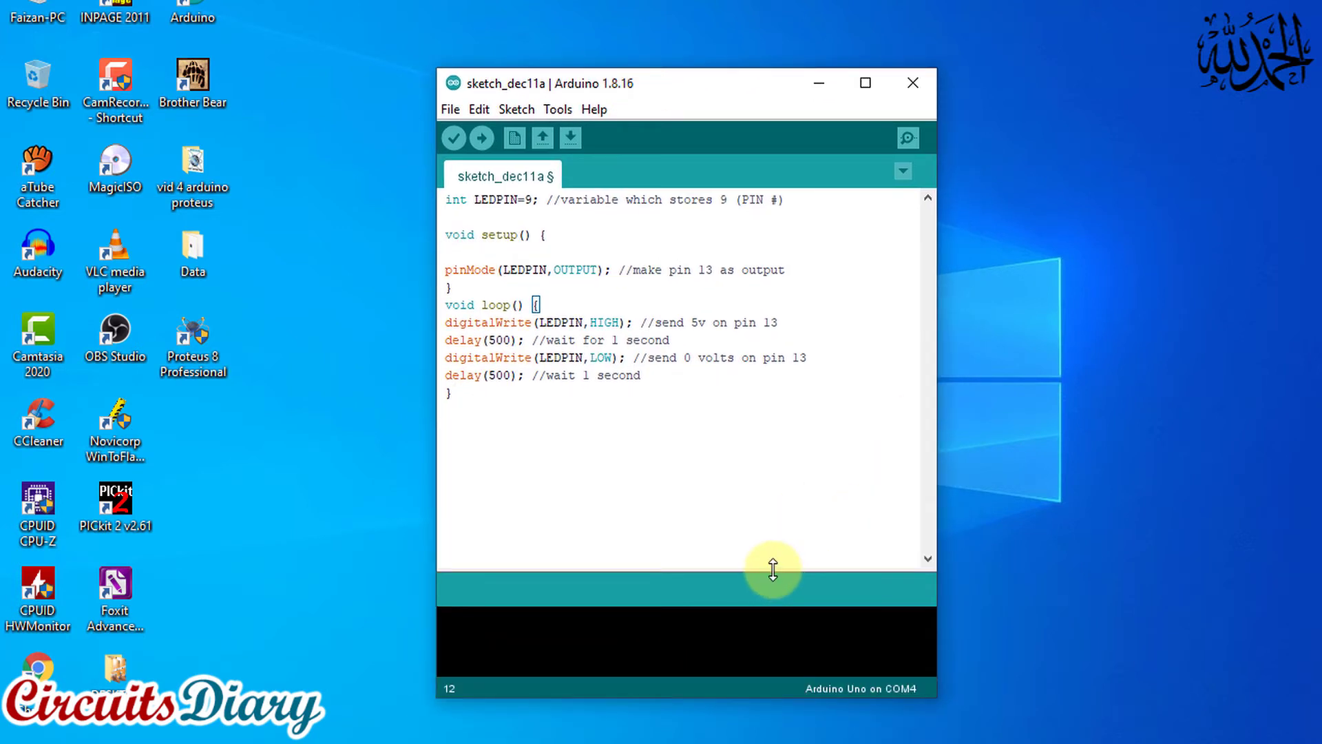
{"action": "left_click_drag", "start_coordinate": [771, 569], "coordinate": [763, 490]}
{"action": "left_click", "coordinate": [452, 139]}
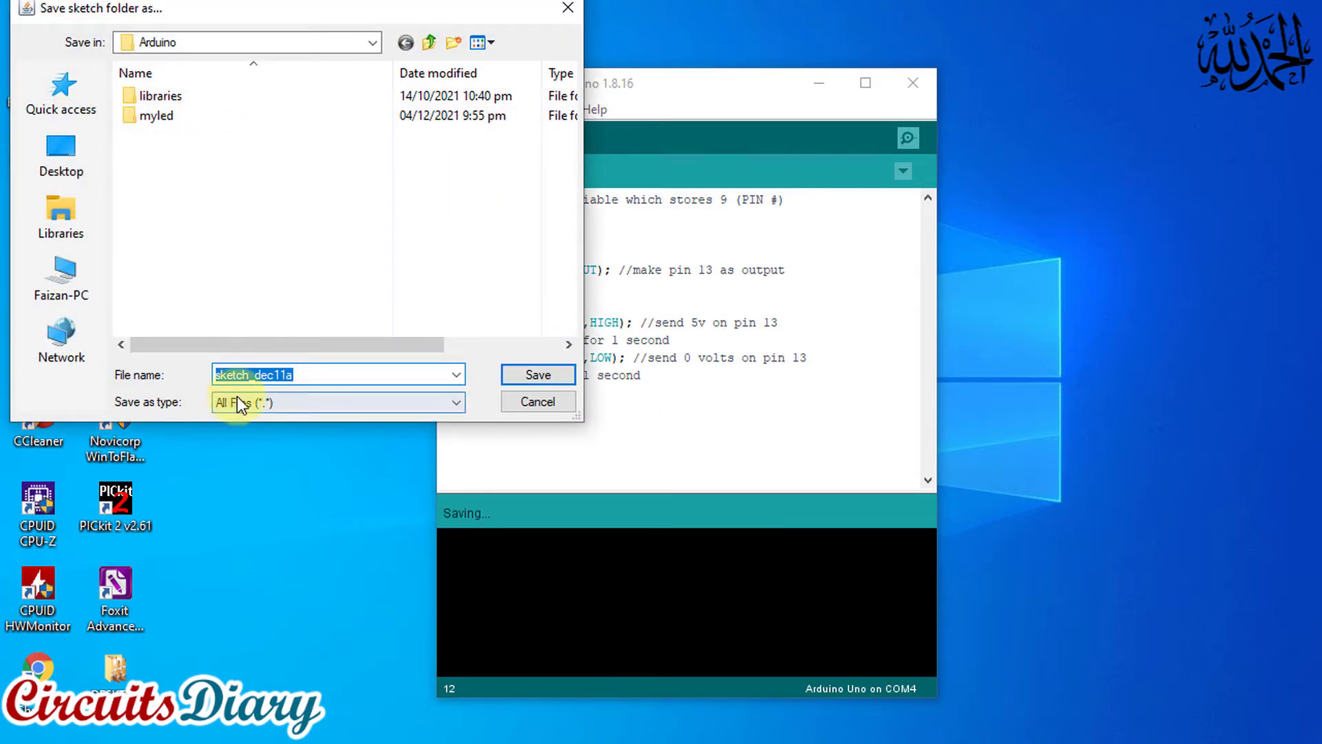
{"action": "left_click", "coordinate": [506, 373]}
Enlarge the compiler output area and widen the Arduino window to both sides so longer output lines fit
{"action": "left_click_drag", "start_coordinate": [939, 424], "coordinate": [1005, 434]}
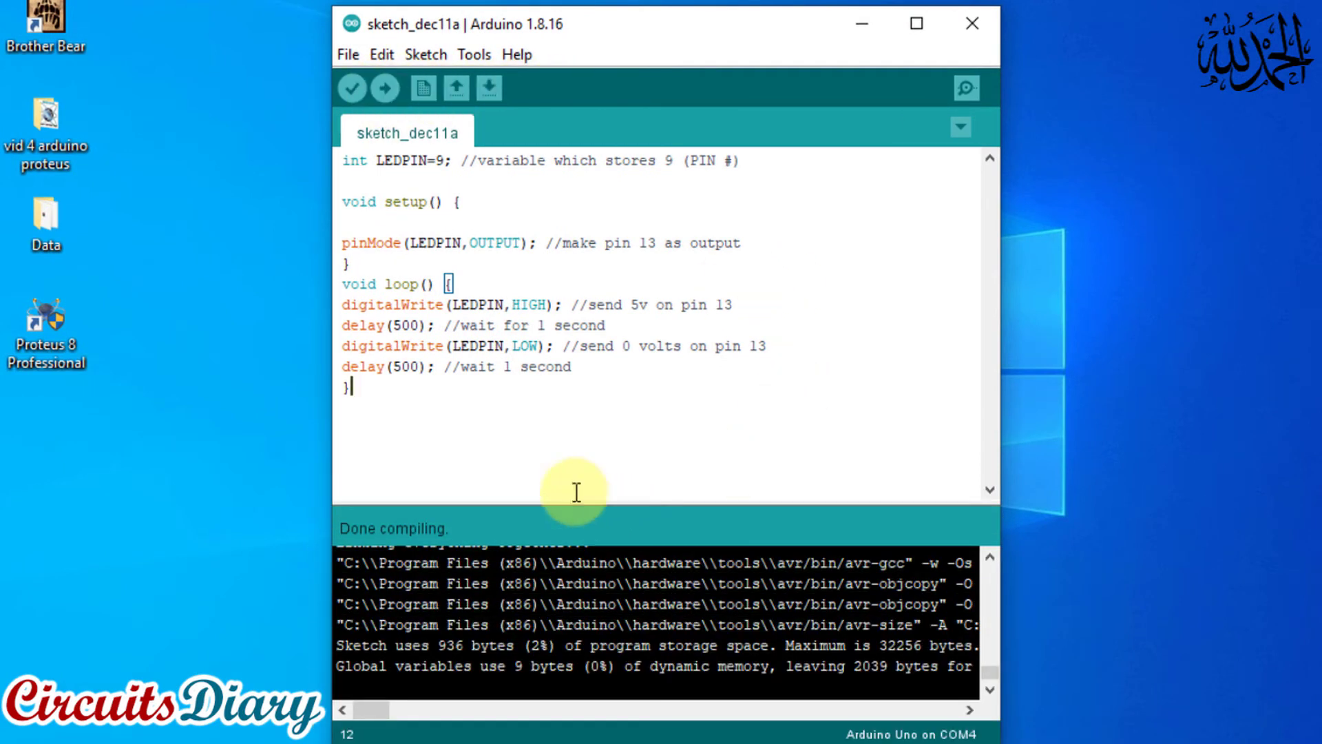
{"action": "left_click_drag", "start_coordinate": [579, 516], "coordinate": [561, 424]}
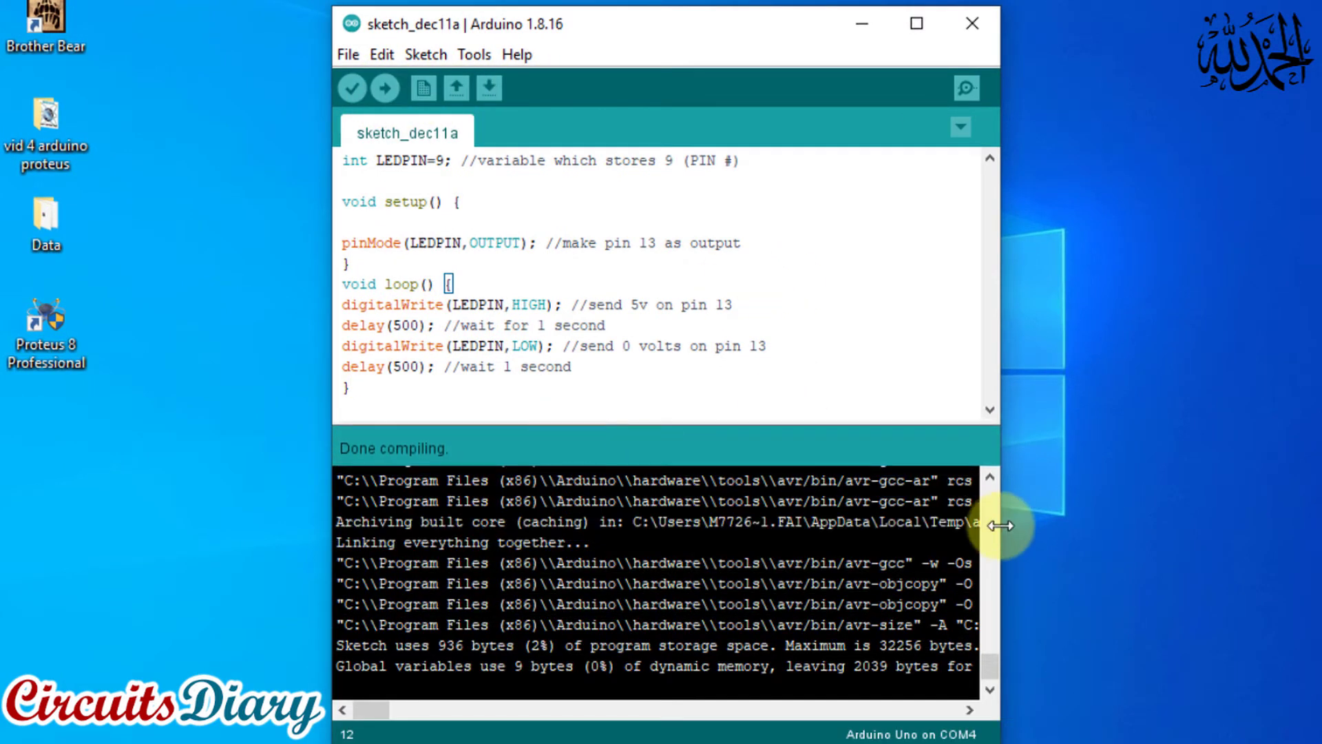
{"action": "left_click_drag", "start_coordinate": [1000, 526], "coordinate": [1193, 516]}
{"action": "left_click_drag", "start_coordinate": [335, 525], "coordinate": [106, 523]}
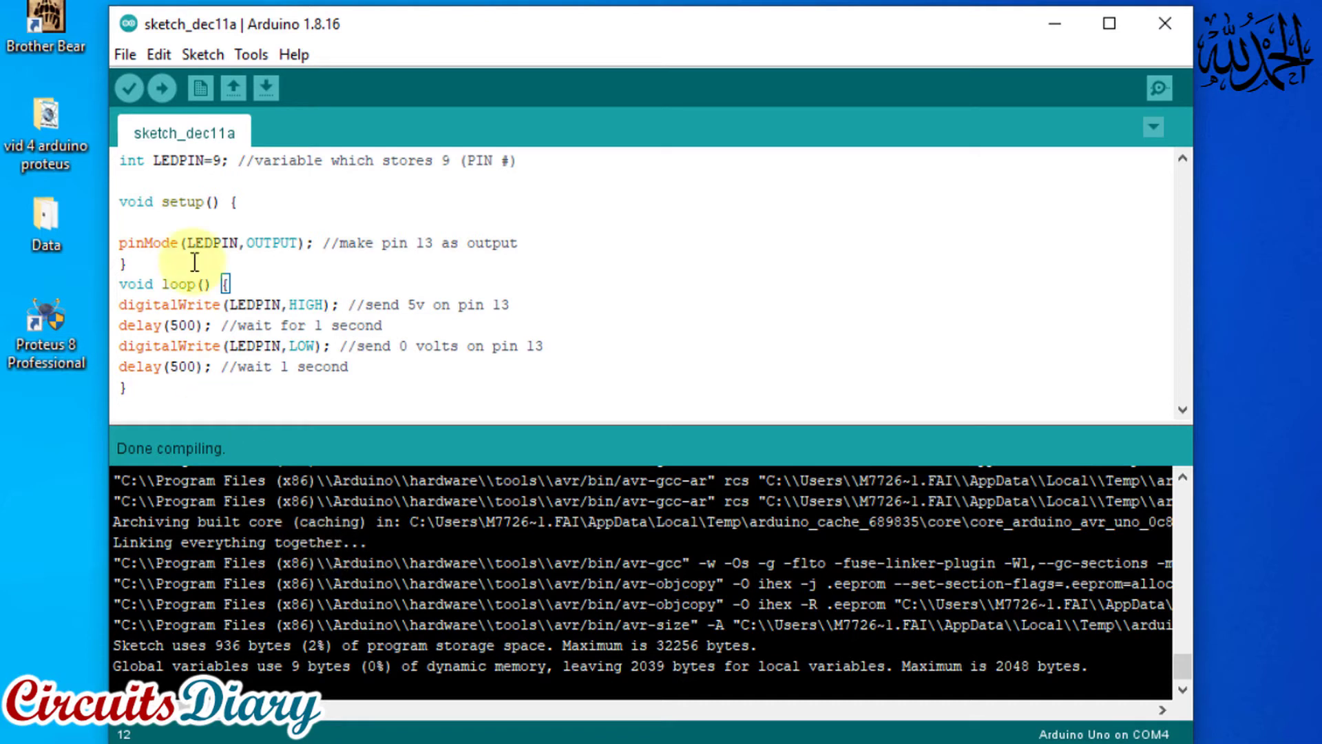
In the Arduino preferences, enable verbose output during both compilation and upload
{"action": "left_click", "coordinate": [130, 52]}
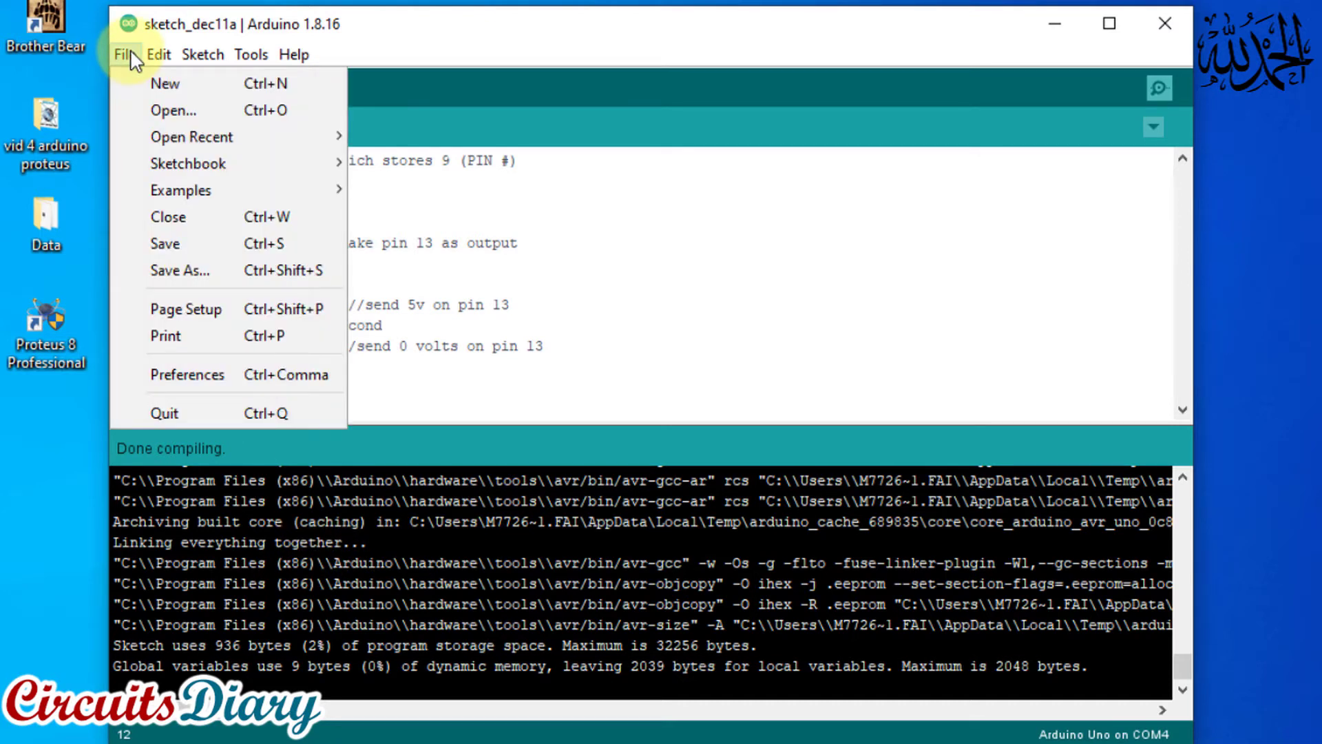
{"action": "left_click", "coordinate": [172, 374]}
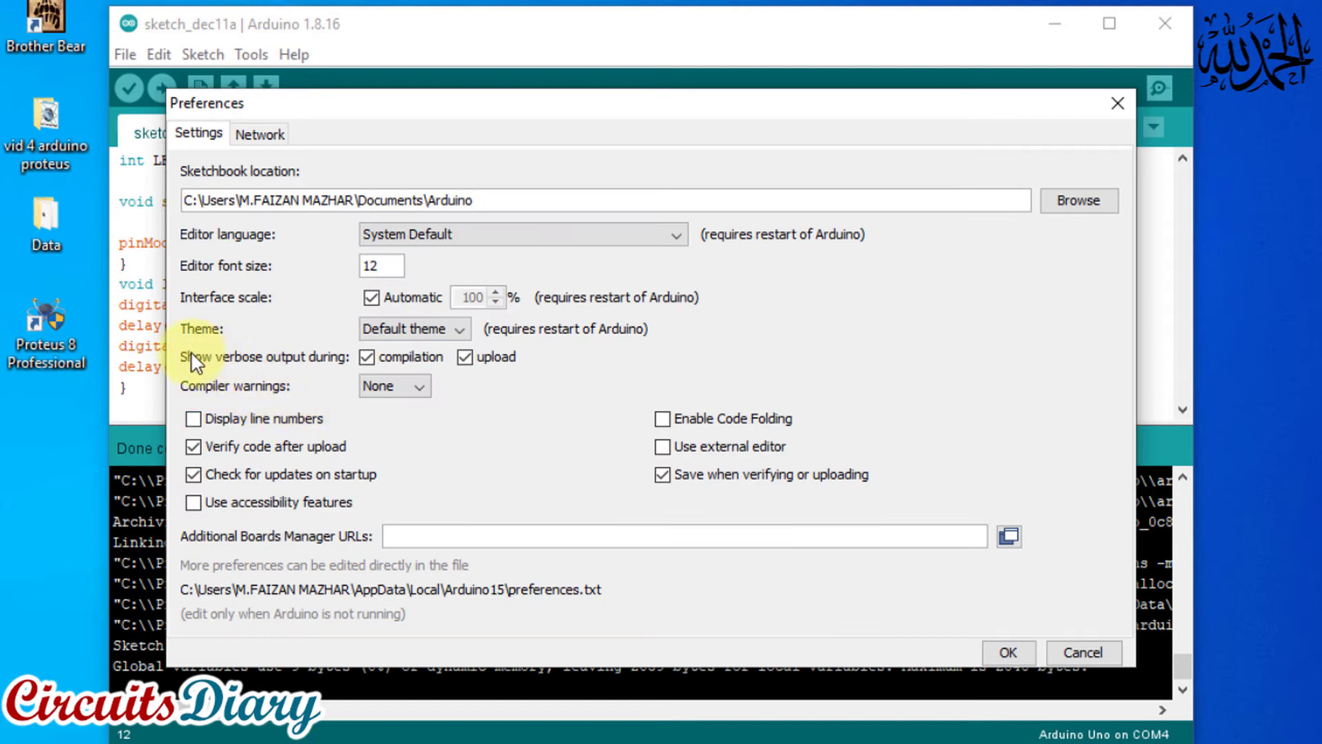
{"action": "left_click", "coordinate": [372, 356]}
{"action": "left_click", "coordinate": [468, 357]}
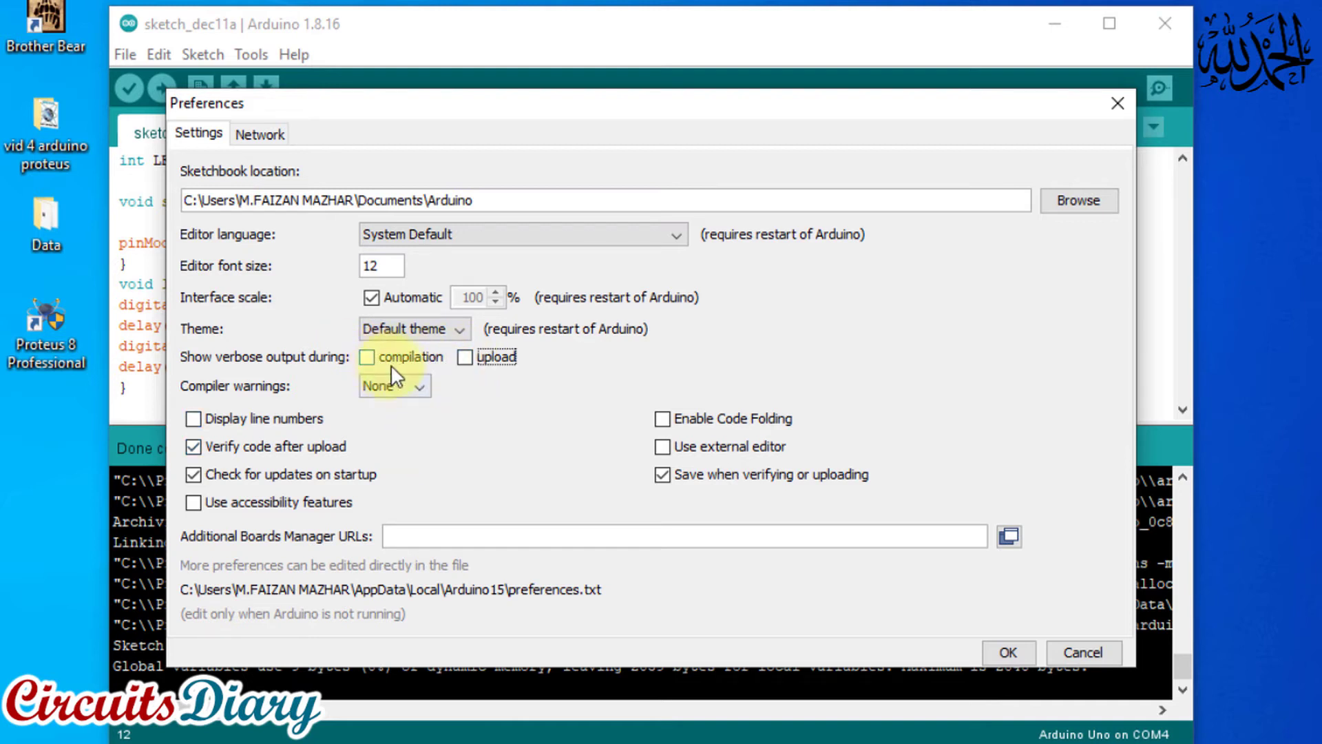
{"action": "left_click", "coordinate": [366, 357]}
{"action": "left_click", "coordinate": [465, 358]}
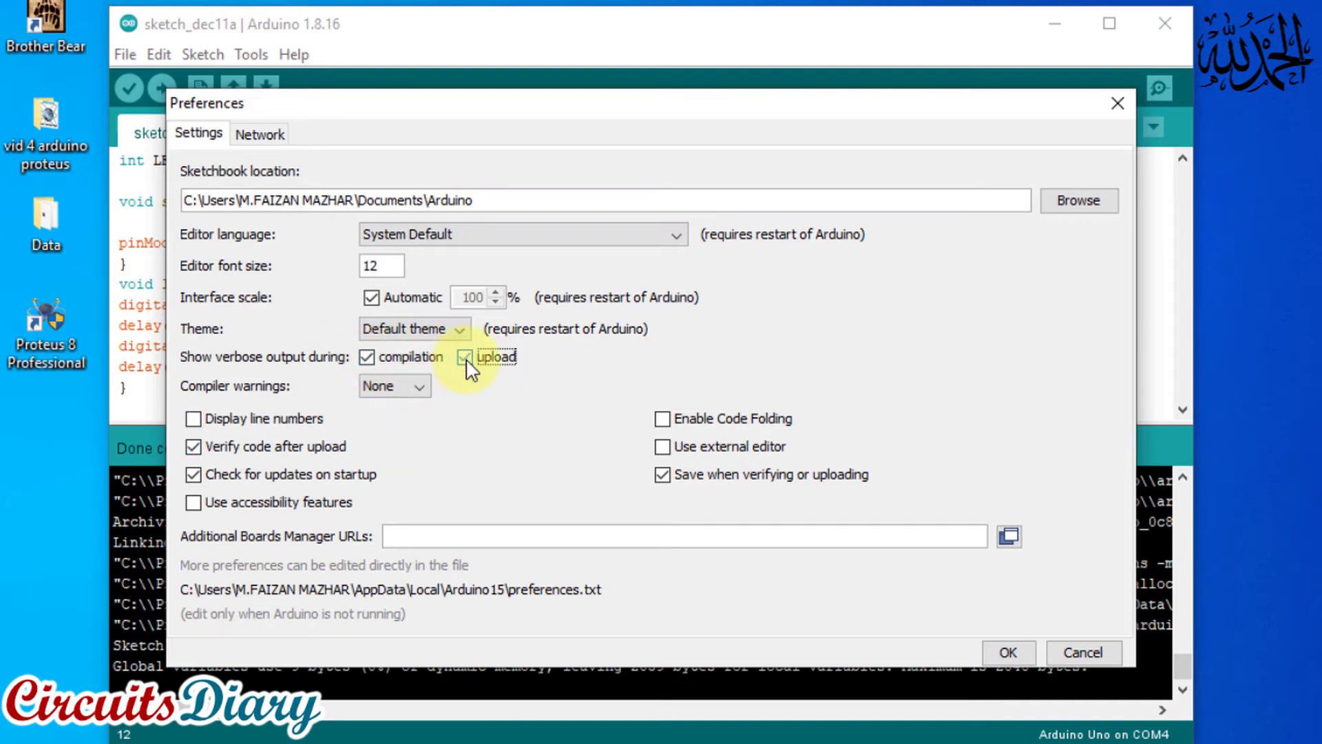
{"action": "left_click", "coordinate": [1005, 652]}
Copy the full path of the compiled sketch_dec11a.ino.hex file from the compiler output, without its quotation marks
{"action": "left_click_drag", "start_coordinate": [458, 431], "coordinate": [459, 425]}
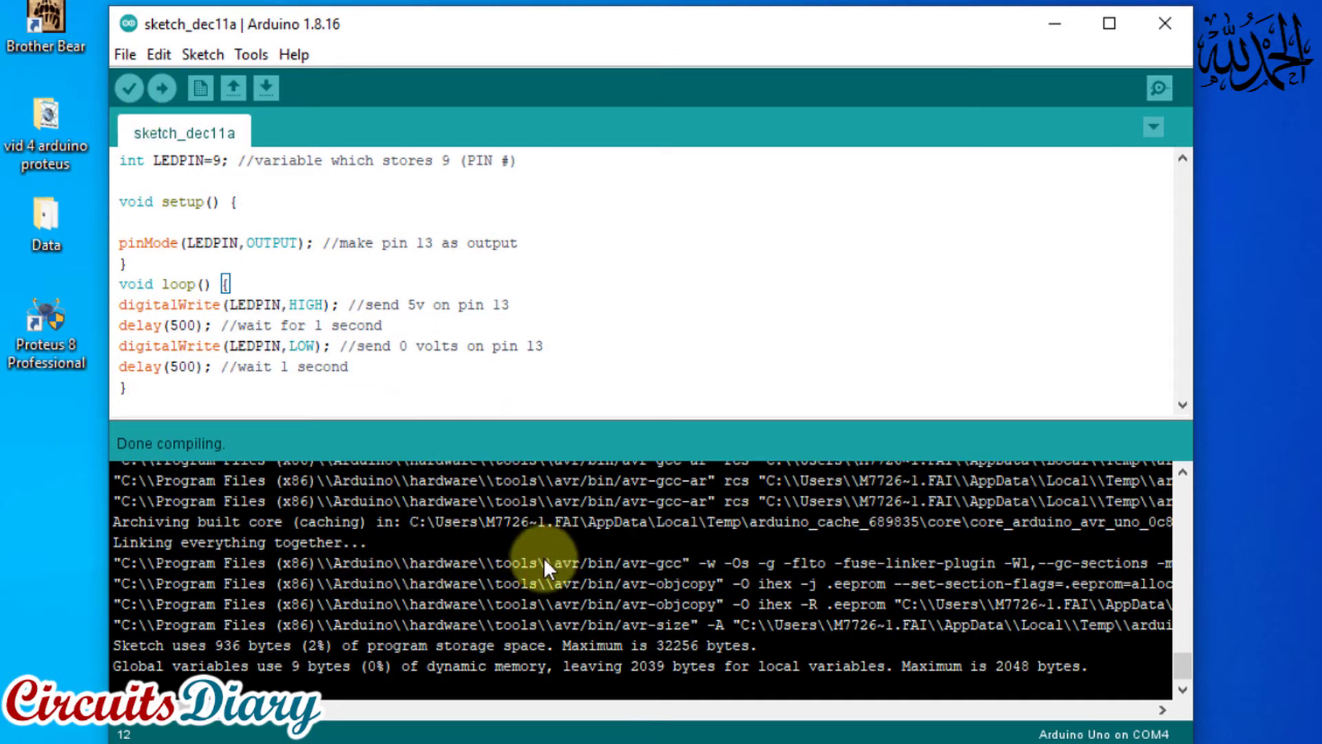
{"action": "left_click_drag", "start_coordinate": [202, 713], "coordinate": [255, 715]}
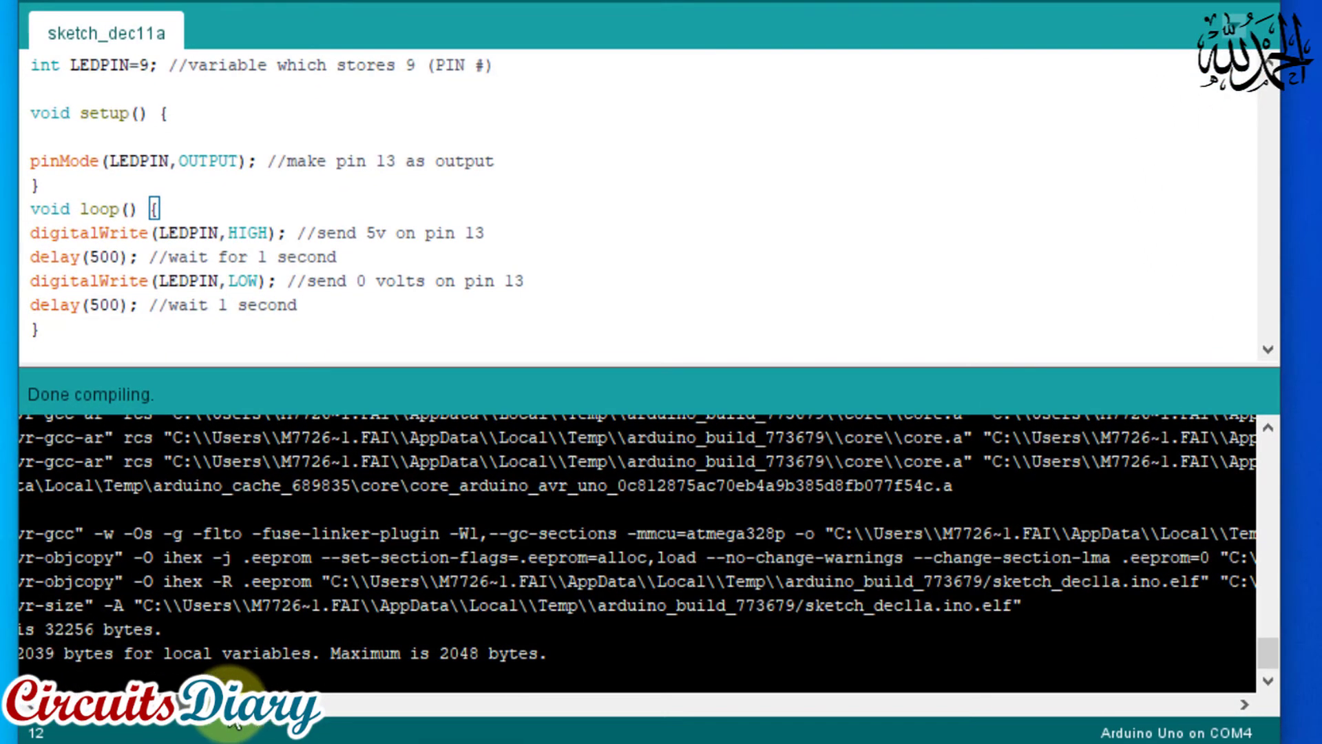
{"action": "mouse_move", "coordinate": [172, 703]}
{"action": "left_mouse_down"}
{"action": "mouse_move", "coordinate": [257, 703]}
{"action": "mouse_move", "coordinate": [55, 706]}
{"action": "left_mouse_up"}
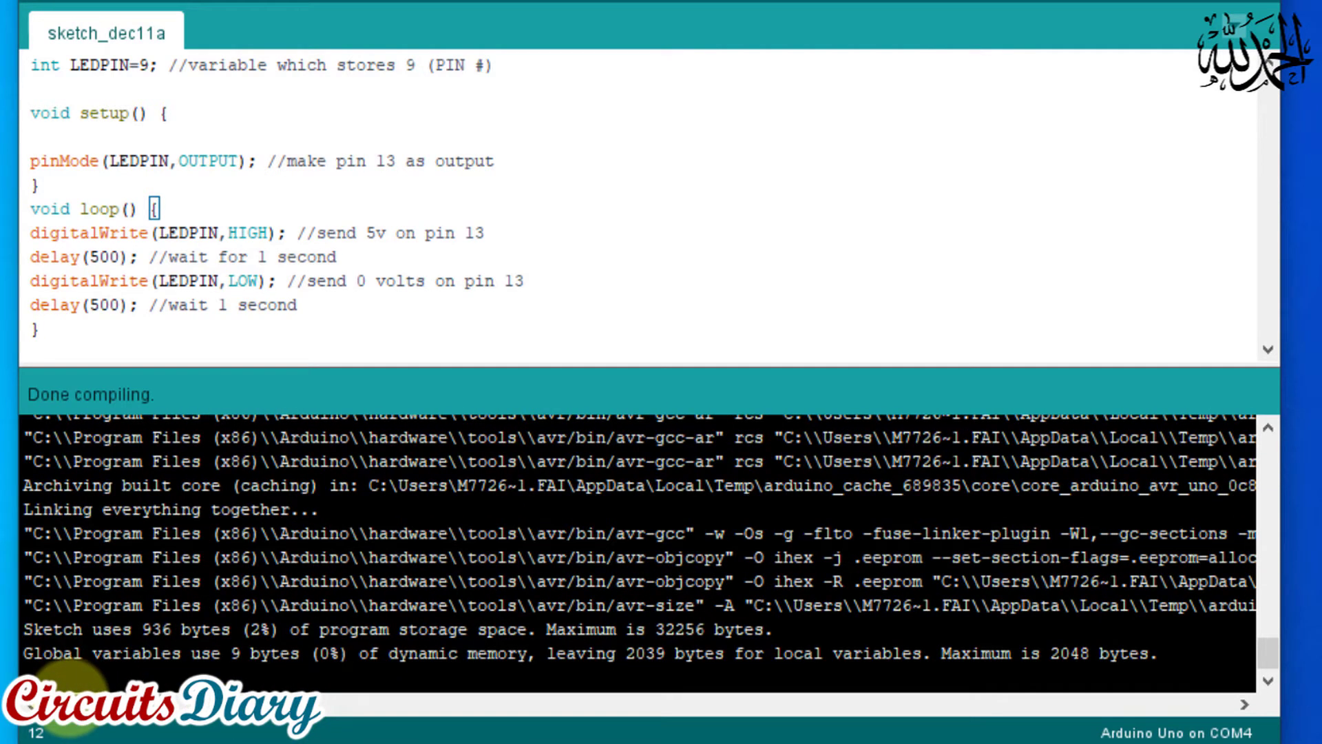
{"action": "left_click_drag", "start_coordinate": [137, 703], "coordinate": [261, 706]}
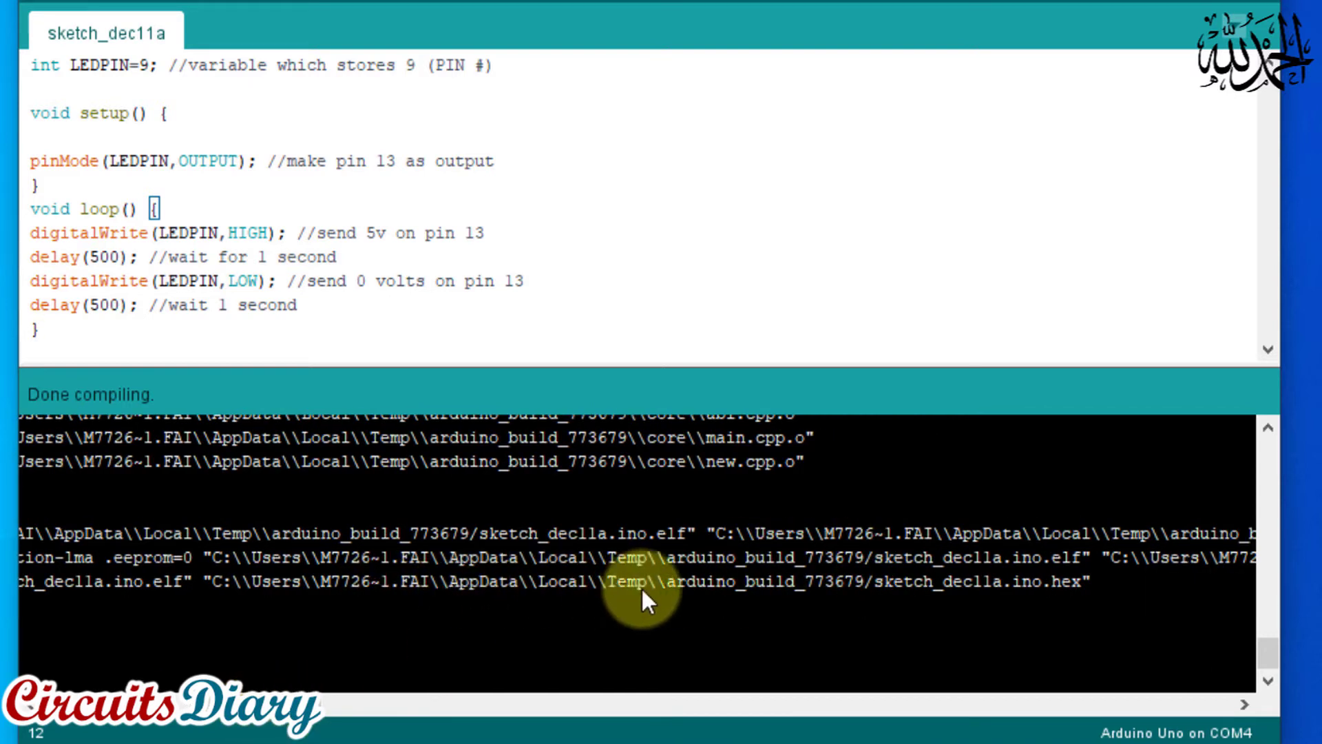
{"action": "left_click_drag", "start_coordinate": [1085, 582], "coordinate": [1040, 581]}
{"action": "left_click", "coordinate": [1058, 583]}
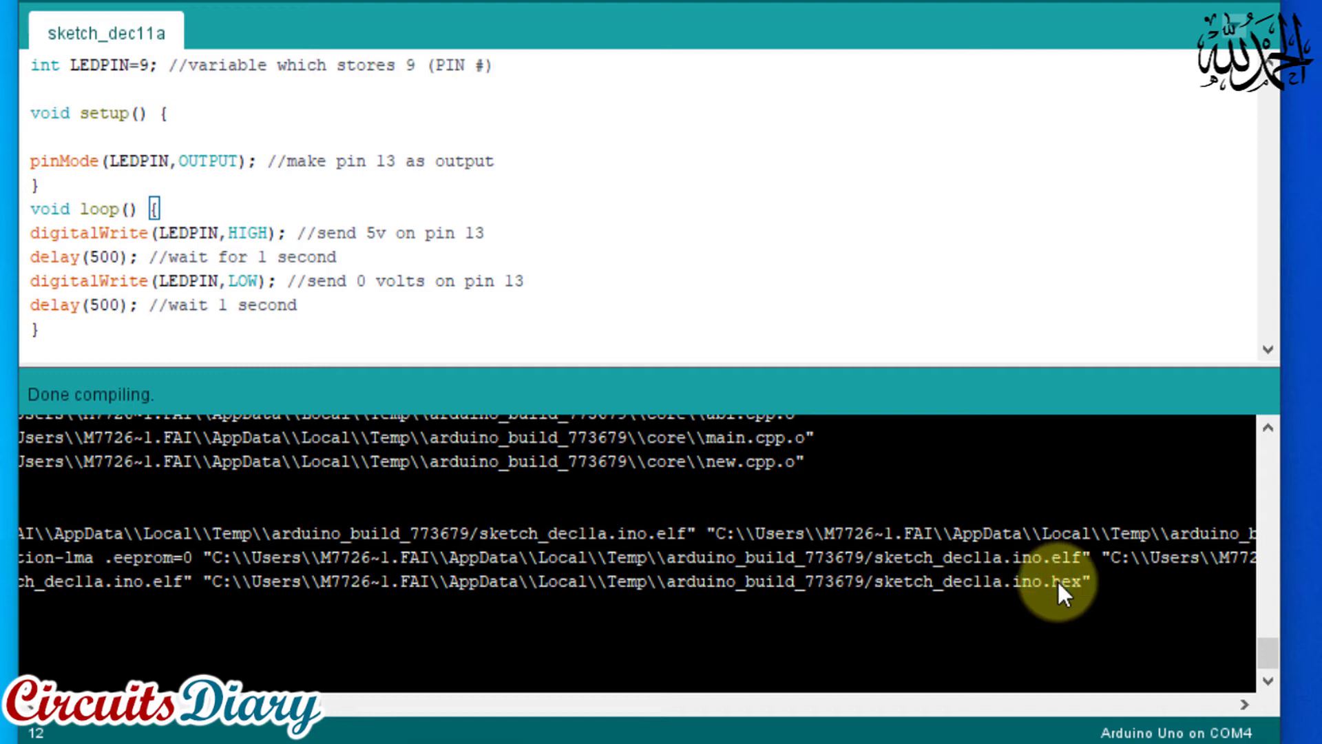
{"action": "left_click", "coordinate": [1019, 582]}
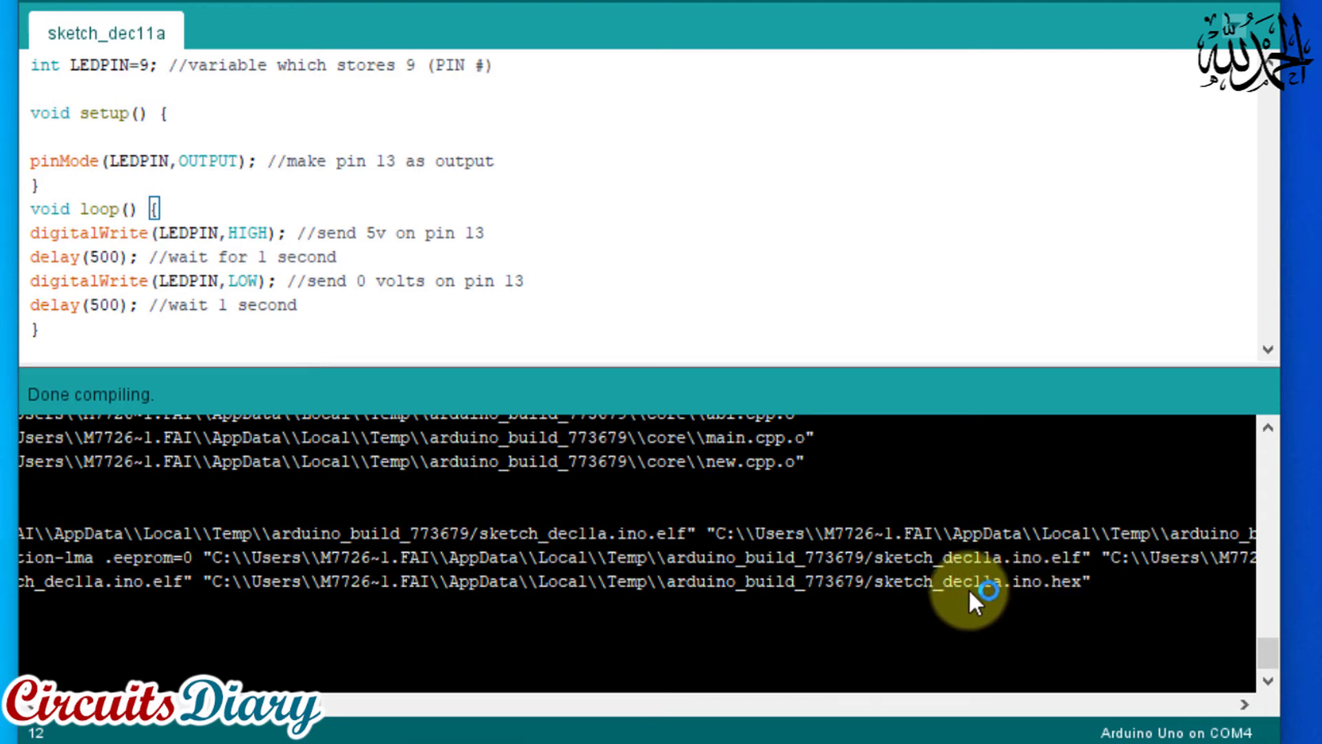
{"action": "left_click", "coordinate": [1085, 582]}
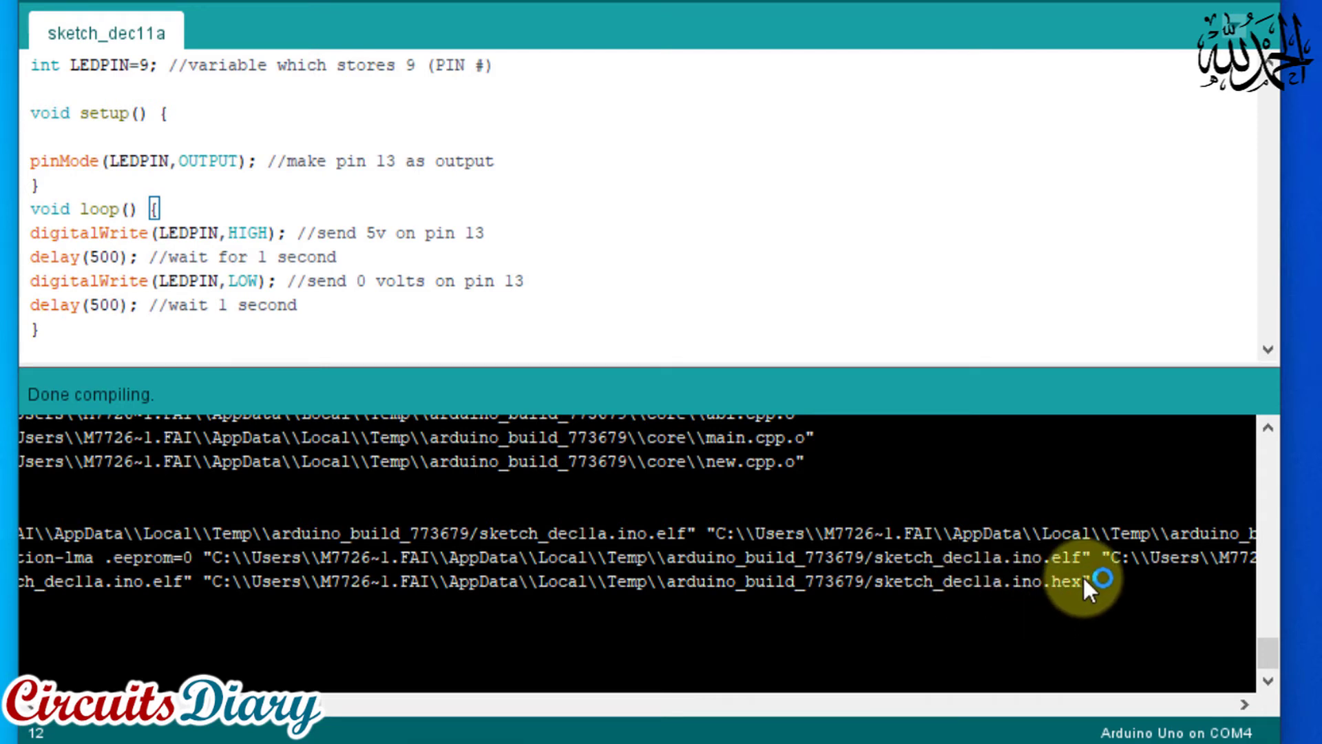
{"action": "left_click_drag", "start_coordinate": [1085, 582], "coordinate": [692, 586]}
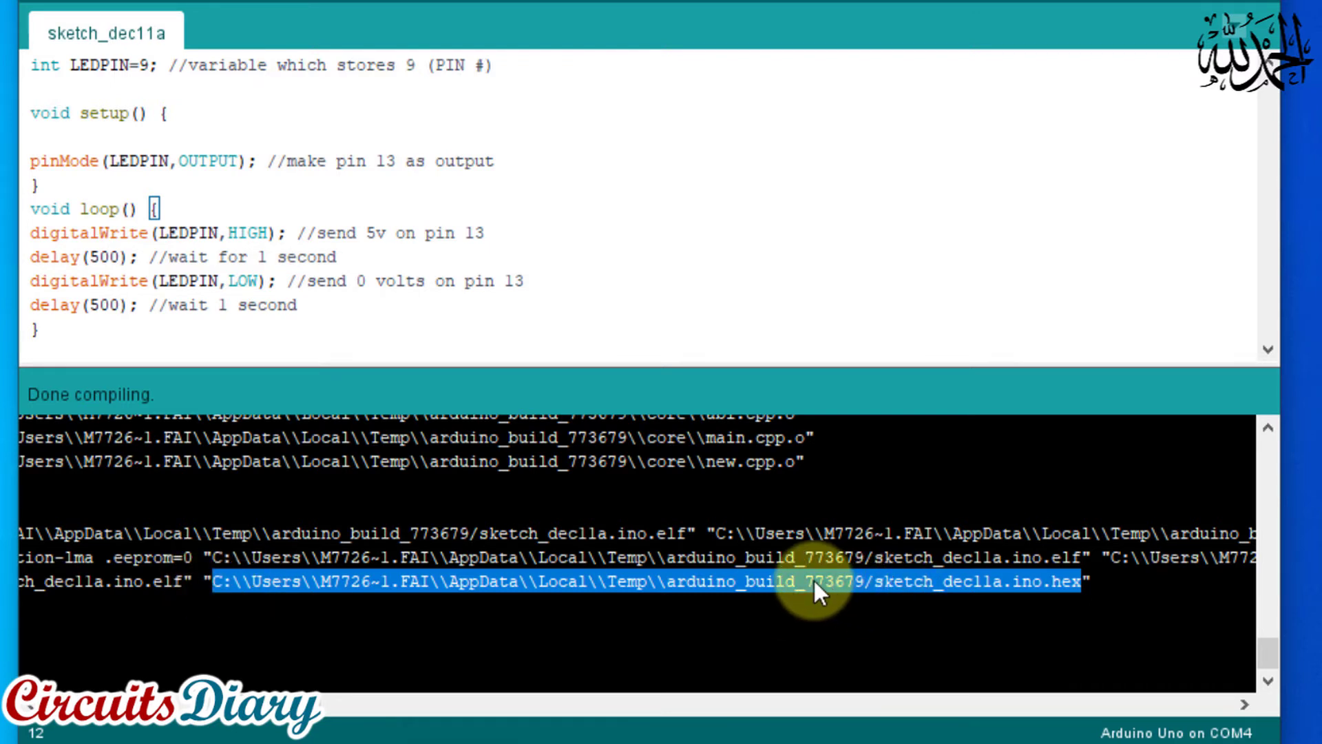
{"action": "key", "text": "ctrl+c"}
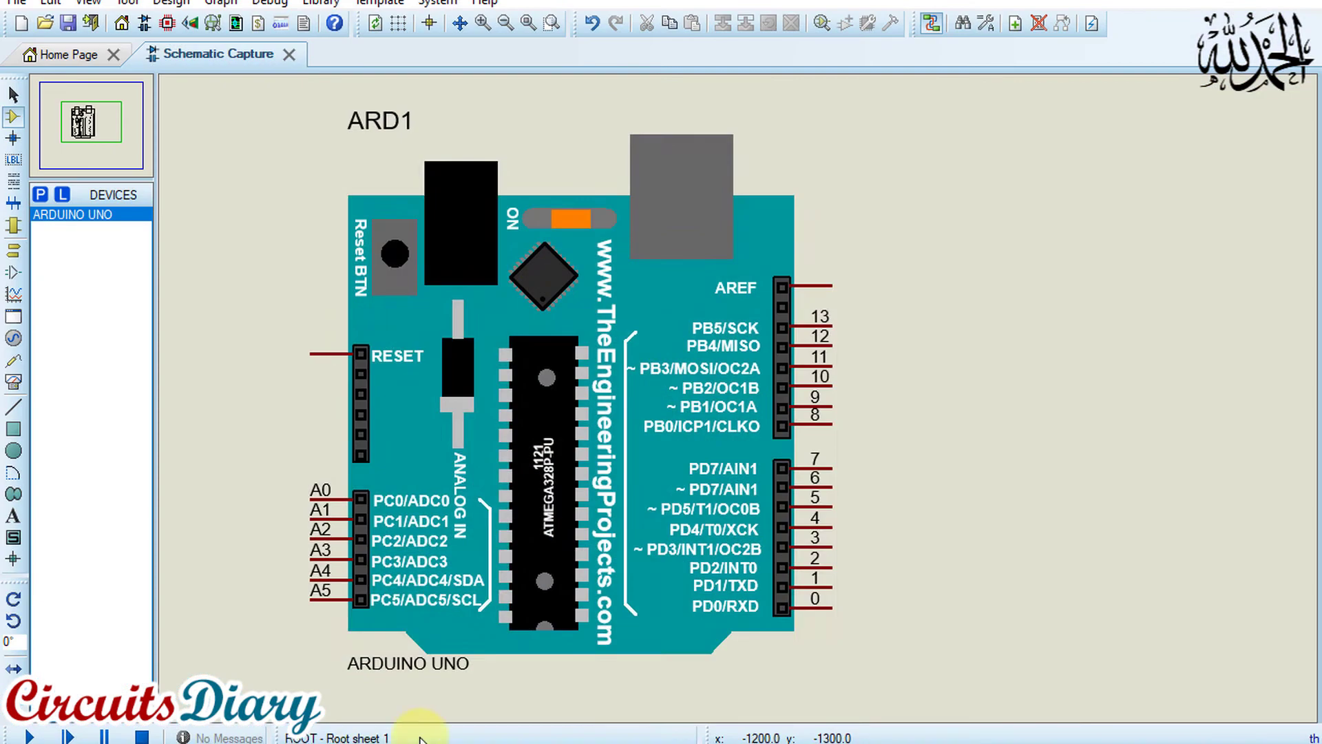
Switch to Proteus and set the ARDUINO UNO's program file to the copied sketch_dec11a.ino.hex path
{"action": "left_click", "coordinate": [560, 501]}
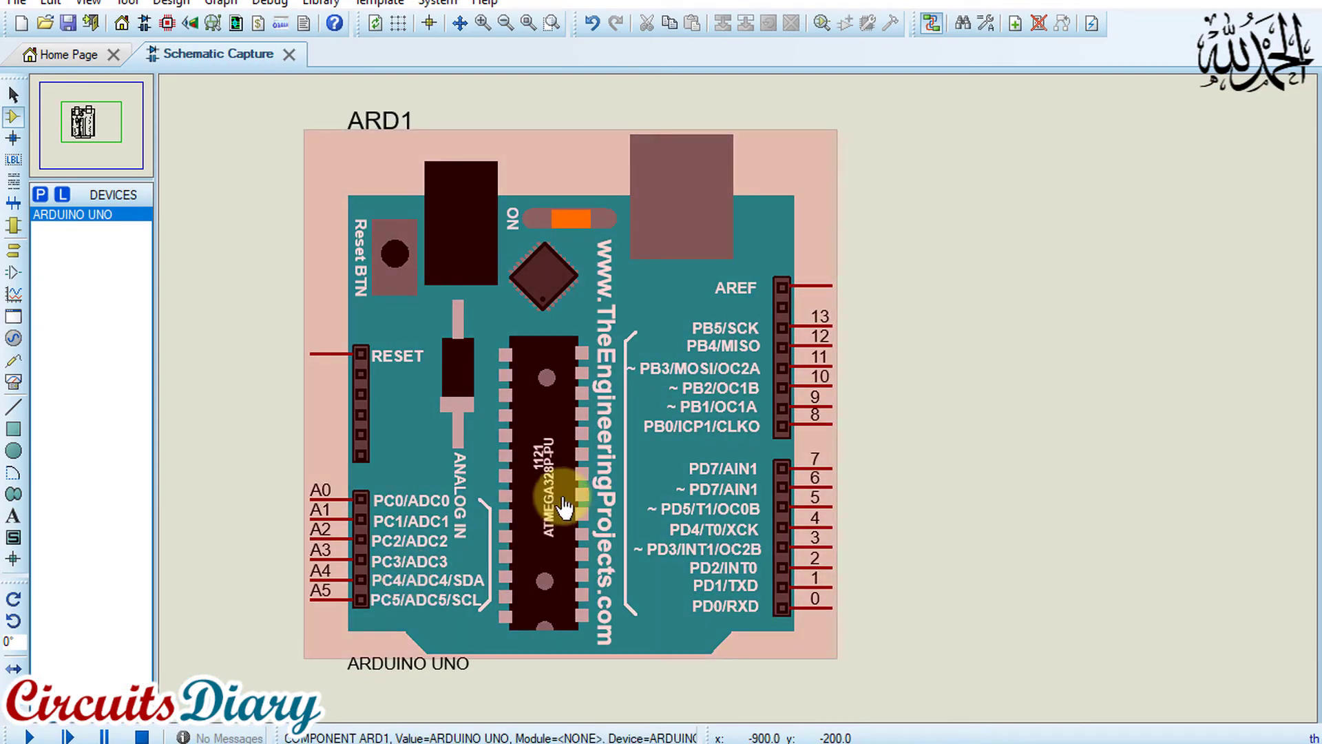
{"action": "scroll", "coordinate": [606, 475], "scroll_direction": "down", "scroll_amount": 1}
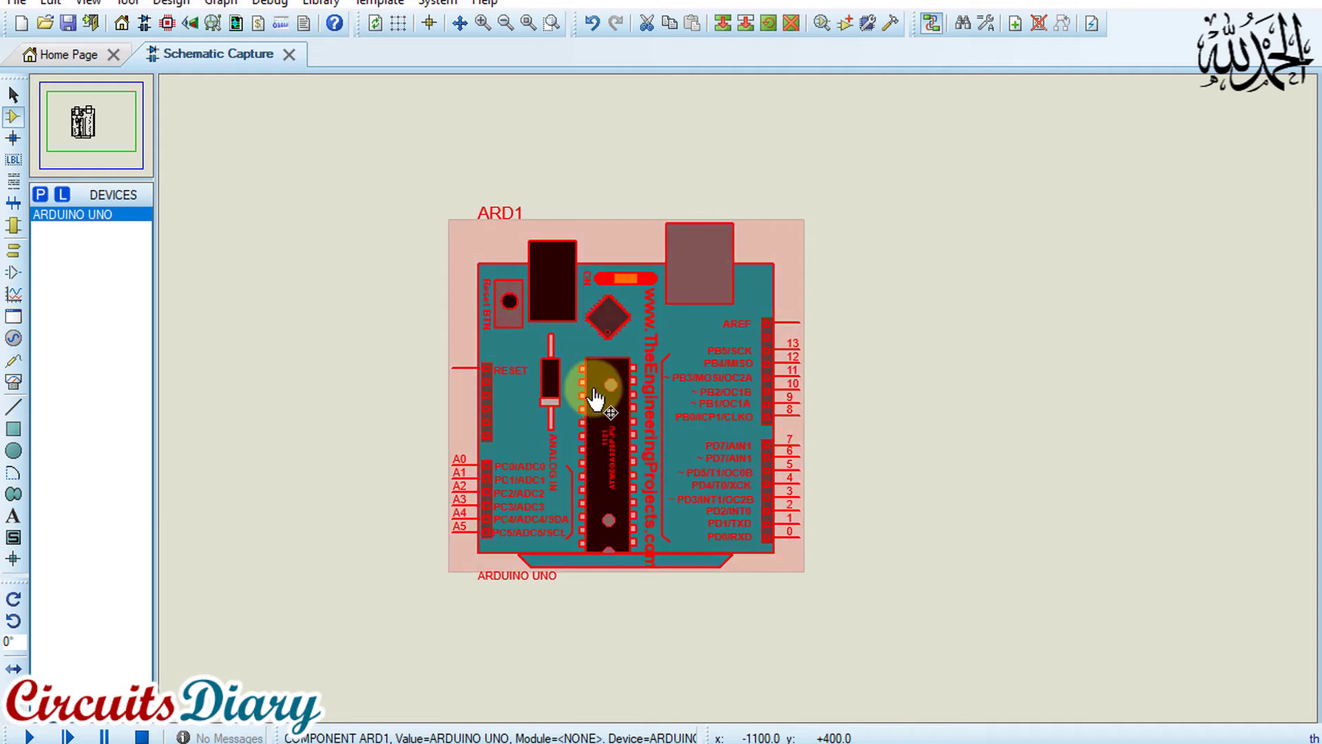
{"action": "double_click", "coordinate": [624, 432]}
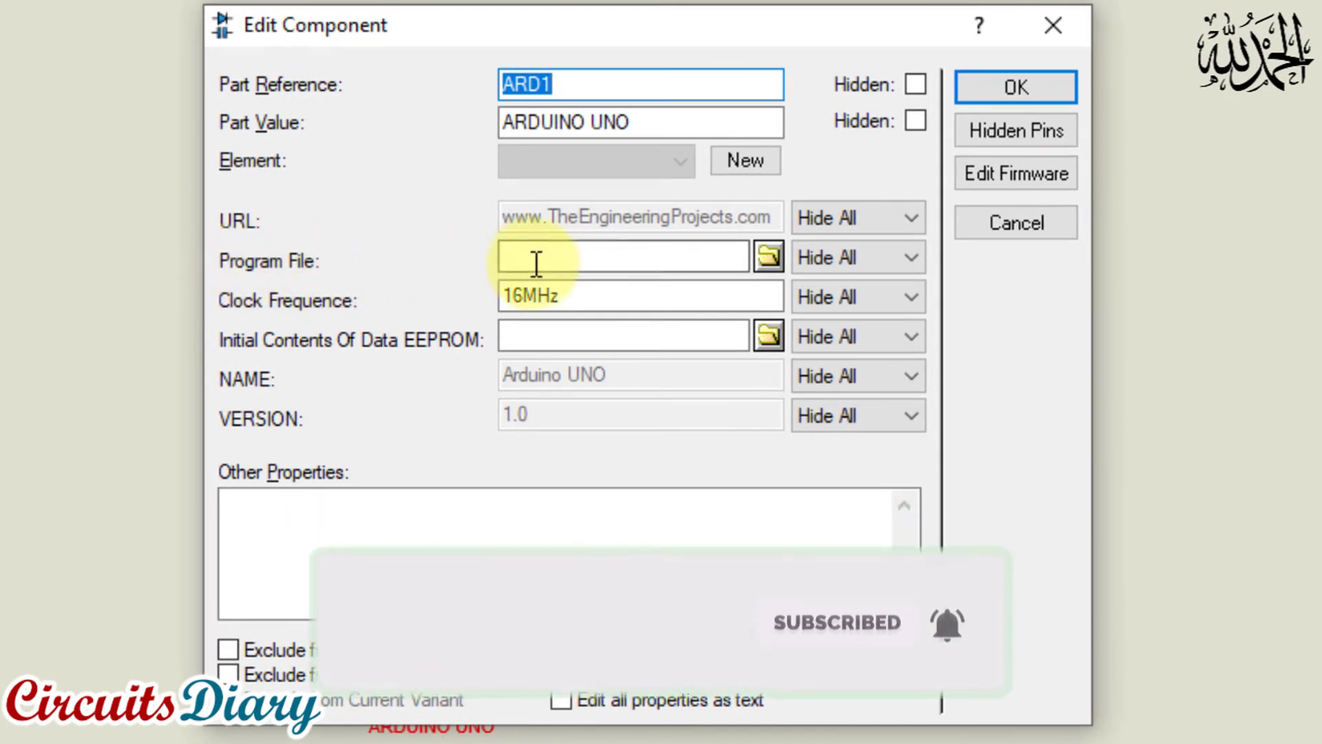
{"action": "left_click", "coordinate": [544, 258]}
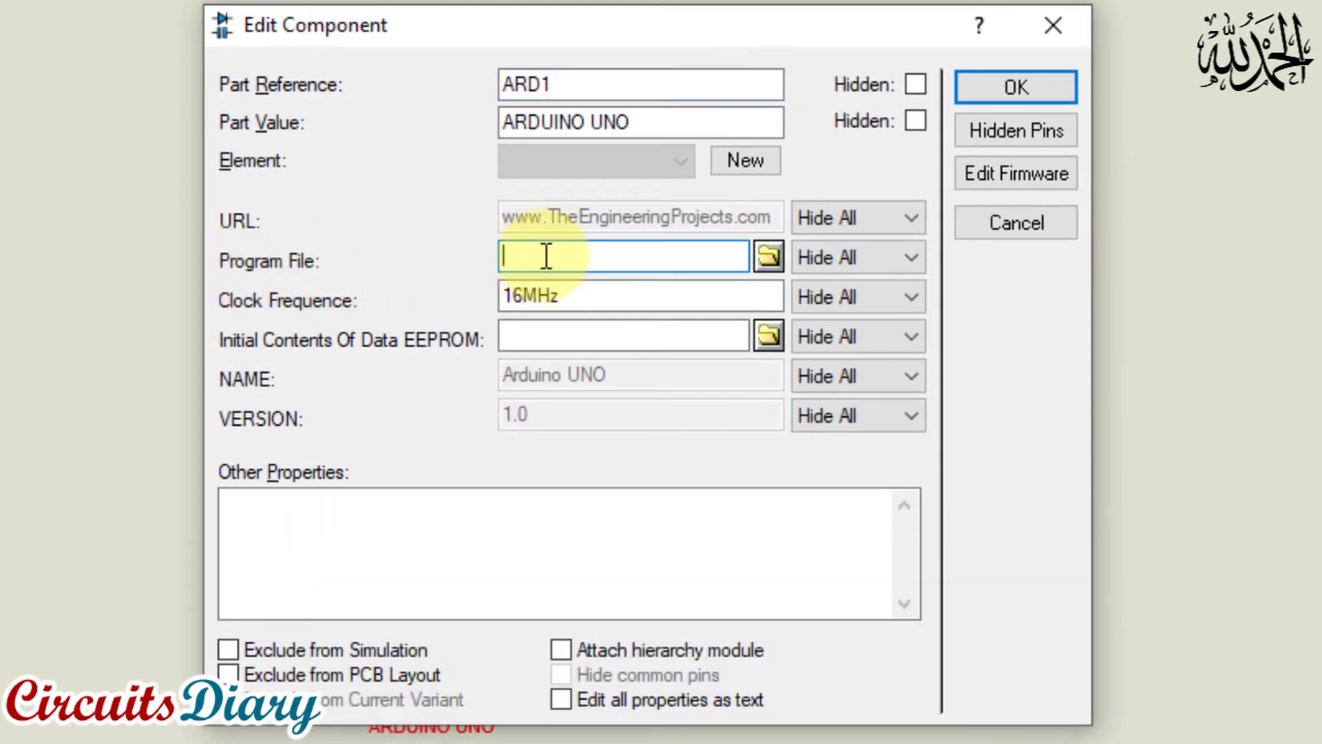
{"action": "key", "text": "ctrl+v"}
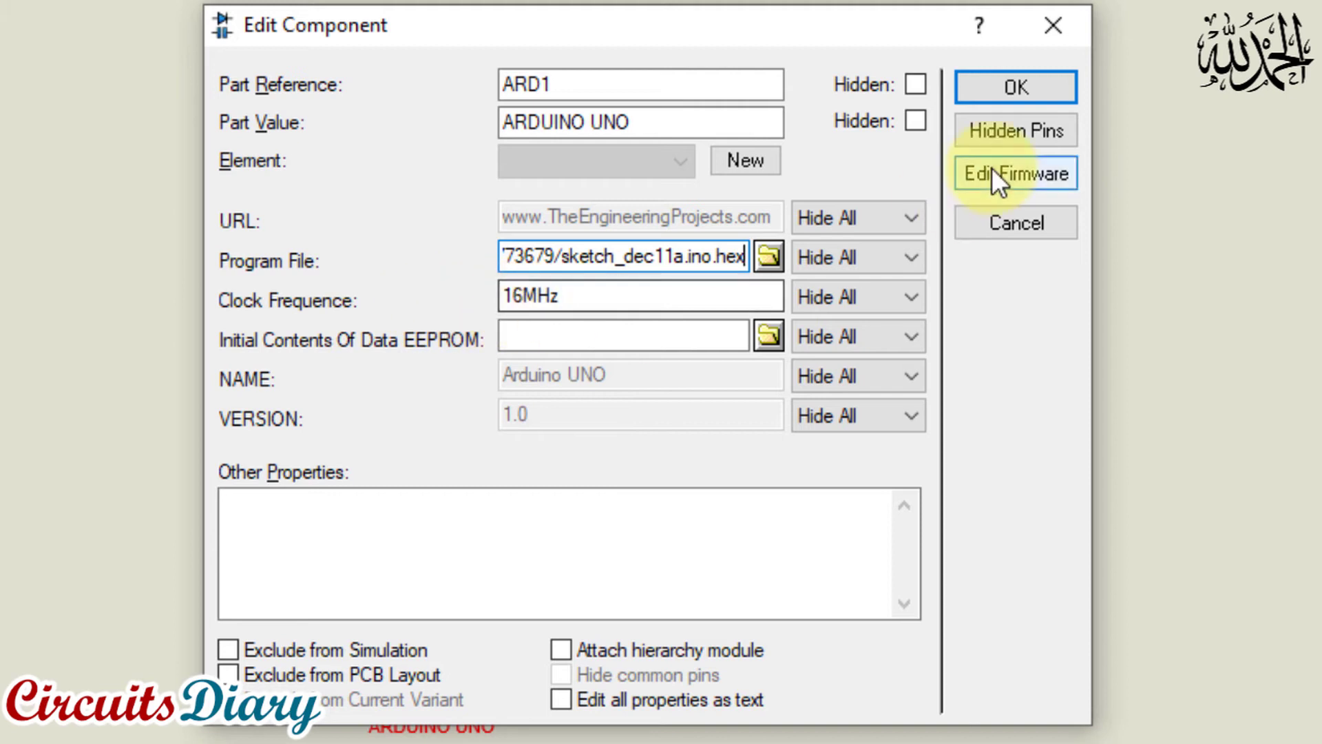
{"action": "left_click", "coordinate": [992, 86]}
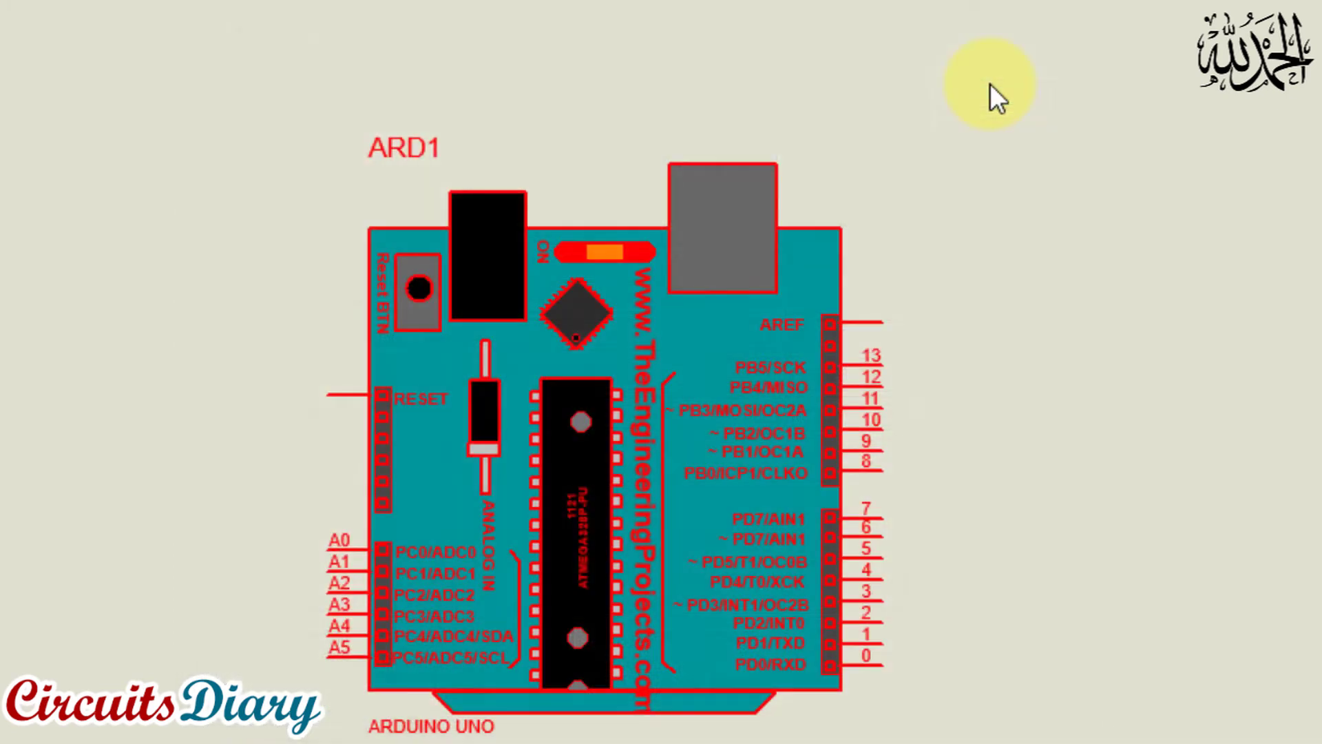
{"action": "left_click", "coordinate": [1024, 259]}
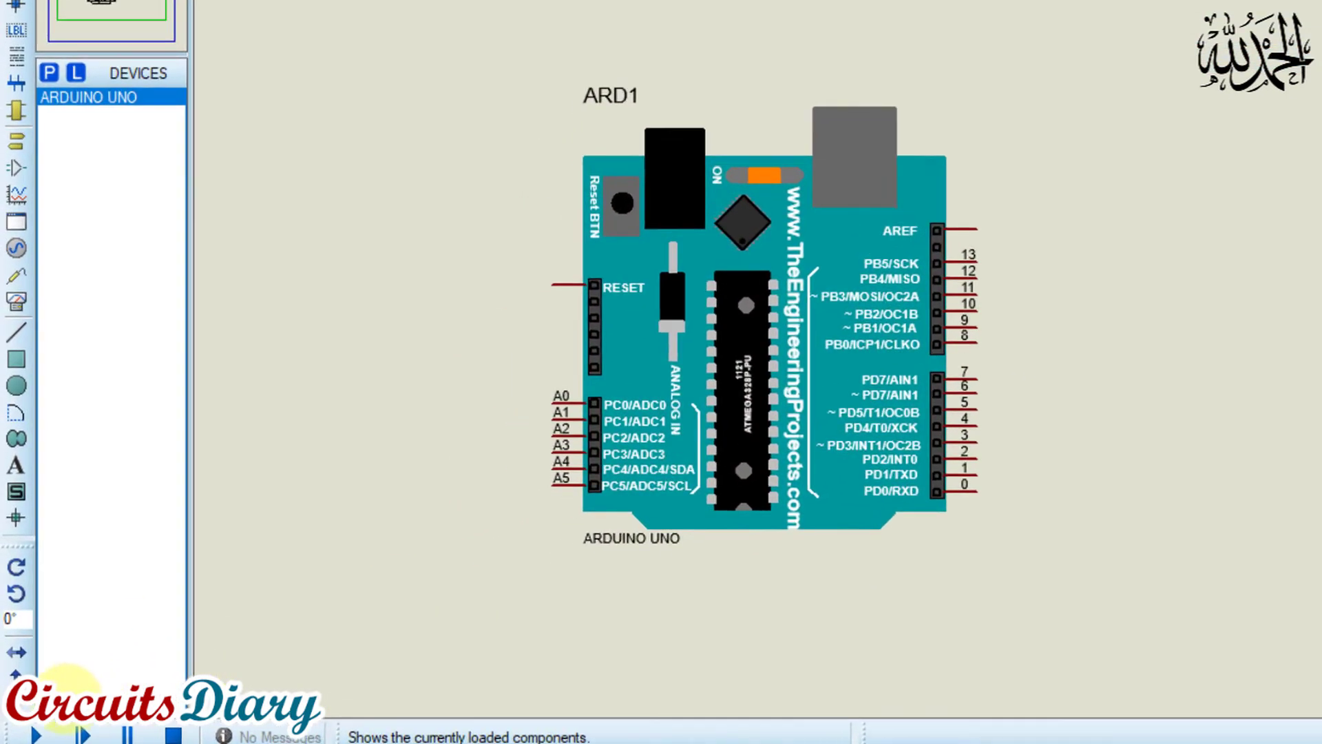
Run the simulation and examine the logic state indicator at pin 9 of the ARDUINO UNO up close
{"action": "left_click", "coordinate": [49, 735]}
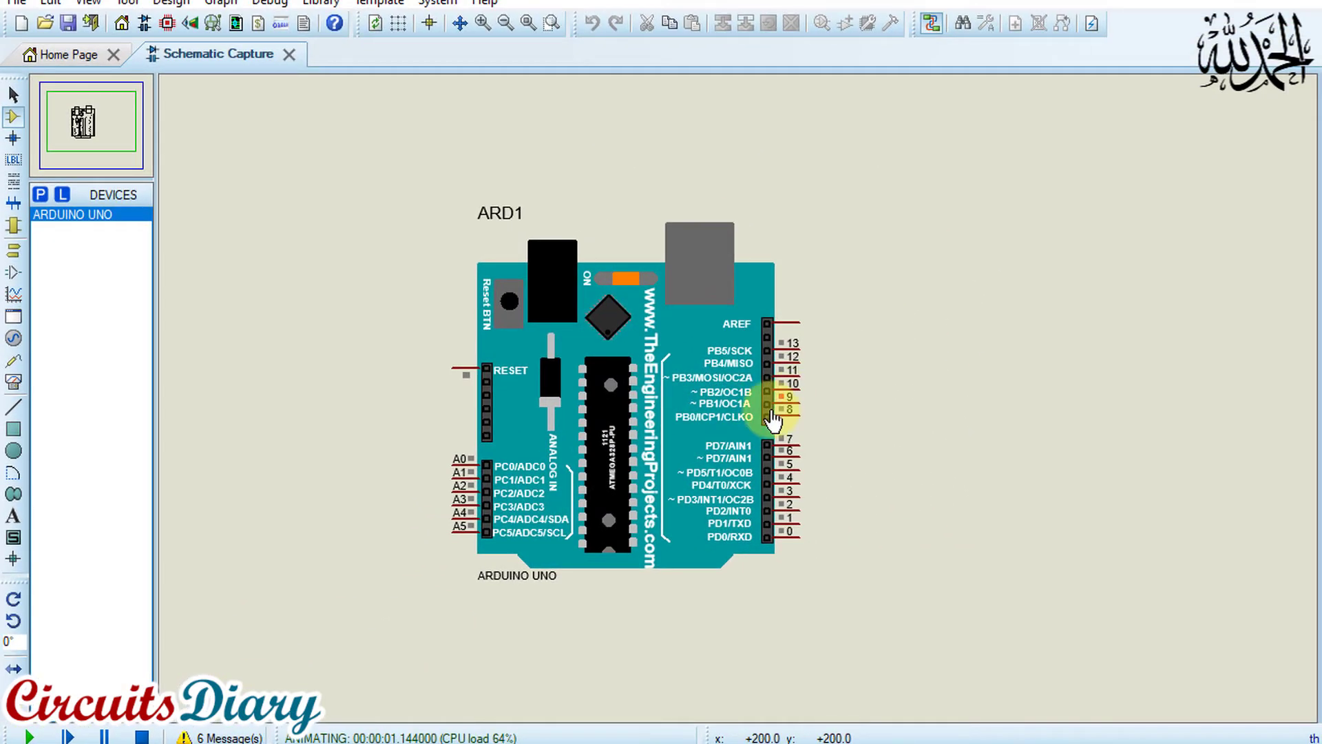
{"action": "scroll", "coordinate": [778, 417], "scroll_direction": "up", "scroll_amount": 1}
{"action": "scroll", "coordinate": [843, 376], "scroll_direction": "up", "scroll_amount": 2}
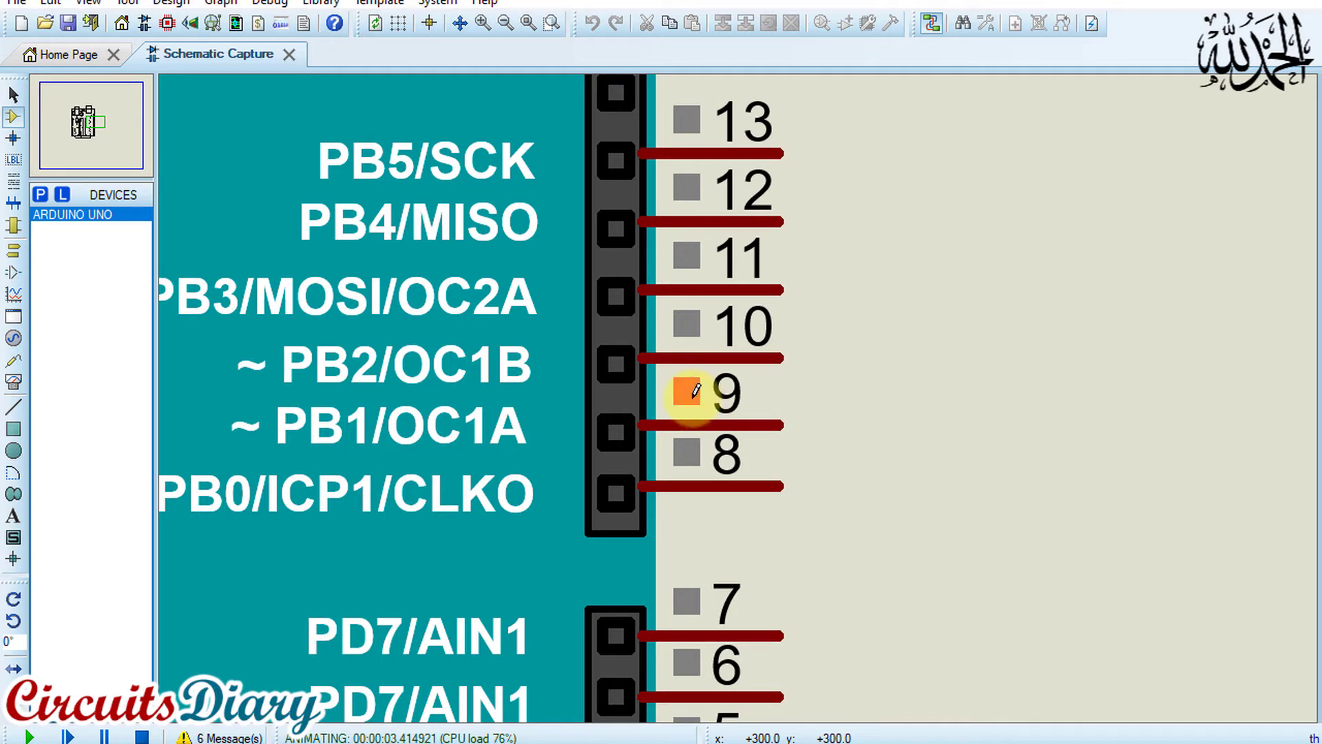
Search the device library for "res" and add the generic RES resistor with the RES40 package to the device list
{"action": "scroll", "coordinate": [688, 393], "scroll_direction": "down", "scroll_amount": 4}
{"action": "scroll", "coordinate": [523, 620], "scroll_direction": "up", "scroll_amount": 1}
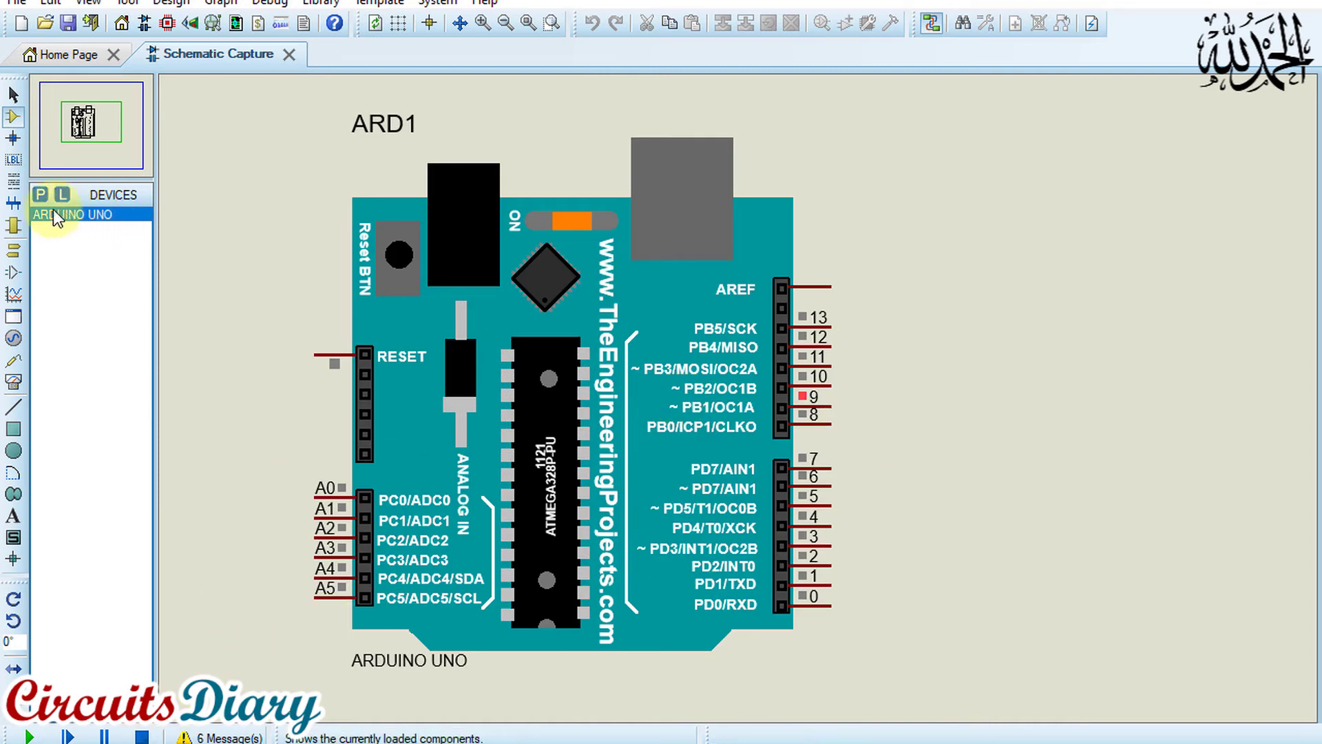
{"action": "left_click", "coordinate": [40, 195]}
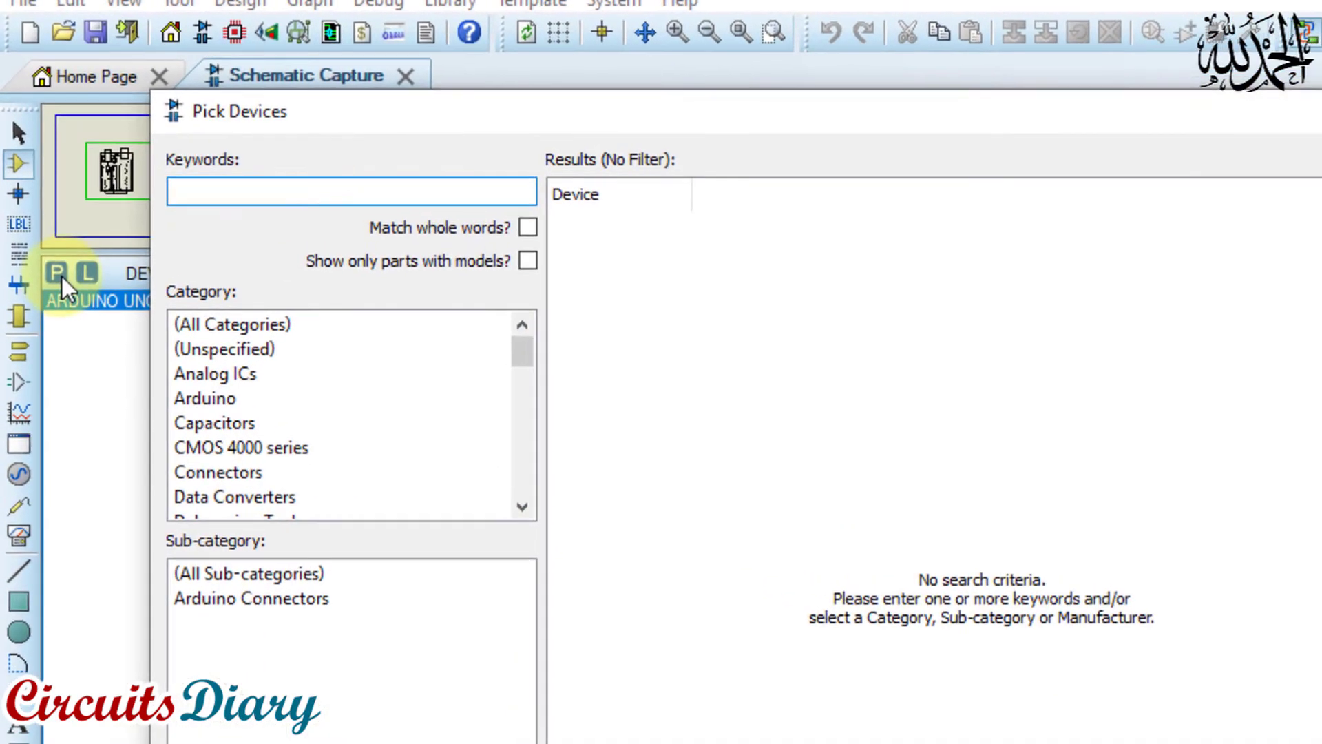
{"action": "left_click", "coordinate": [203, 185]}
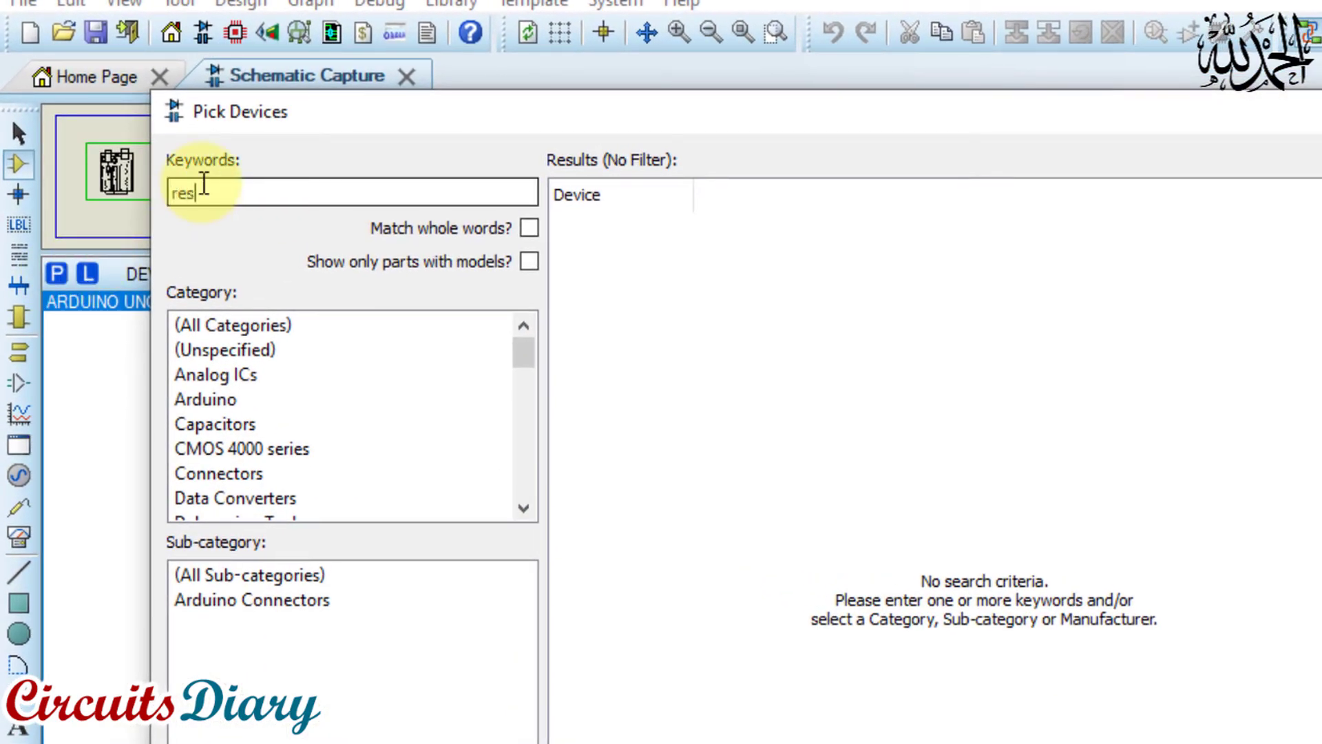
{"action": "type", "text": "res"}
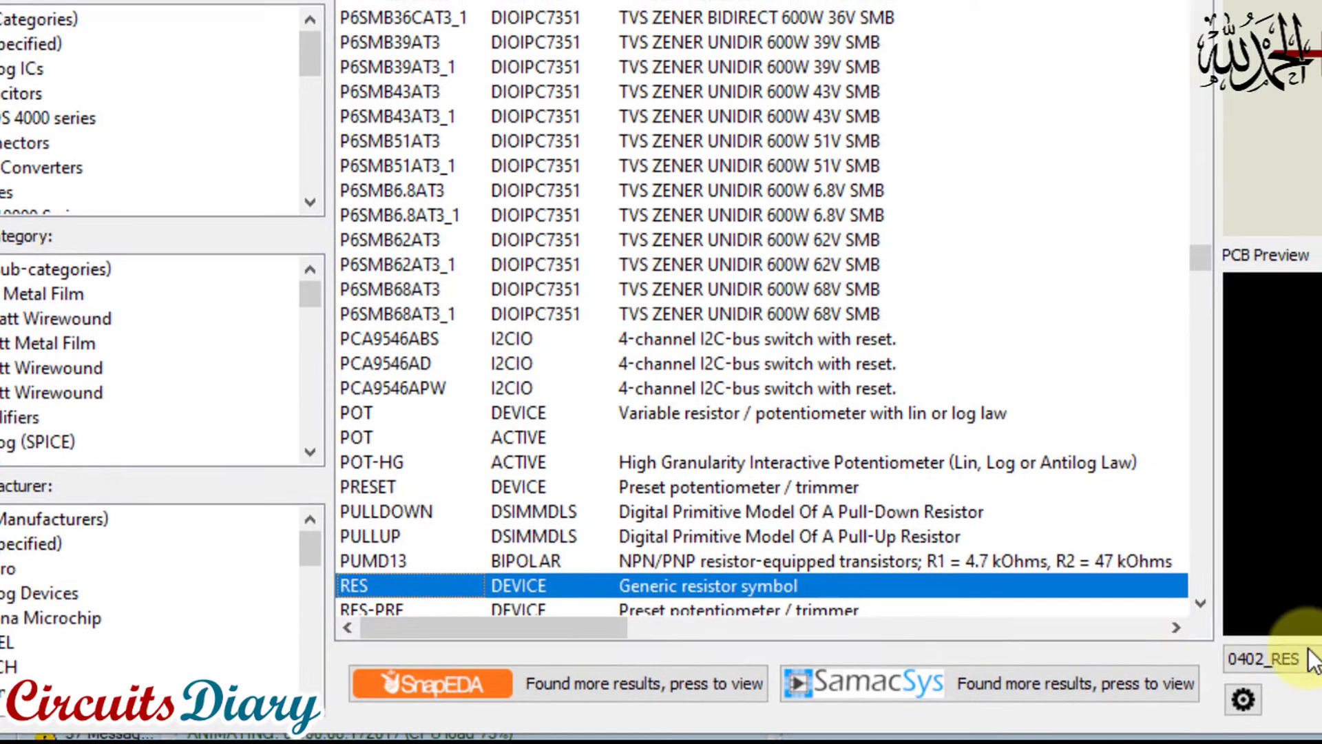
{"action": "left_click", "coordinate": [1295, 662]}
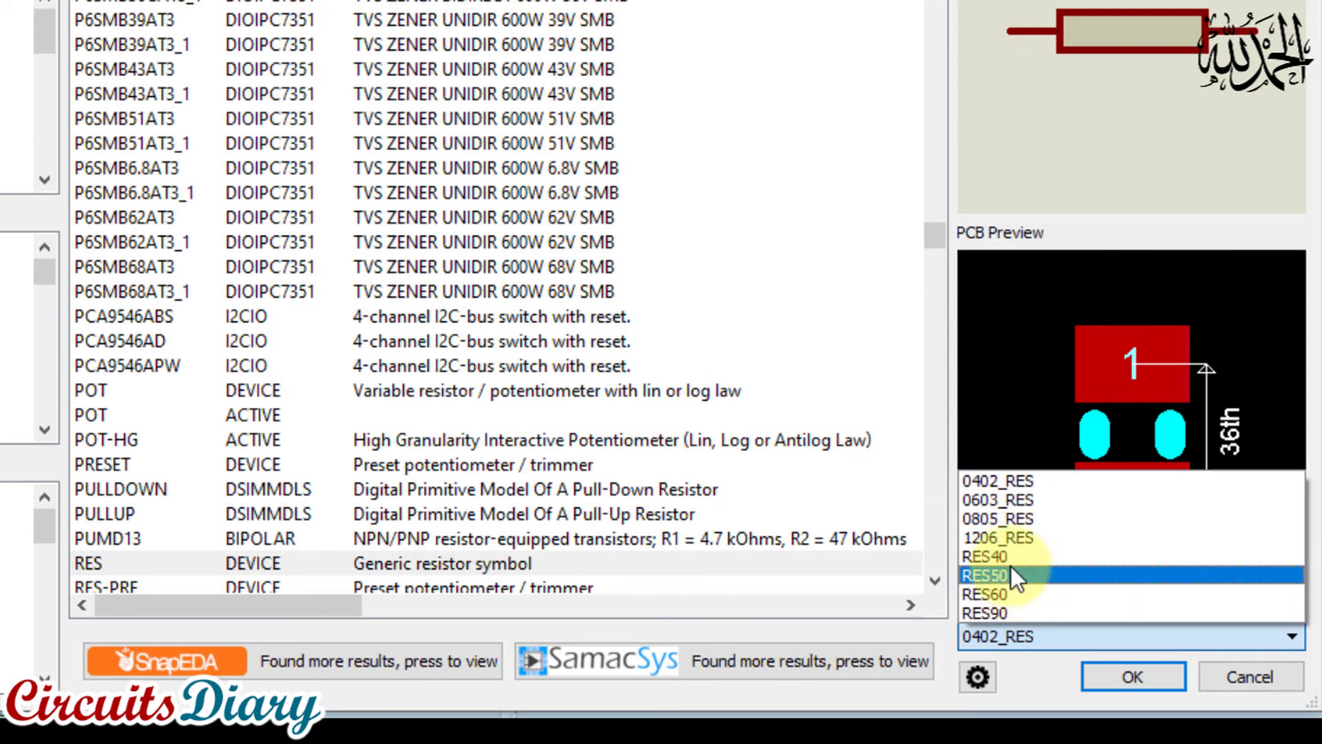
{"action": "left_click", "coordinate": [986, 555]}
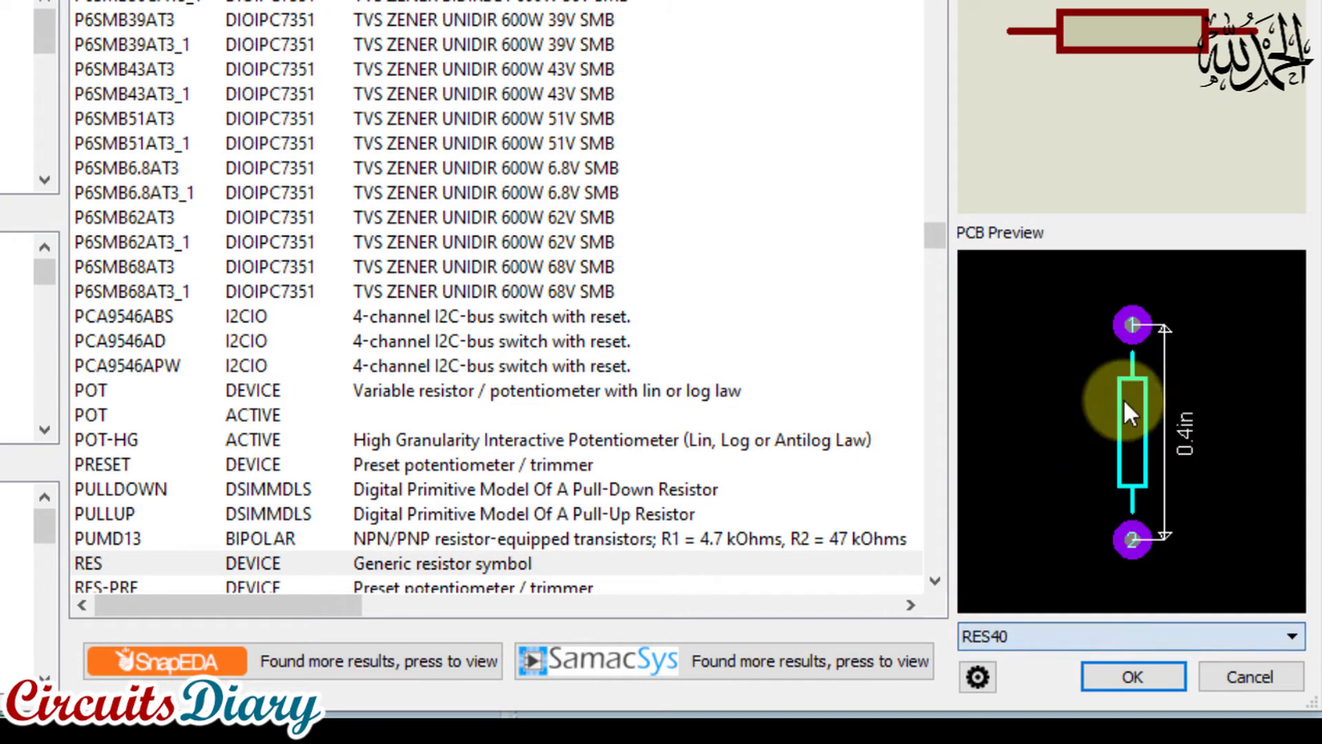
{"action": "left_click", "coordinate": [102, 562]}
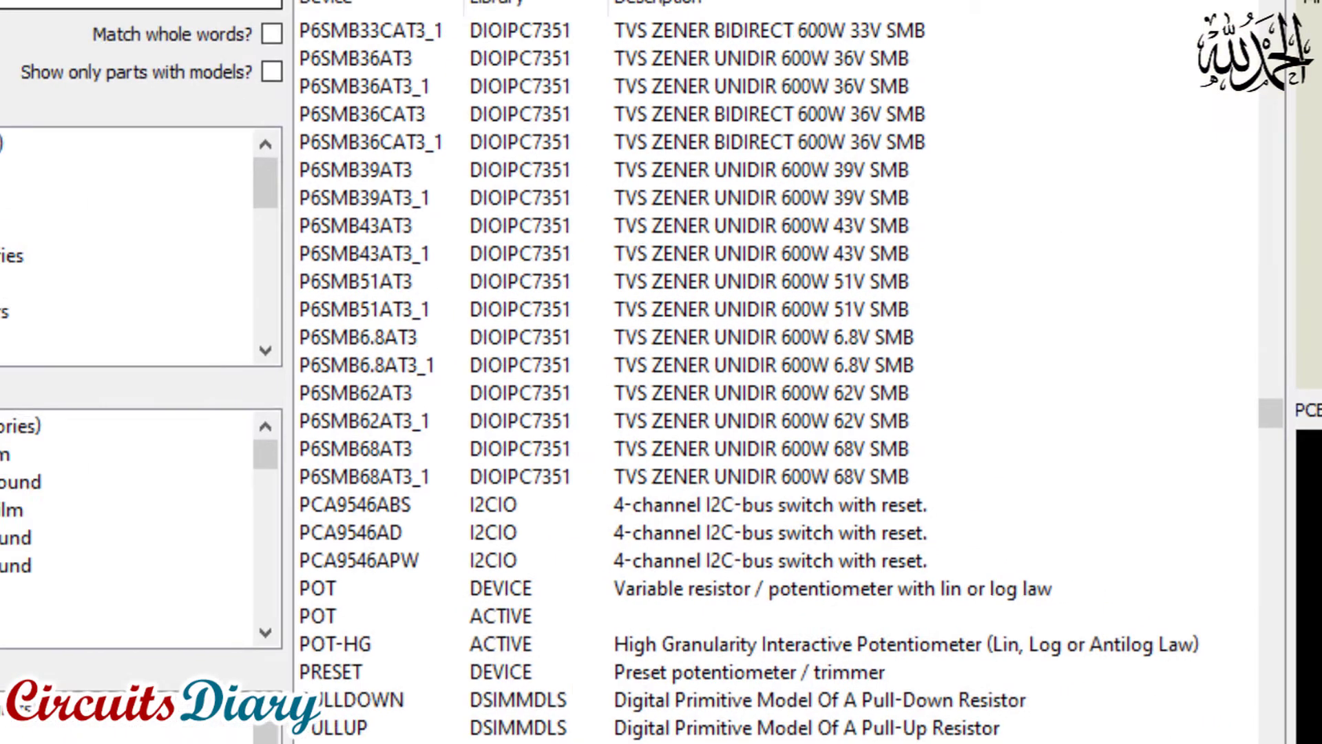
Search the device library for "led" and add the animated LED-YELLOW model to the device list
{"action": "type", "text": "led"}
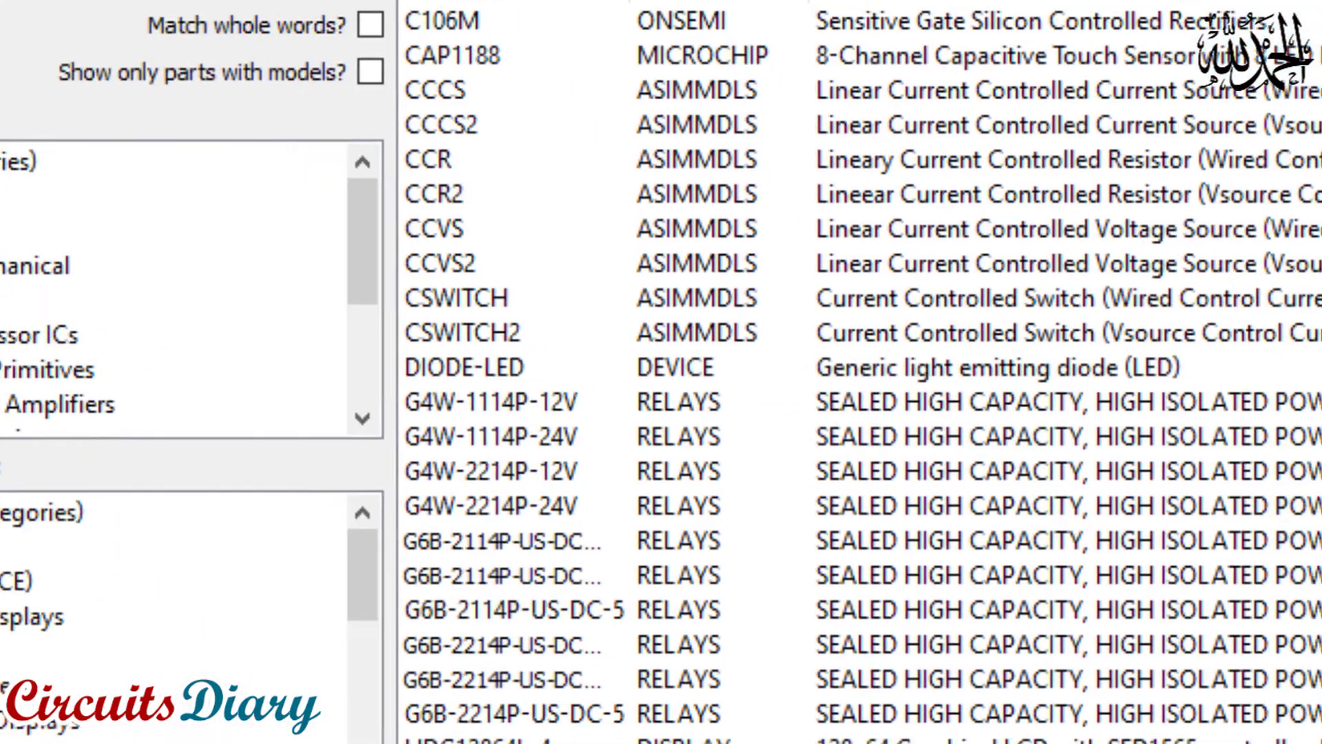
{"action": "scroll", "coordinate": [453, 361], "scroll_direction": "down", "scroll_amount": 2}
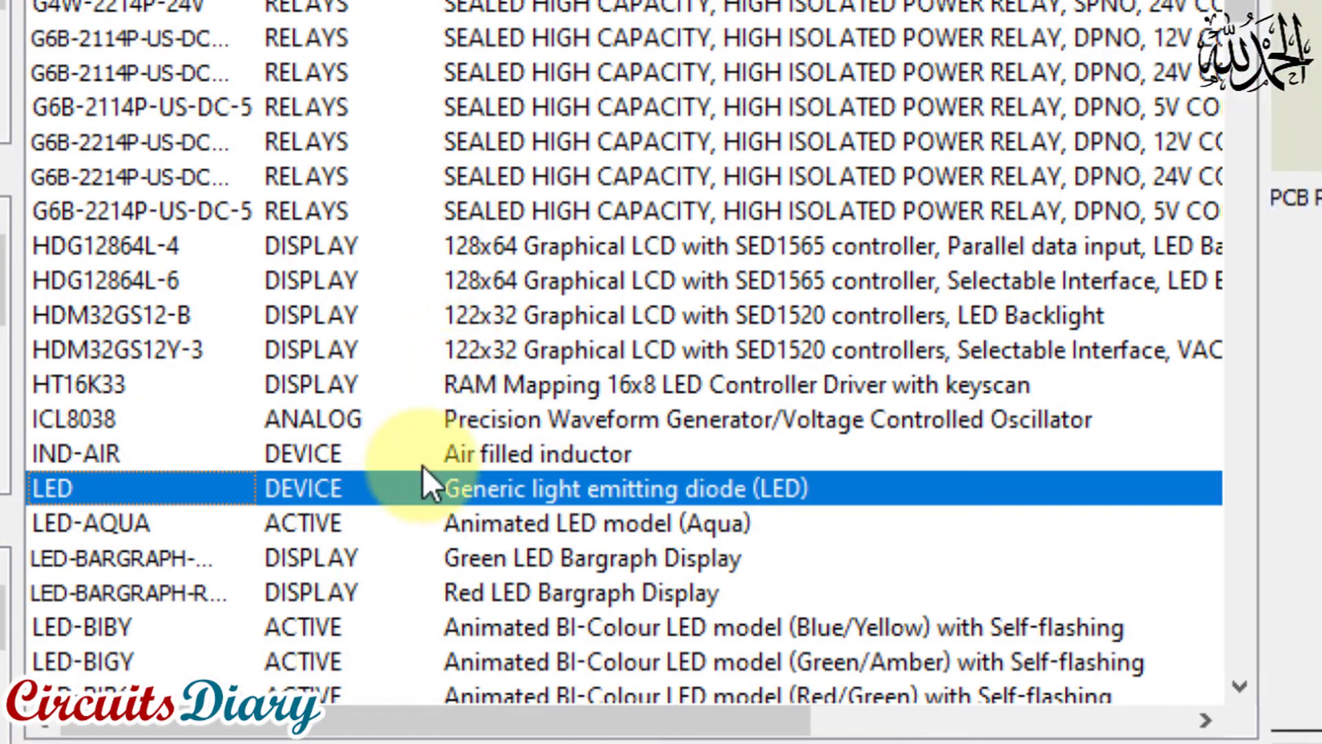
{"action": "scroll", "coordinate": [423, 465], "scroll_direction": "down", "scroll_amount": 3}
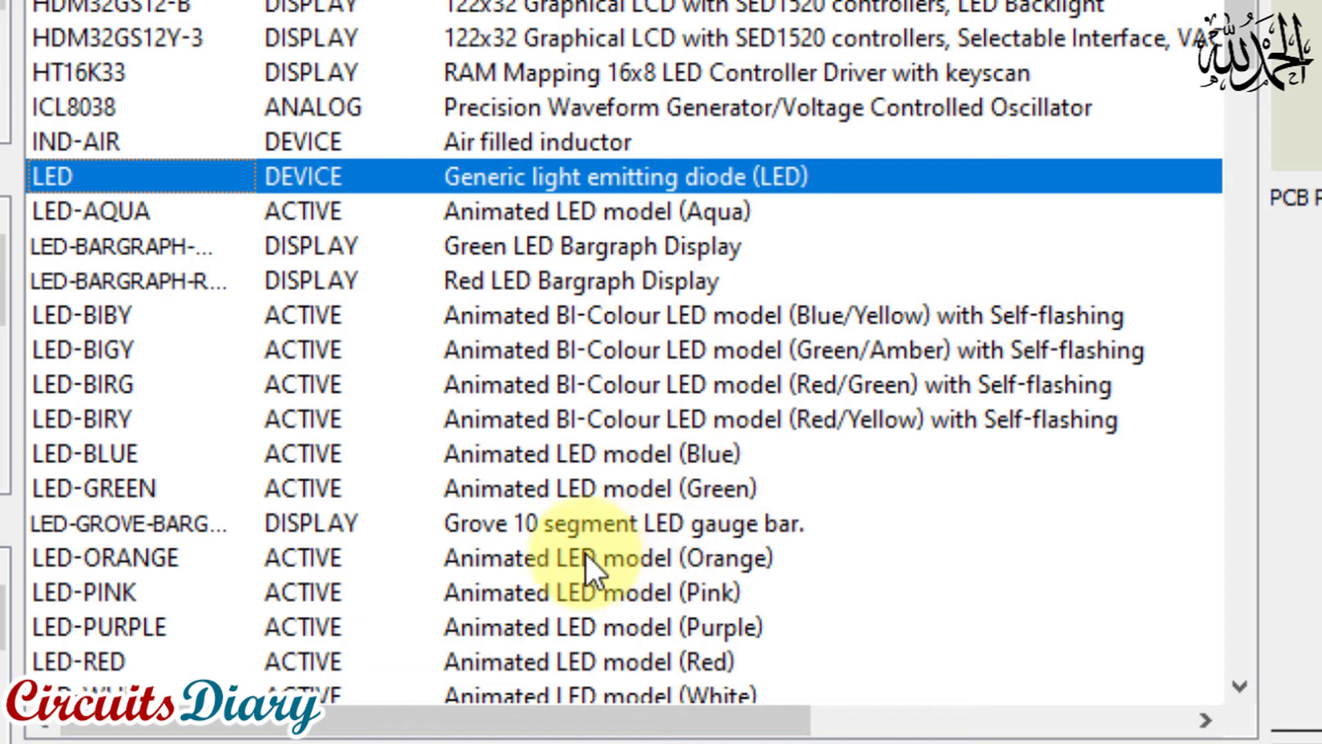
{"action": "scroll", "coordinate": [630, 494], "scroll_direction": "down", "scroll_amount": 1}
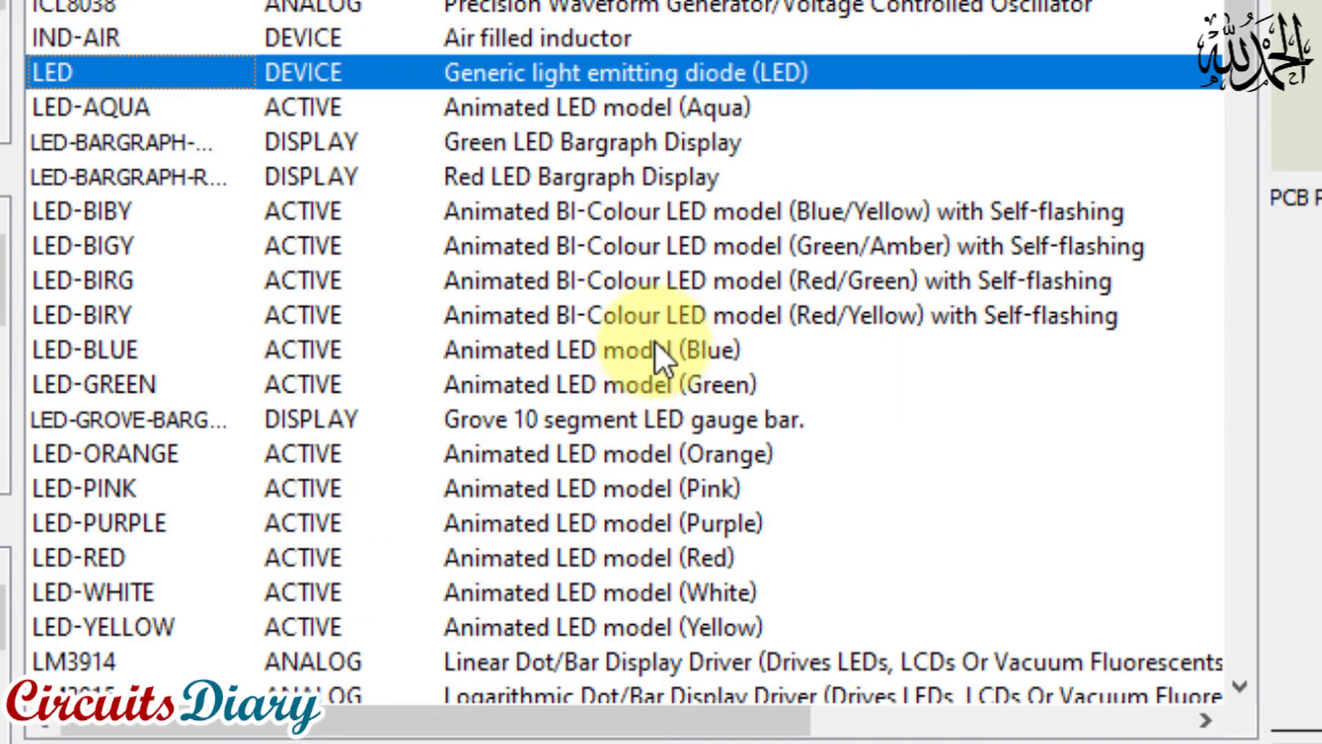
{"action": "left_click", "coordinate": [549, 349]}
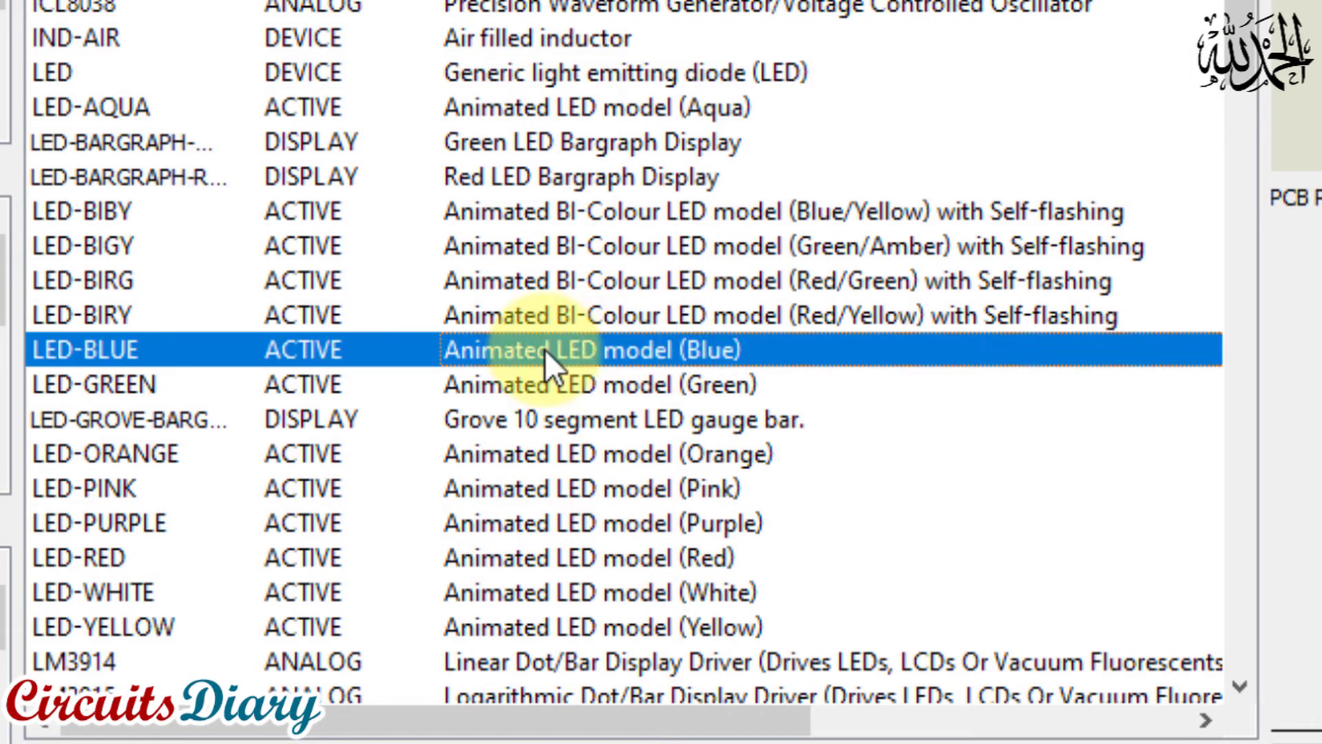
{"action": "left_click", "coordinate": [758, 388]}
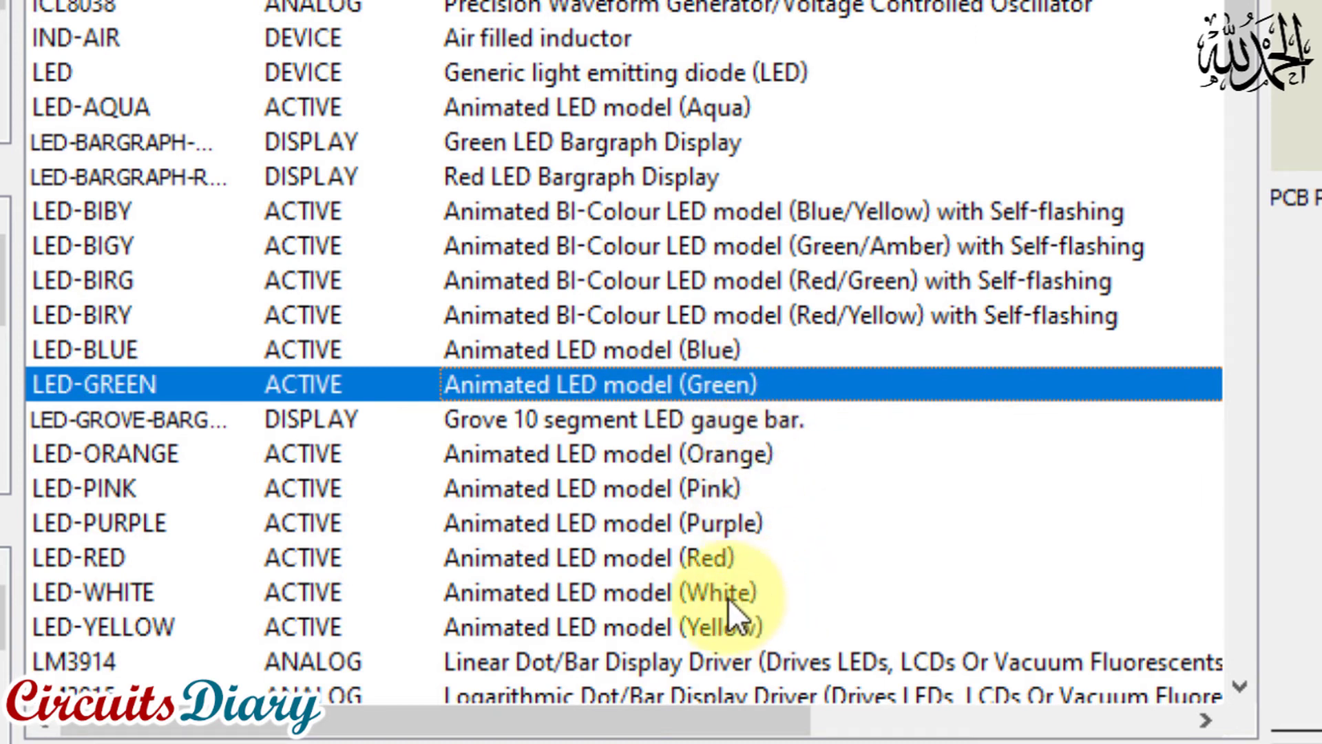
{"action": "left_click", "coordinate": [467, 623]}
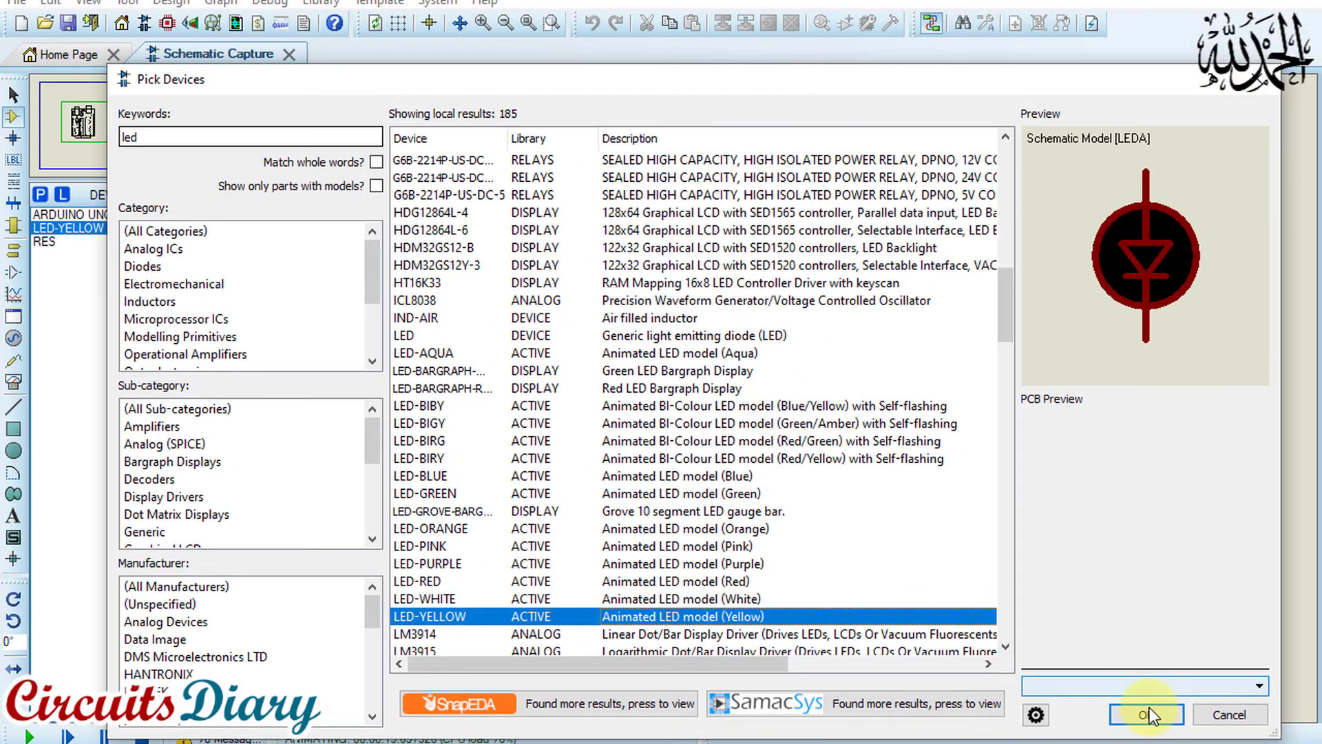
{"action": "left_click", "coordinate": [1146, 714]}
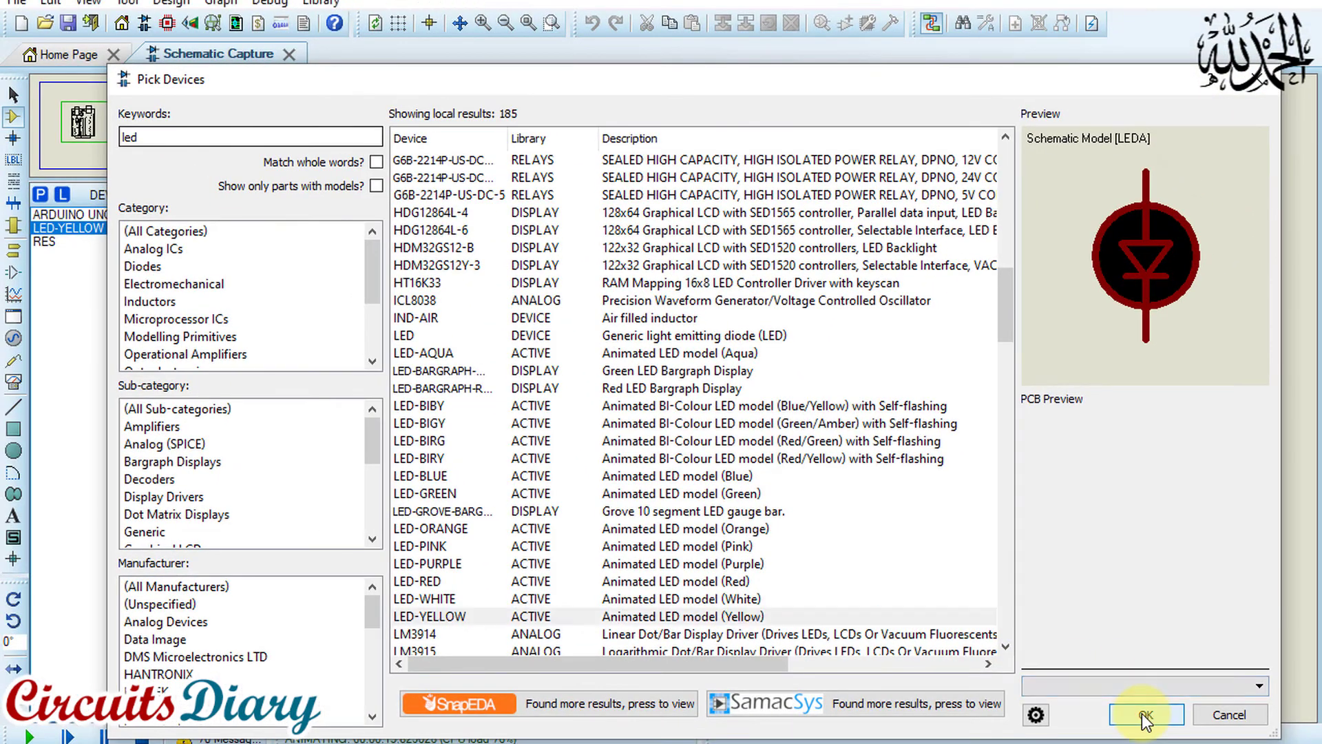
Choose the RES device for placement and stop the running simulation
{"action": "left_click", "coordinate": [93, 214]}
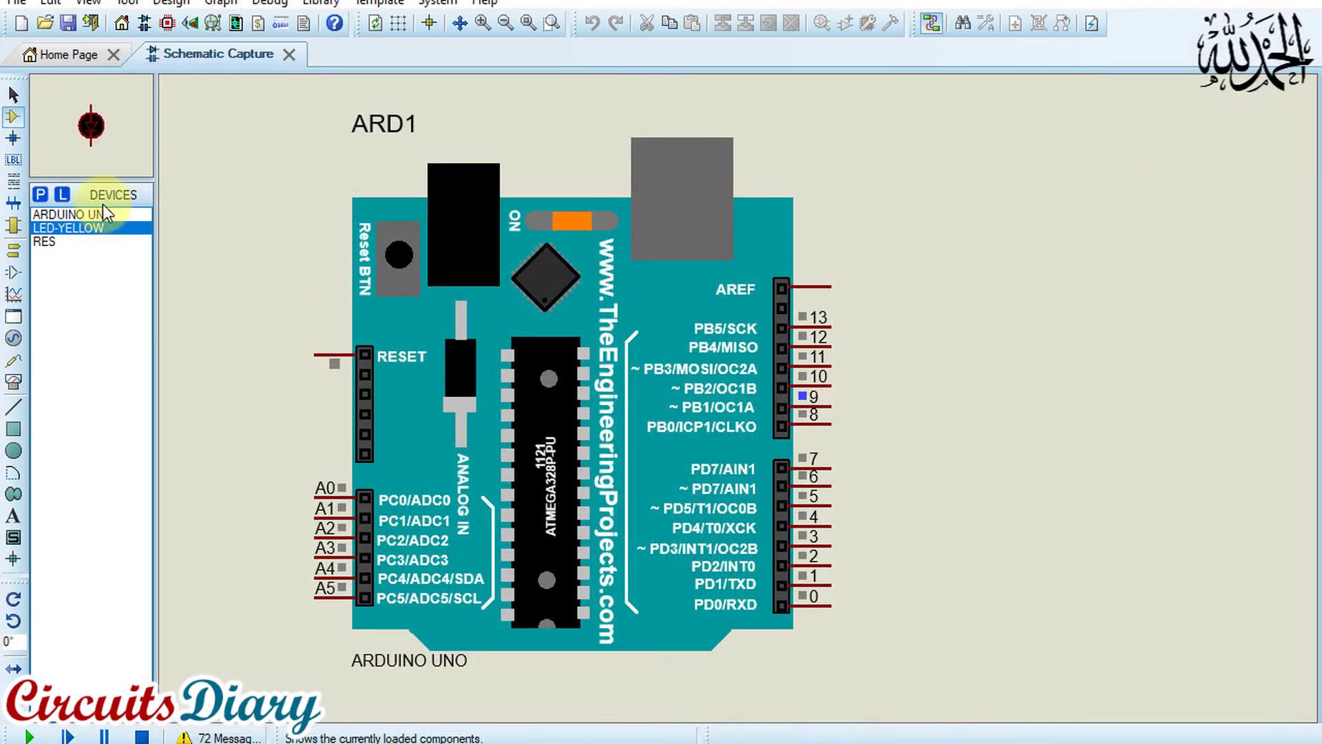
{"action": "left_click", "coordinate": [76, 228]}
{"action": "left_click", "coordinate": [53, 245]}
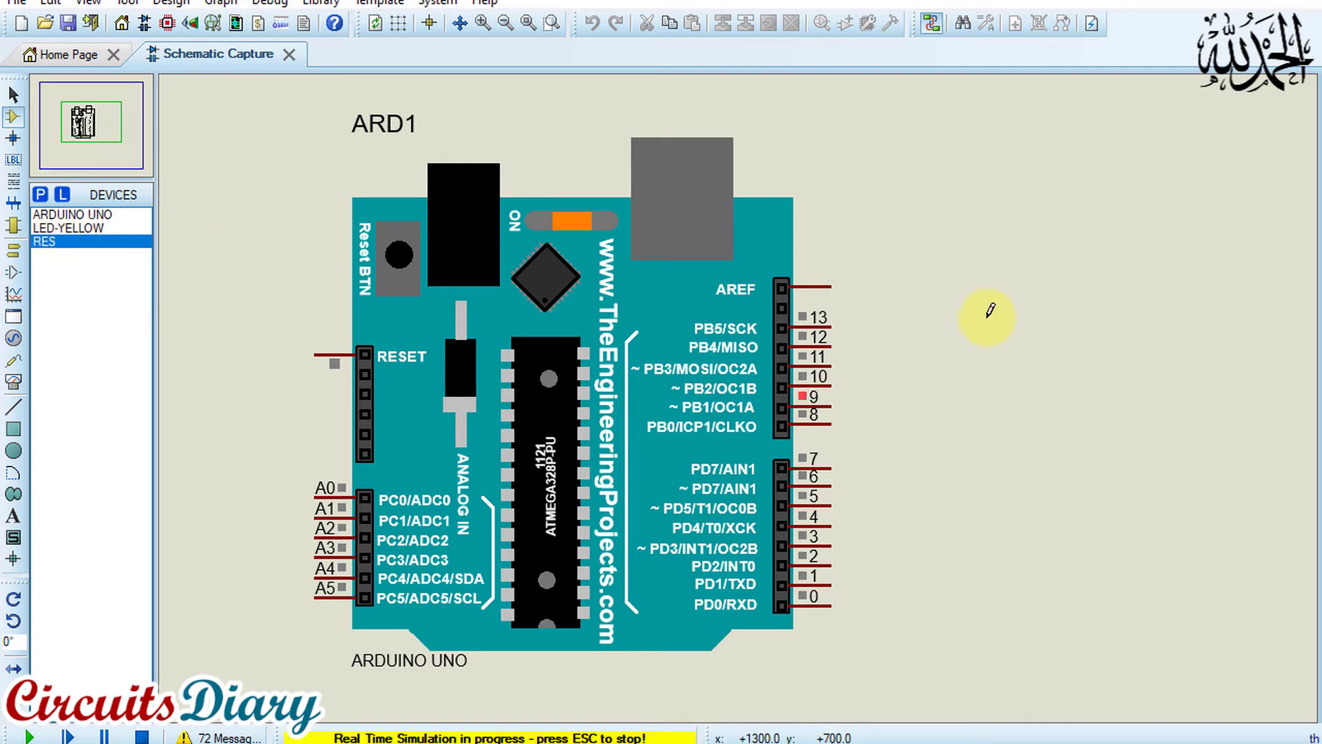
{"action": "left_click", "coordinate": [141, 736]}
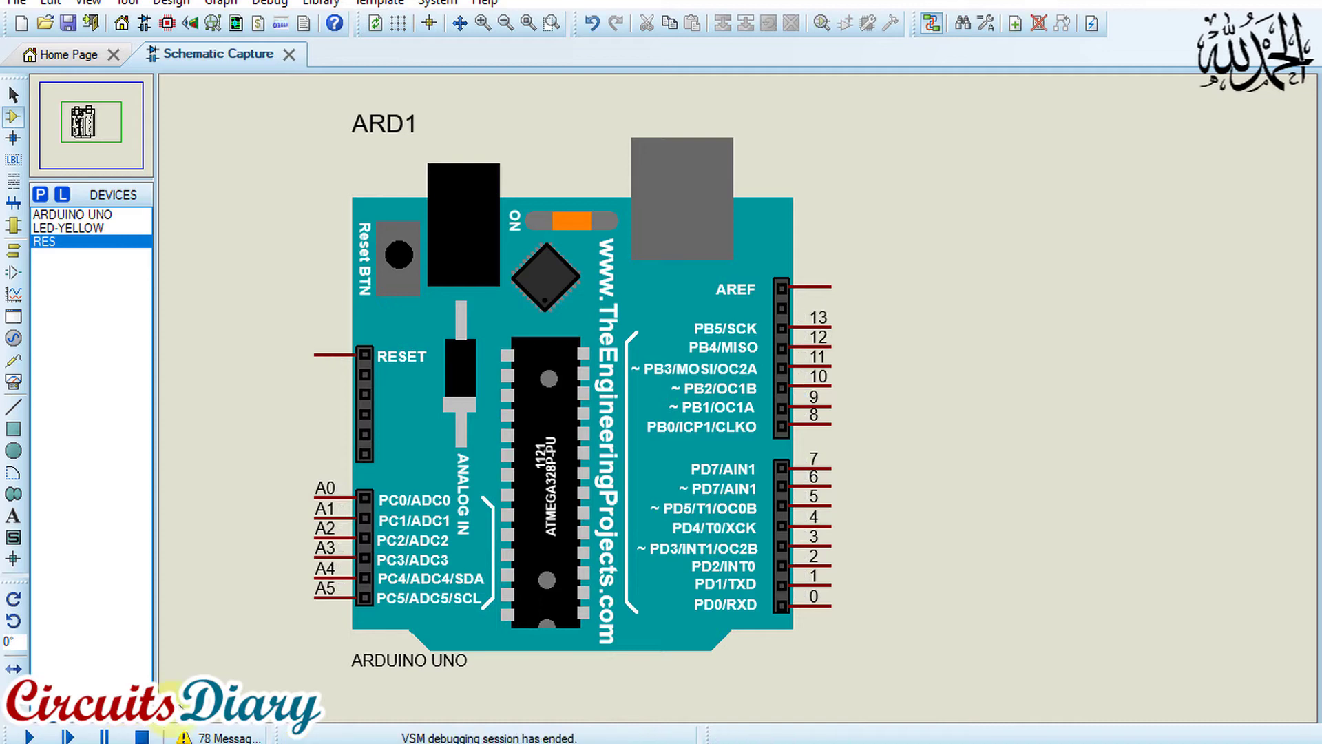
Place the resistor to the right of the ARDUINO UNO and wire its left terminal to pin 9
{"action": "left_click", "coordinate": [933, 385]}
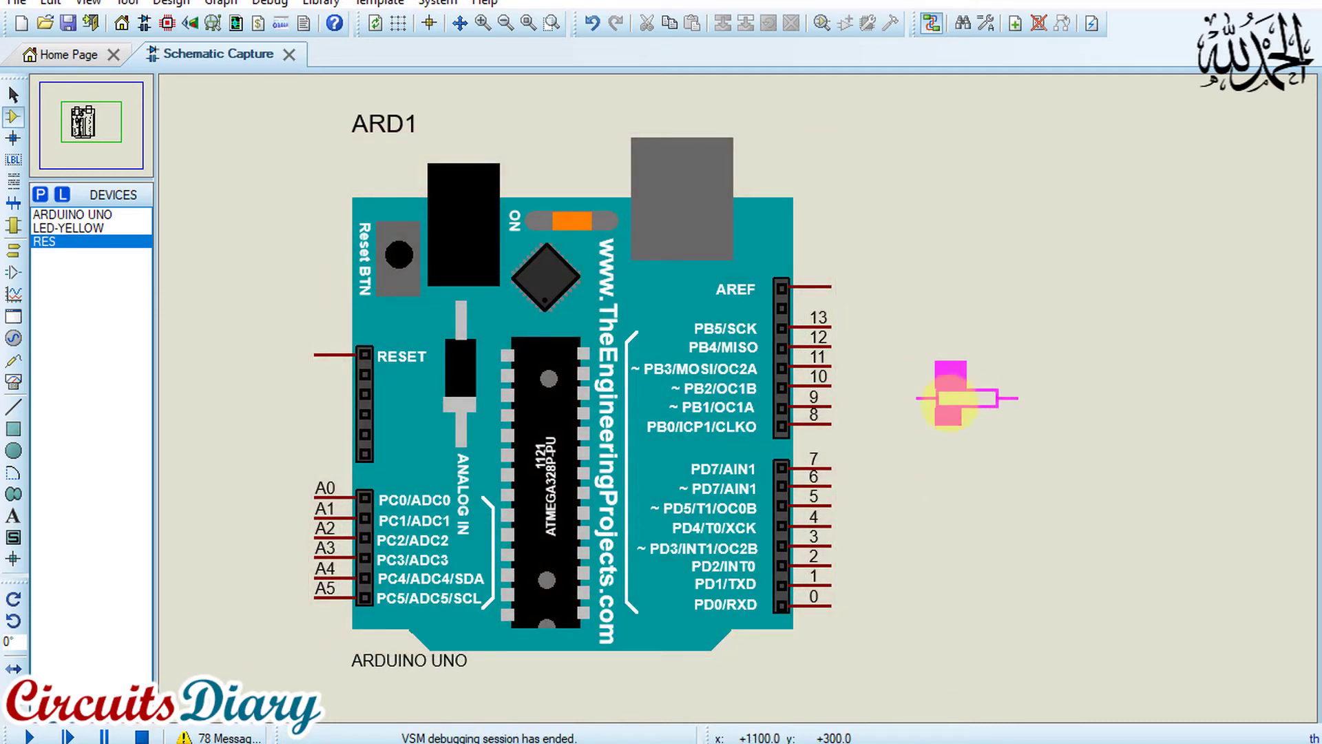
{"action": "left_click", "coordinate": [948, 418]}
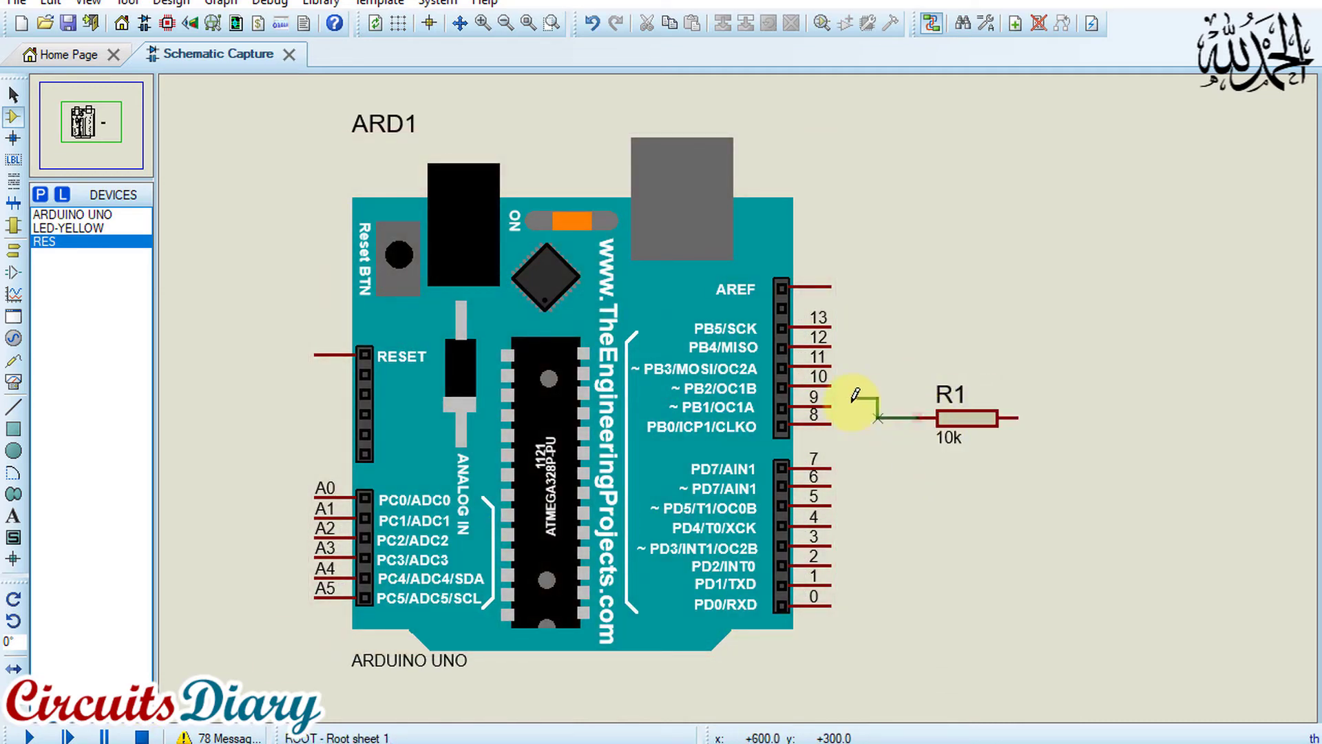
{"action": "left_click", "coordinate": [828, 407]}
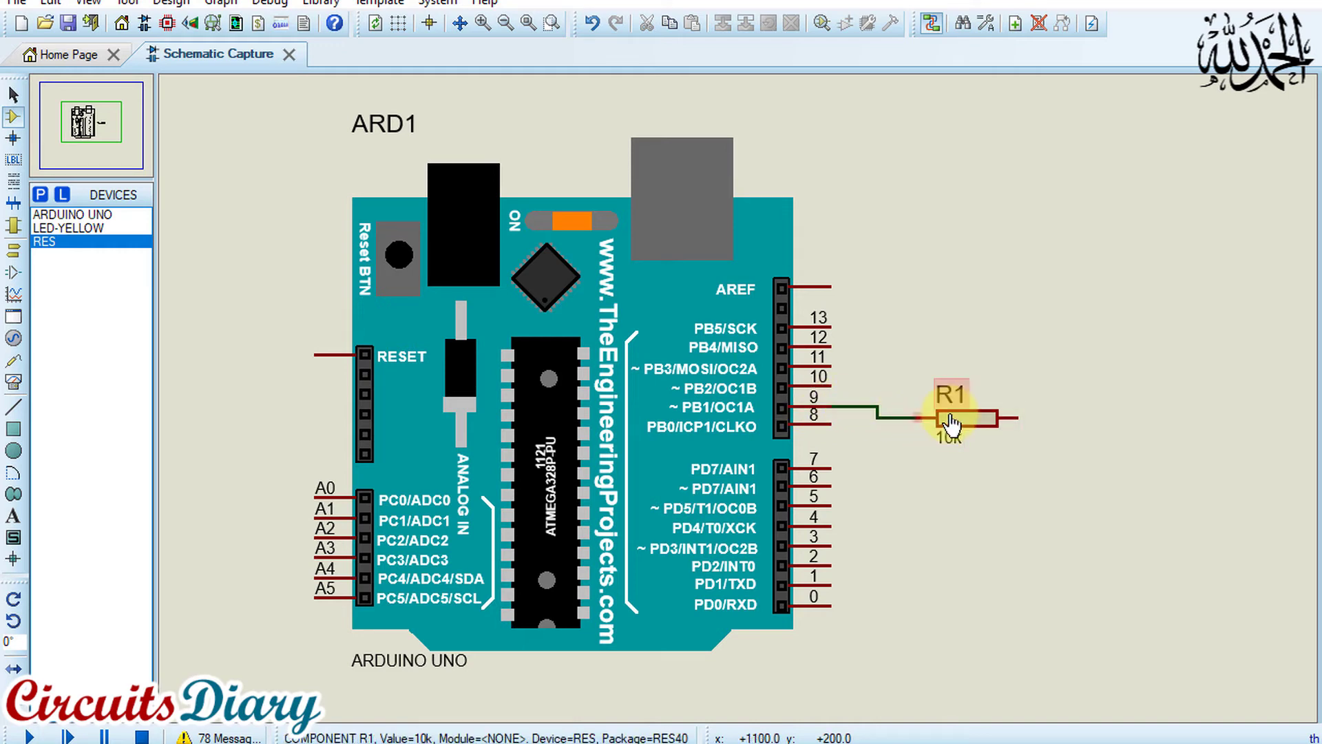
Set the value of resistor R1 to 300
{"action": "scroll", "coordinate": [950, 422], "scroll_direction": "up", "scroll_amount": 1}
{"action": "double_click", "coordinate": [721, 428]}
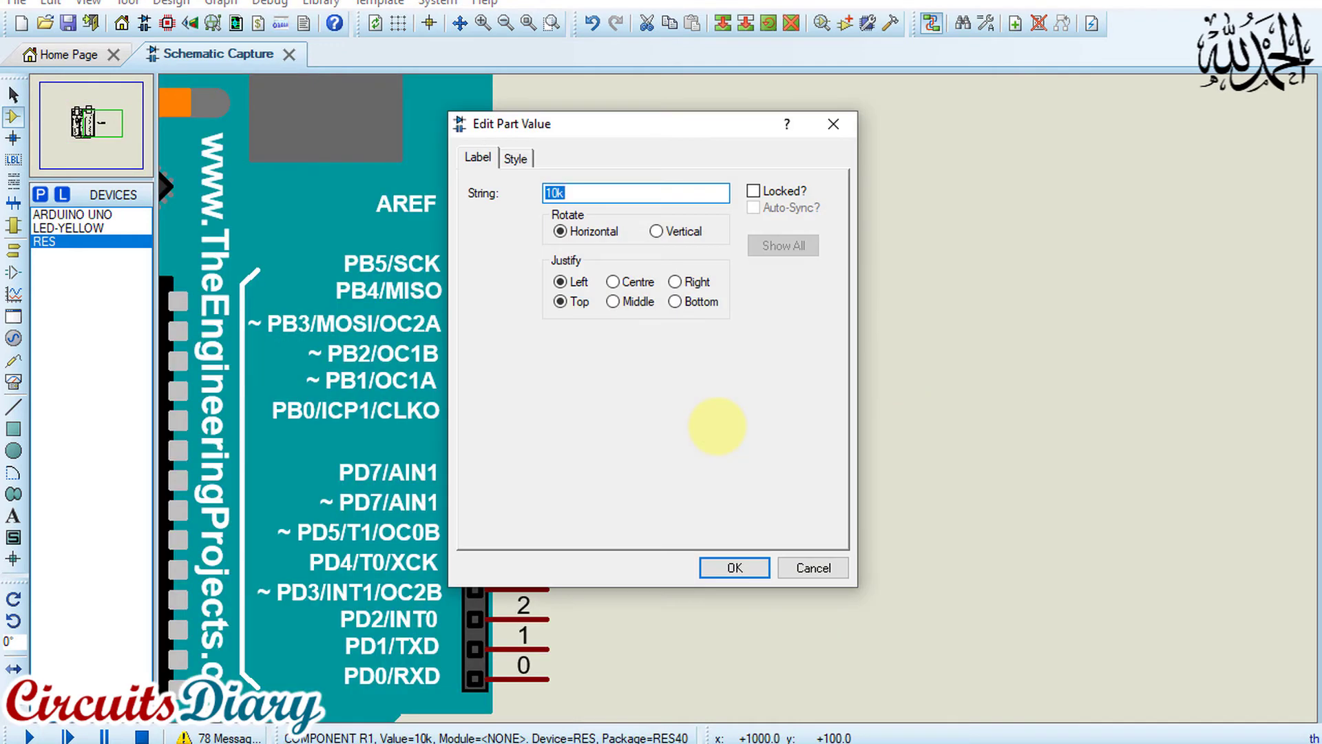
{"action": "type", "text": "300"}
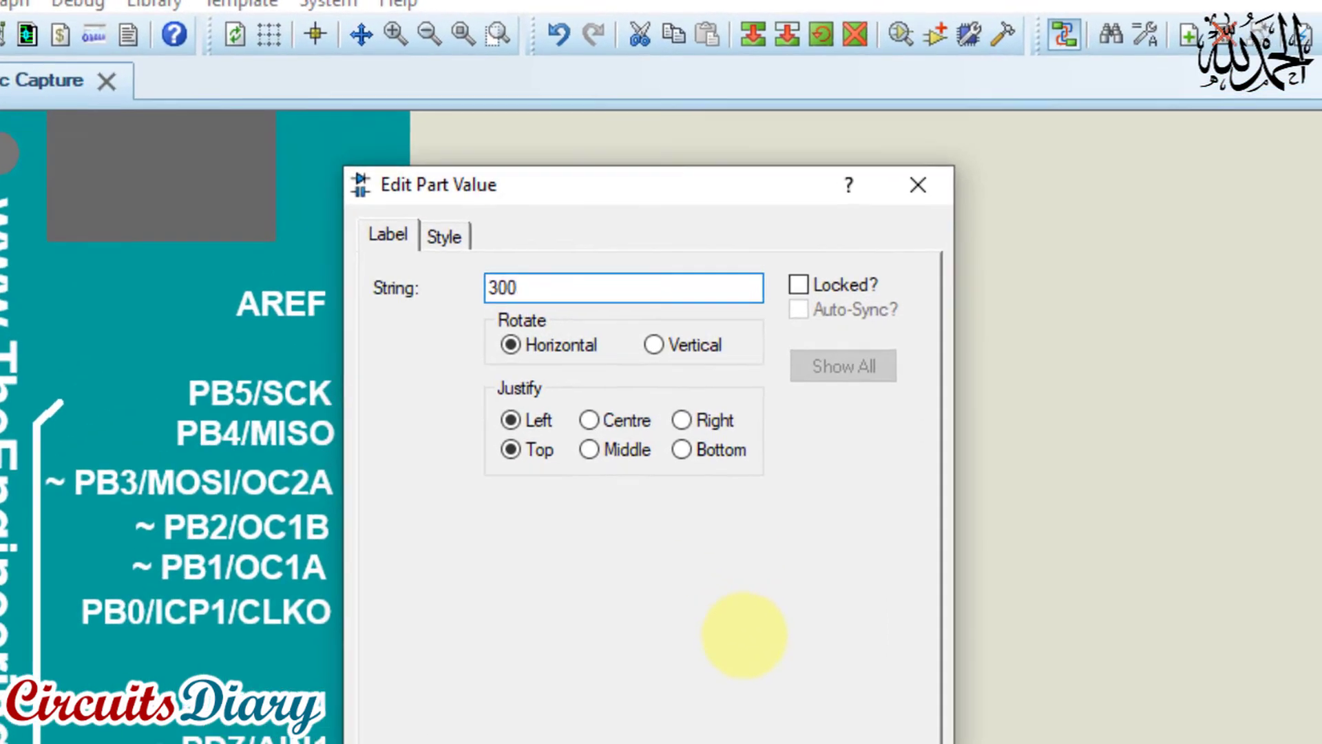
{"action": "key", "text": "Return"}
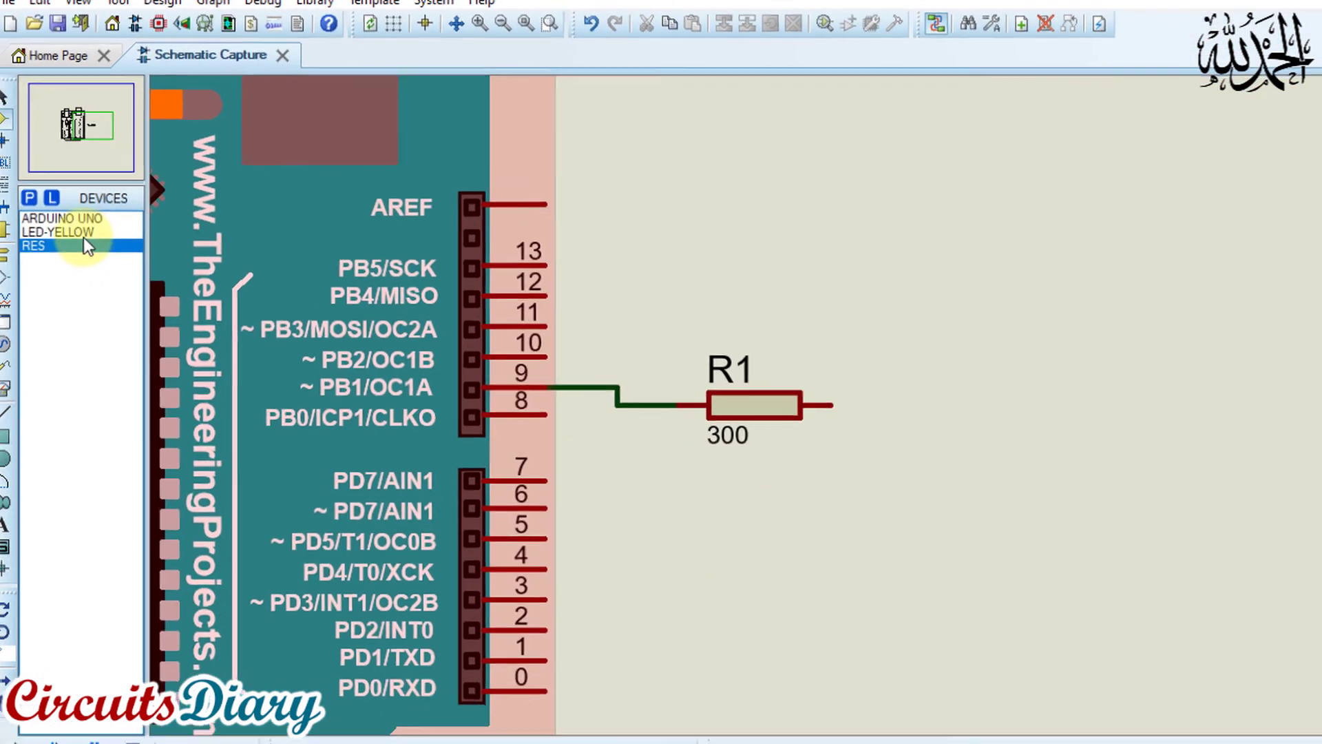
Place the LED-YELLOW below and to the right of R1 and wire its anode to the resistor's free end
{"action": "left_click", "coordinate": [85, 229]}
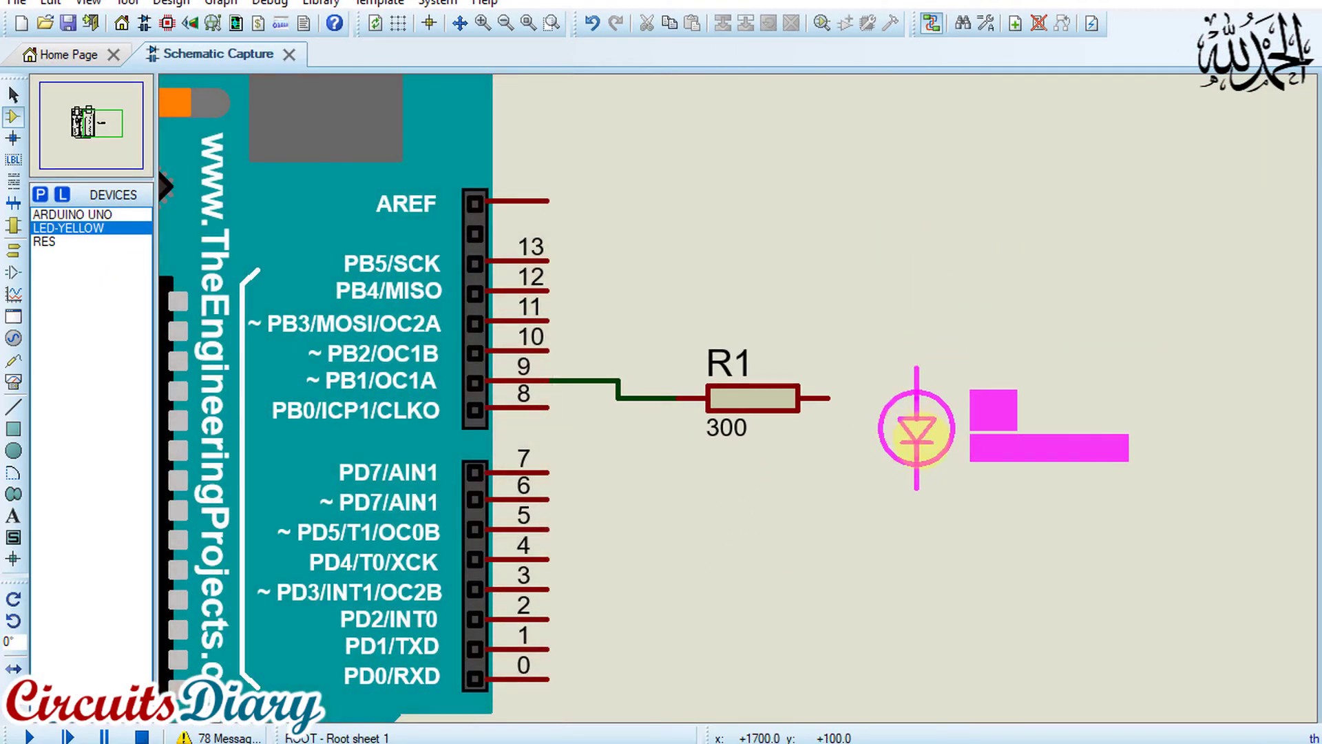
{"action": "left_click", "coordinate": [886, 487]}
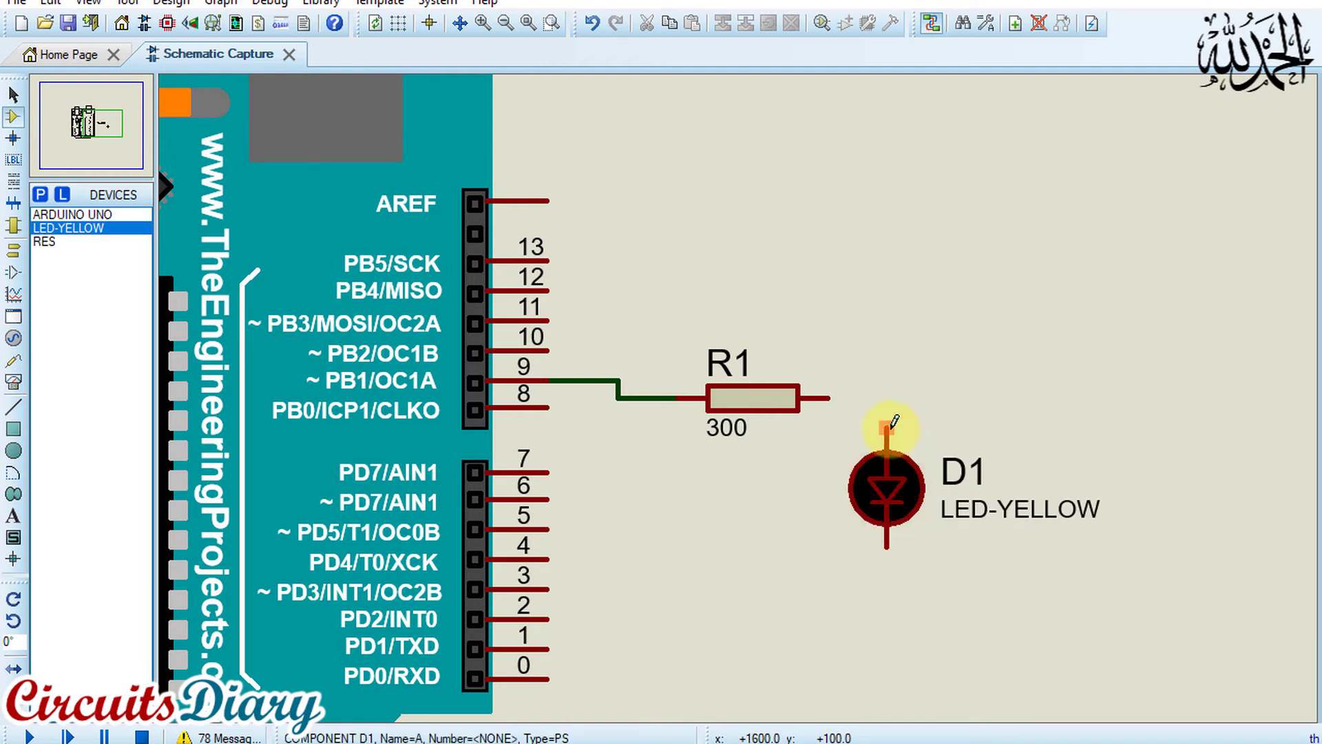
{"action": "left_click", "coordinate": [888, 410]}
{"action": "left_click", "coordinate": [830, 398]}
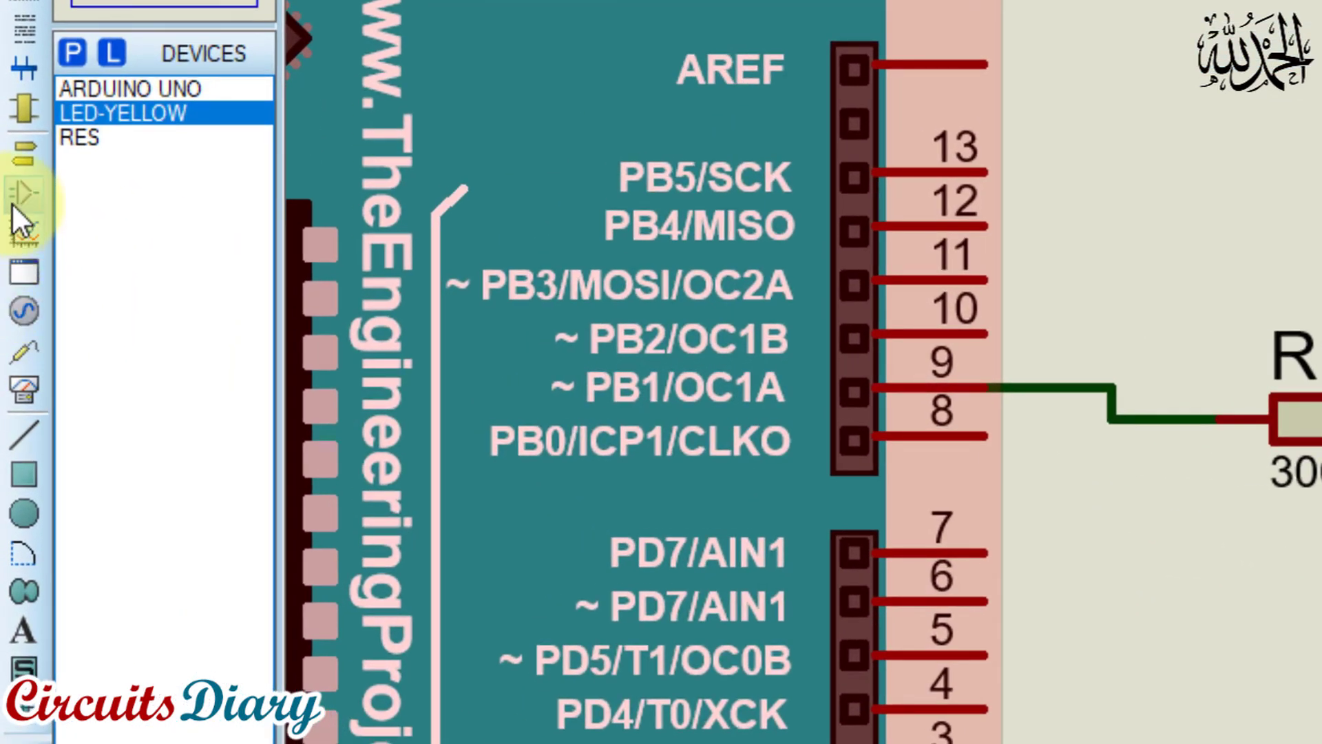
Place a GROUND terminal directly below the yellow LED and wire it to the LED's cathode
{"action": "left_click", "coordinate": [24, 156]}
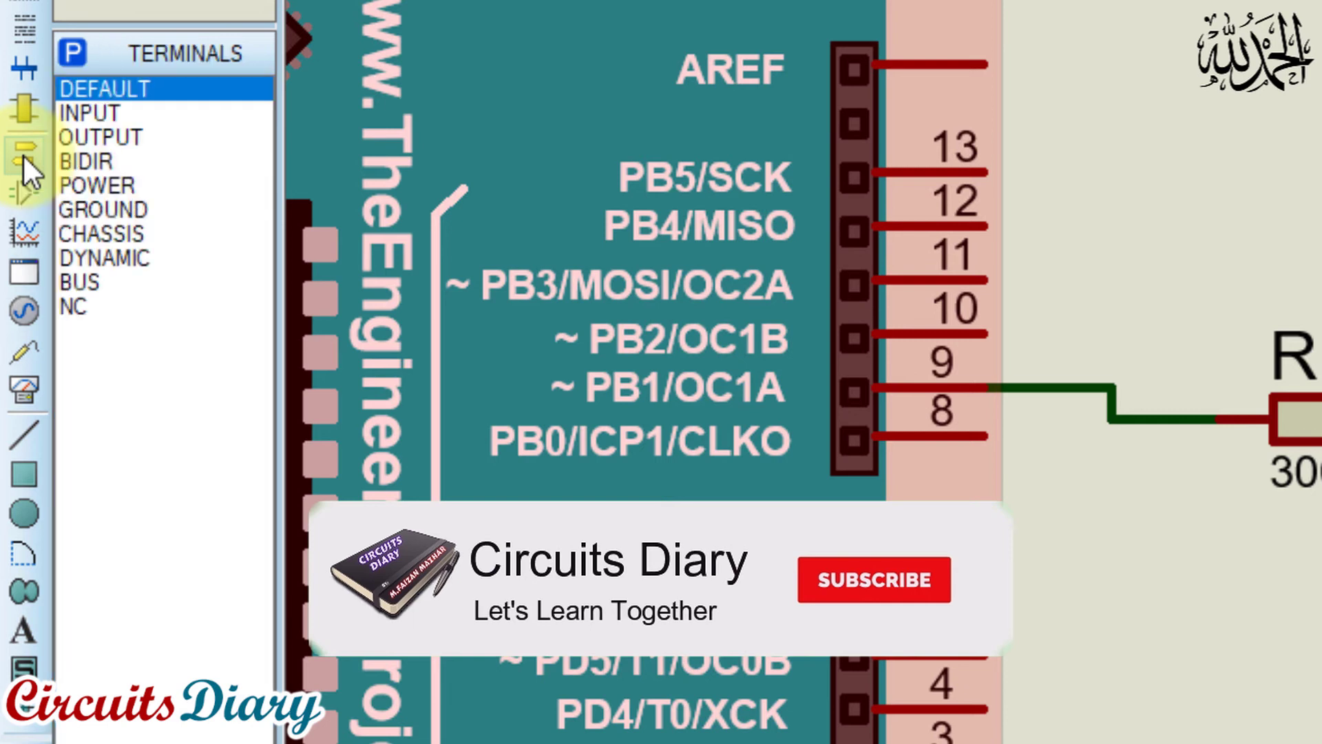
{"action": "left_click", "coordinate": [114, 210]}
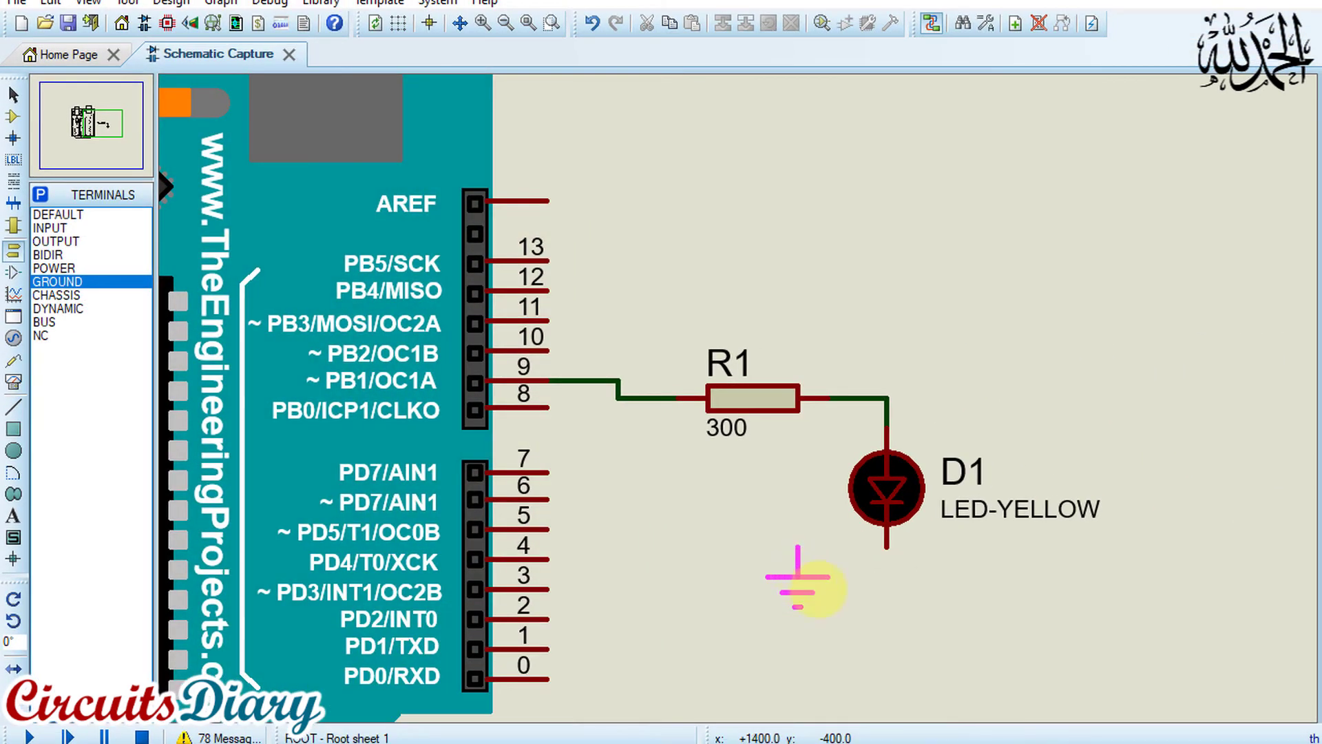
{"action": "left_click", "coordinate": [887, 635]}
{"action": "left_click", "coordinate": [887, 608]}
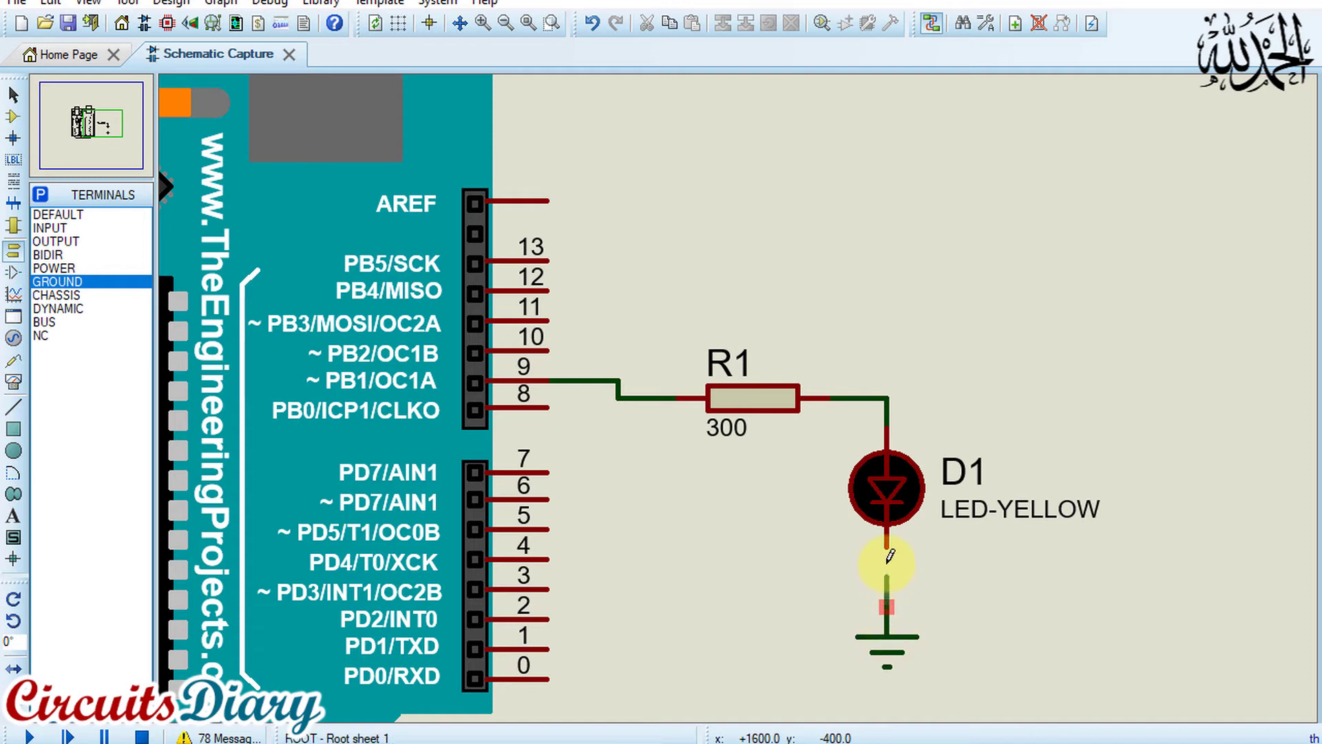
{"action": "left_click", "coordinate": [887, 548]}
Rename the yellow LED's part ID from D1 to LED
{"action": "left_click", "coordinate": [952, 506]}
{"action": "left_click", "coordinate": [952, 506]}
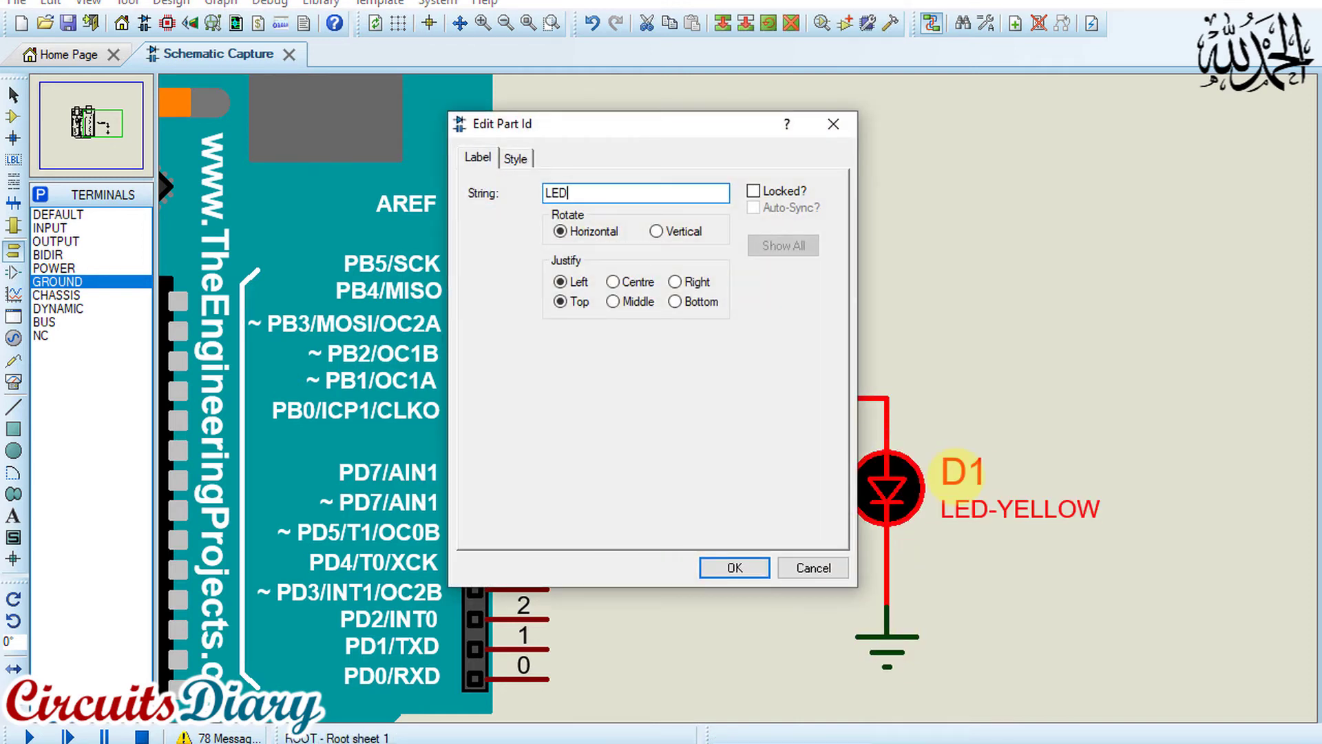
{"action": "type", "text": "LED"}
{"action": "key", "text": "Return"}
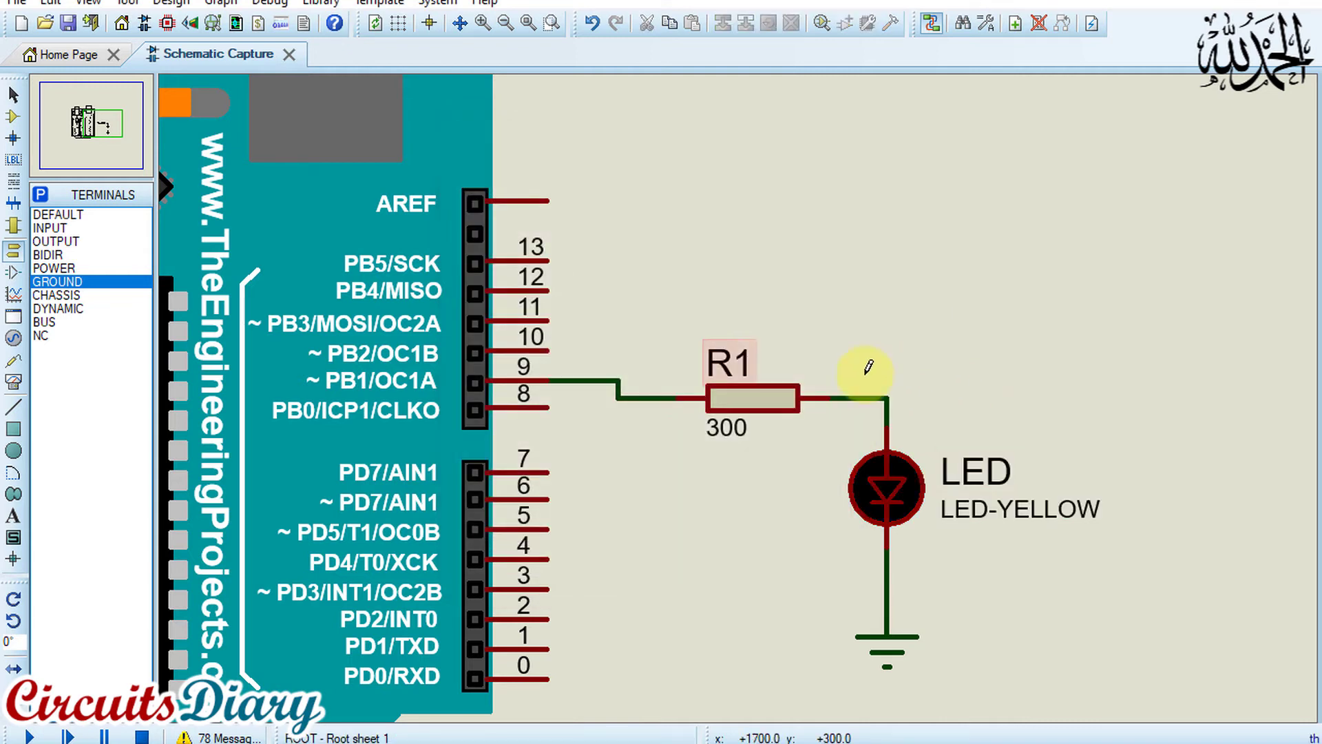
Rename resistor R1 as RESISTOR and shift the label so it sits centred above the resistor symbol
{"action": "left_click", "coordinate": [746, 373]}
{"action": "type", "text": "RESI"}
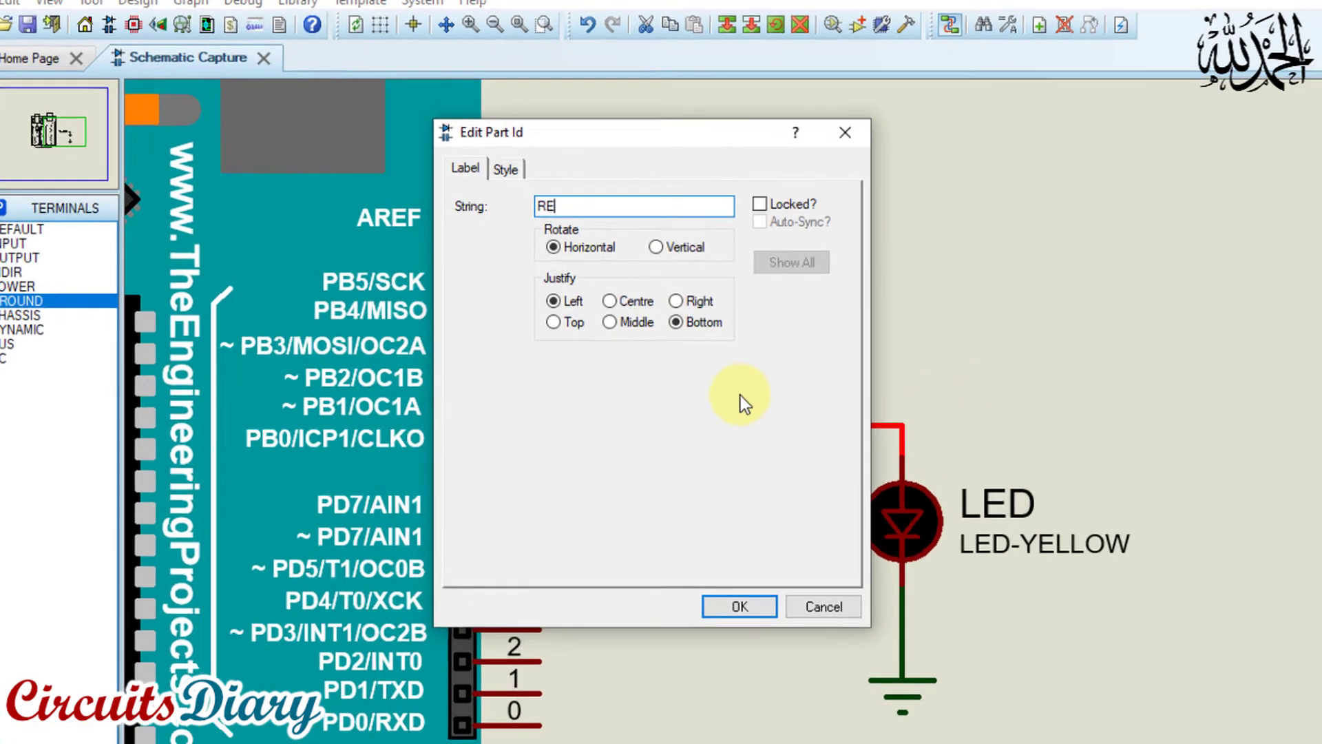
{"action": "type", "text": "STOR"}
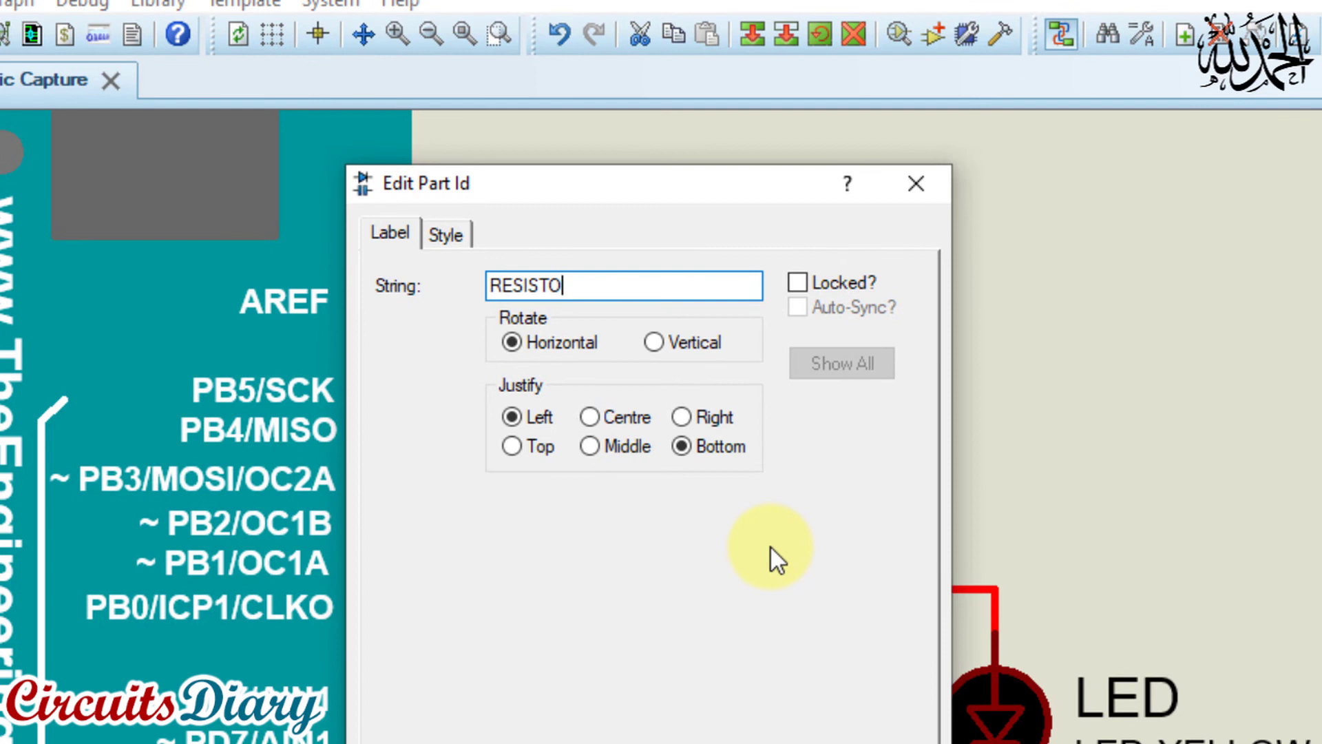
{"action": "key", "text": "Return"}
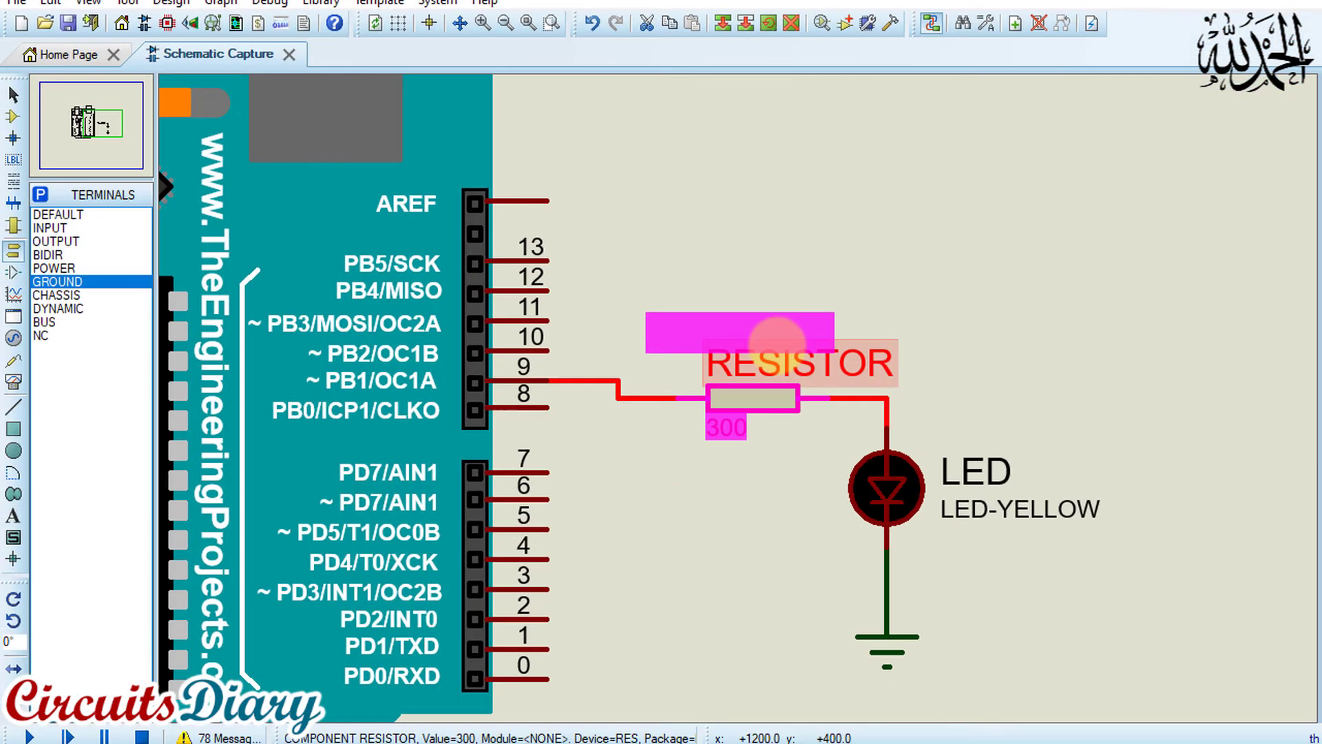
{"action": "left_click", "coordinate": [790, 237]}
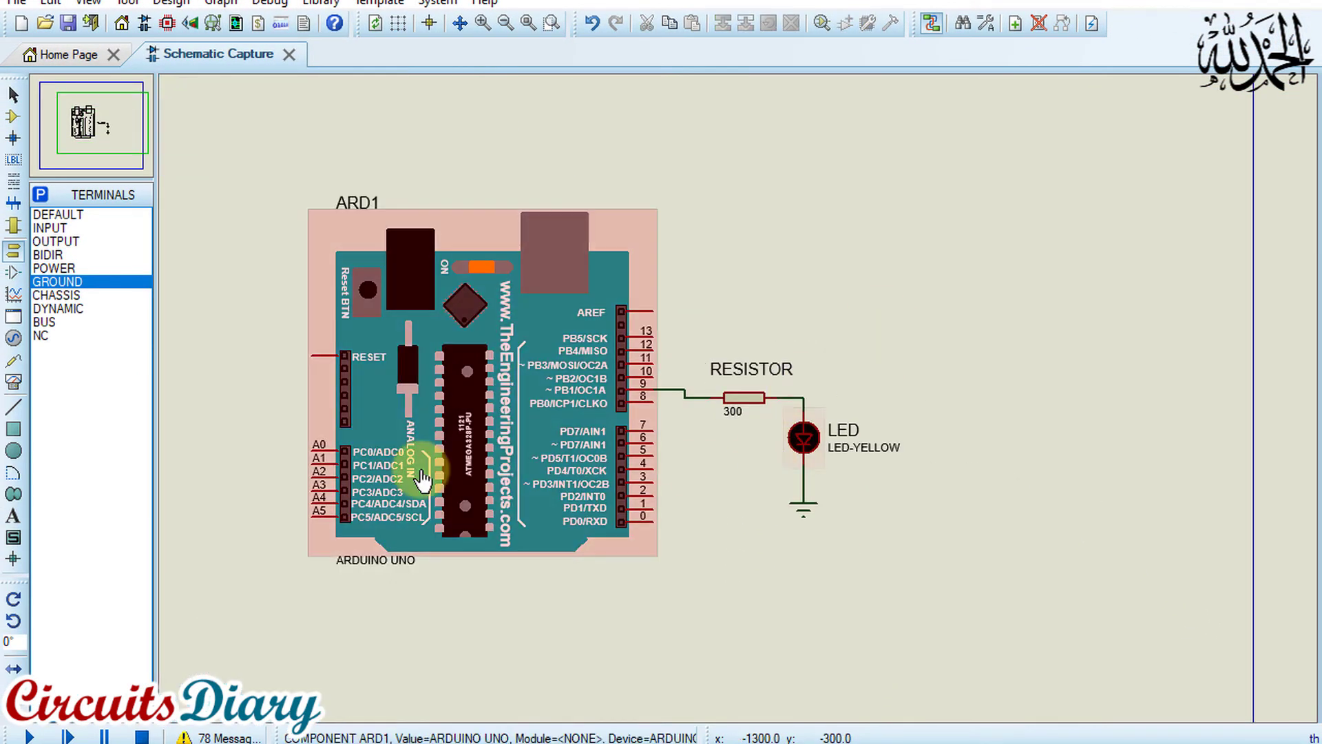
Run the simulation of the ARDUINO UNO with the resistor and yellow LED connected to pin 9
{"action": "left_click", "coordinate": [33, 734]}
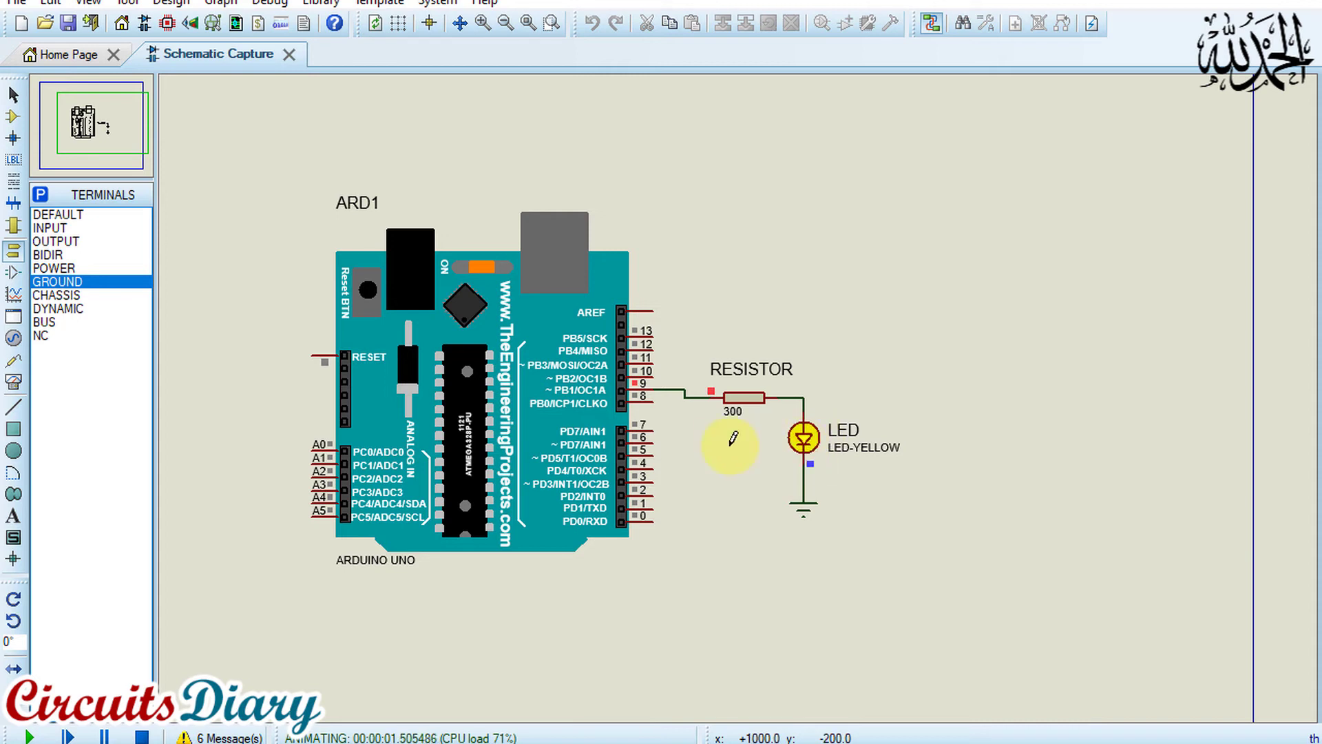
Examine the yellow LED blinking on pin 9 in the running simulation and stop the simulation
{"action": "scroll", "coordinate": [734, 434], "scroll_direction": "up", "scroll_amount": 1}
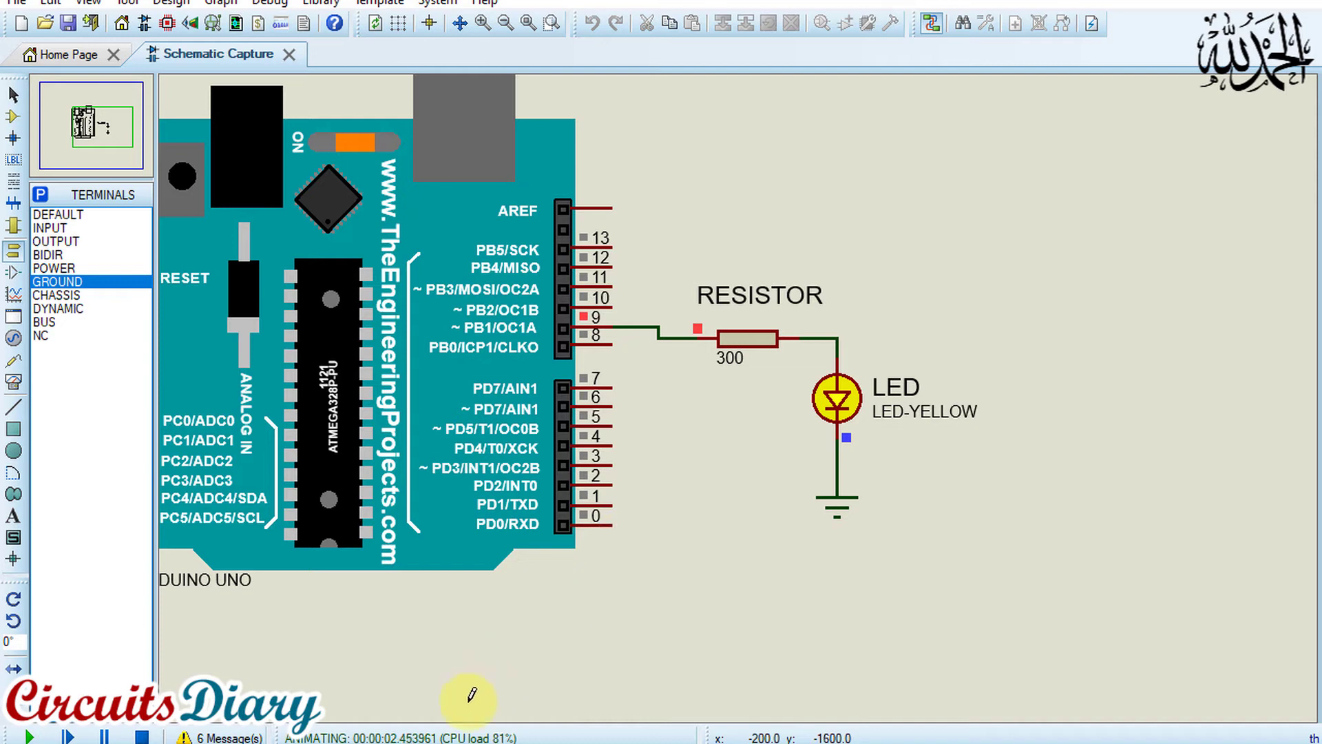
{"action": "scroll", "coordinate": [706, 451], "scroll_direction": "down", "scroll_amount": 1}
{"action": "scroll", "coordinate": [742, 390], "scroll_direction": "up", "scroll_amount": 1}
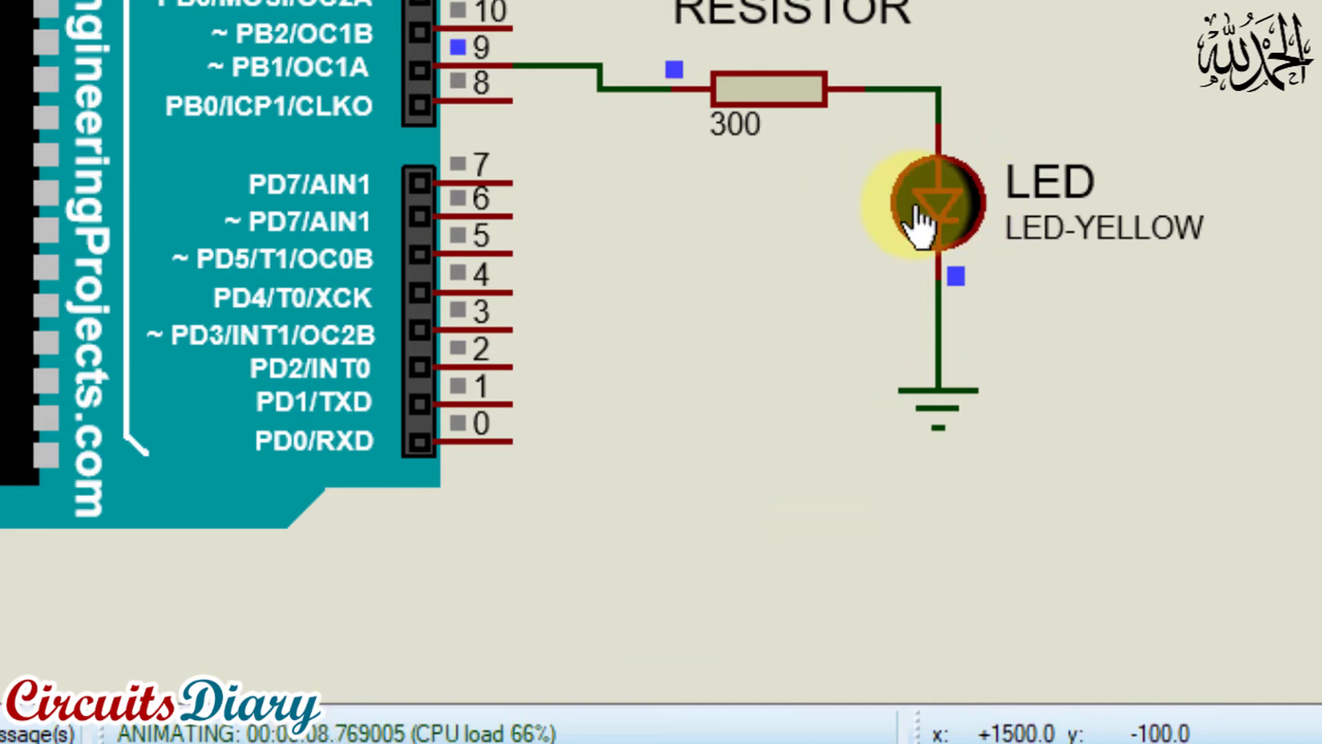
{"action": "left_click", "coordinate": [142, 736]}
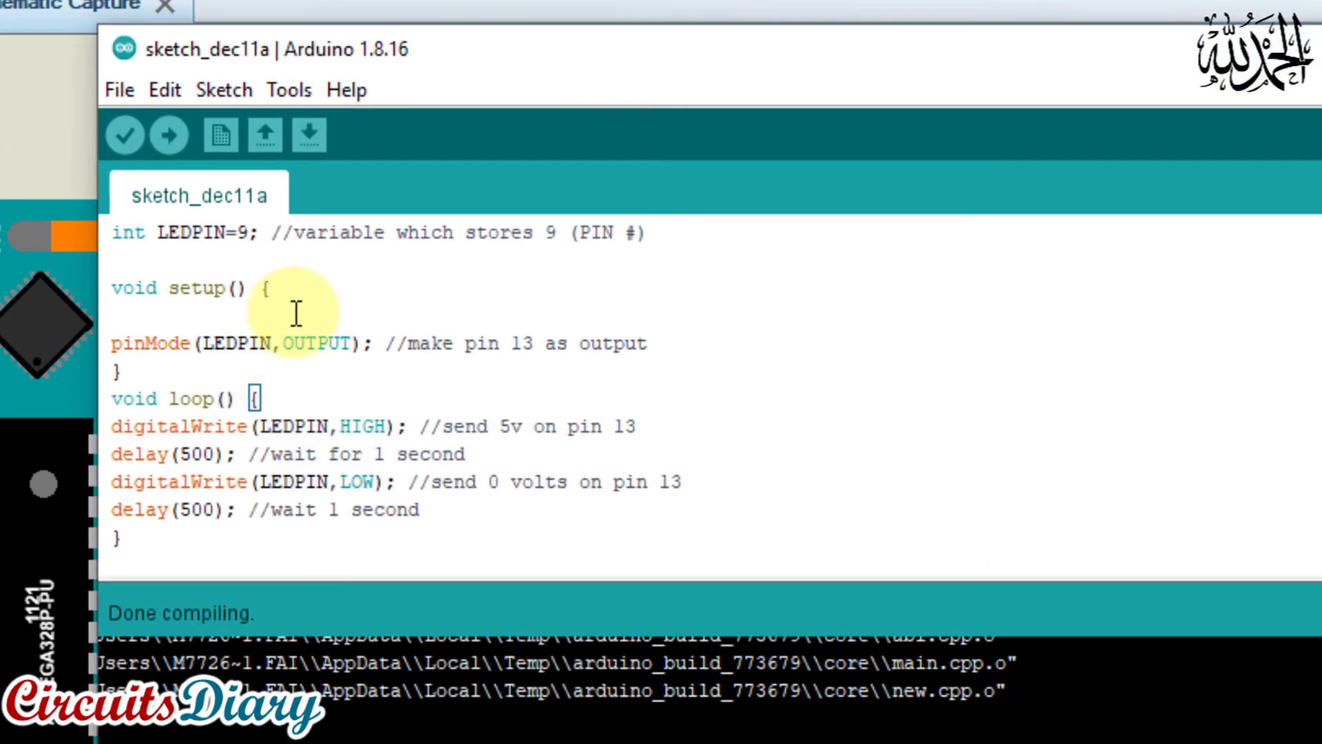
In the Arduino sketch's loop, set both delay values to 100
{"action": "left_click", "coordinate": [307, 433]}
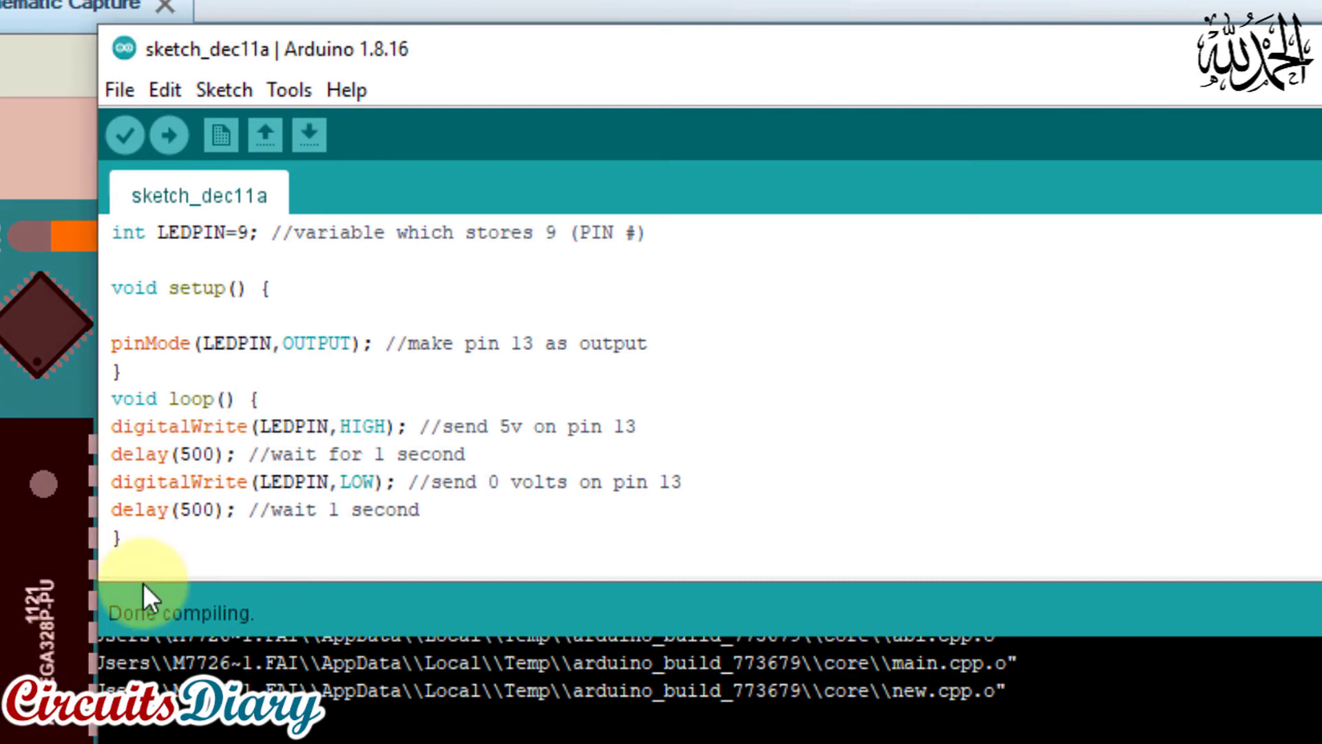
{"action": "left_click", "coordinate": [193, 454]}
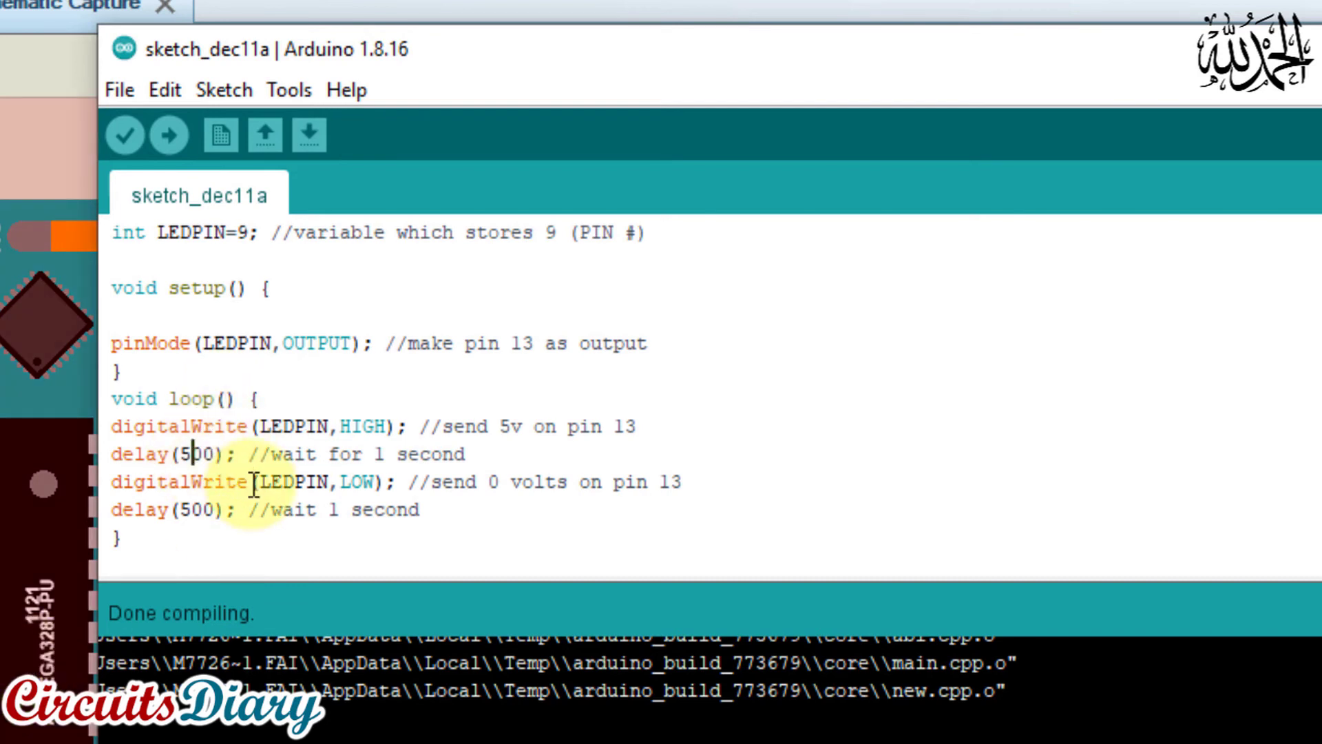
{"action": "key", "text": "BackSpace"}
{"action": "type", "text": "1"}
{"action": "key", "text": "BackSpace"}
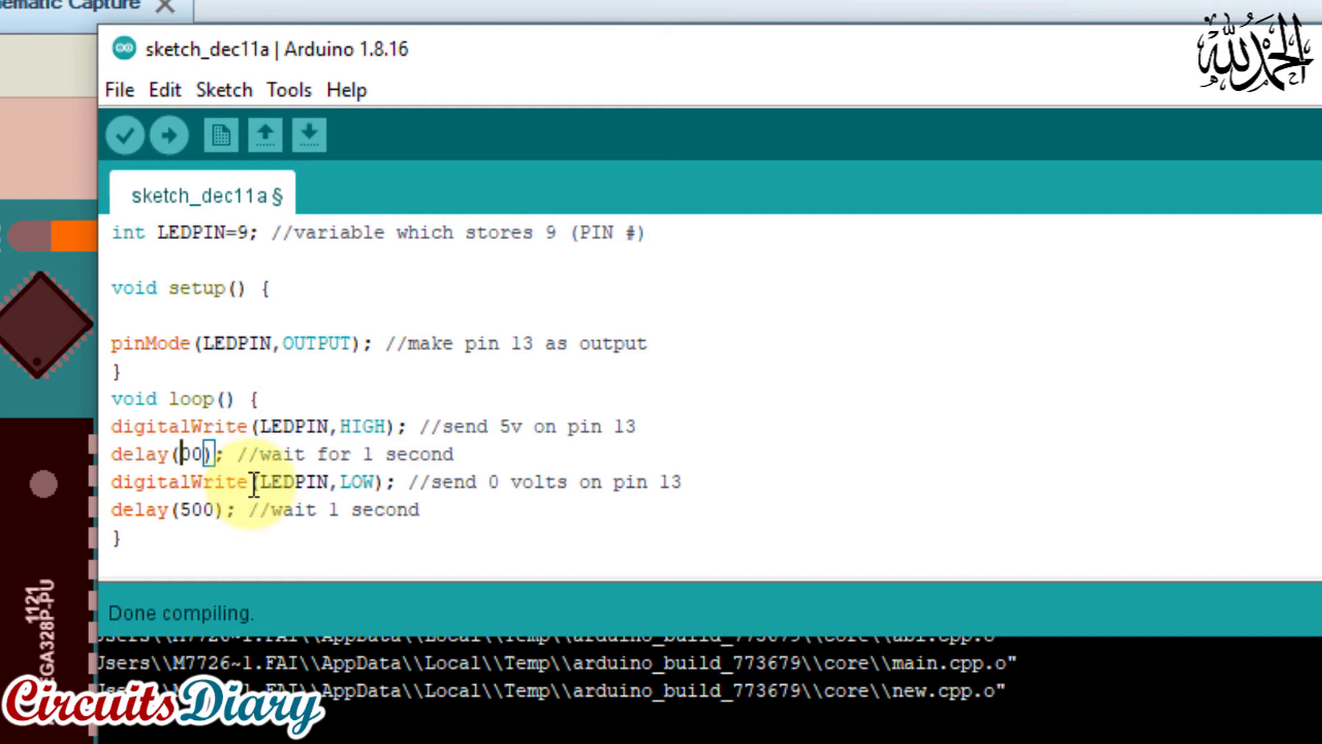
{"action": "type", "text": "2"}
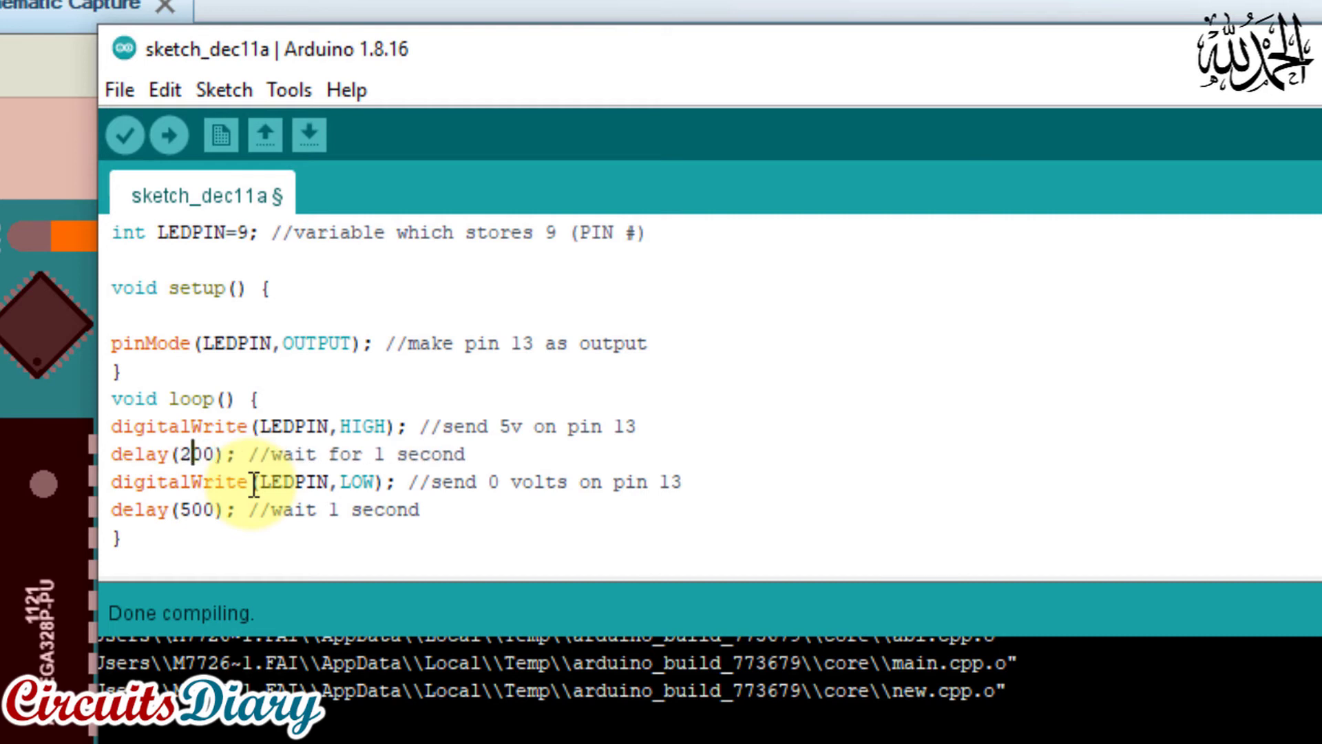
{"action": "key", "text": "BackSpace"}
{"action": "type", "text": "1"}
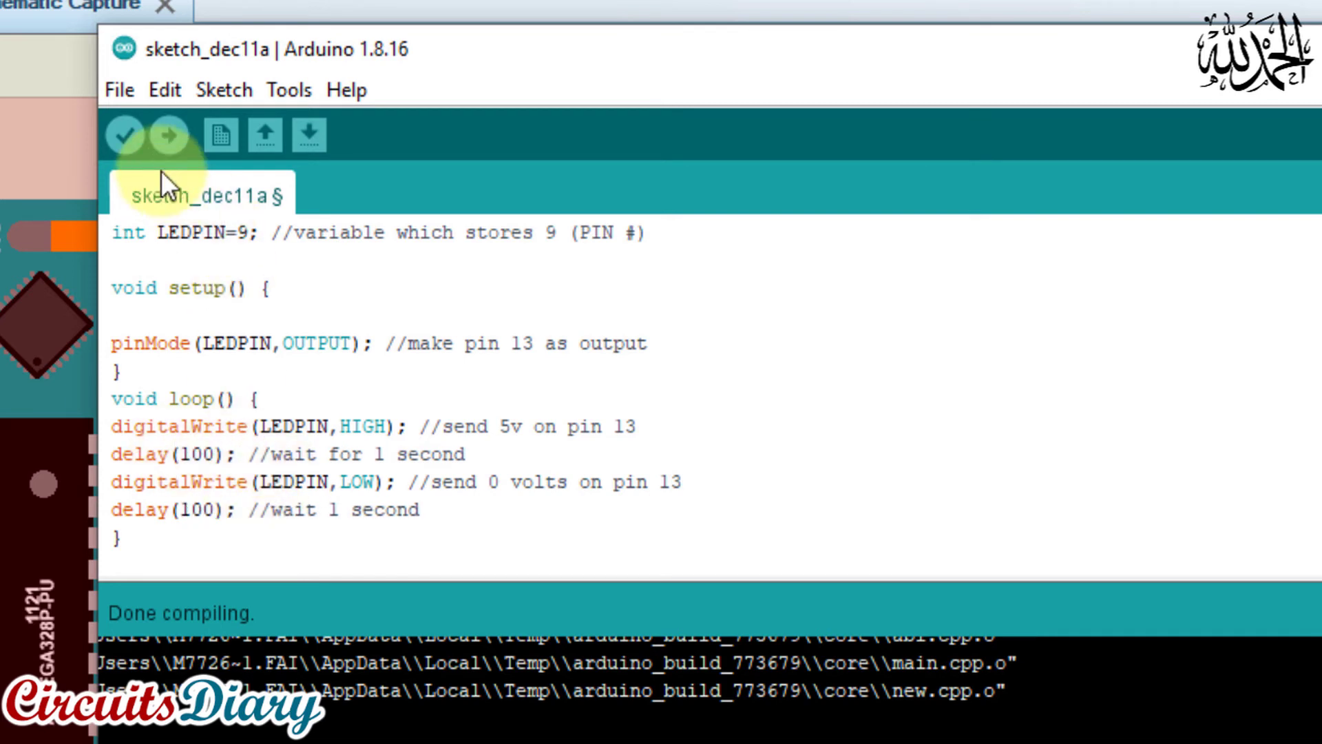
Verify the edited sketch, minimise the Arduino IDE and start the Proteus circuit simulation again
{"action": "left_click", "coordinate": [116, 135]}
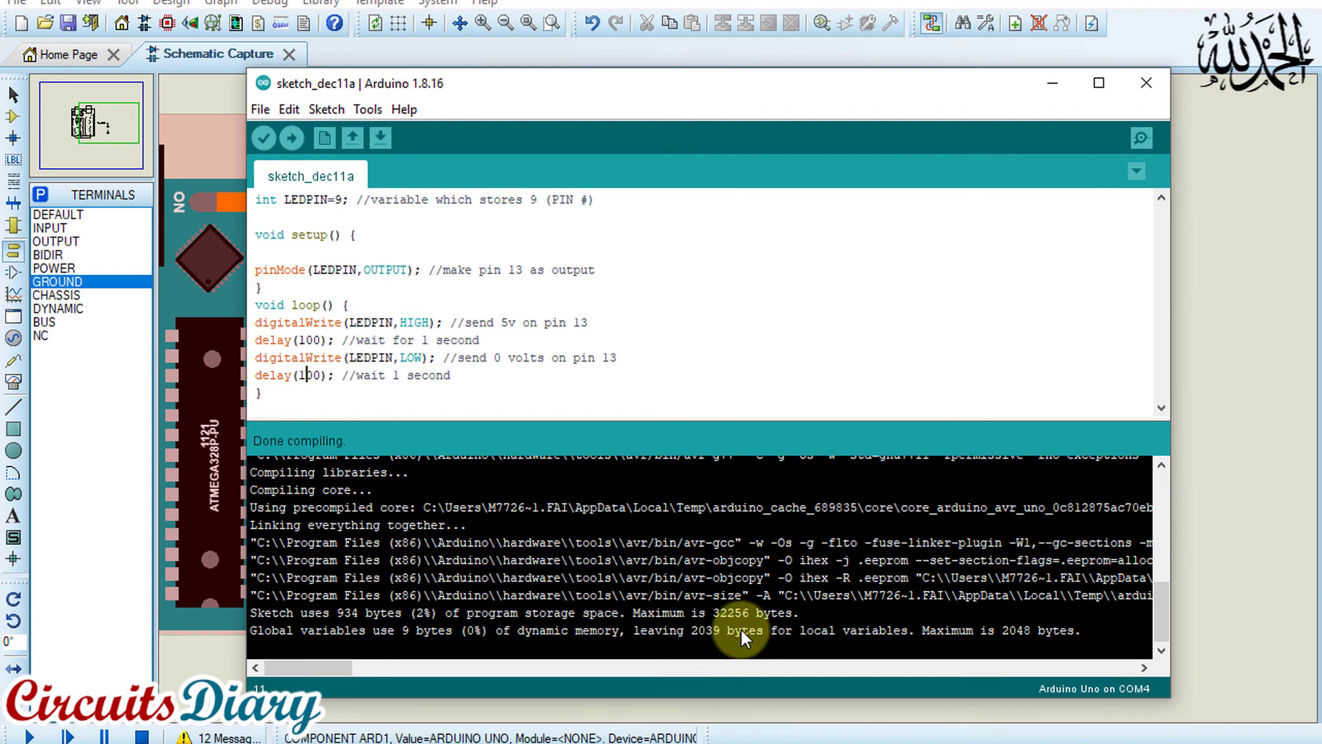
{"action": "left_click", "coordinate": [1050, 83]}
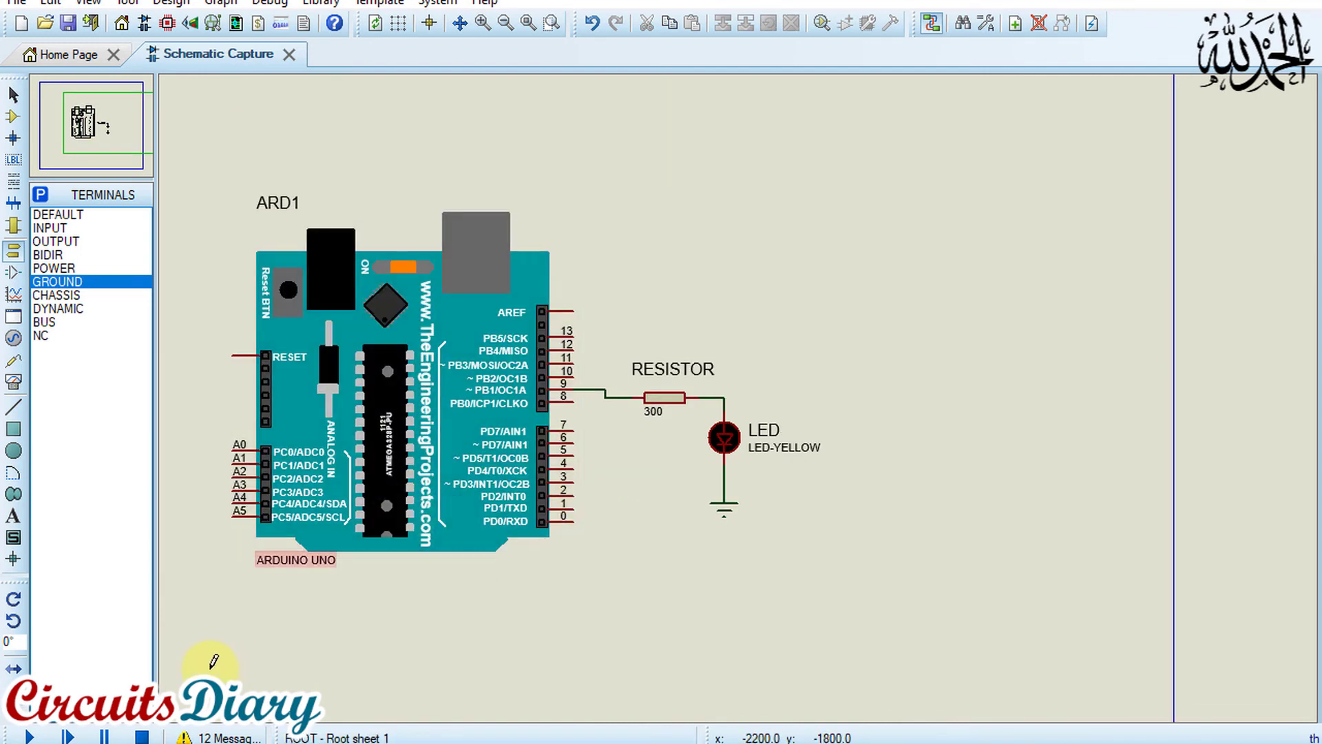
{"action": "left_click", "coordinate": [101, 734]}
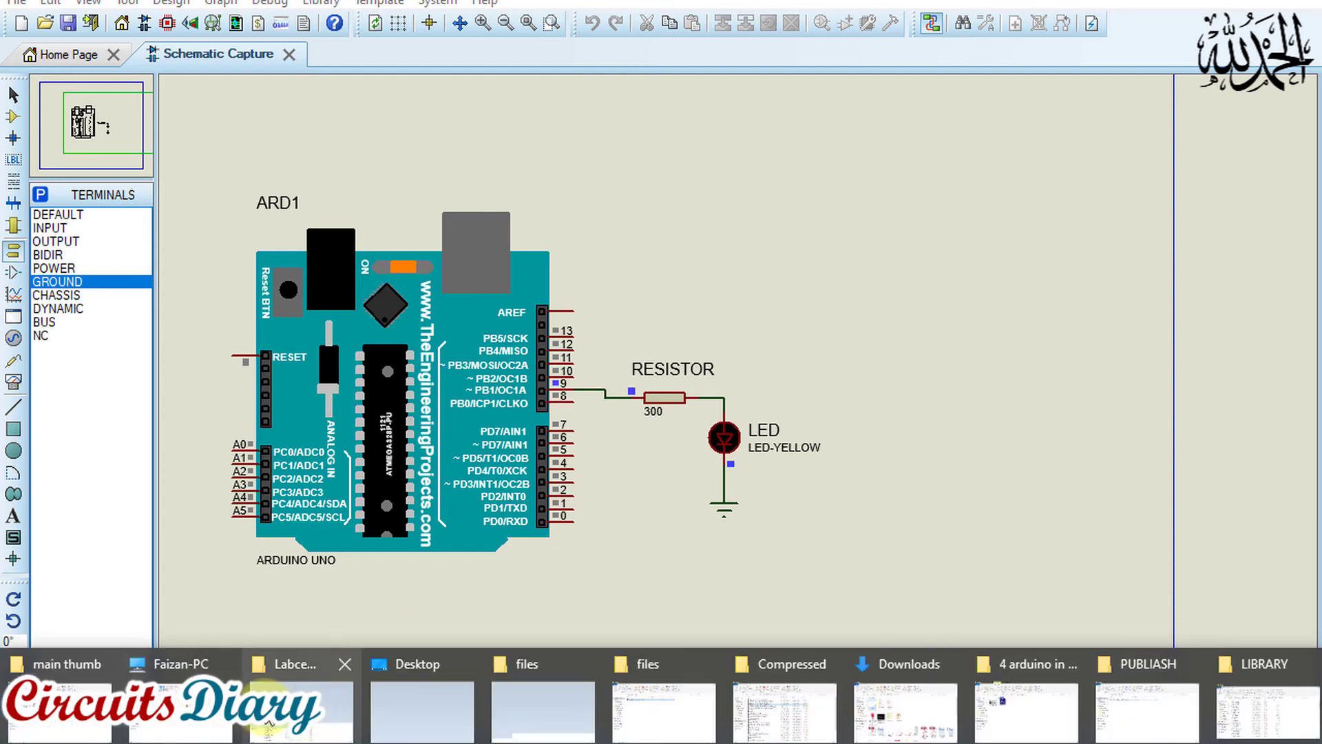
Switch to File Explorer, open the personal user folder under C:\Users and select its AppData folder
{"action": "left_click", "coordinate": [193, 703]}
{"action": "left_click", "coordinate": [341, 366]}
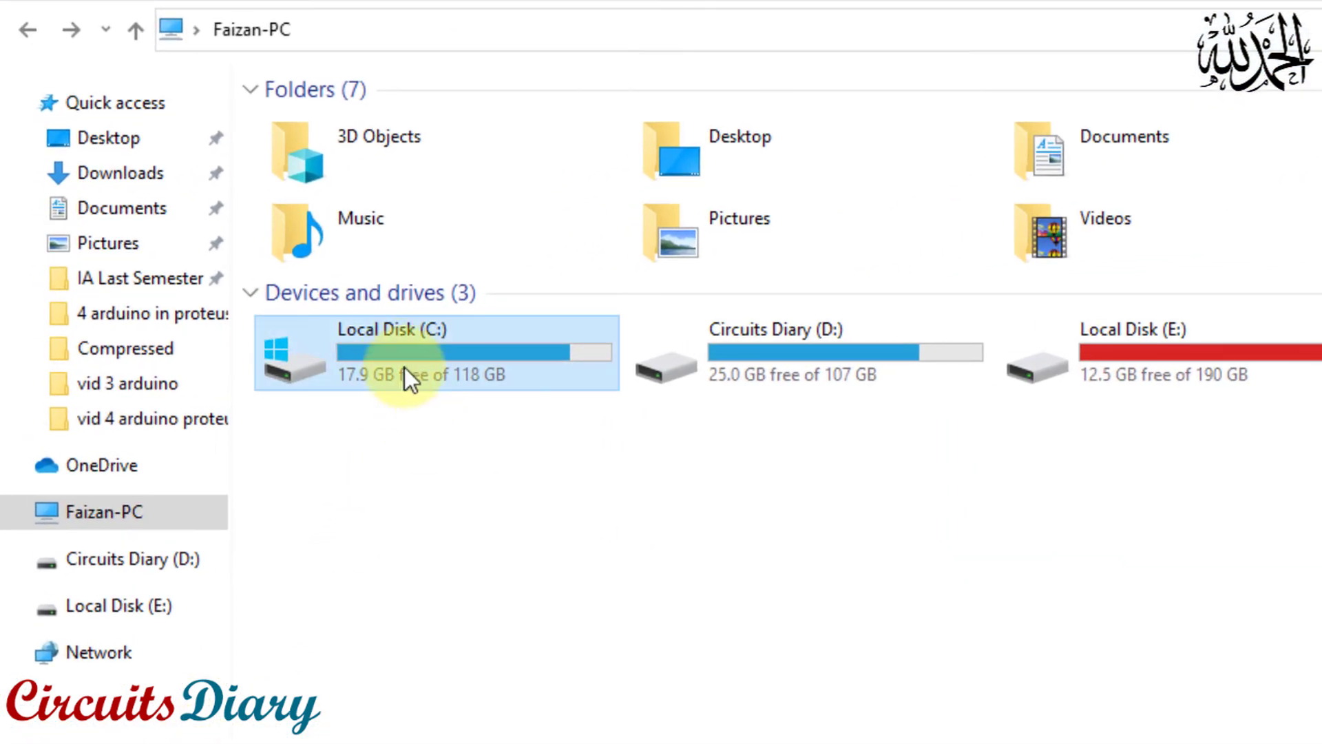
{"action": "double_click", "coordinate": [341, 366]}
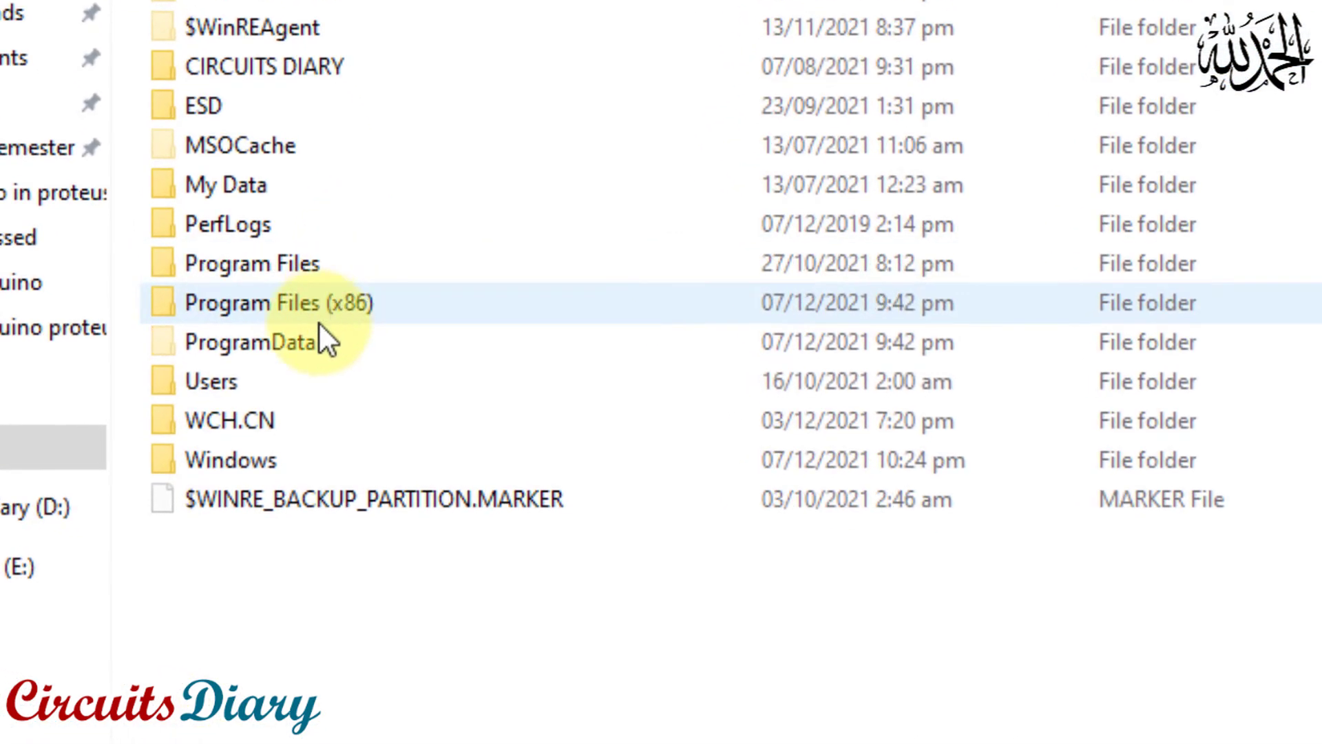
{"action": "double_click", "coordinate": [216, 383]}
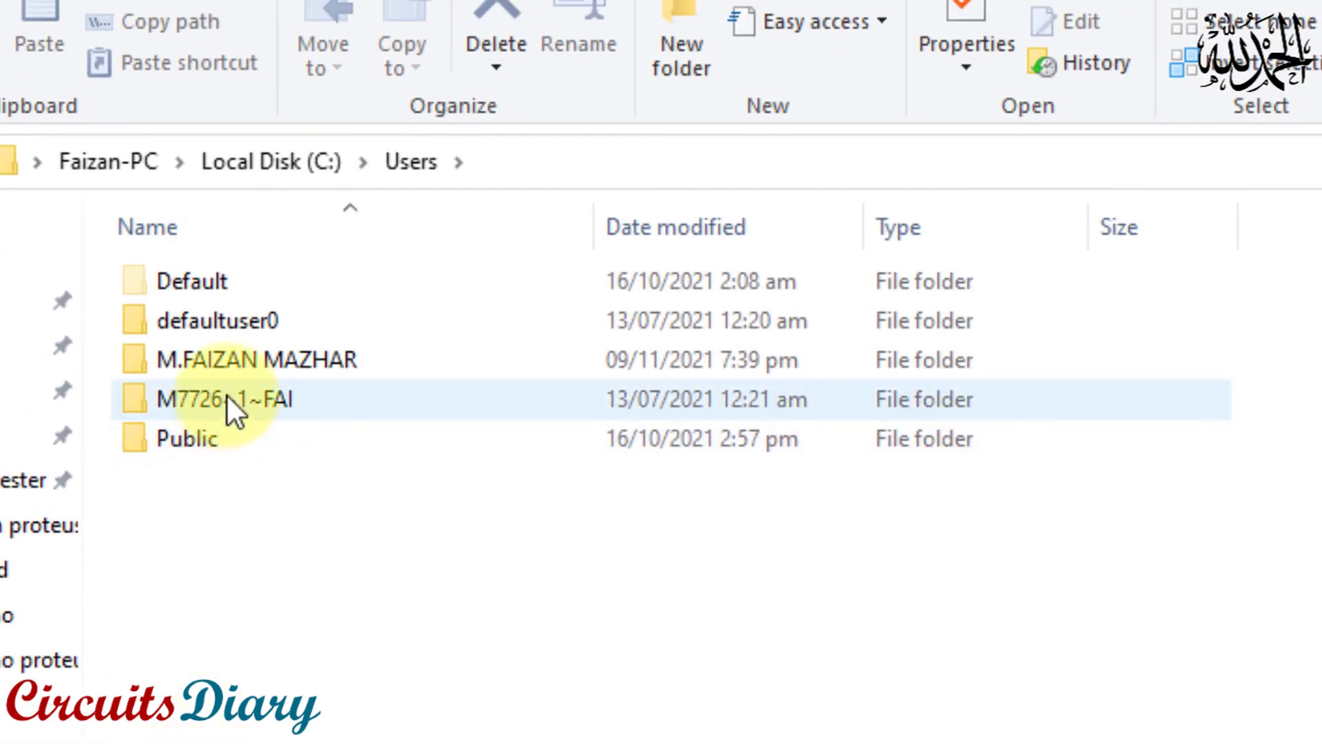
{"action": "left_click", "coordinate": [222, 362]}
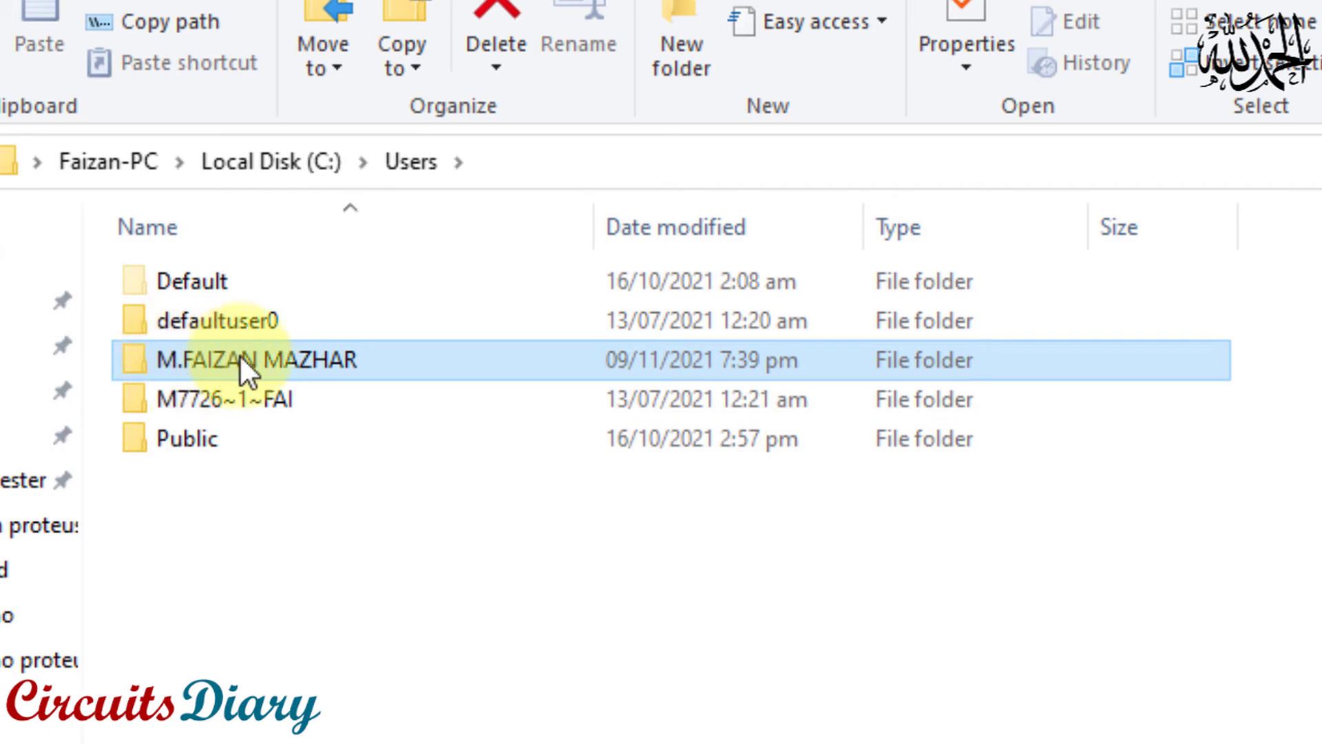
{"action": "mouse_move", "coordinate": [265, 356]}
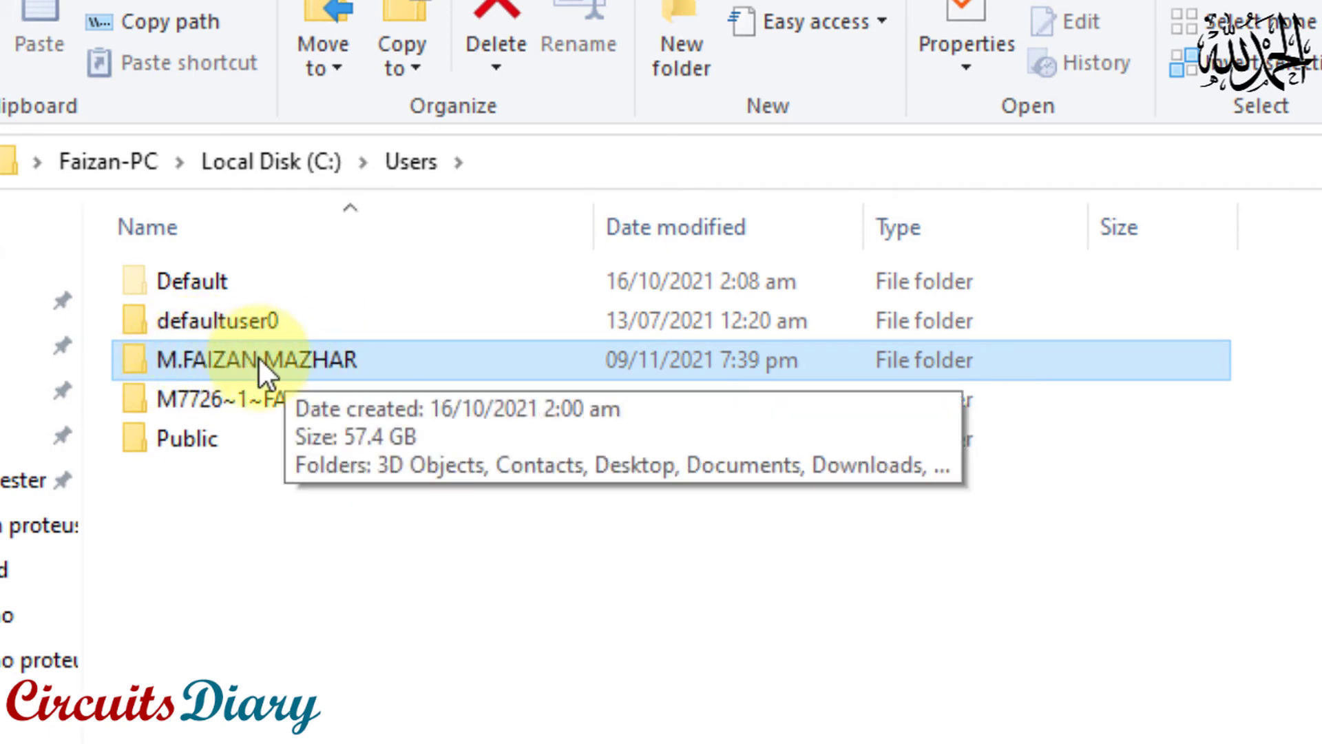
{"action": "double_click", "coordinate": [266, 360]}
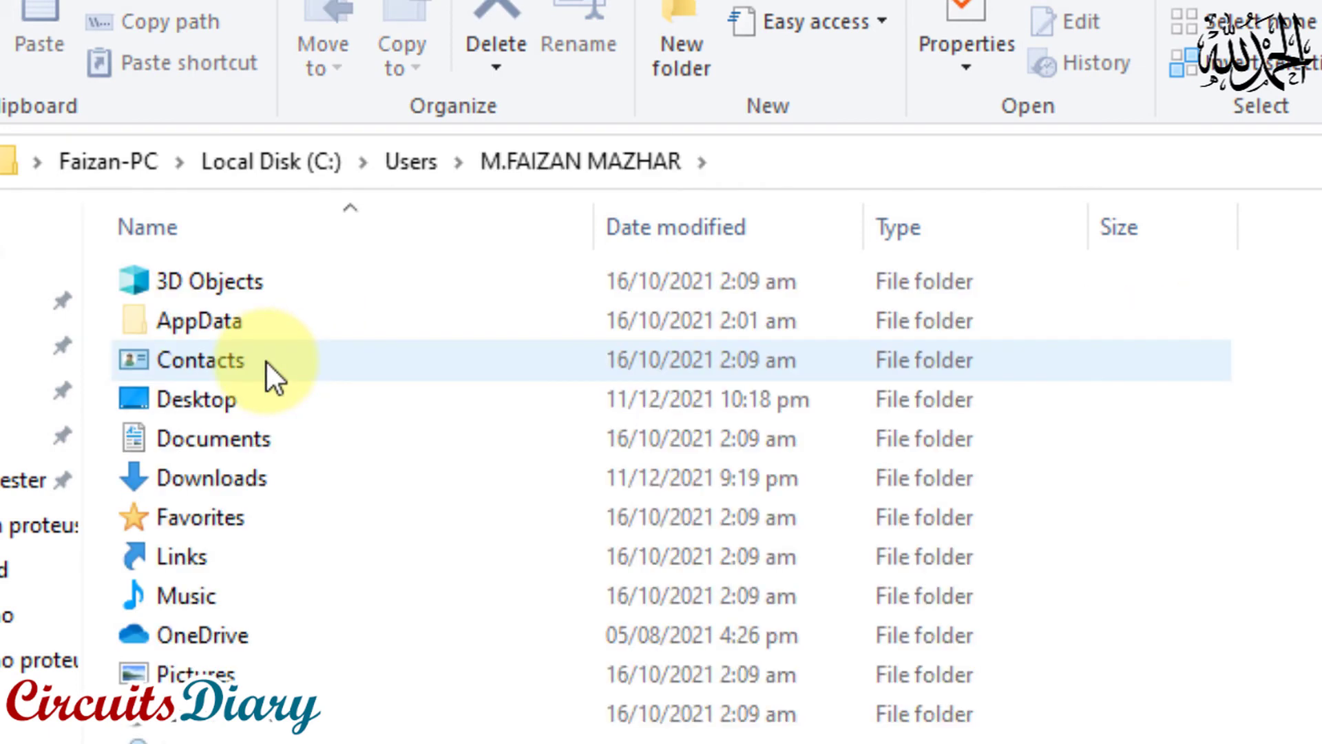
{"action": "left_click", "coordinate": [230, 324]}
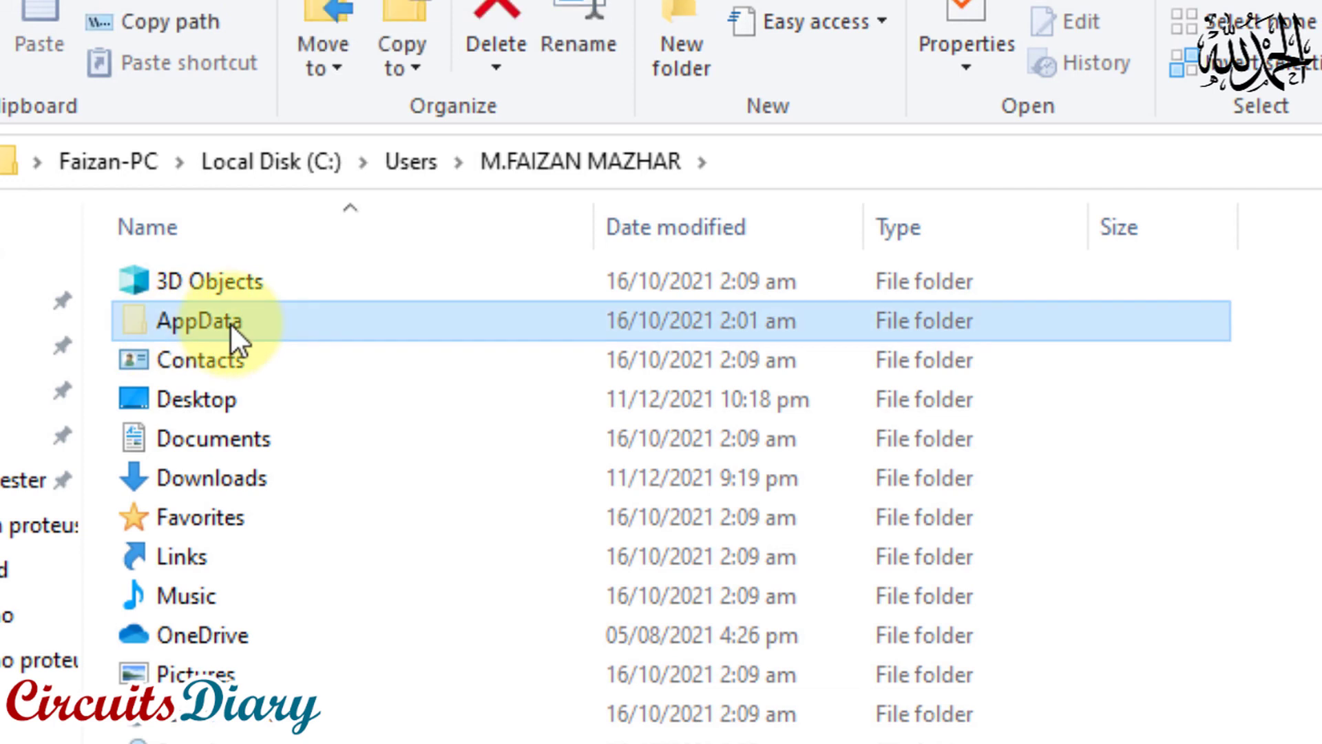
{"action": "left_click", "coordinate": [168, 355]}
{"action": "left_click", "coordinate": [168, 325]}
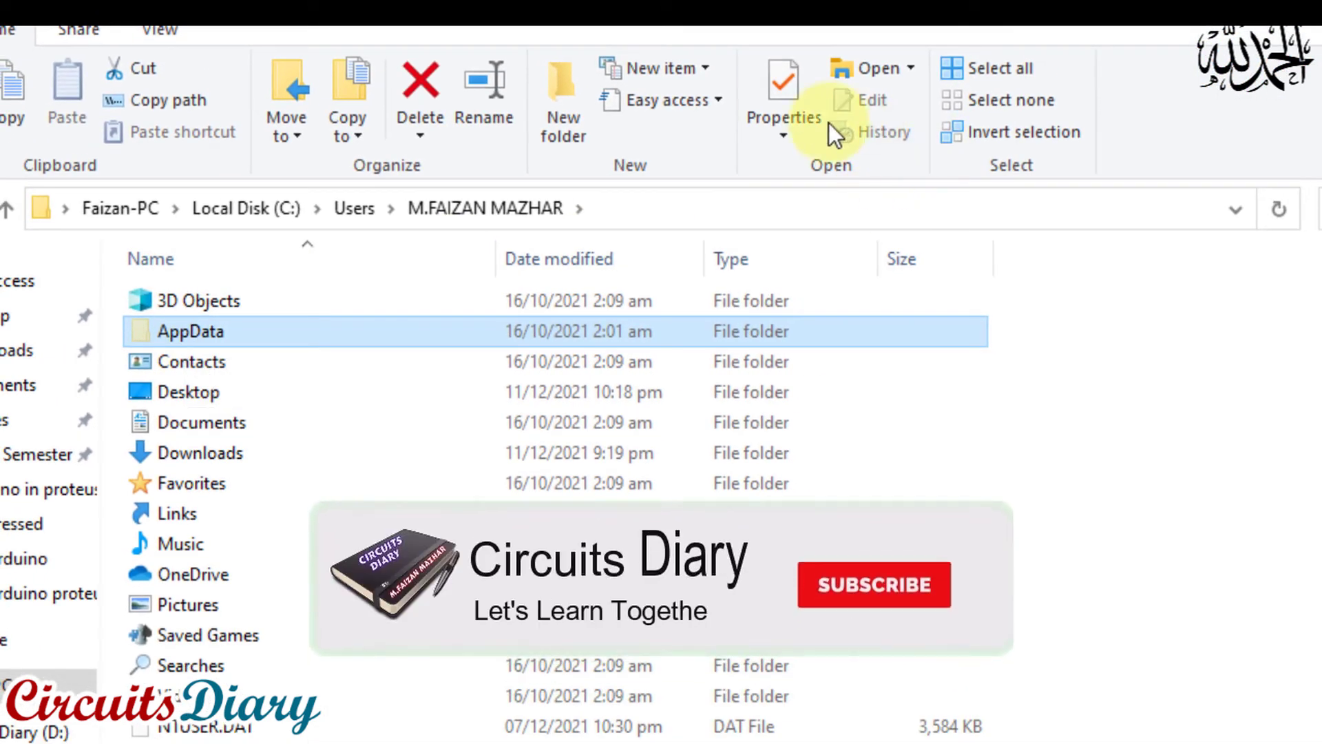
In Folder Options, enable "Show hidden files, folders, and drives", leave "Hide extensions for known file types" unchecked, and apply the settings
{"action": "left_click", "coordinate": [143, 31]}
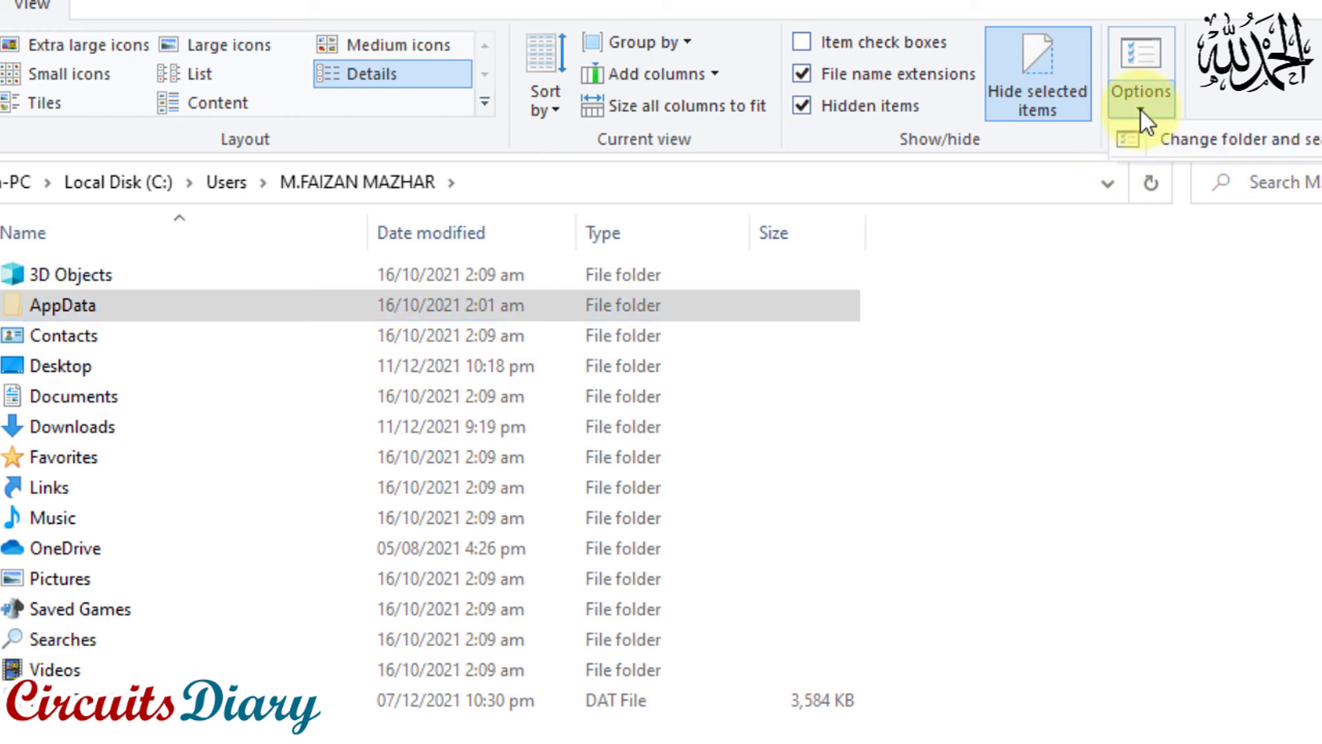
{"action": "left_click", "coordinate": [1136, 61]}
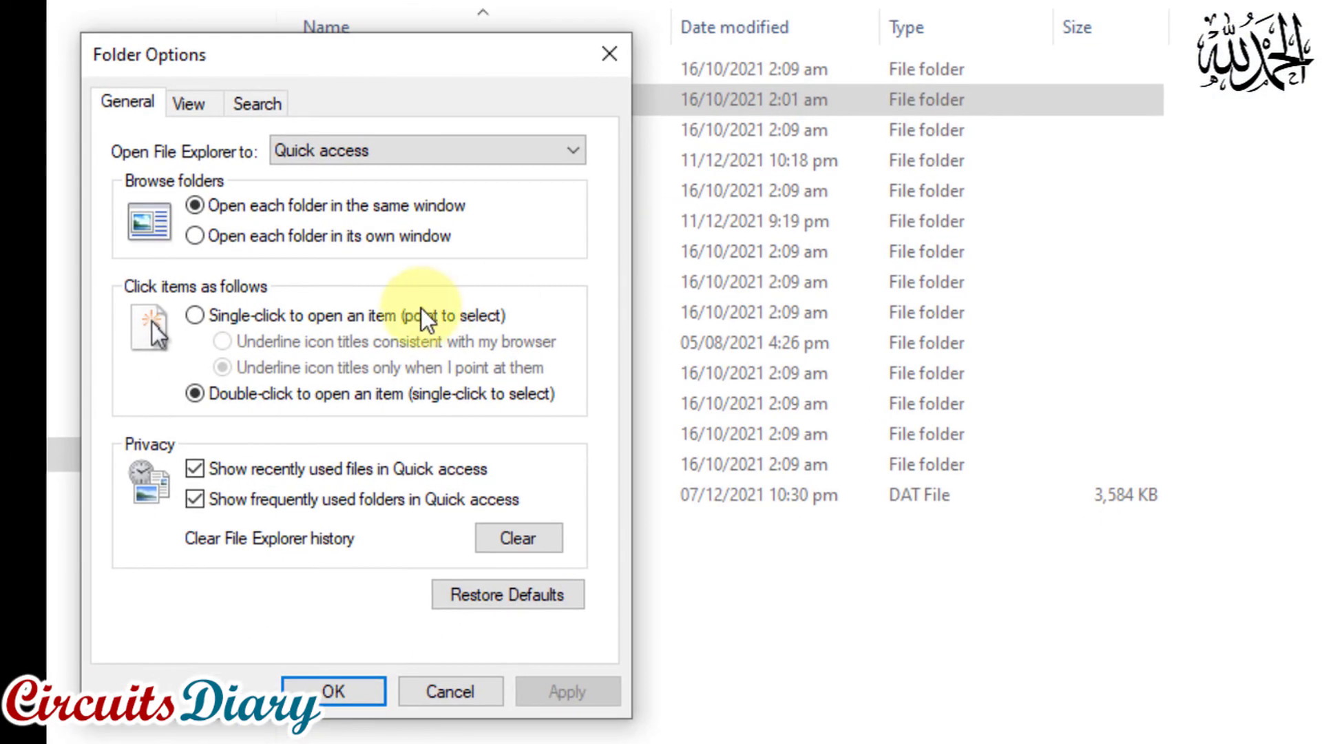
{"action": "left_click", "coordinate": [171, 117]}
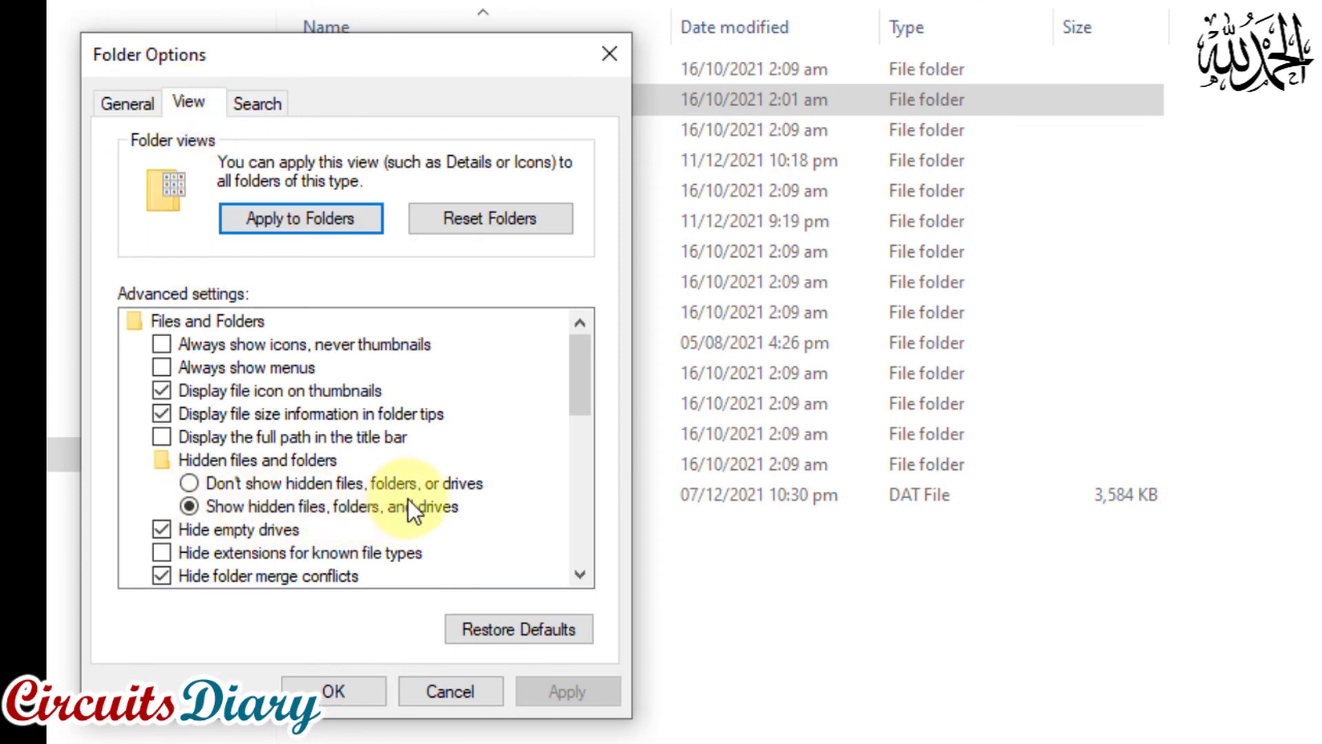
{"action": "left_click", "coordinate": [221, 510]}
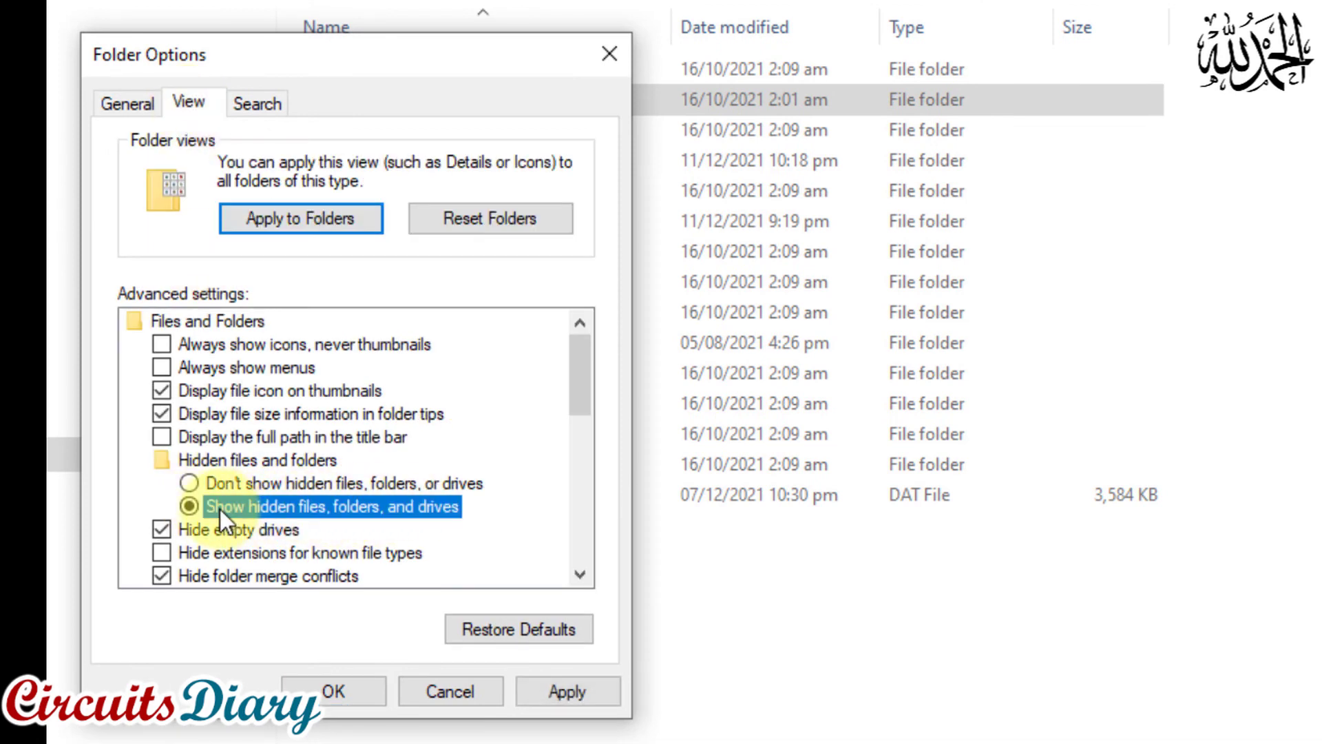
{"action": "left_click", "coordinate": [216, 486]}
{"action": "left_click", "coordinate": [192, 505]}
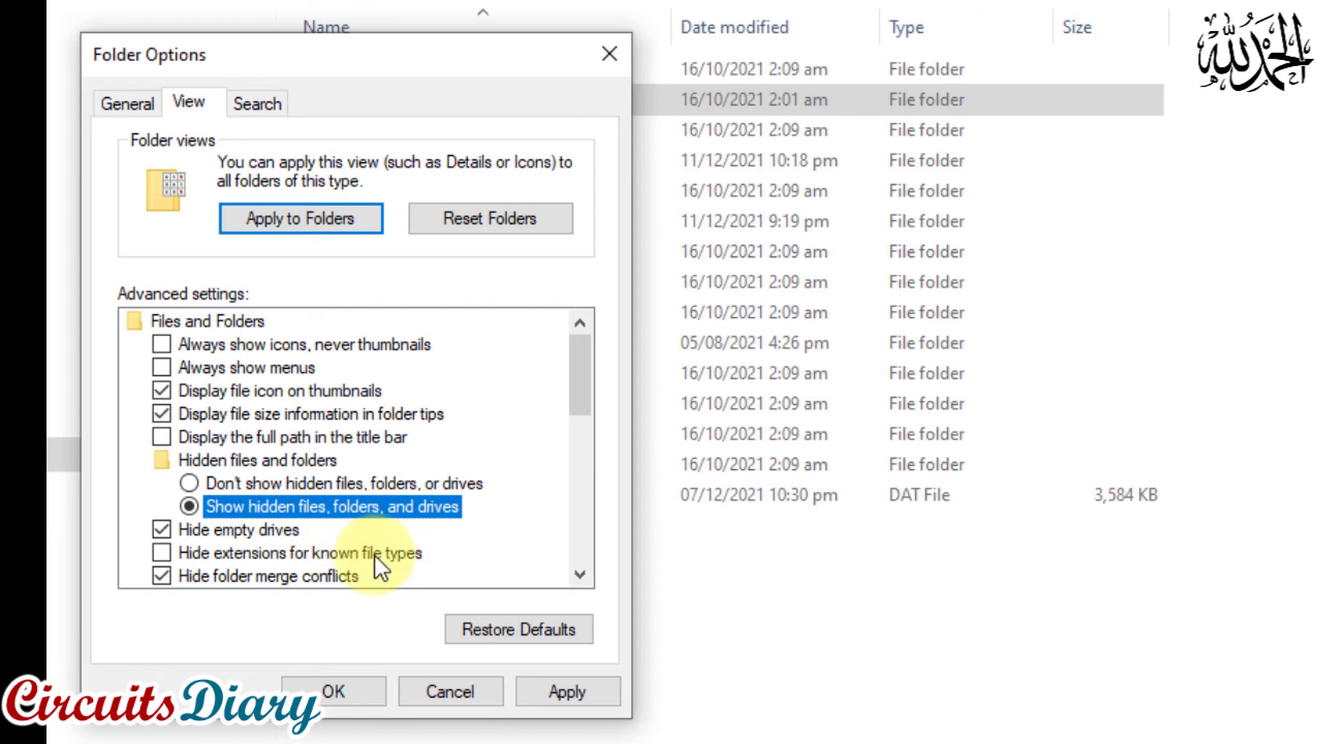
{"action": "left_click", "coordinate": [172, 557]}
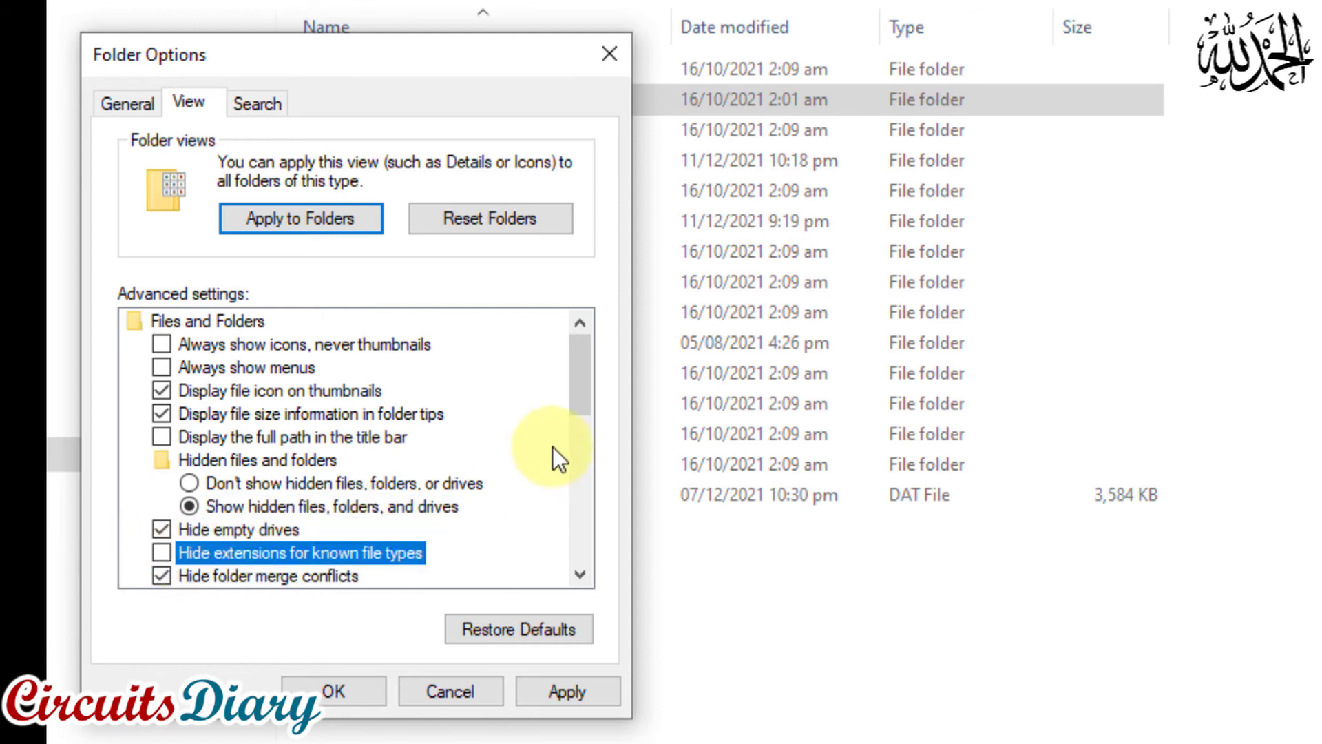
{"action": "left_click_drag", "start_coordinate": [576, 398], "coordinate": [572, 423]}
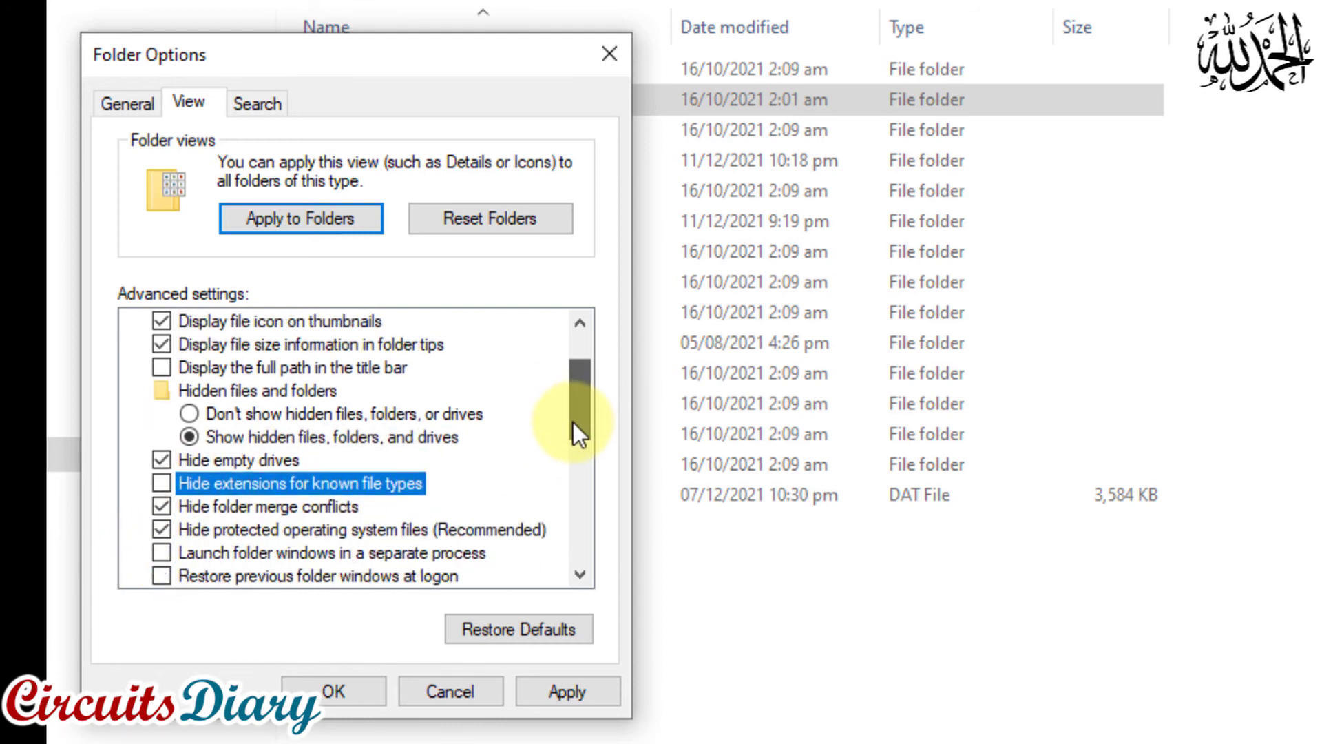
{"action": "left_click", "coordinate": [550, 691]}
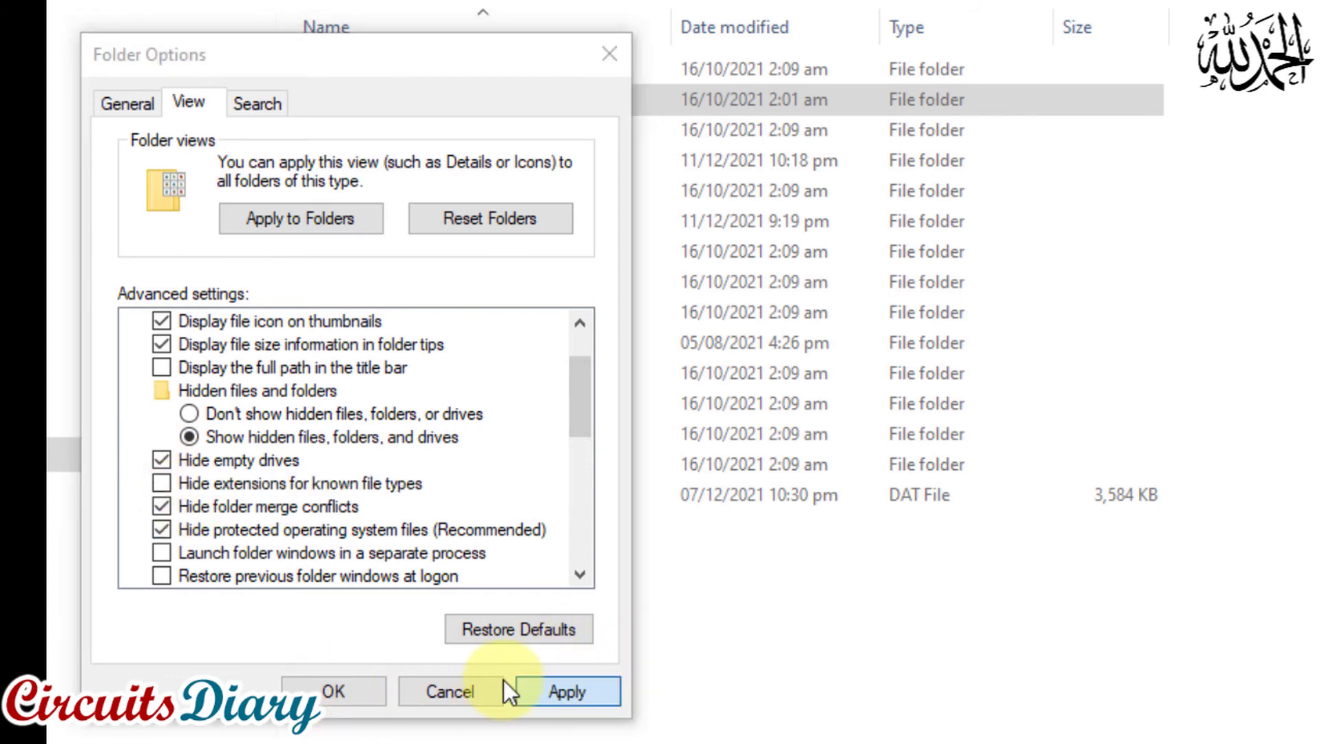
{"action": "left_click", "coordinate": [332, 689]}
Open the Temp folder inside AppData\Local of the user folder
{"action": "left_click", "coordinate": [366, 102]}
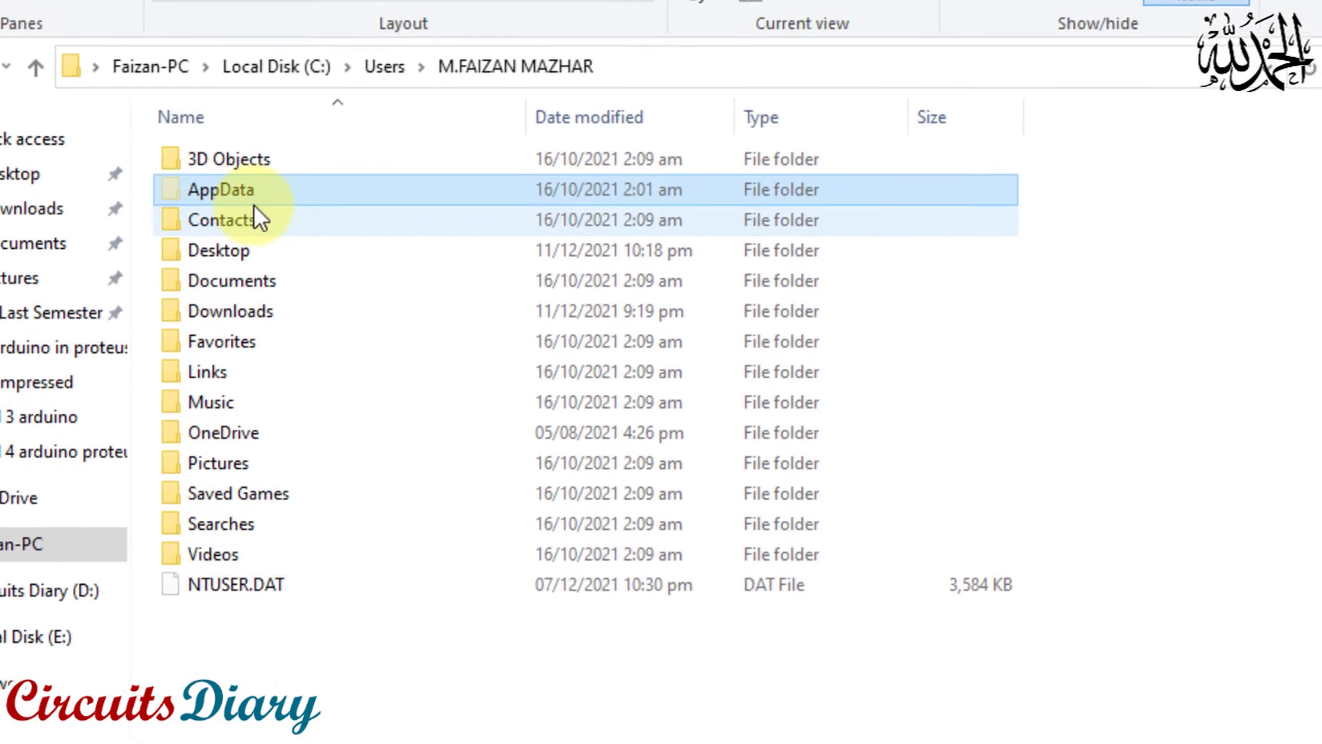
{"action": "left_click", "coordinate": [186, 256]}
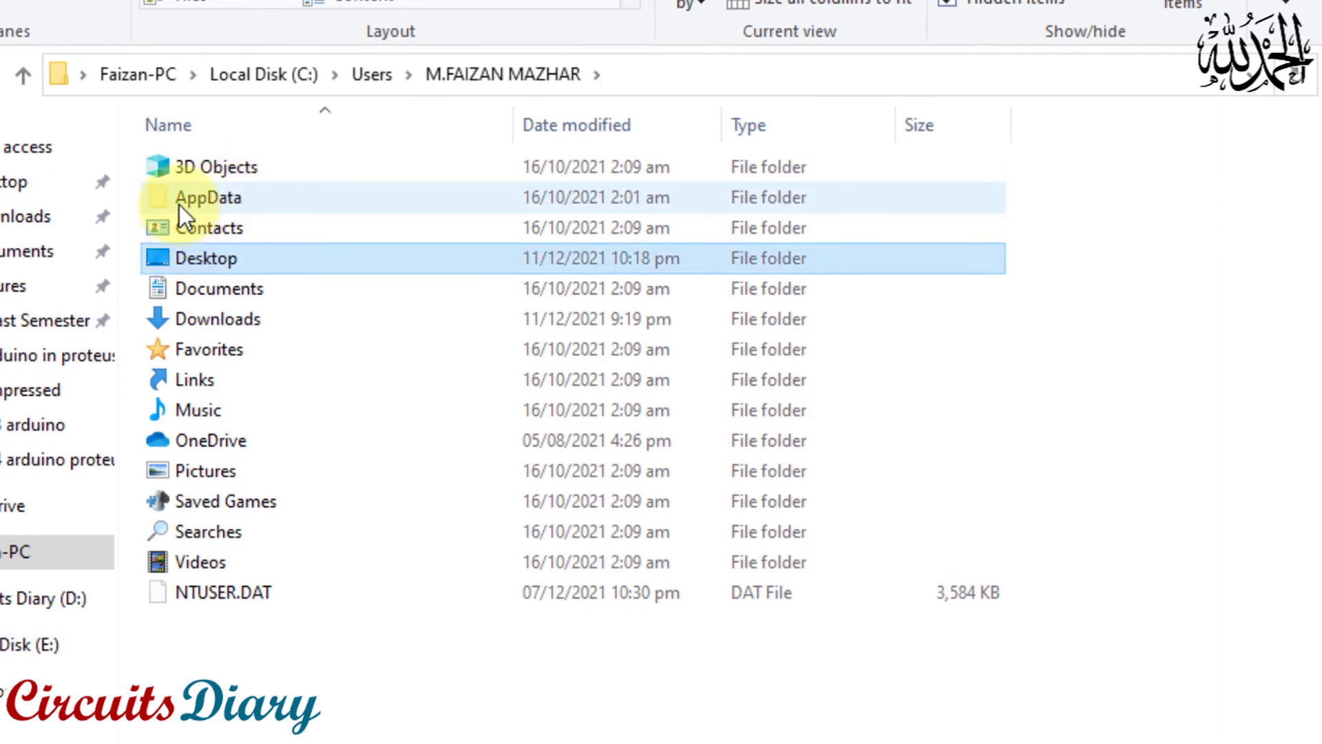
{"action": "left_click", "coordinate": [210, 204]}
{"action": "double_click", "coordinate": [226, 200]}
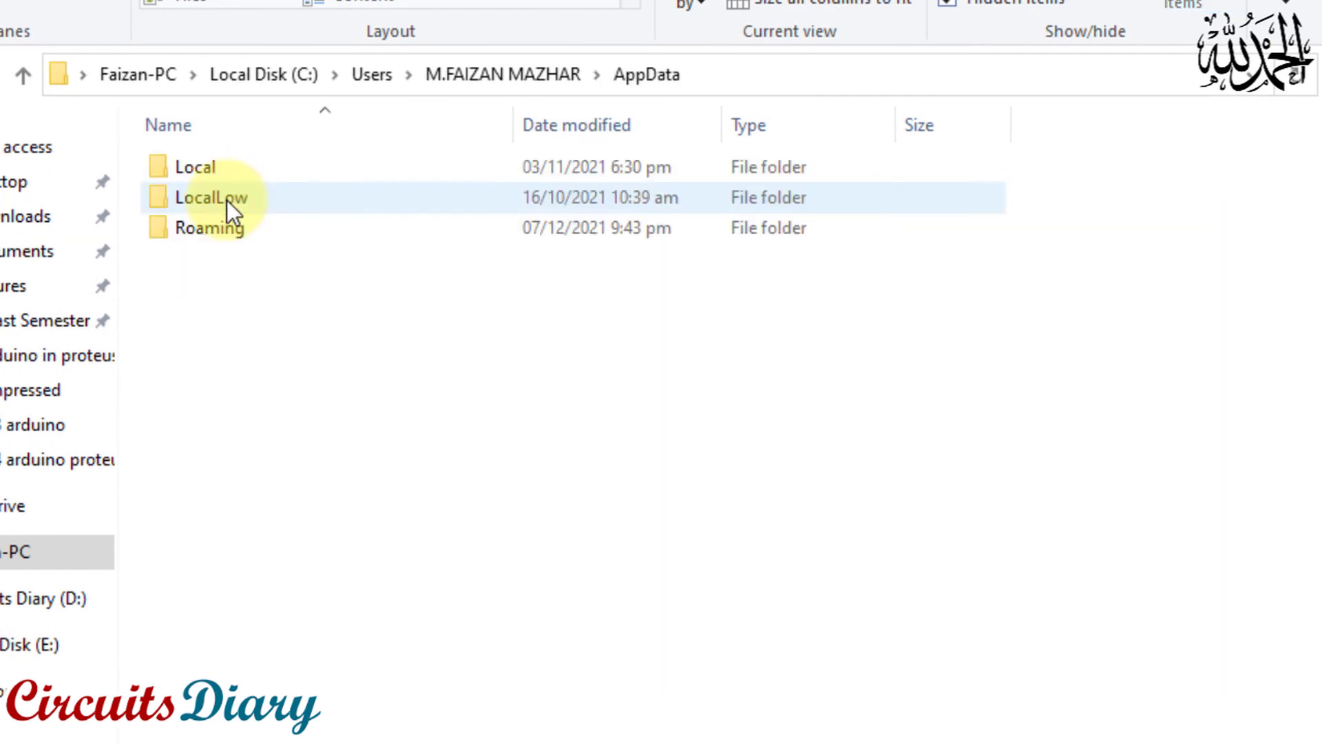
{"action": "left_click", "coordinate": [210, 166]}
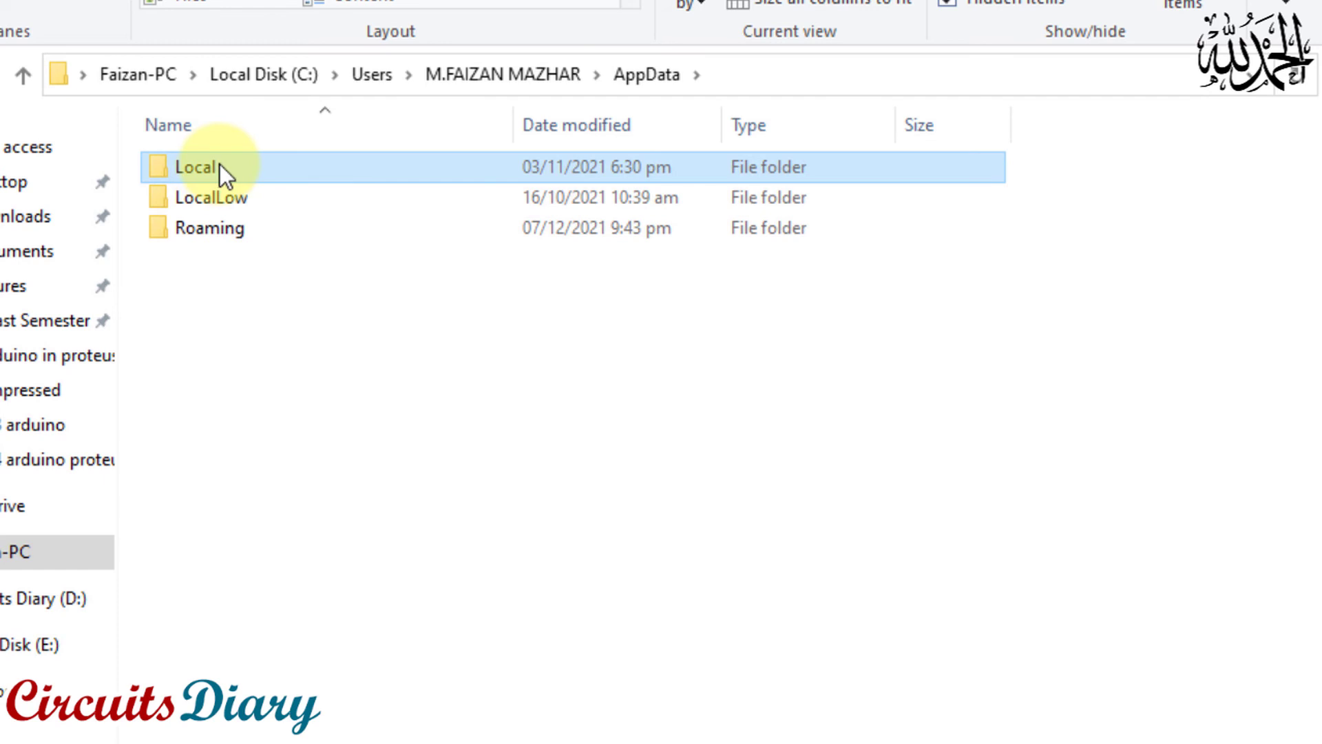
{"action": "double_click", "coordinate": [221, 164]}
{"action": "left_click", "coordinate": [263, 531]}
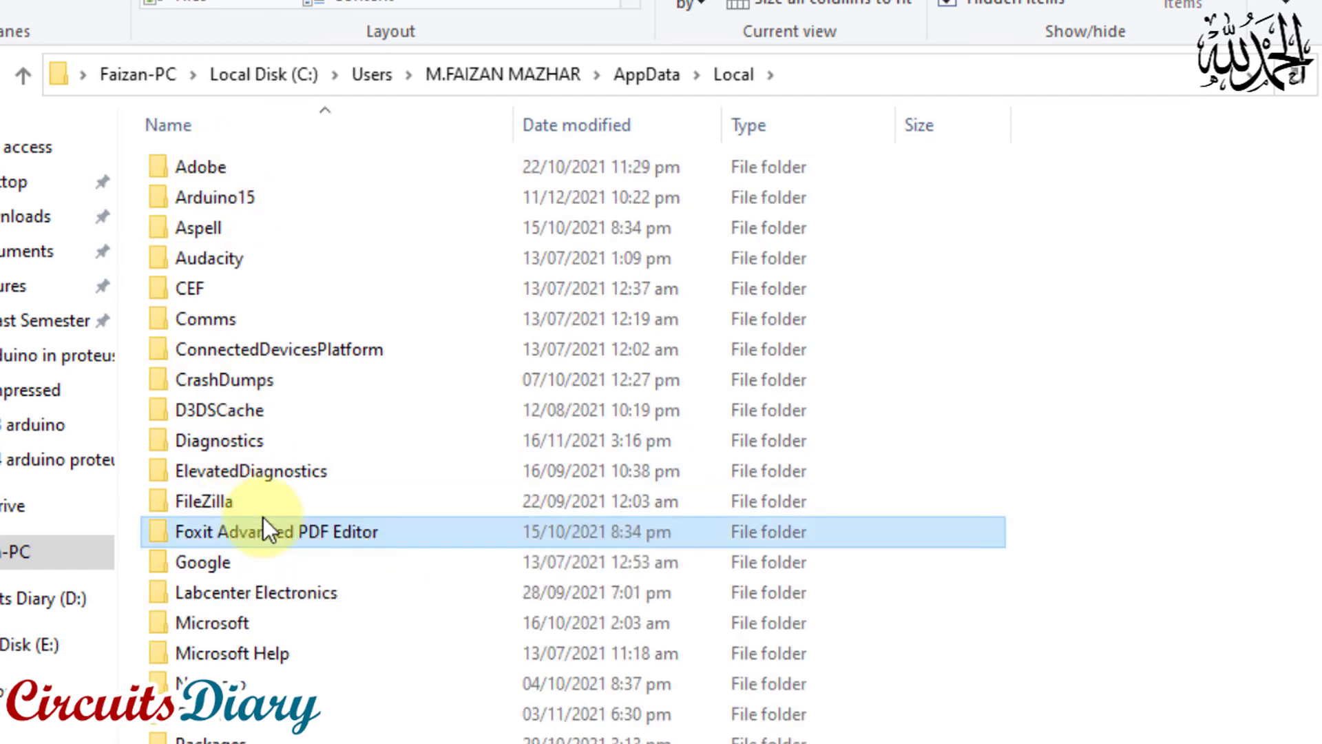
{"action": "scroll", "coordinate": [263, 534], "scroll_direction": "down", "scroll_amount": 2}
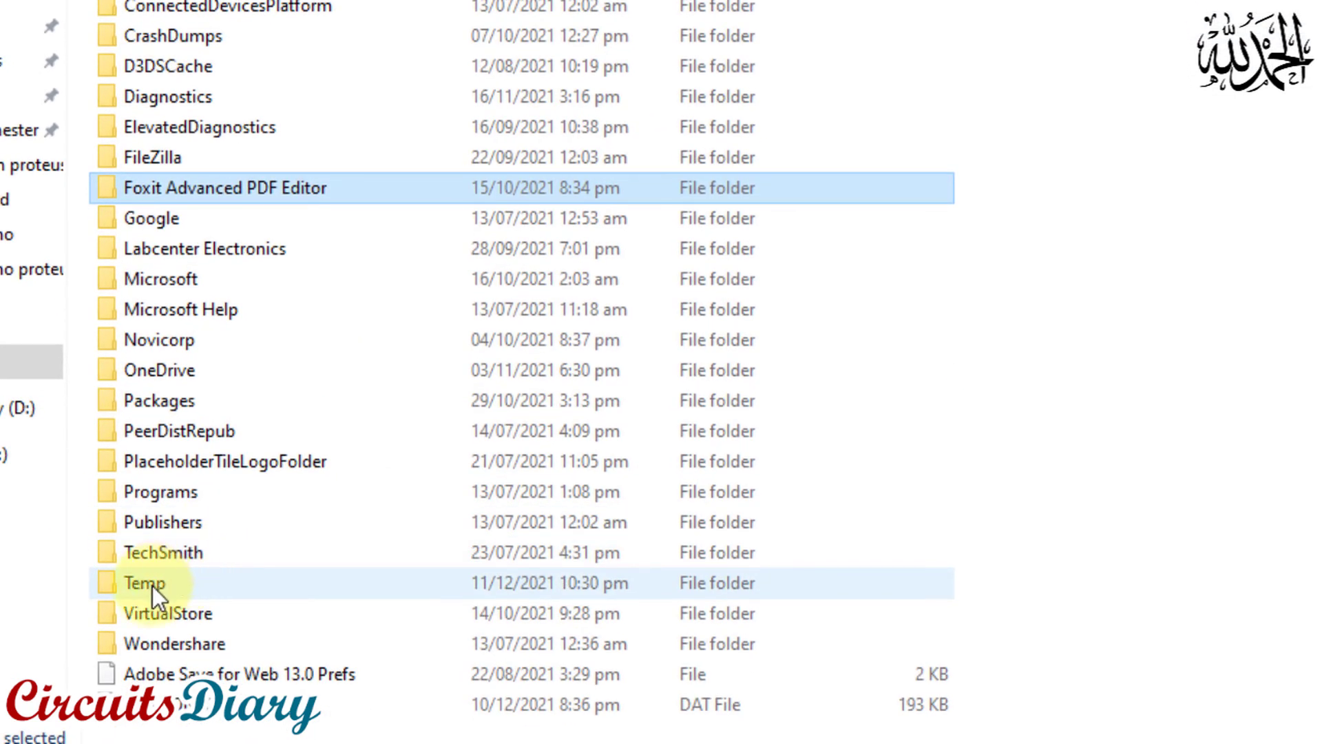
{"action": "left_click", "coordinate": [177, 680]}
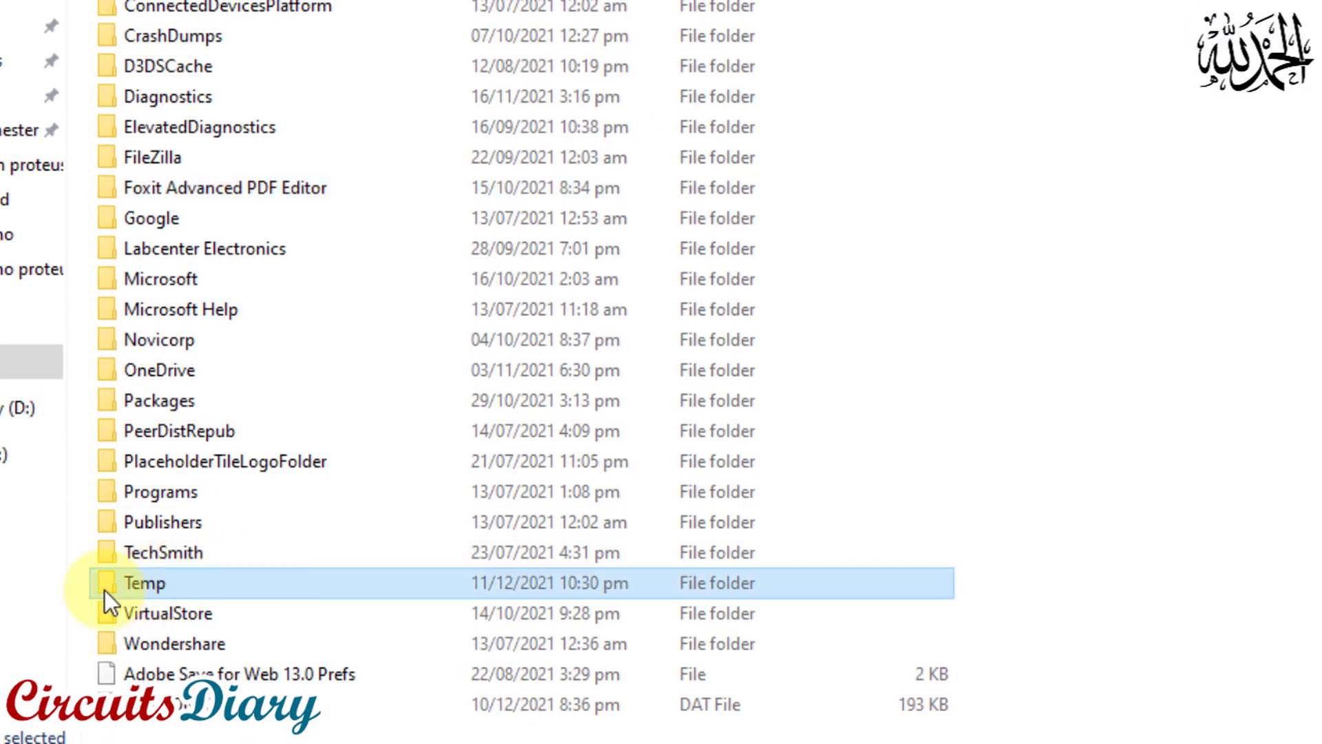
{"action": "double_click", "coordinate": [165, 583]}
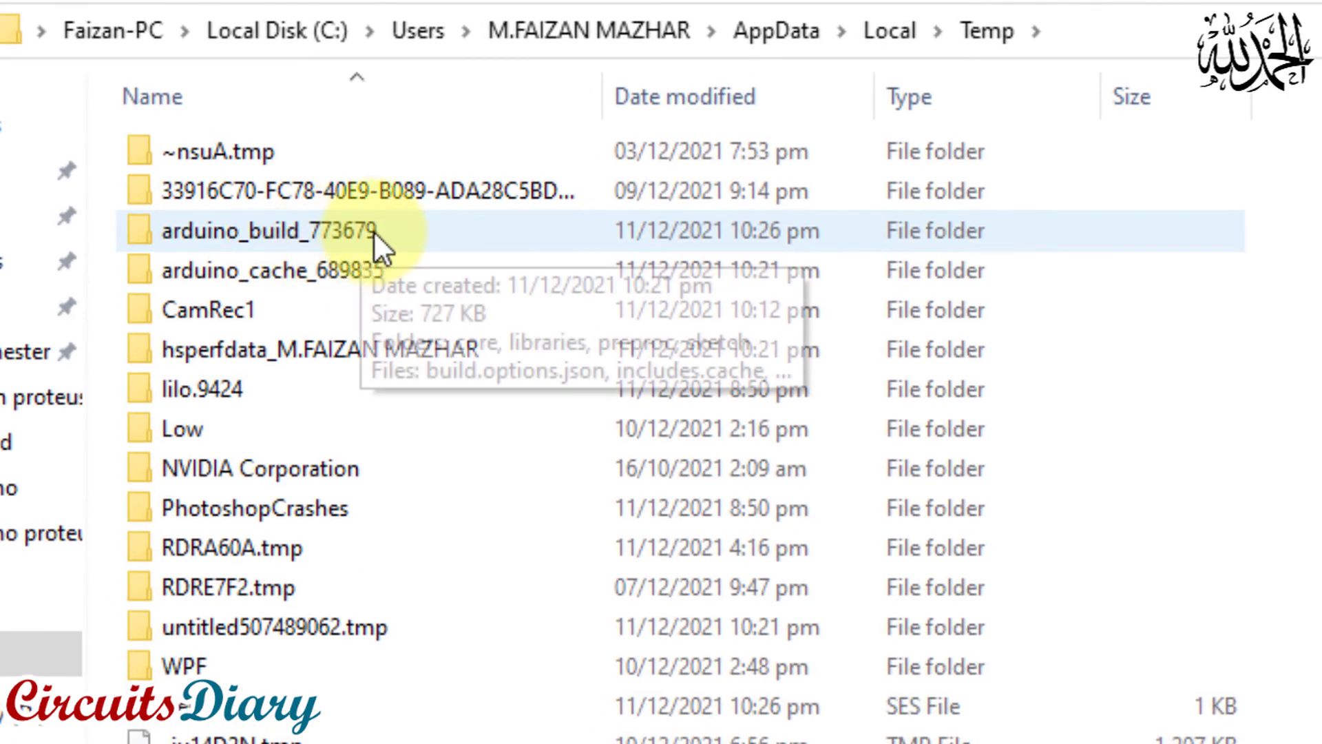
Compare the arduino_build_773679 folder in Temp with the hex path in the Arduino IDE's compile output, and open that folder
{"action": "left_click", "coordinate": [373, 230]}
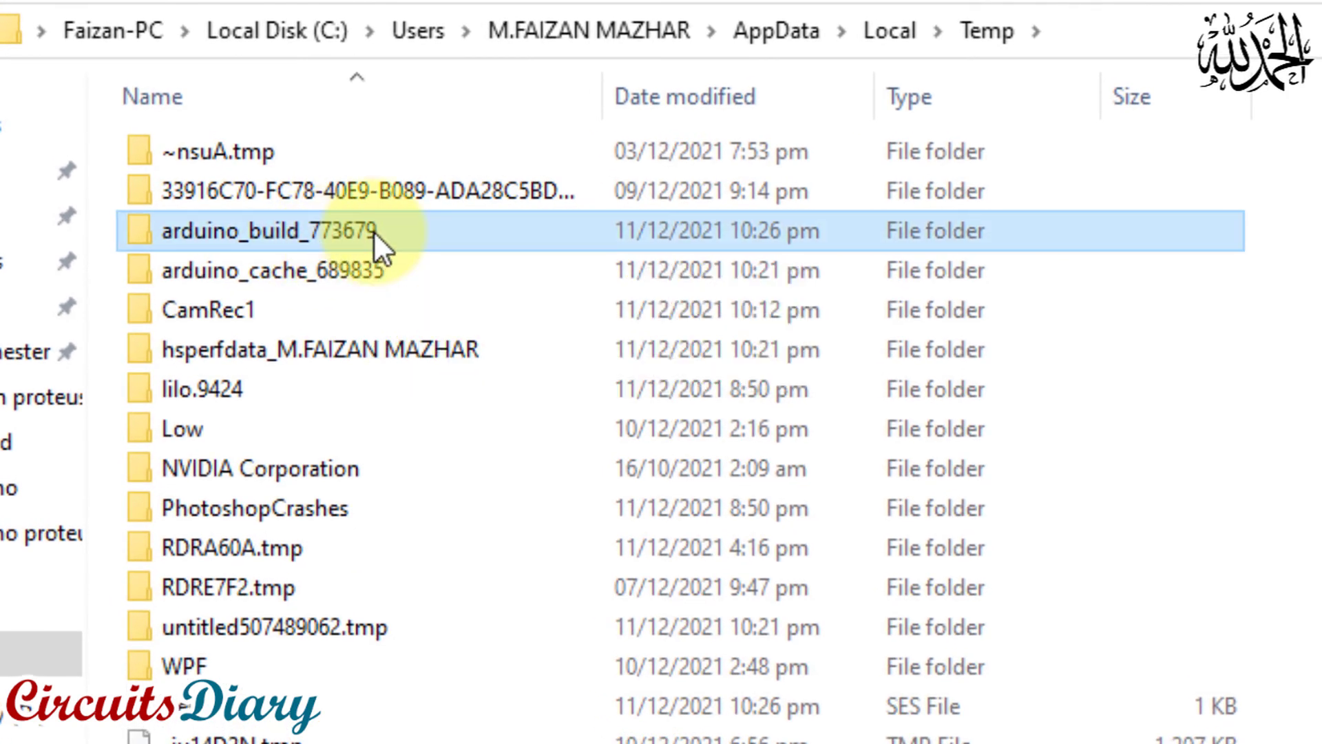
{"action": "key", "text": "alt+Tab"}
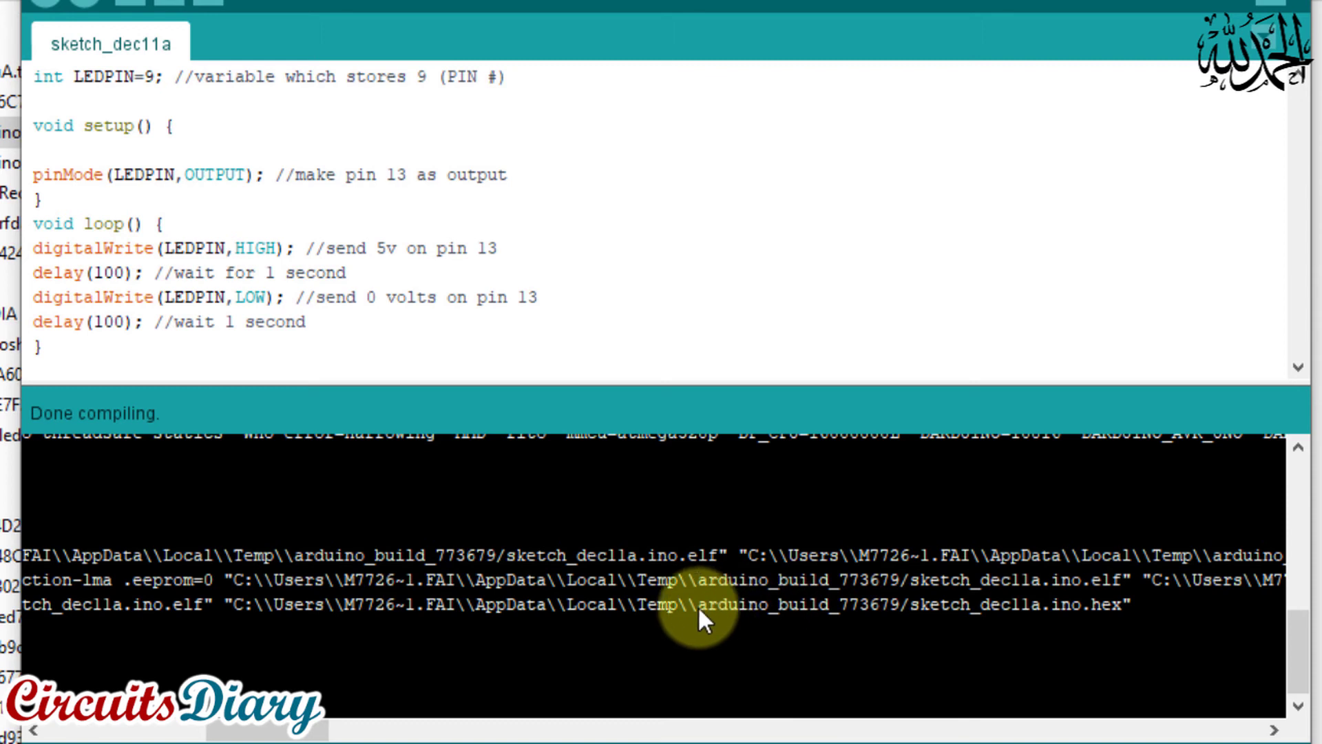
{"action": "left_click_drag", "start_coordinate": [858, 610], "coordinate": [900, 620]}
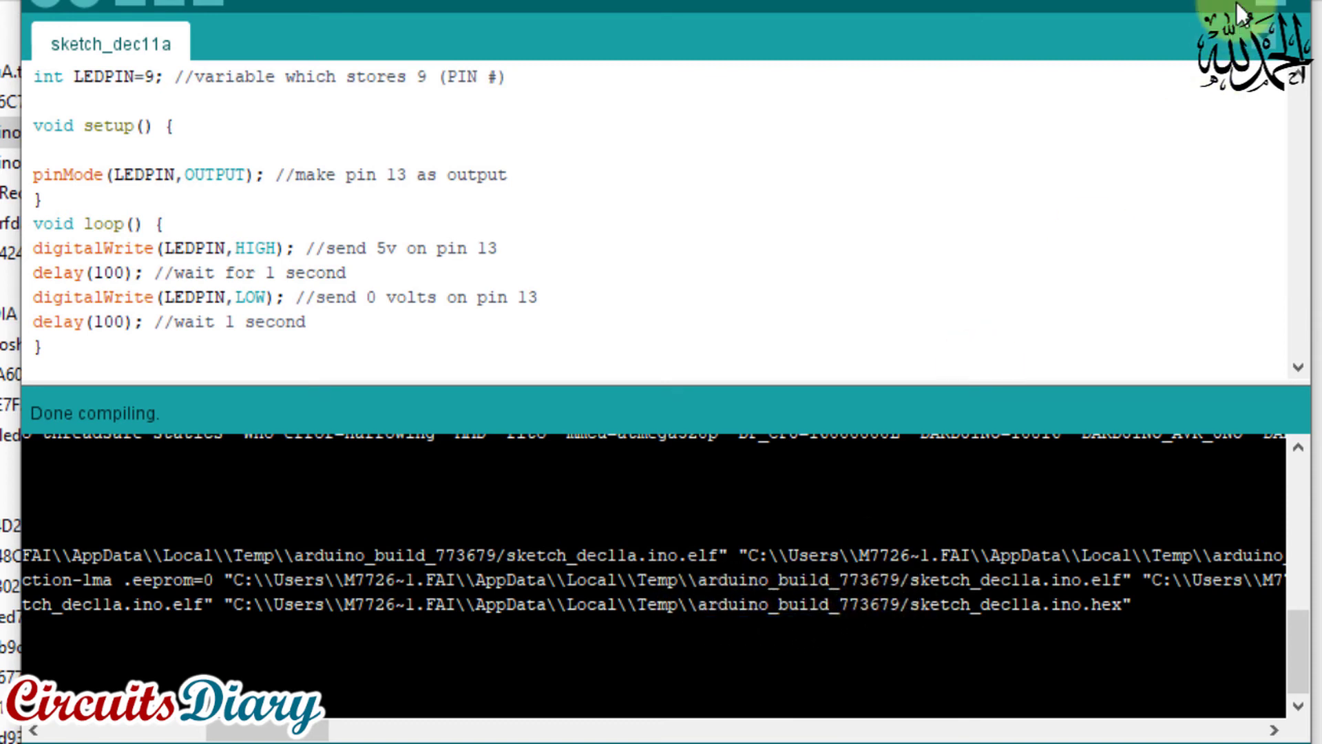
{"action": "key", "text": "alt+Tab"}
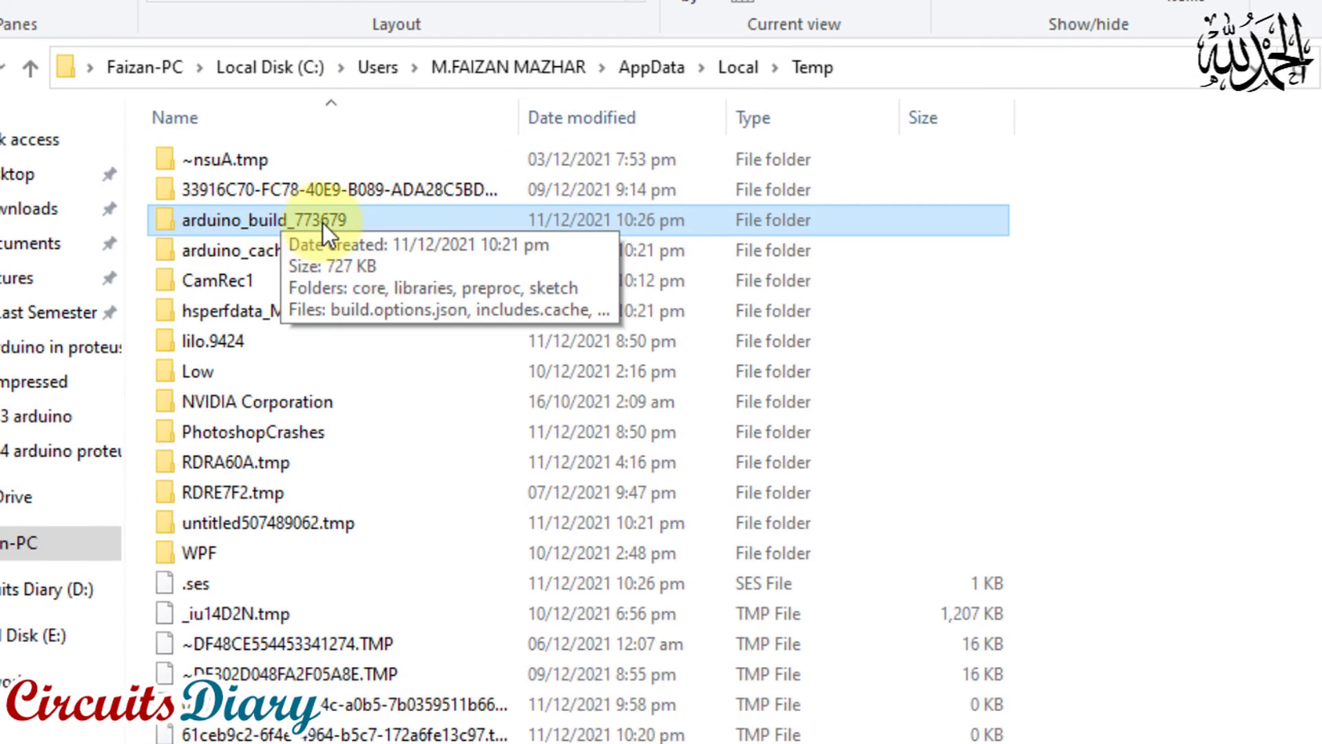
{"action": "double_click", "coordinate": [252, 193]}
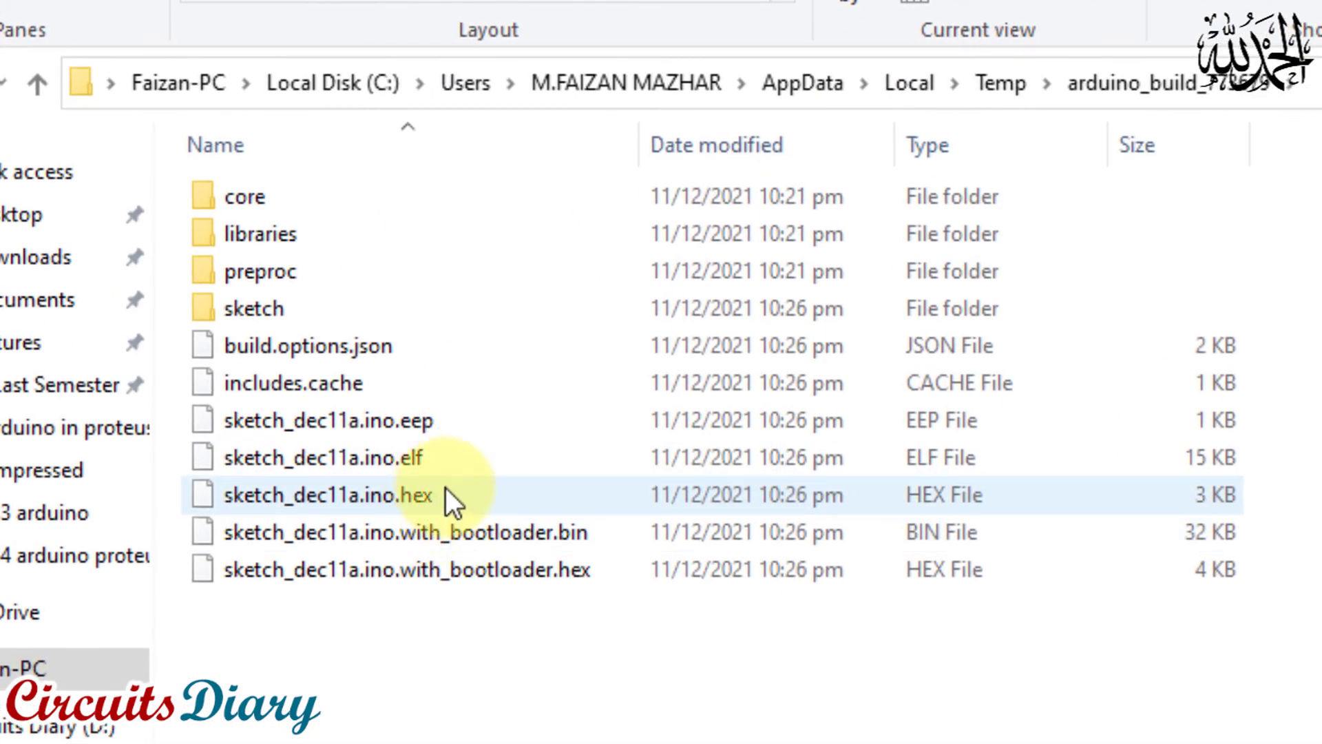
Examine the sketch_dec11a.ino.hex and sketch_dec11a.ino.with_bootloader.bin files in the build folder
{"action": "left_click", "coordinate": [417, 500]}
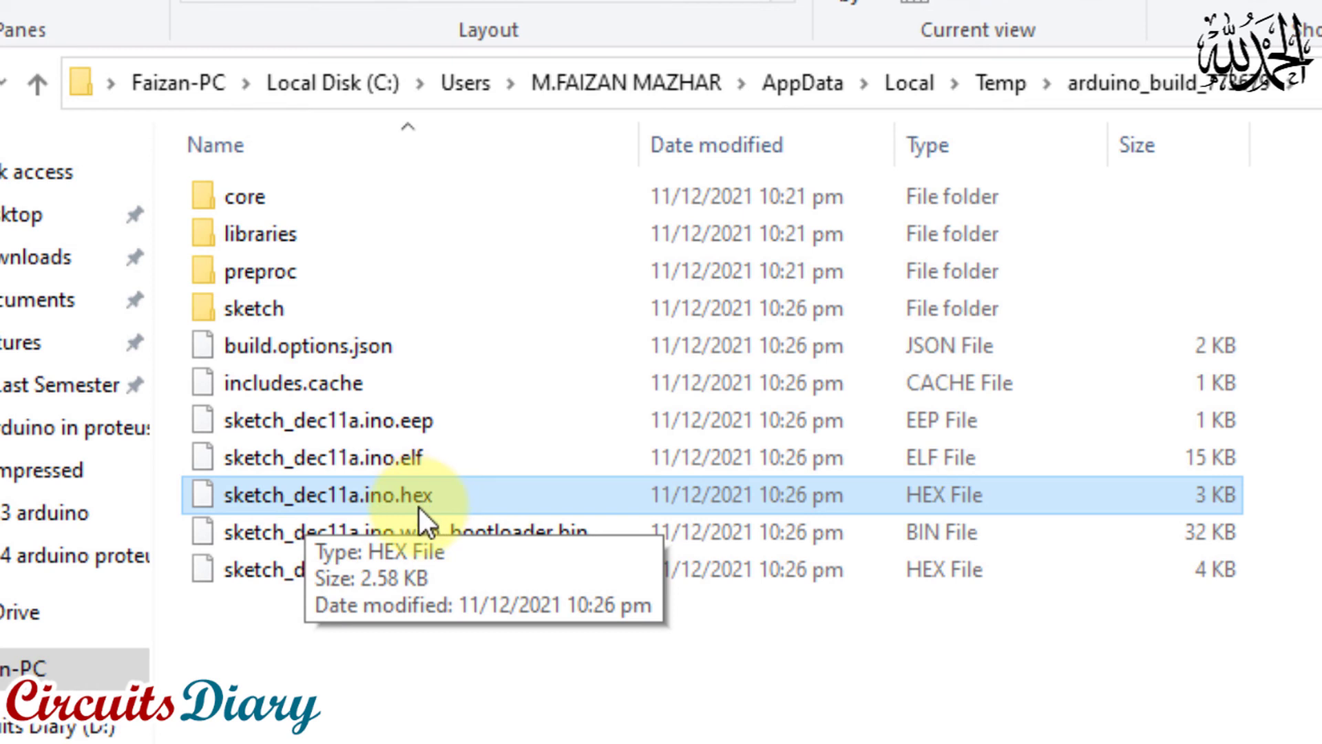
{"action": "left_click", "coordinate": [388, 526]}
{"action": "left_click", "coordinate": [358, 501]}
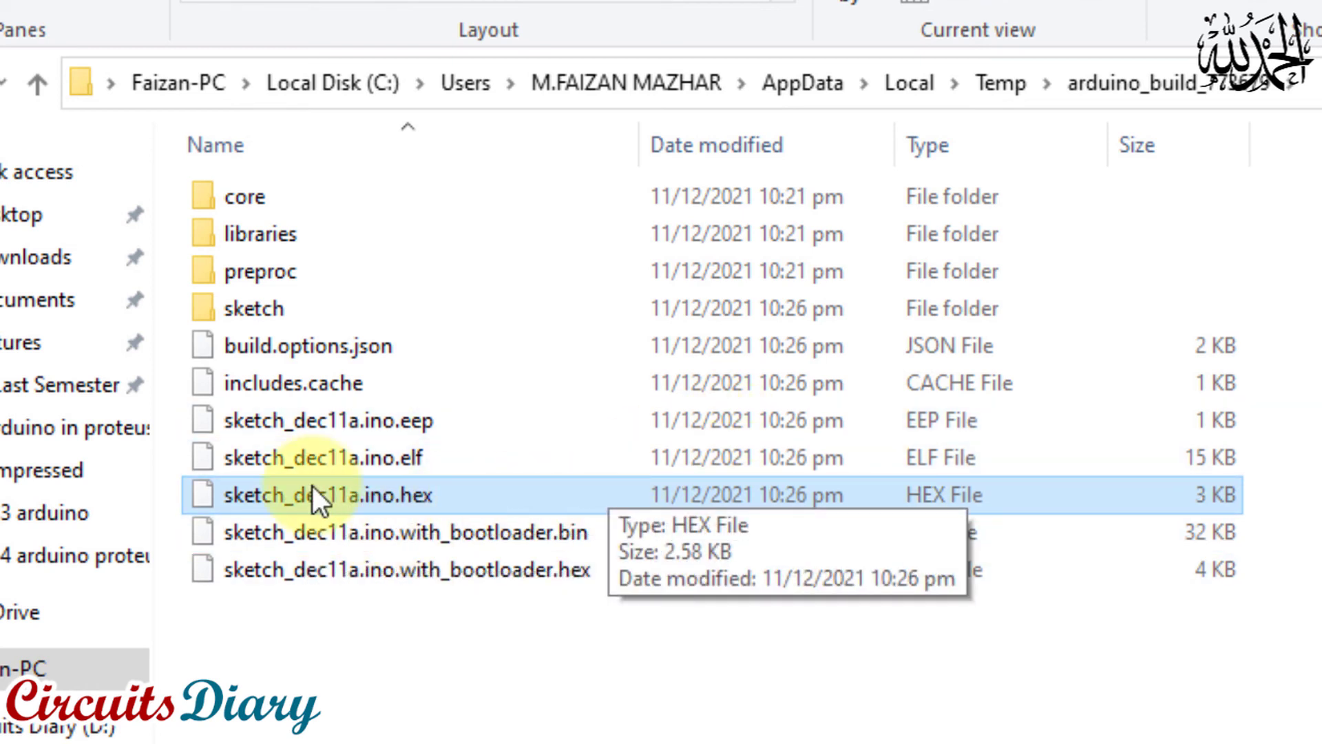
{"action": "left_click", "coordinate": [371, 541]}
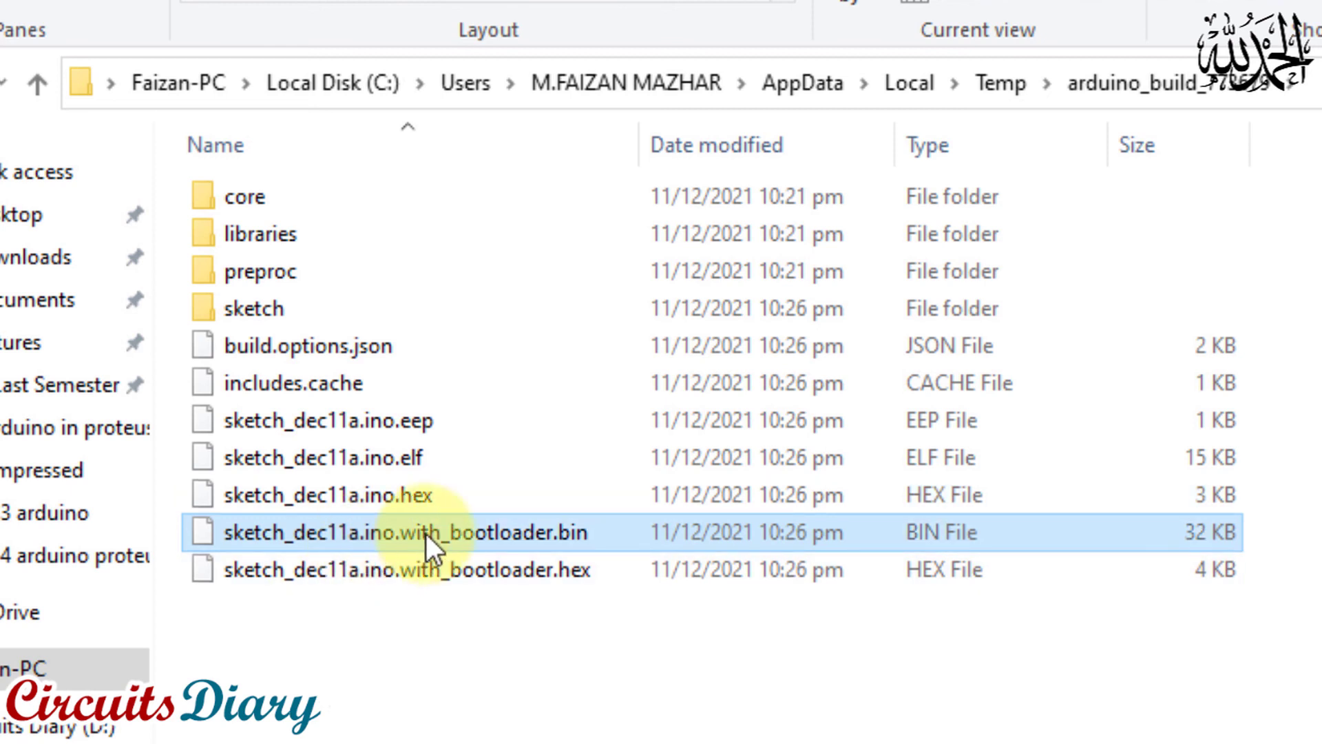
{"action": "left_click", "coordinate": [376, 499]}
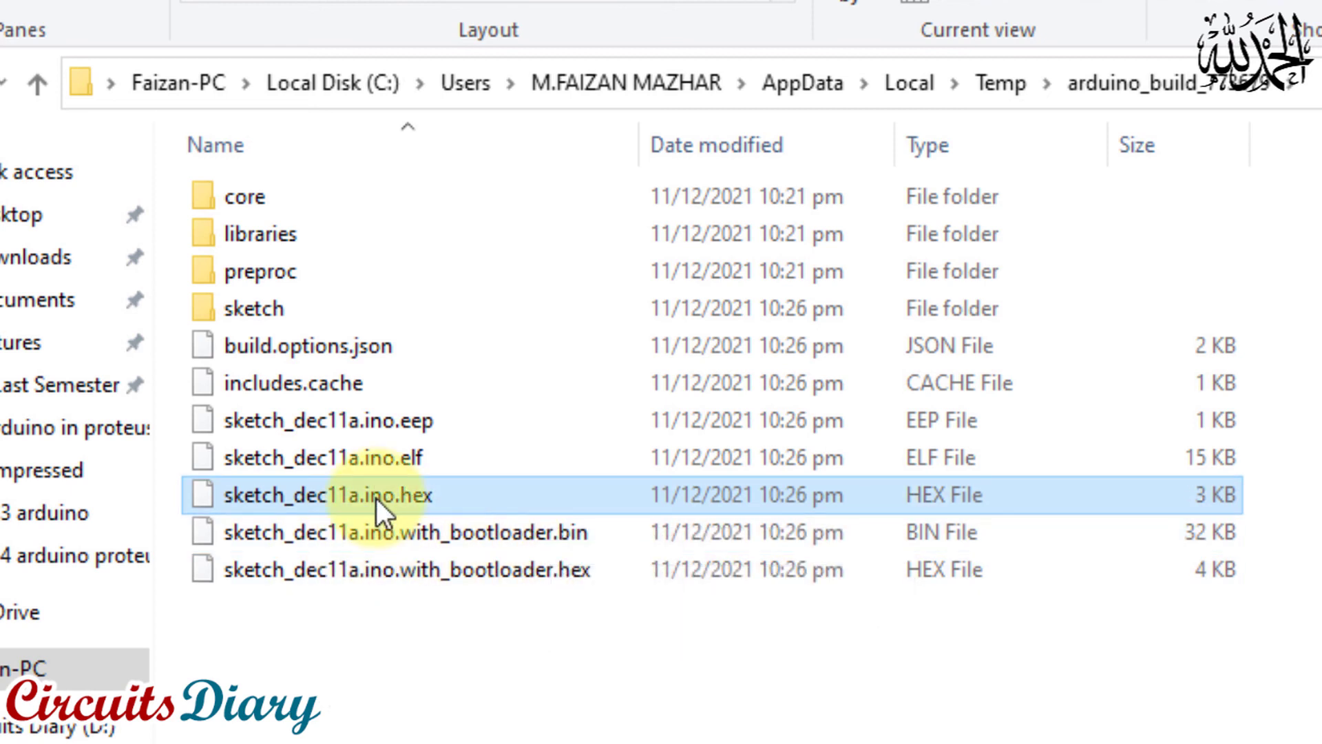
{"action": "left_click", "coordinate": [477, 538]}
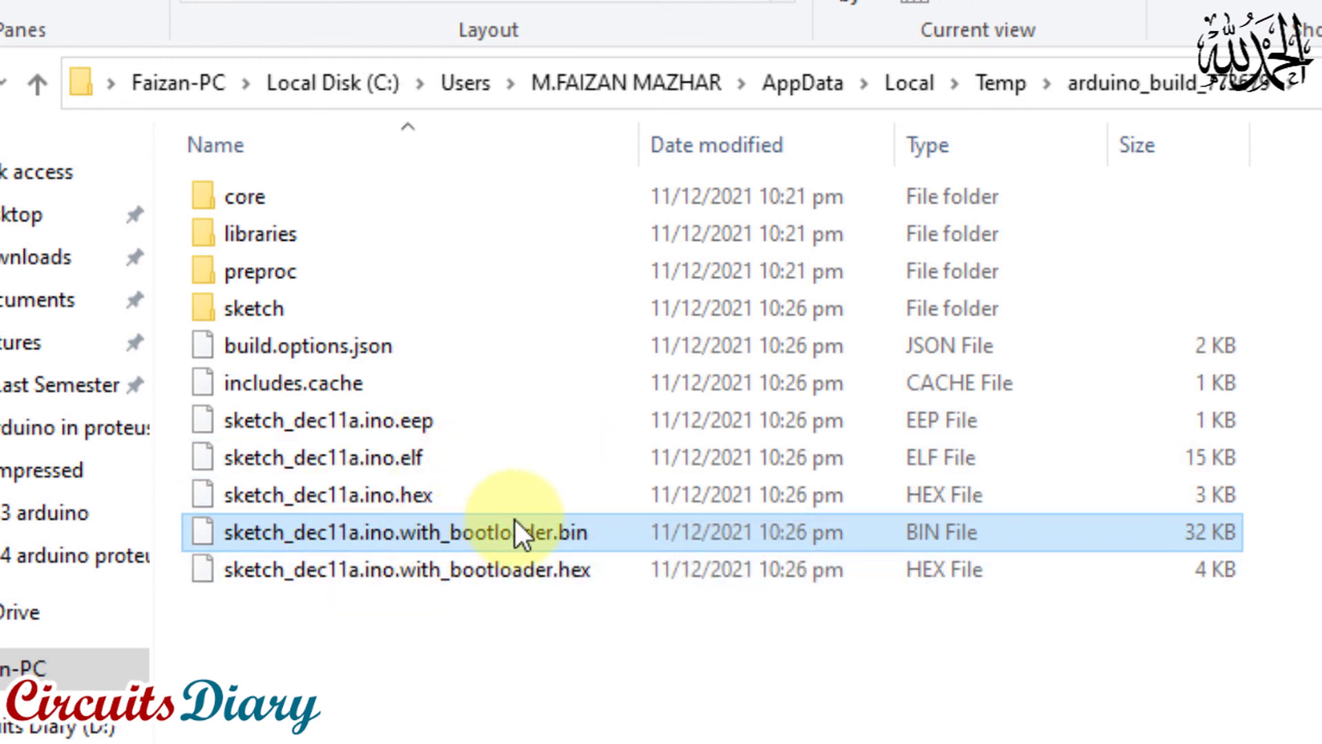
{"action": "left_click", "coordinate": [344, 499]}
{"action": "left_click", "coordinate": [408, 534]}
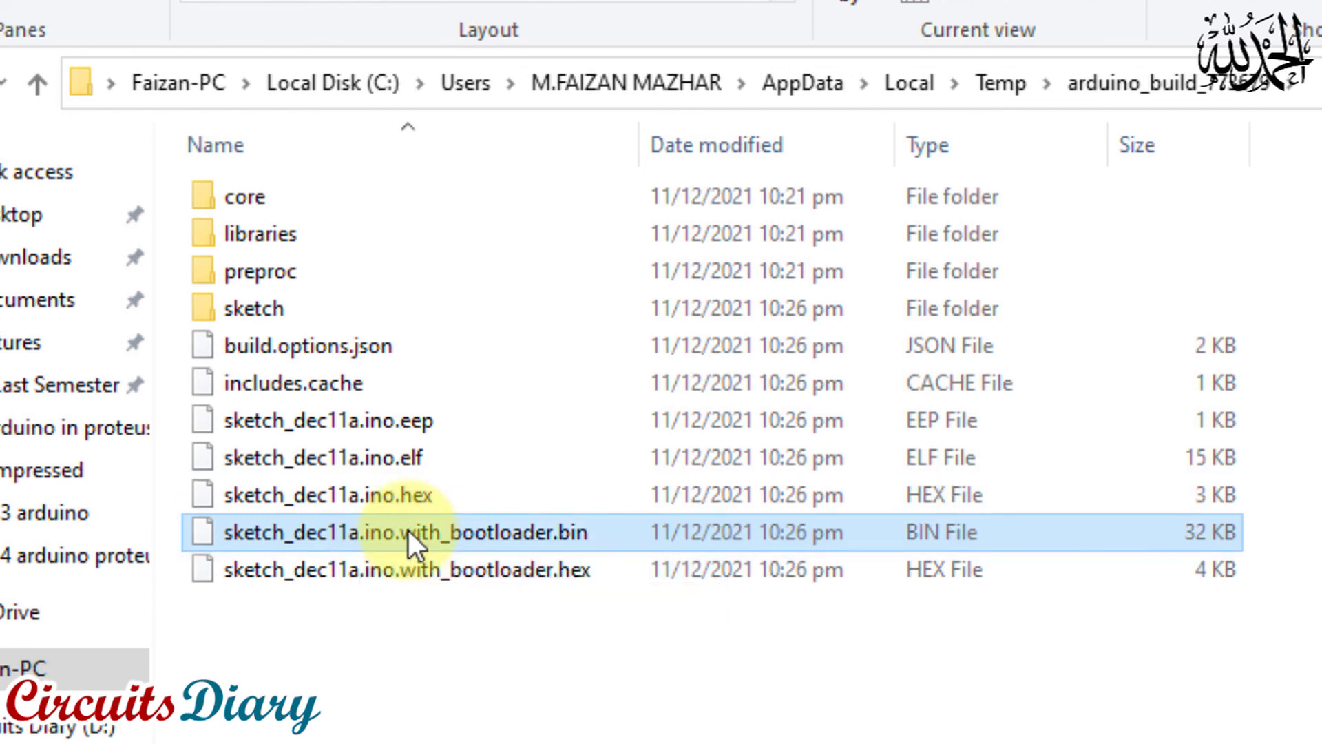
Open sketch_dec11a.ino.hex with Notepad, keeping "Always use this app to open .hex files" enabled
{"action": "left_click", "coordinate": [374, 497]}
{"action": "right_click", "coordinate": [286, 497]}
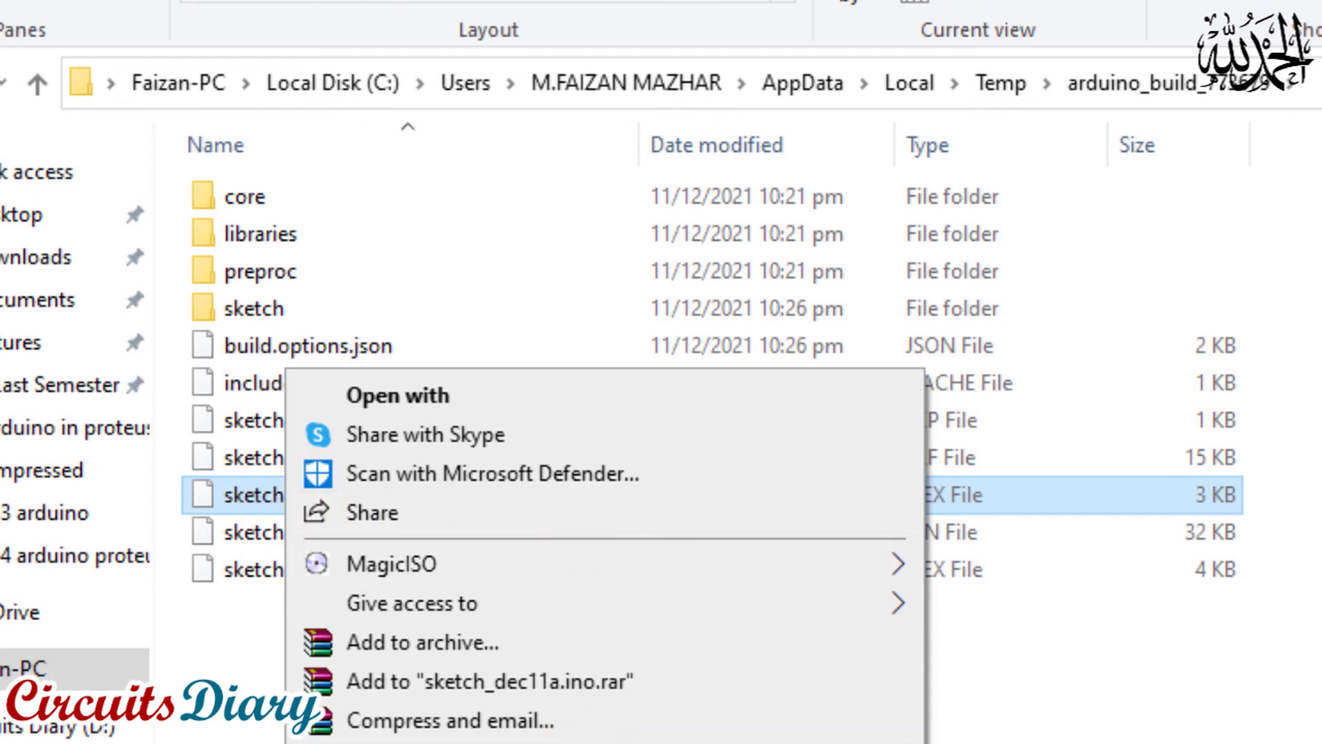
{"action": "left_click", "coordinate": [456, 406]}
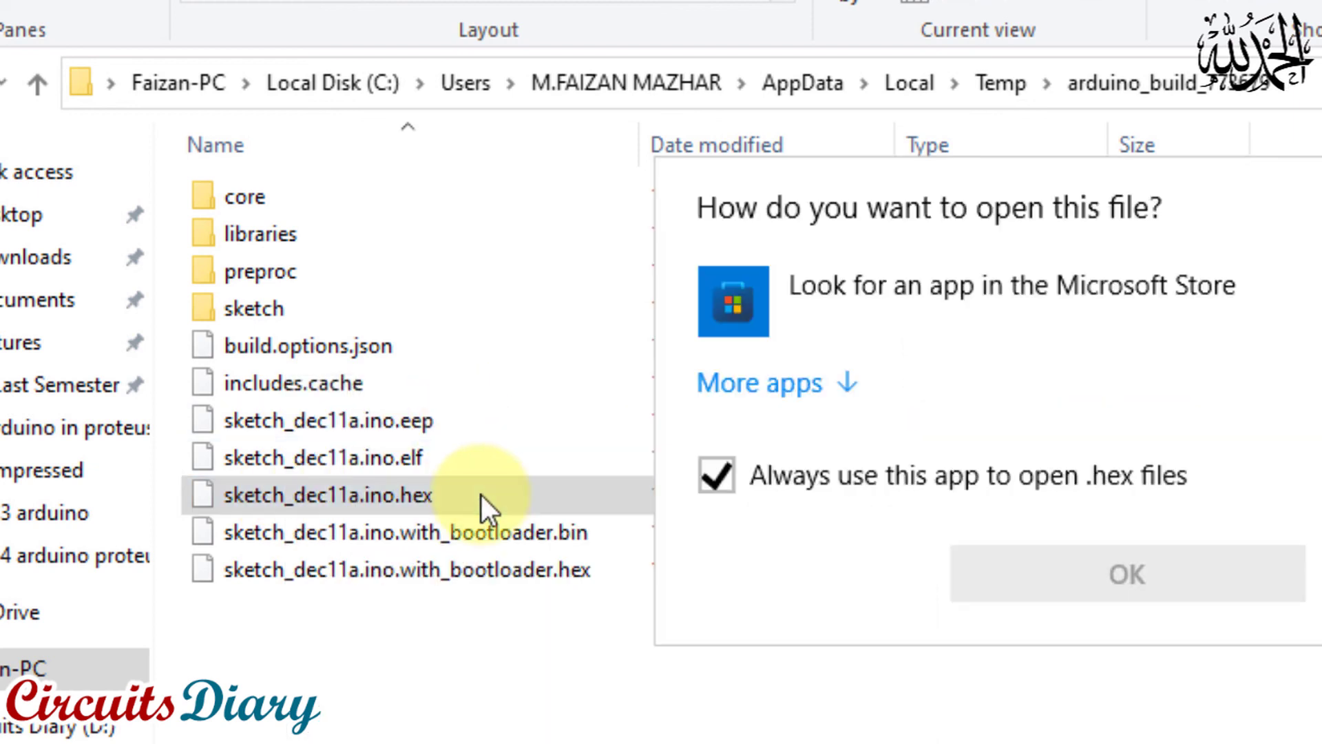
{"action": "left_click", "coordinate": [816, 384]}
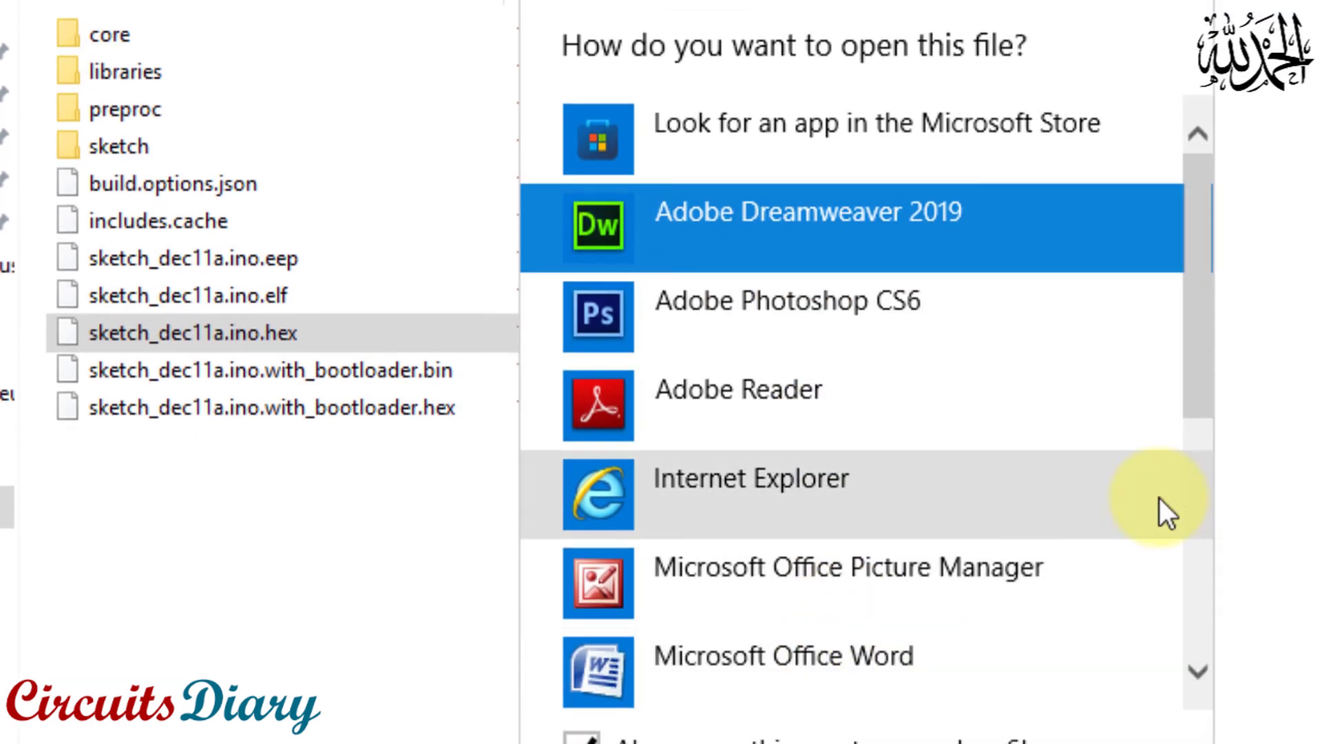
{"action": "left_click_drag", "start_coordinate": [1186, 358], "coordinate": [1207, 584]}
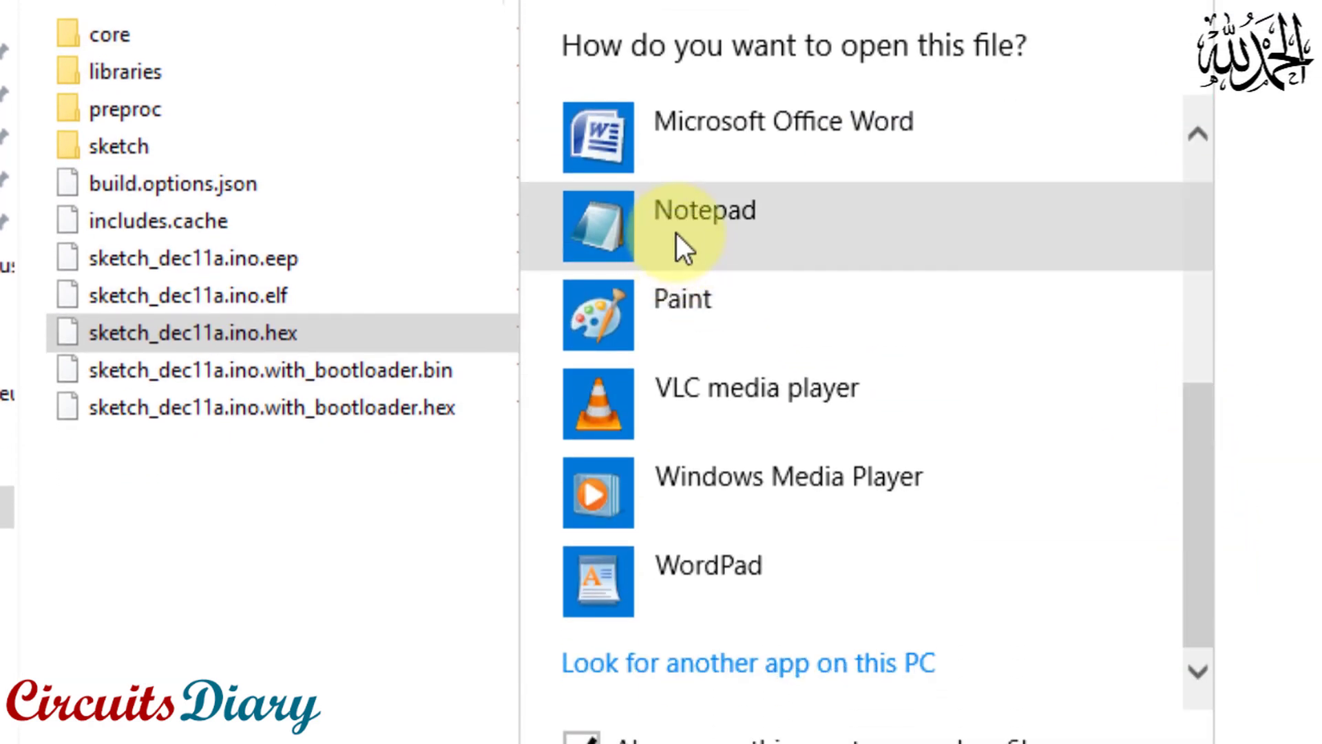
{"action": "left_click", "coordinate": [676, 233]}
{"action": "left_click", "coordinate": [888, 740]}
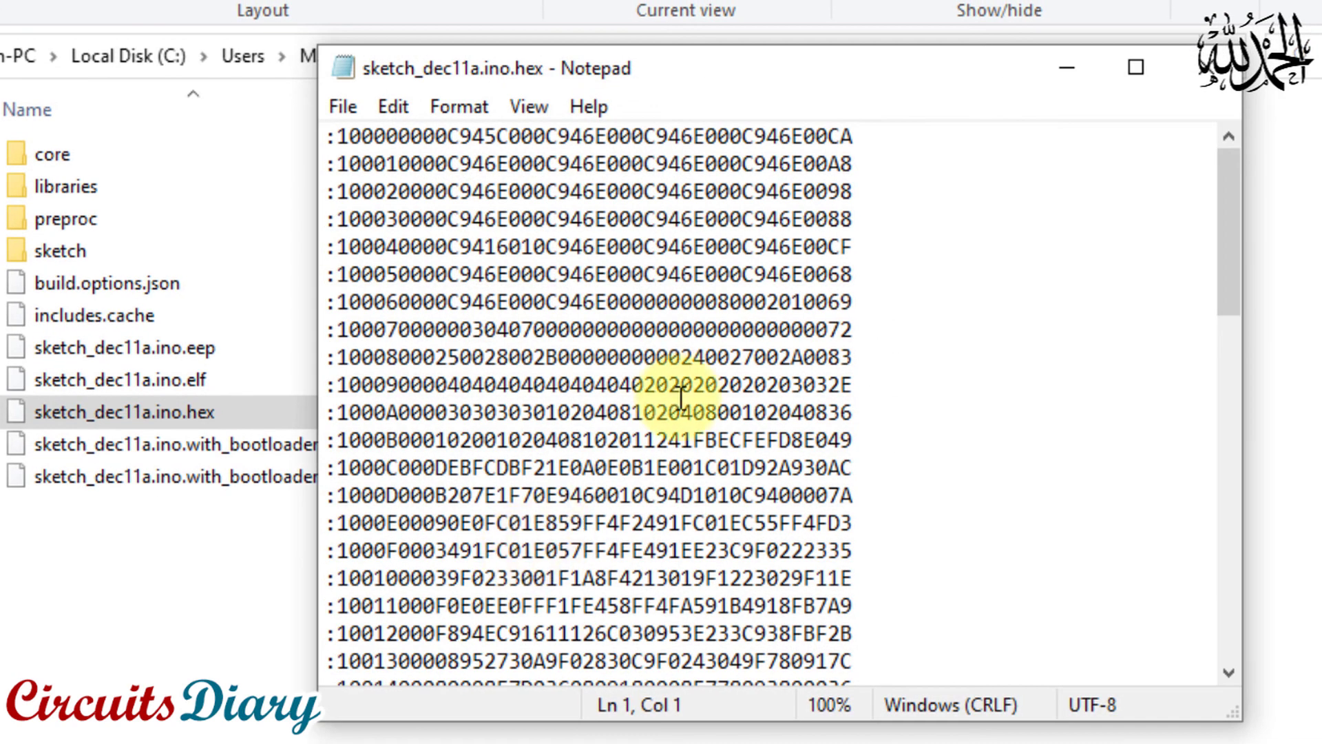
Look through the hex code of sketch_dec11a.ino.hex and minimise its Notepad window
{"action": "left_click", "coordinate": [619, 164]}
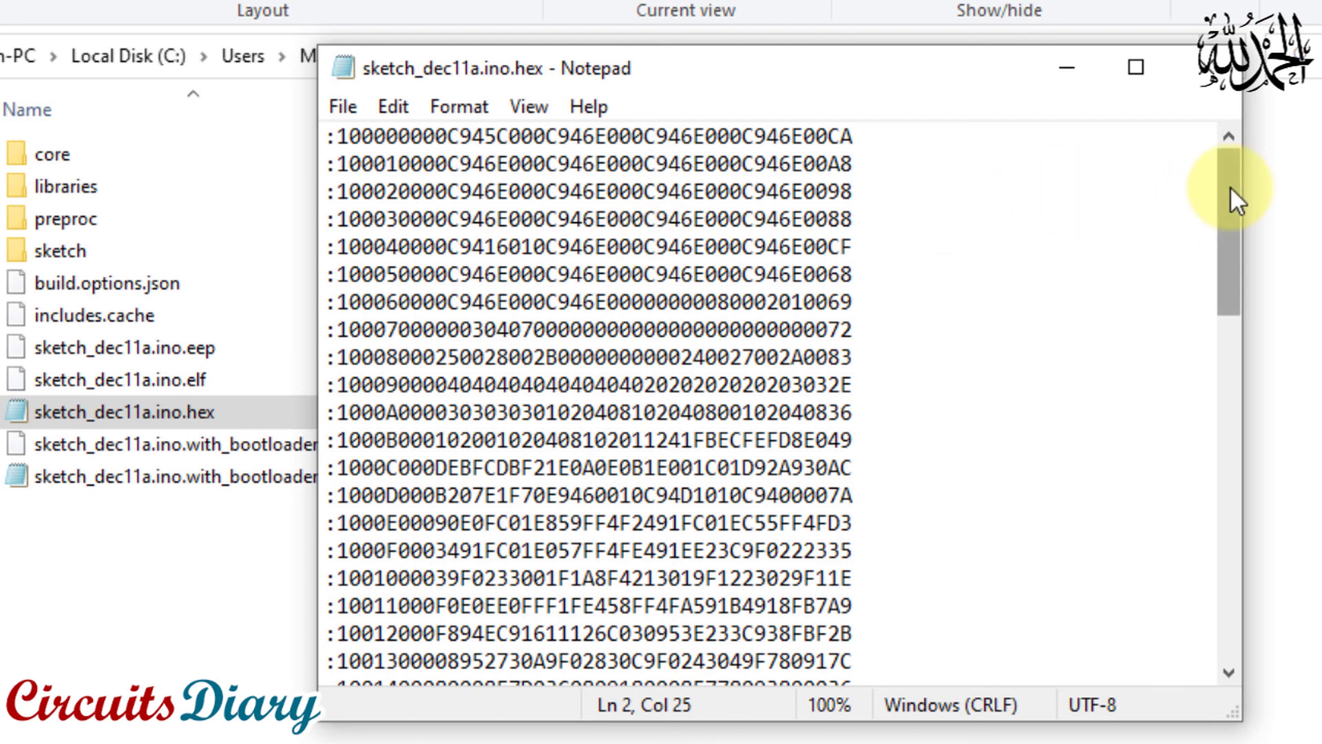
{"action": "scroll", "coordinate": [1232, 206], "scroll_direction": "down", "scroll_amount": 1}
{"action": "left_click_drag", "start_coordinate": [1231, 213], "coordinate": [1211, 145]}
{"action": "left_click", "coordinate": [1076, 80]}
Open sketch_dec11a.ino.with_bootloader.bin from the build folder with Notepad
{"action": "left_click", "coordinate": [171, 440]}
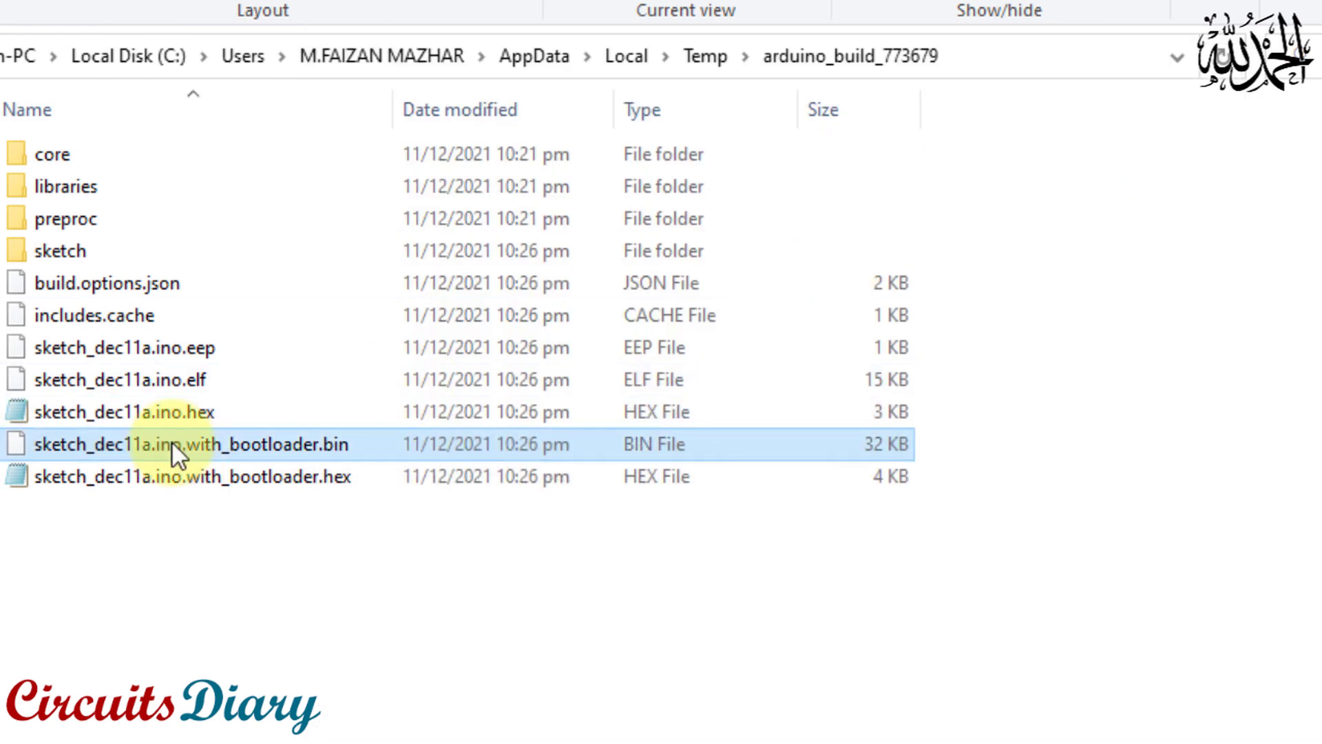
{"action": "right_click", "coordinate": [171, 441]}
{"action": "left_click", "coordinate": [320, 331]}
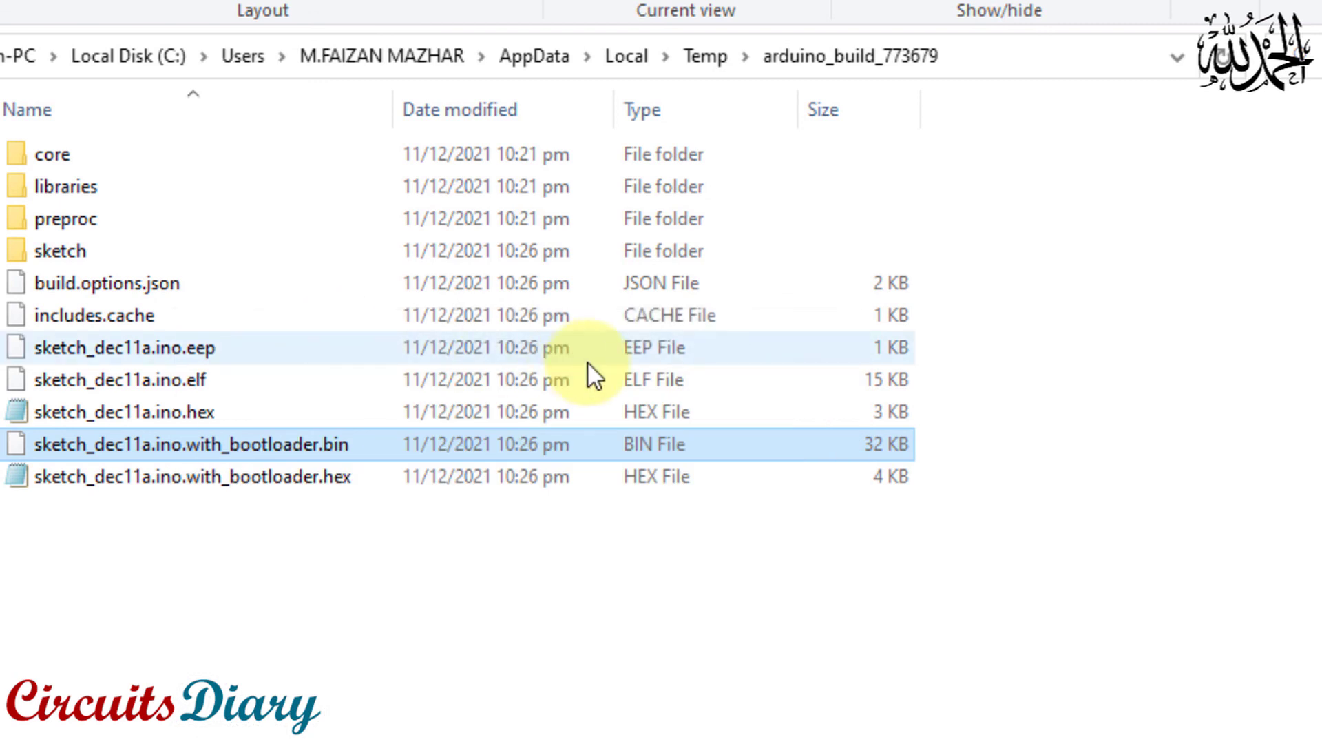
{"action": "left_click", "coordinate": [497, 317]}
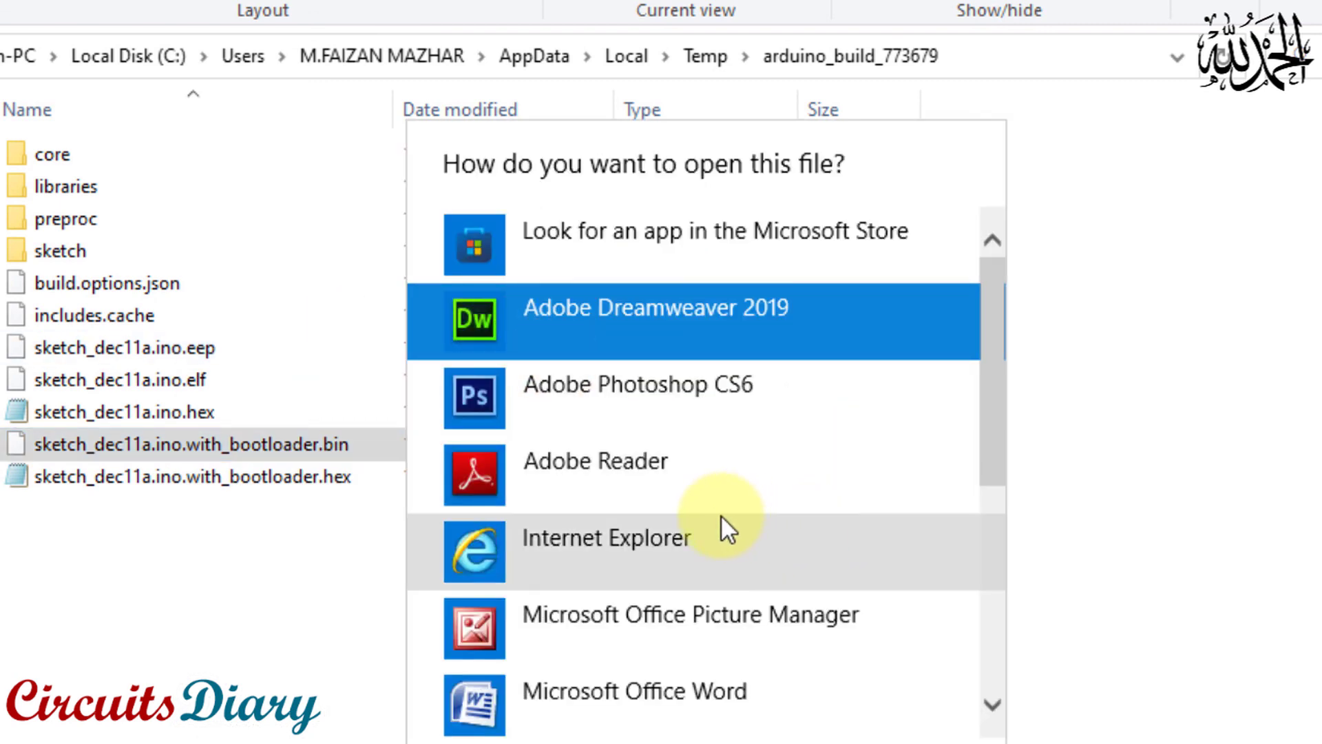
{"action": "scroll", "coordinate": [991, 458], "scroll_direction": "down", "scroll_amount": 3}
{"action": "scroll", "coordinate": [964, 482], "scroll_direction": "down", "scroll_amount": 3}
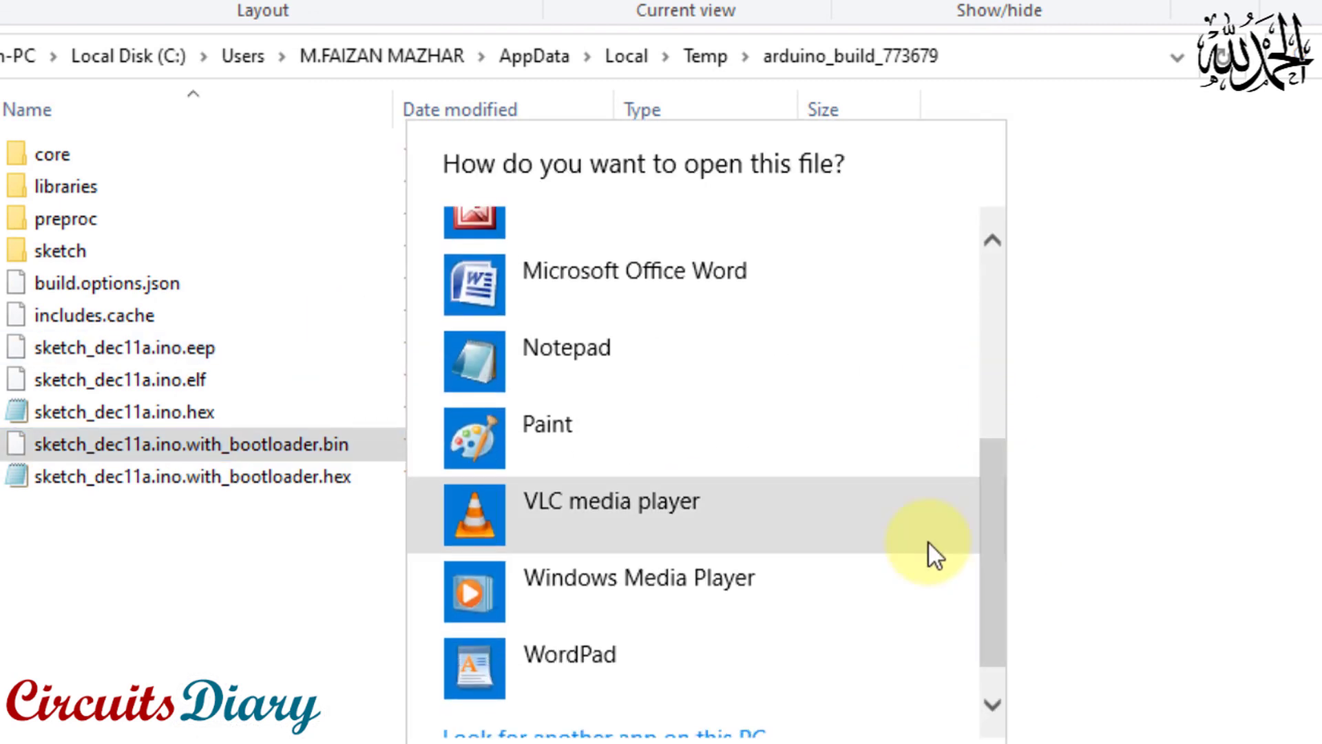
{"action": "double_click", "coordinate": [622, 393]}
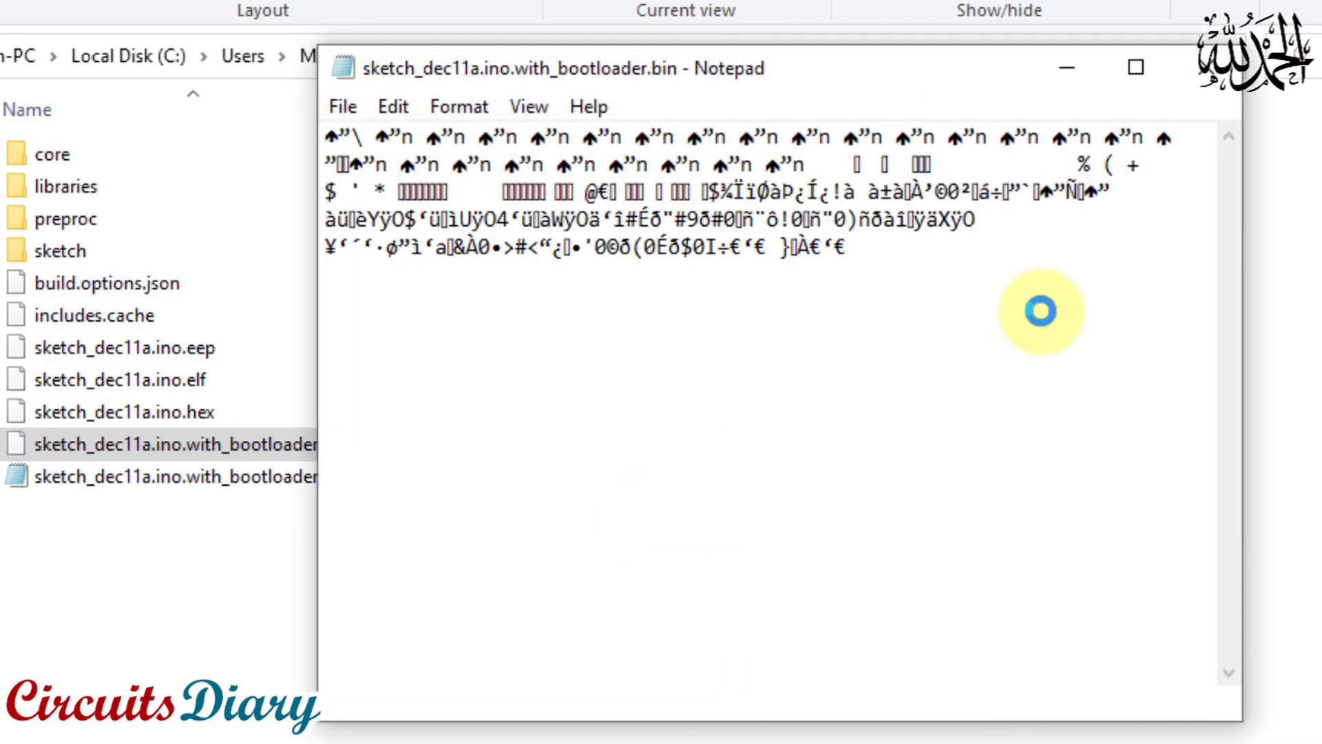
Look through the contents of the with_bootloader.bin file from start to end and close its Notepad window
{"action": "left_click_drag", "start_coordinate": [944, 80], "coordinate": [916, 106]}
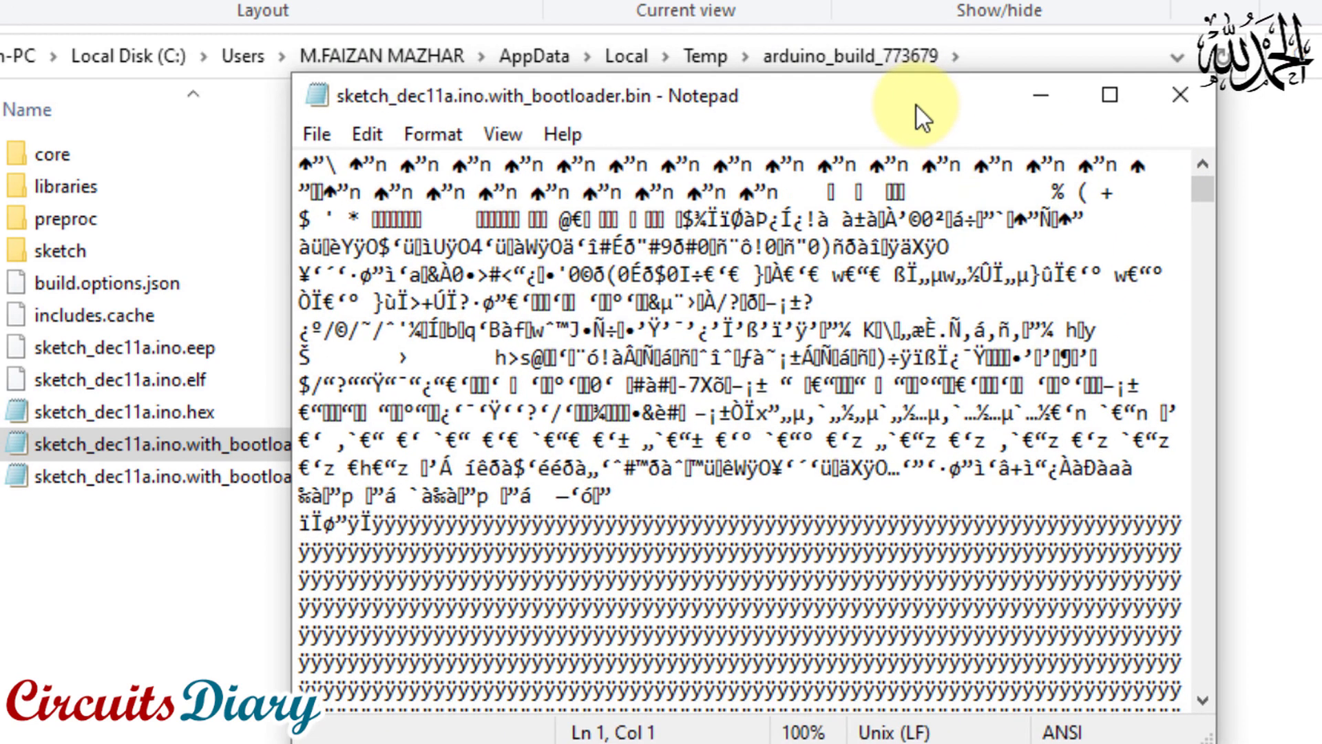
{"action": "left_click_drag", "start_coordinate": [1202, 187], "coordinate": [1205, 211]}
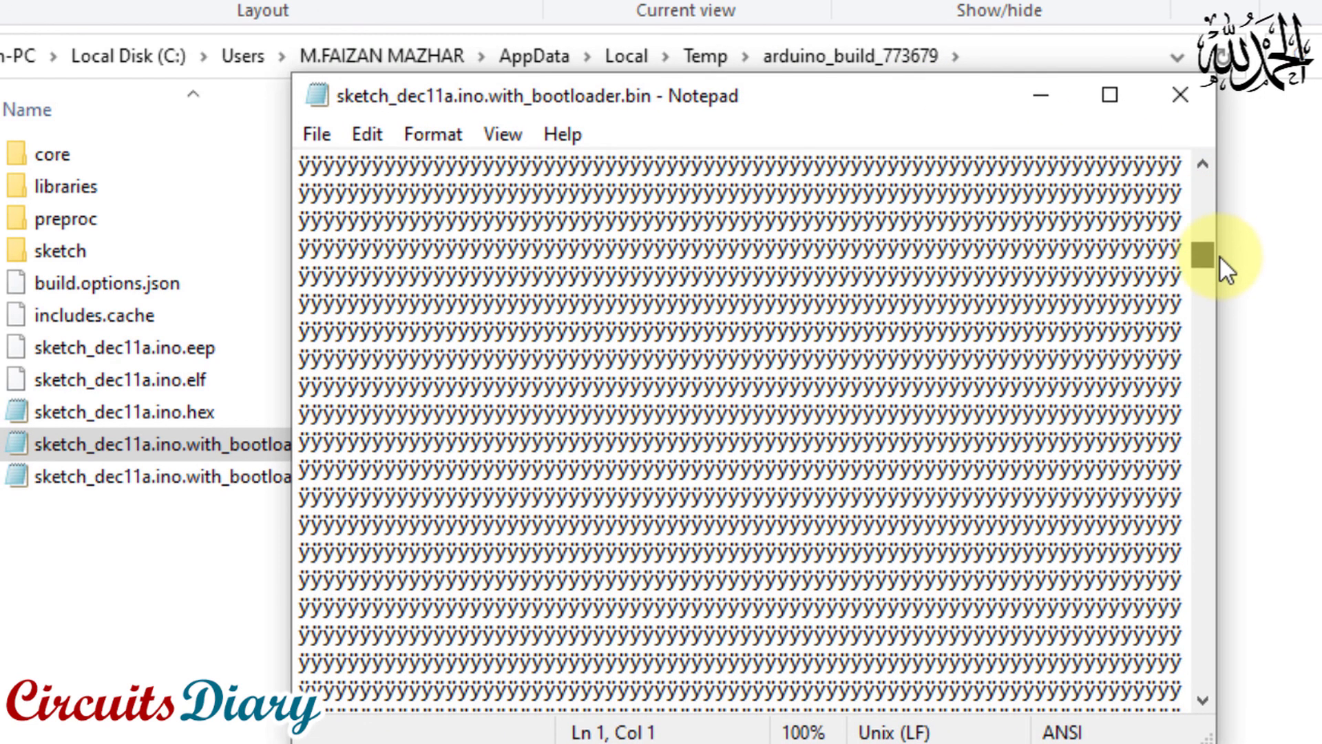
{"action": "left_click_drag", "start_coordinate": [1211, 522], "coordinate": [1195, 689]}
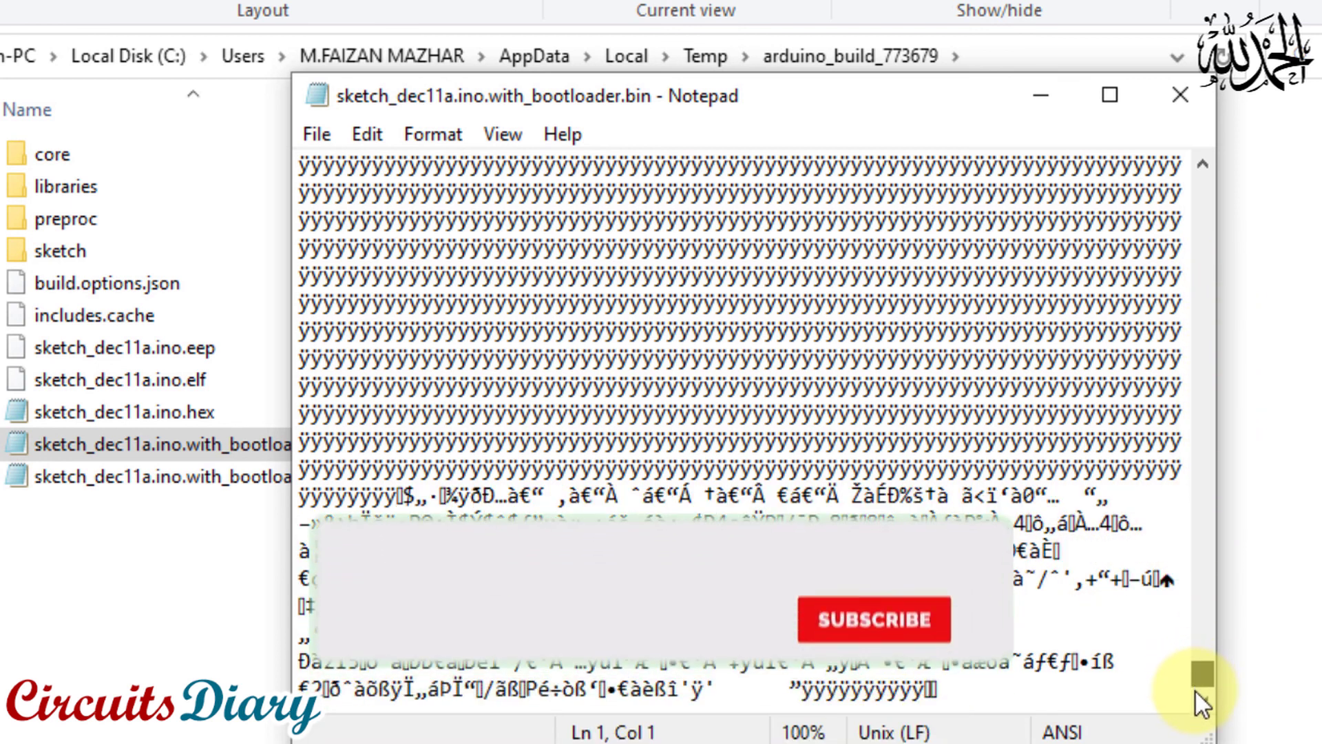
{"action": "left_click", "coordinate": [999, 694]}
{"action": "left_click_drag", "start_coordinate": [1000, 694], "coordinate": [393, 497]}
{"action": "left_click", "coordinate": [666, 493]}
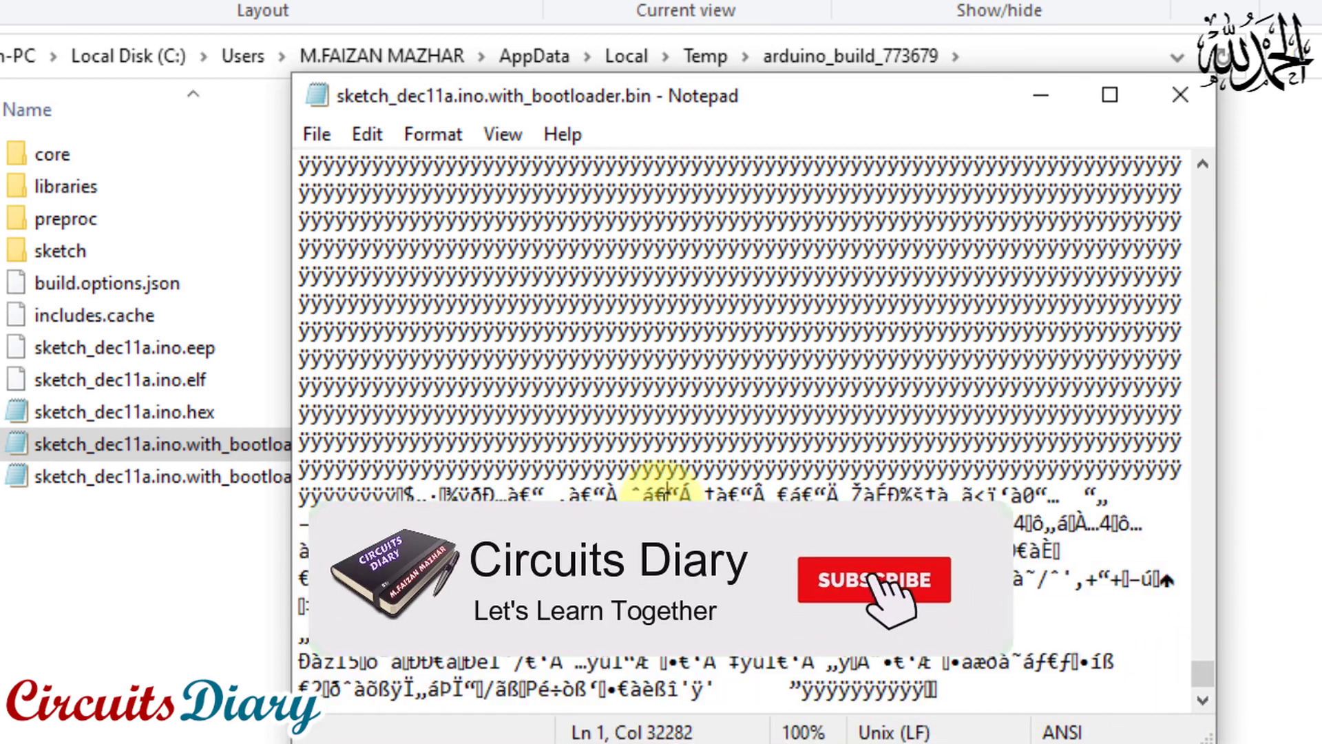
{"action": "left_click_drag", "start_coordinate": [1120, 450], "coordinate": [1159, 187]}
{"action": "left_click", "coordinate": [684, 263]}
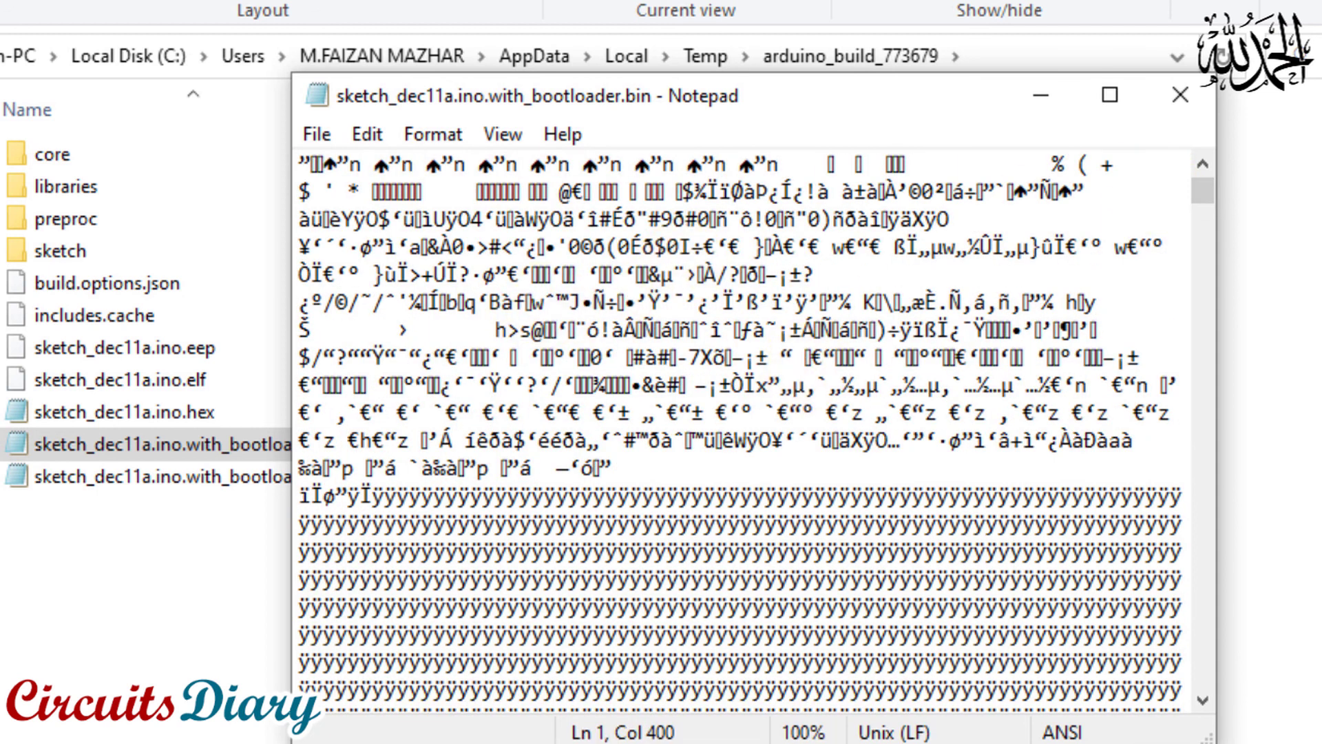
{"action": "left_click", "coordinate": [1180, 110]}
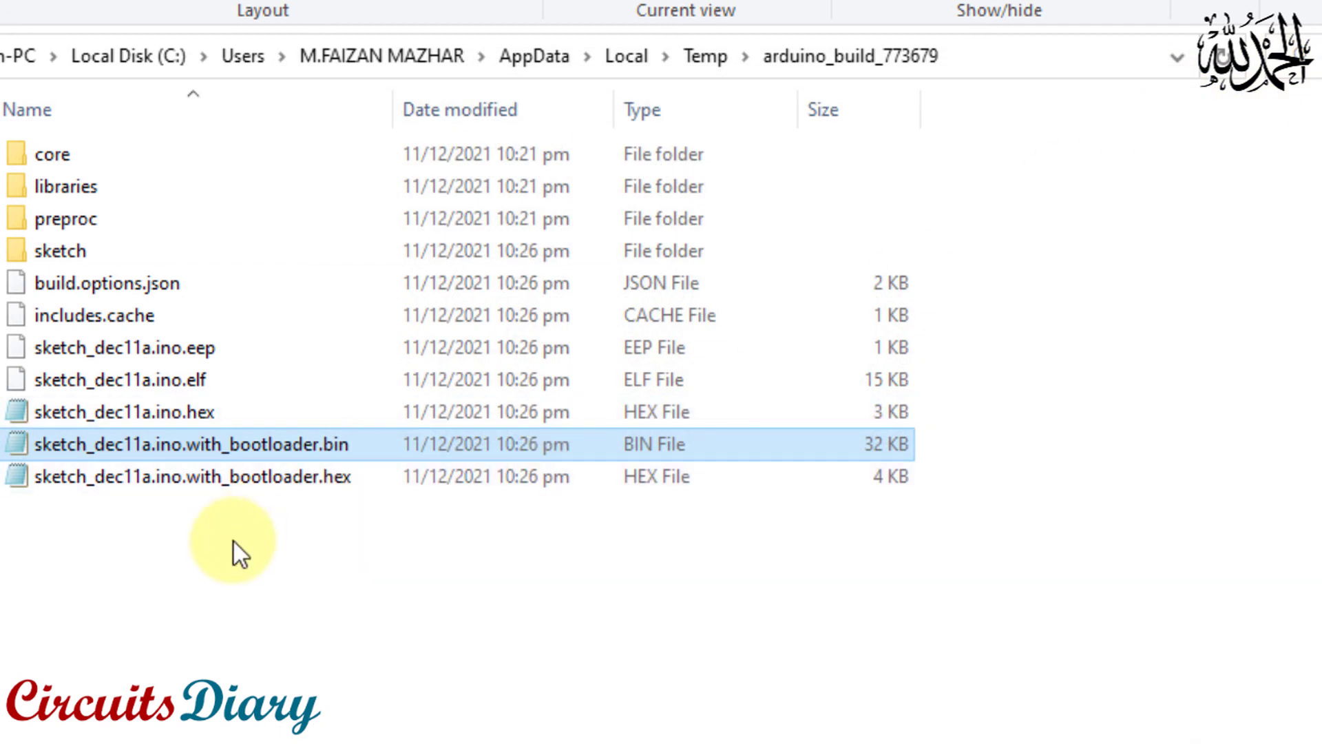